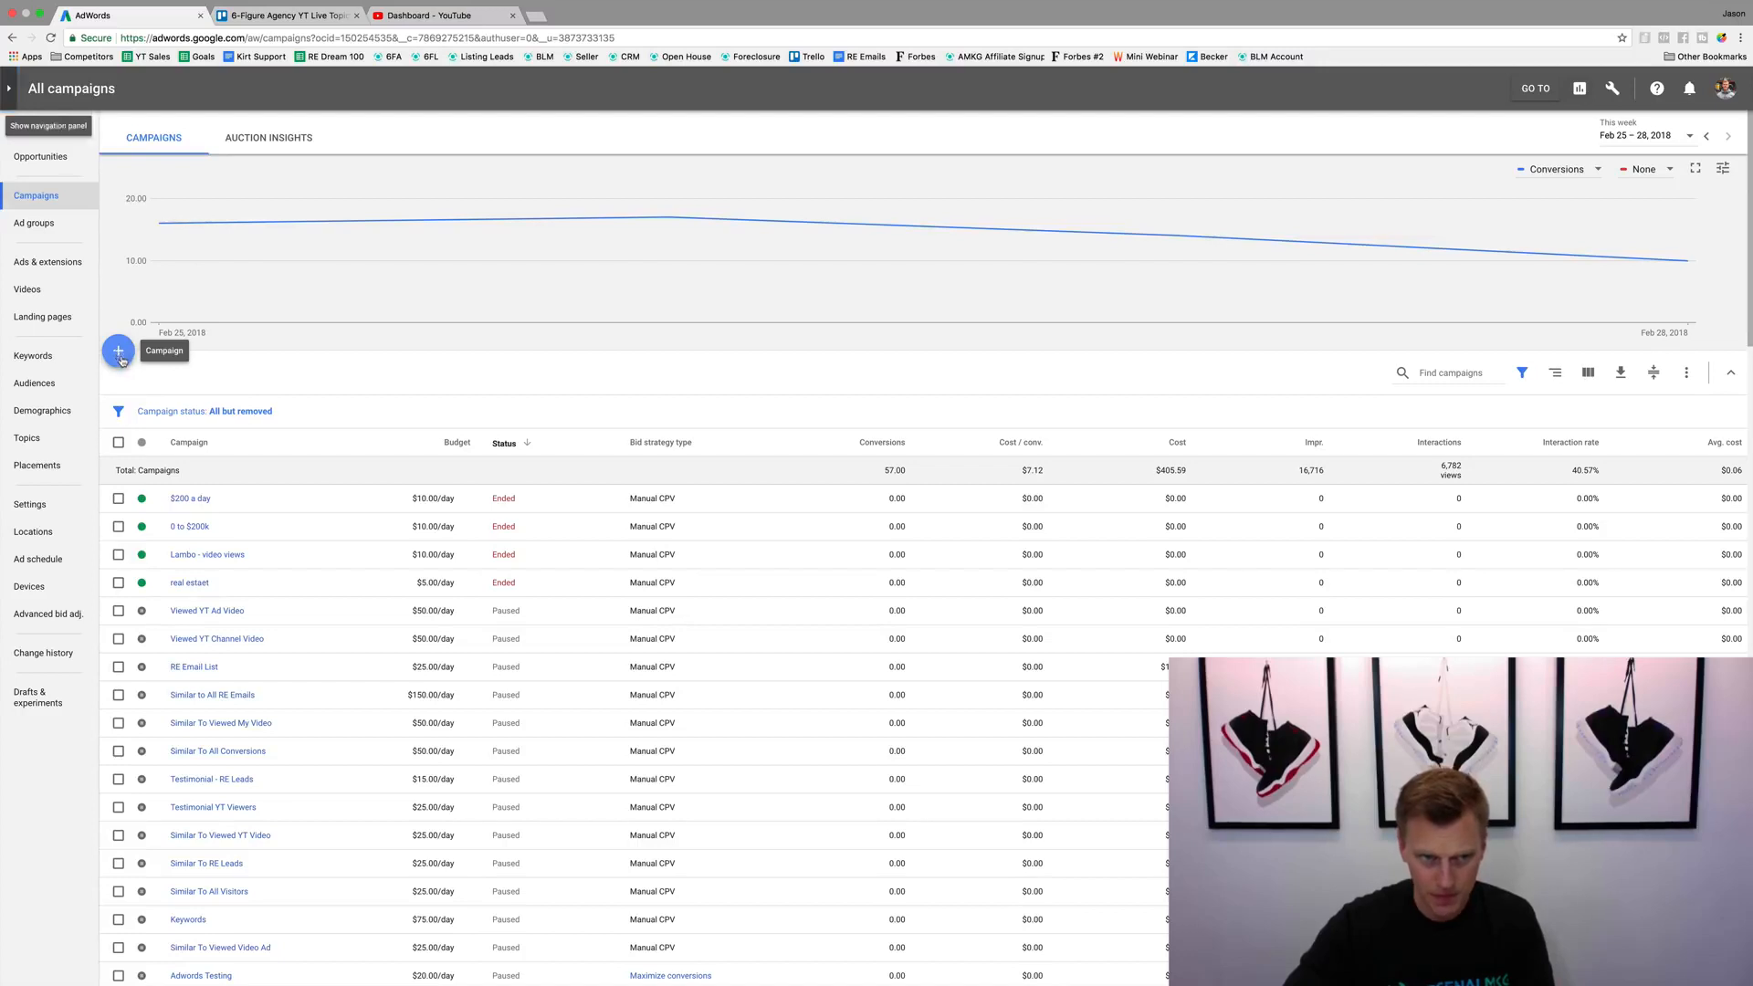
Step: Start creating a new campaign of the Video type
click(119, 353)
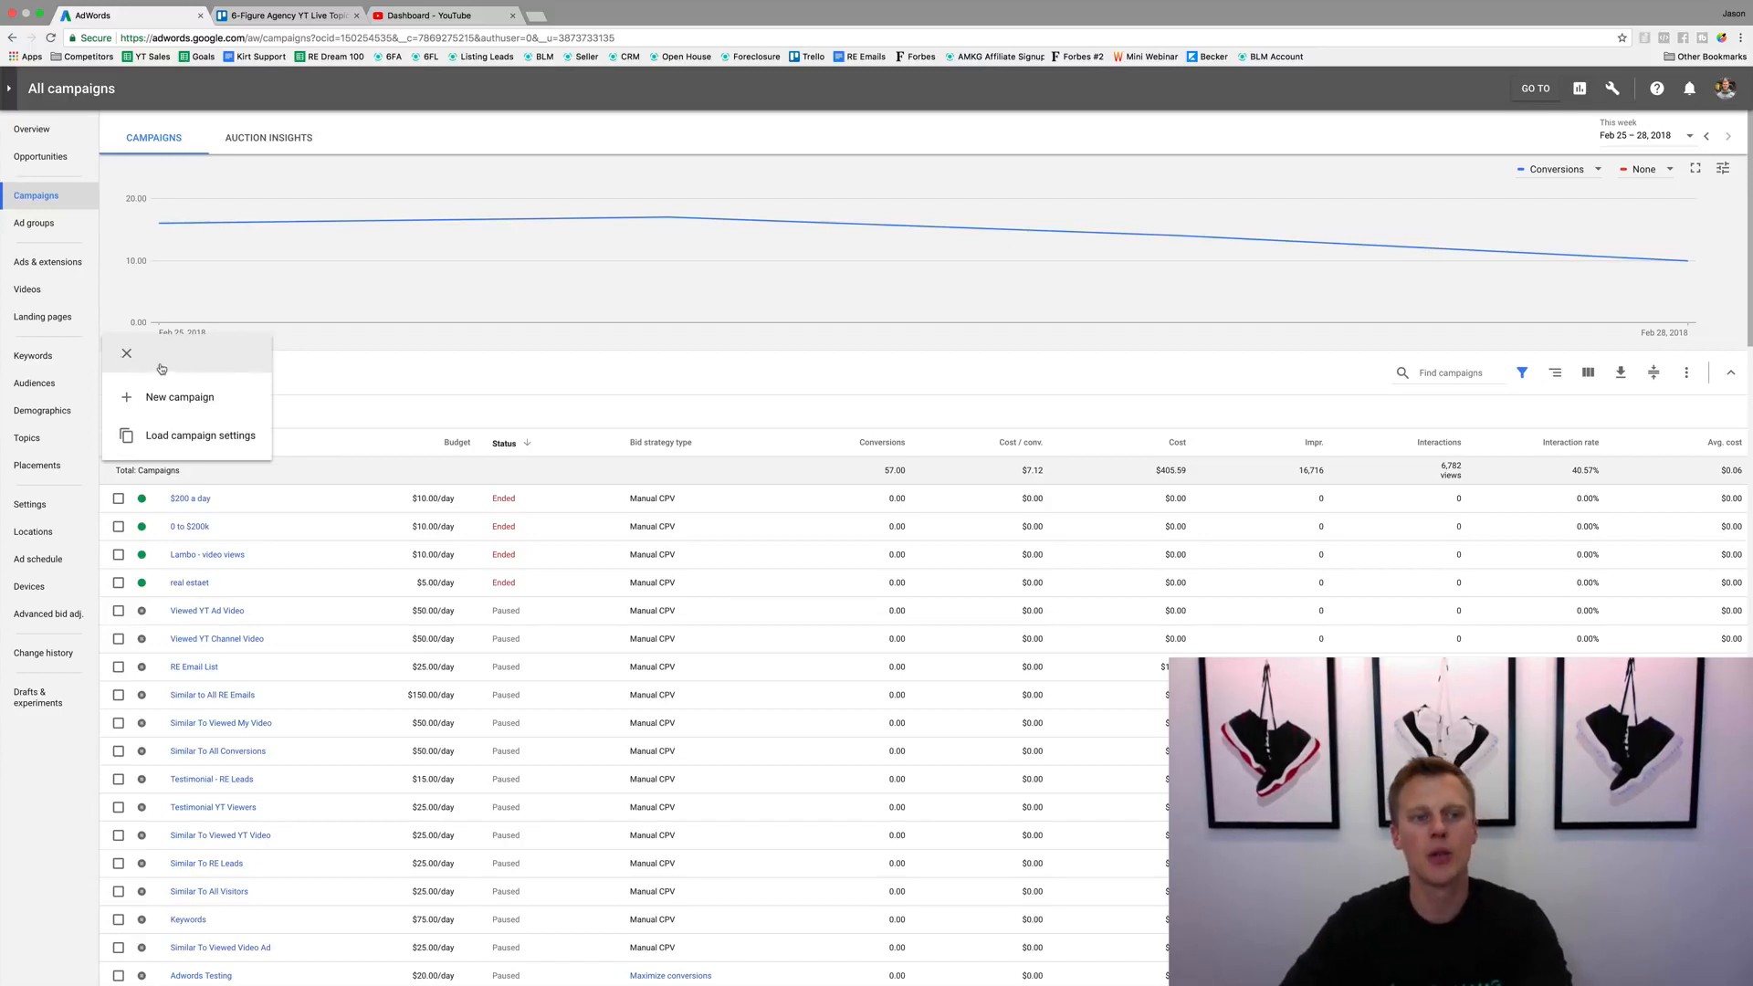
click(171, 396)
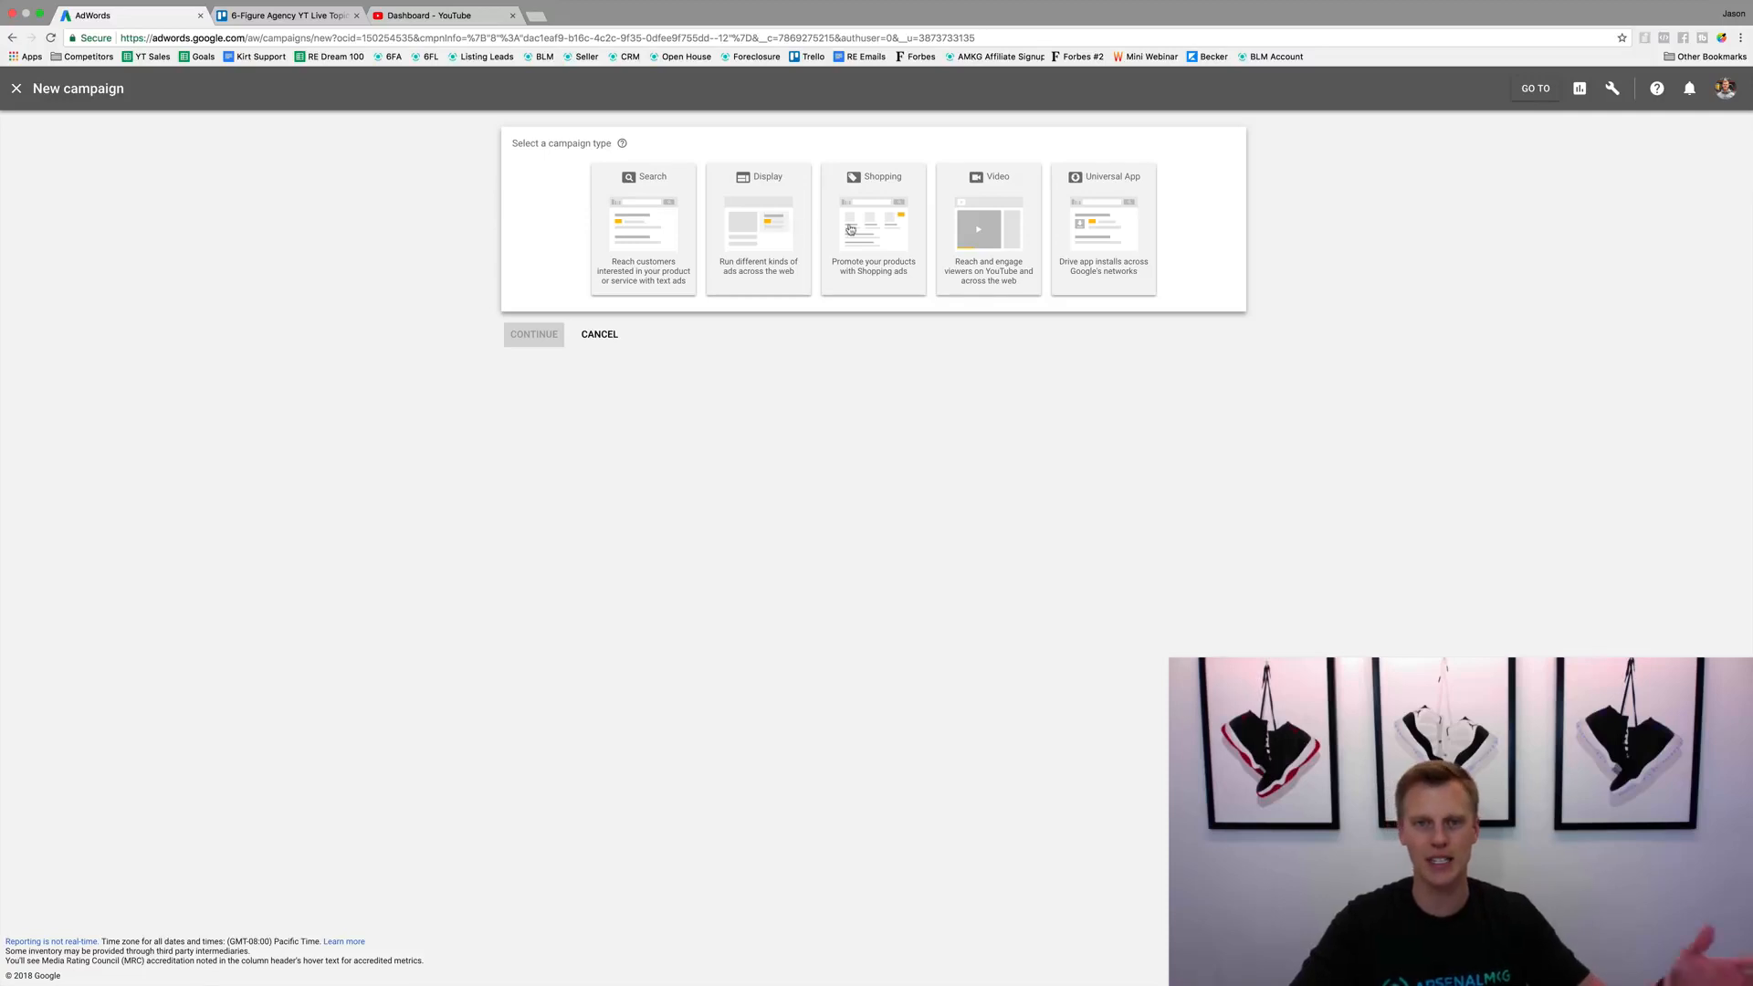
click(981, 200)
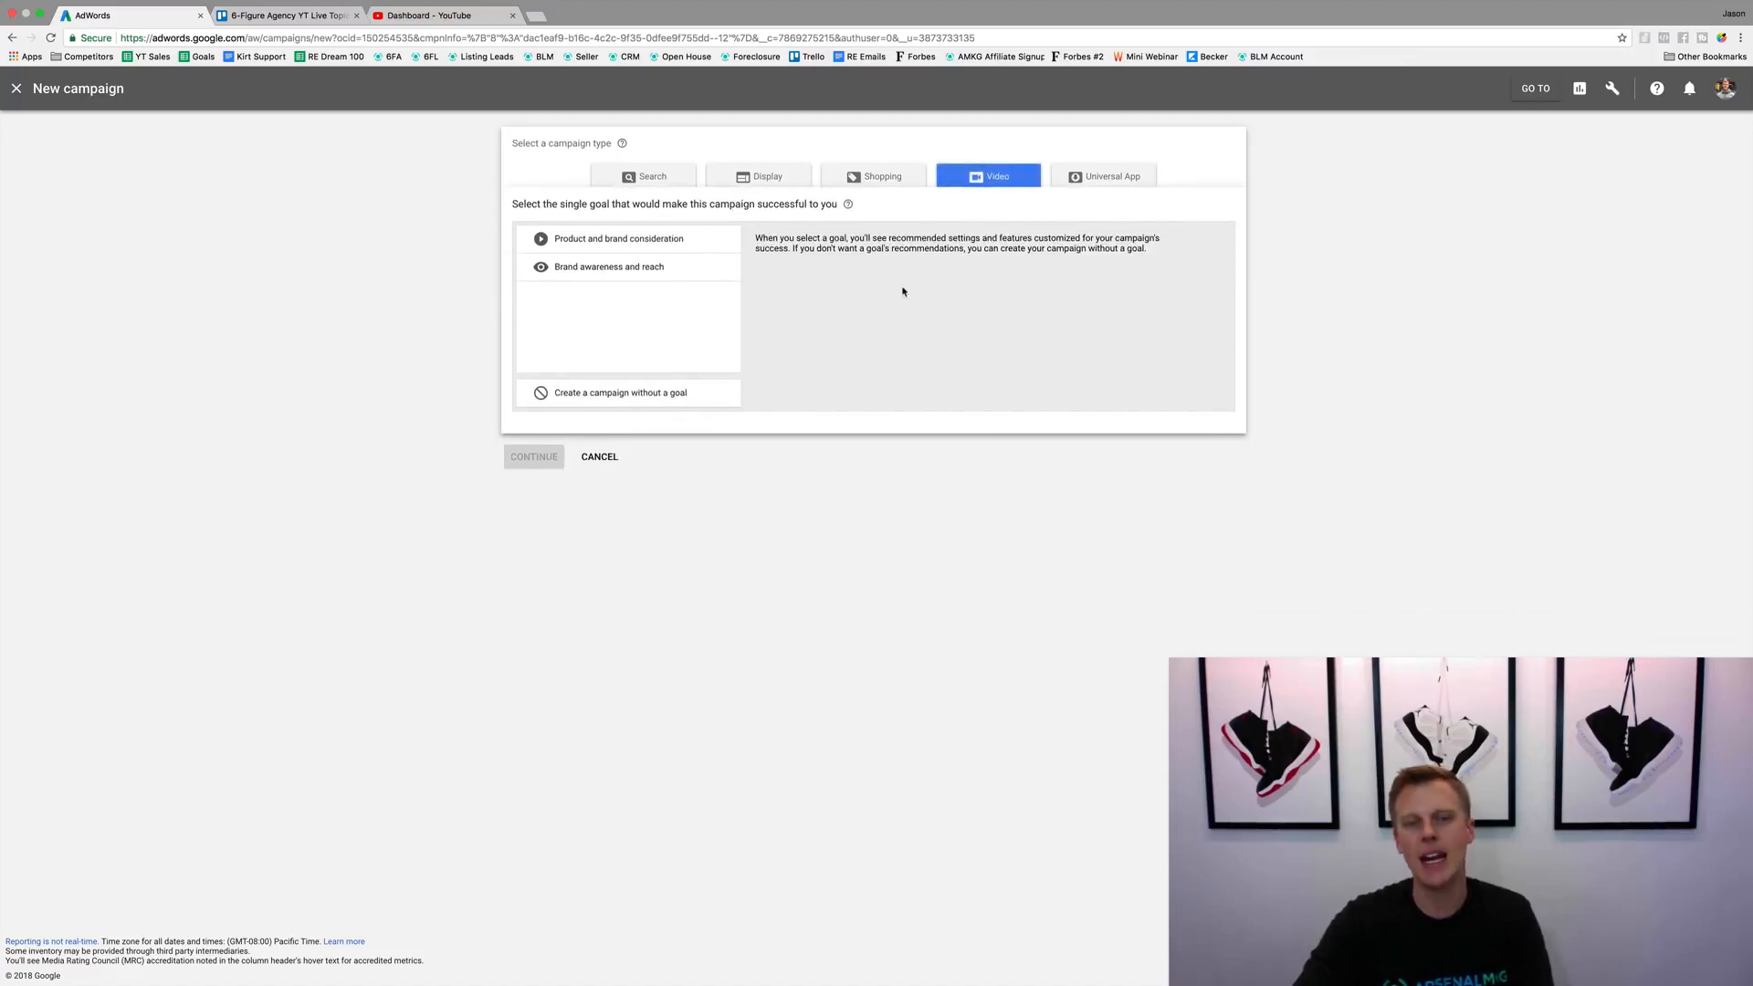
Step: Choose the Product and brand consideration goal and continue to the campaign settings with the Standard consideration subtype
click(625, 266)
click(607, 243)
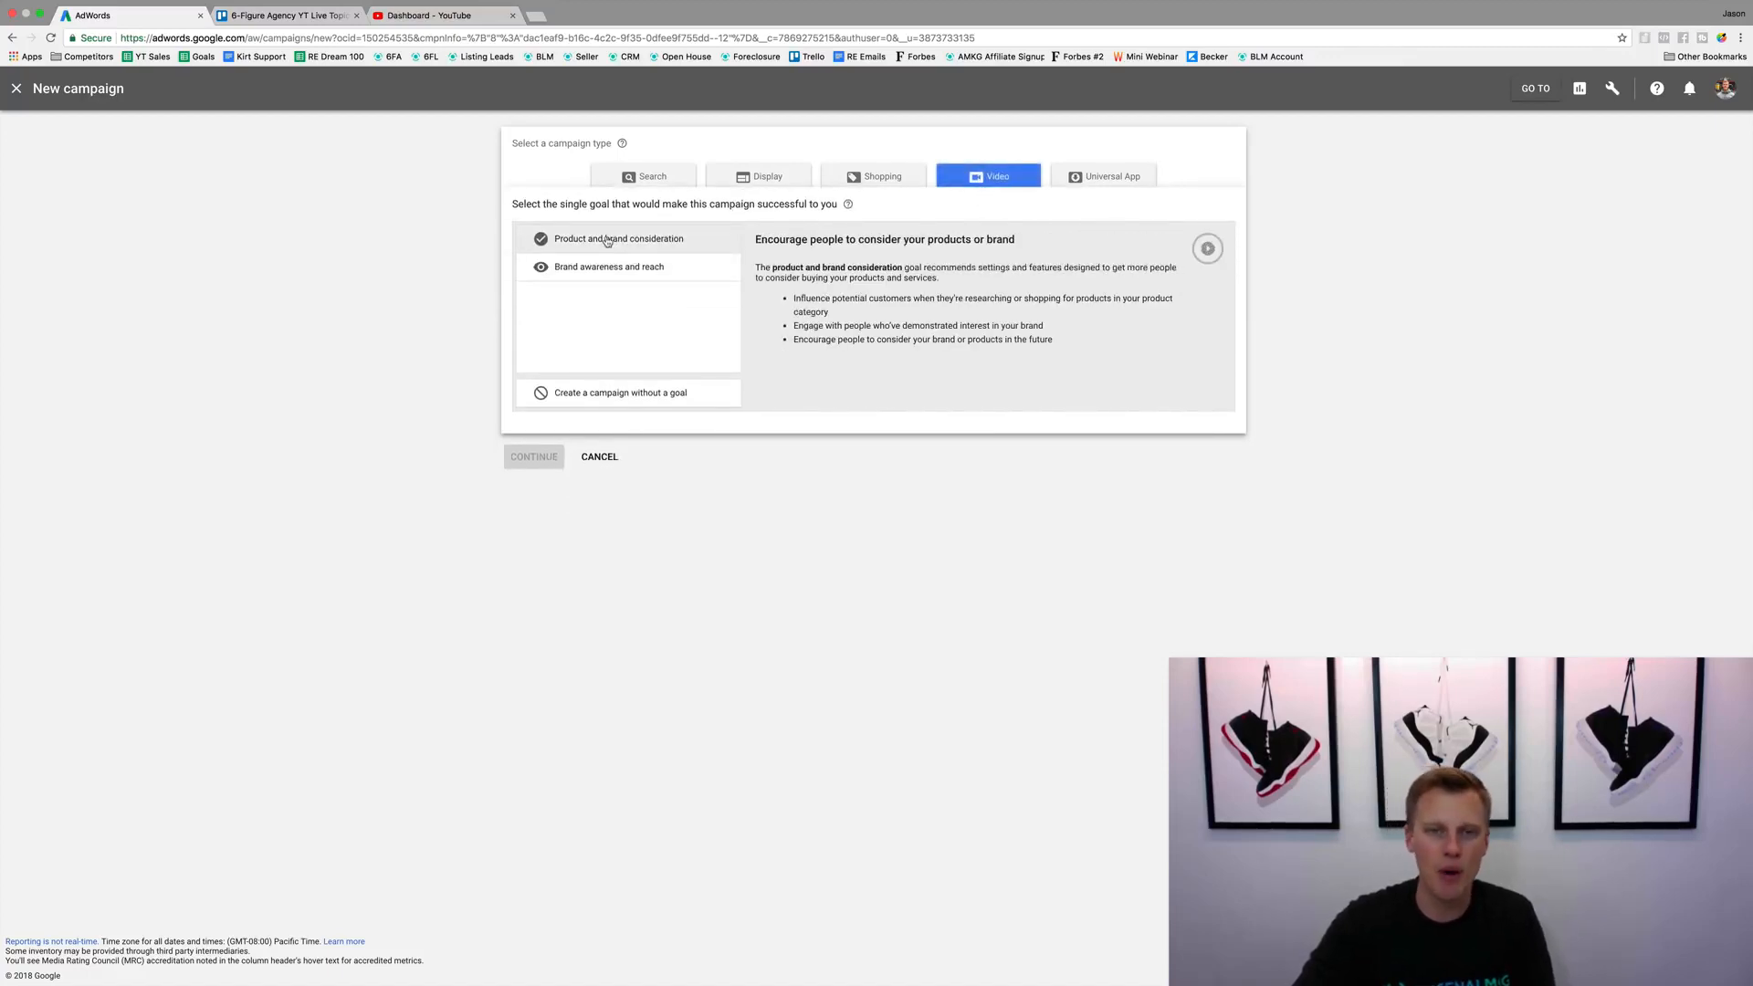
click(607, 265)
click(607, 240)
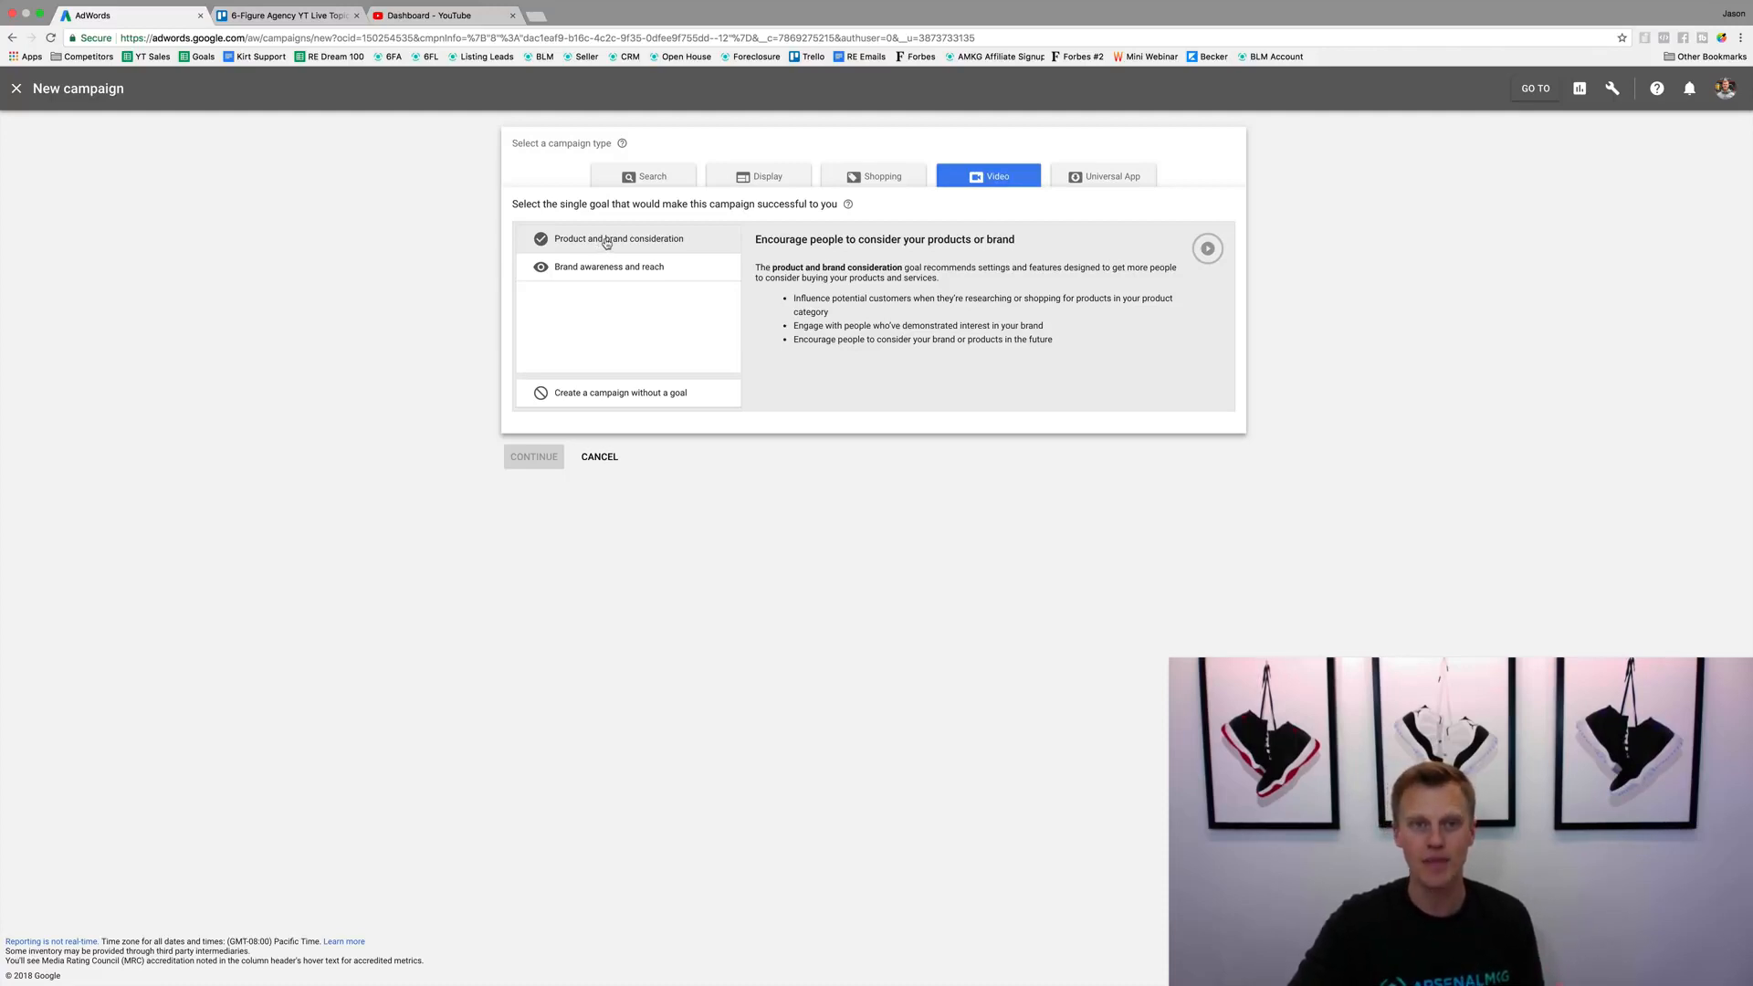
click(601, 267)
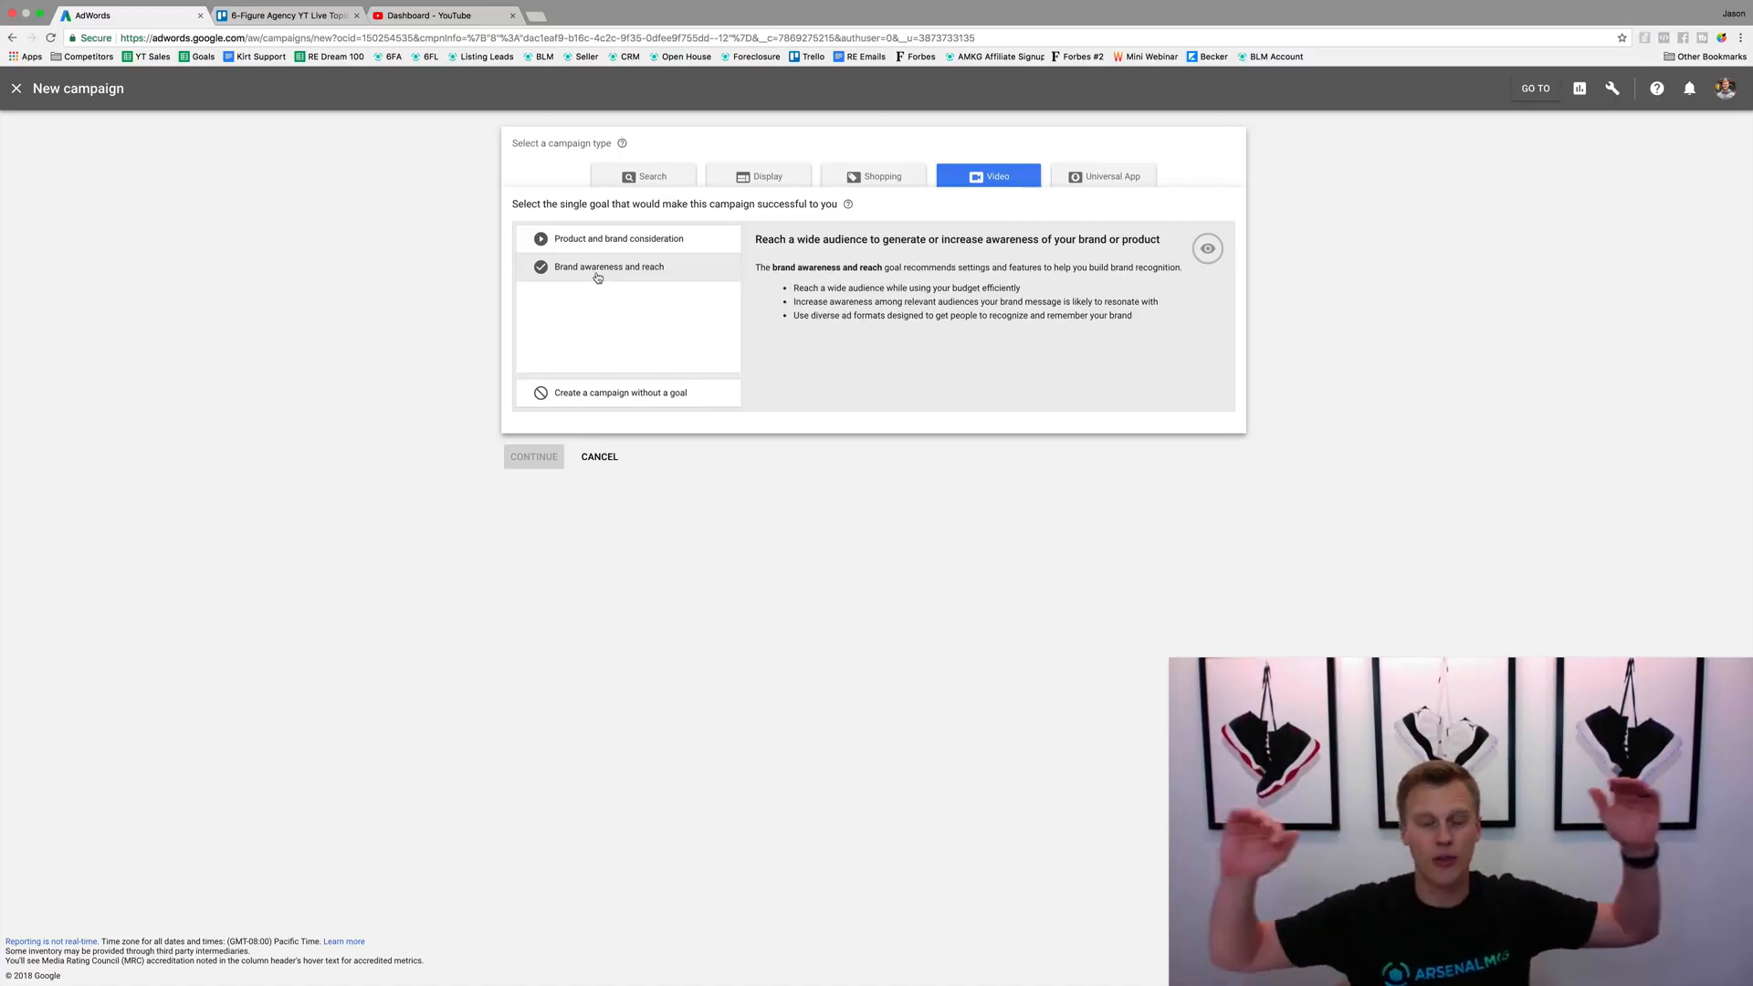
click(605, 241)
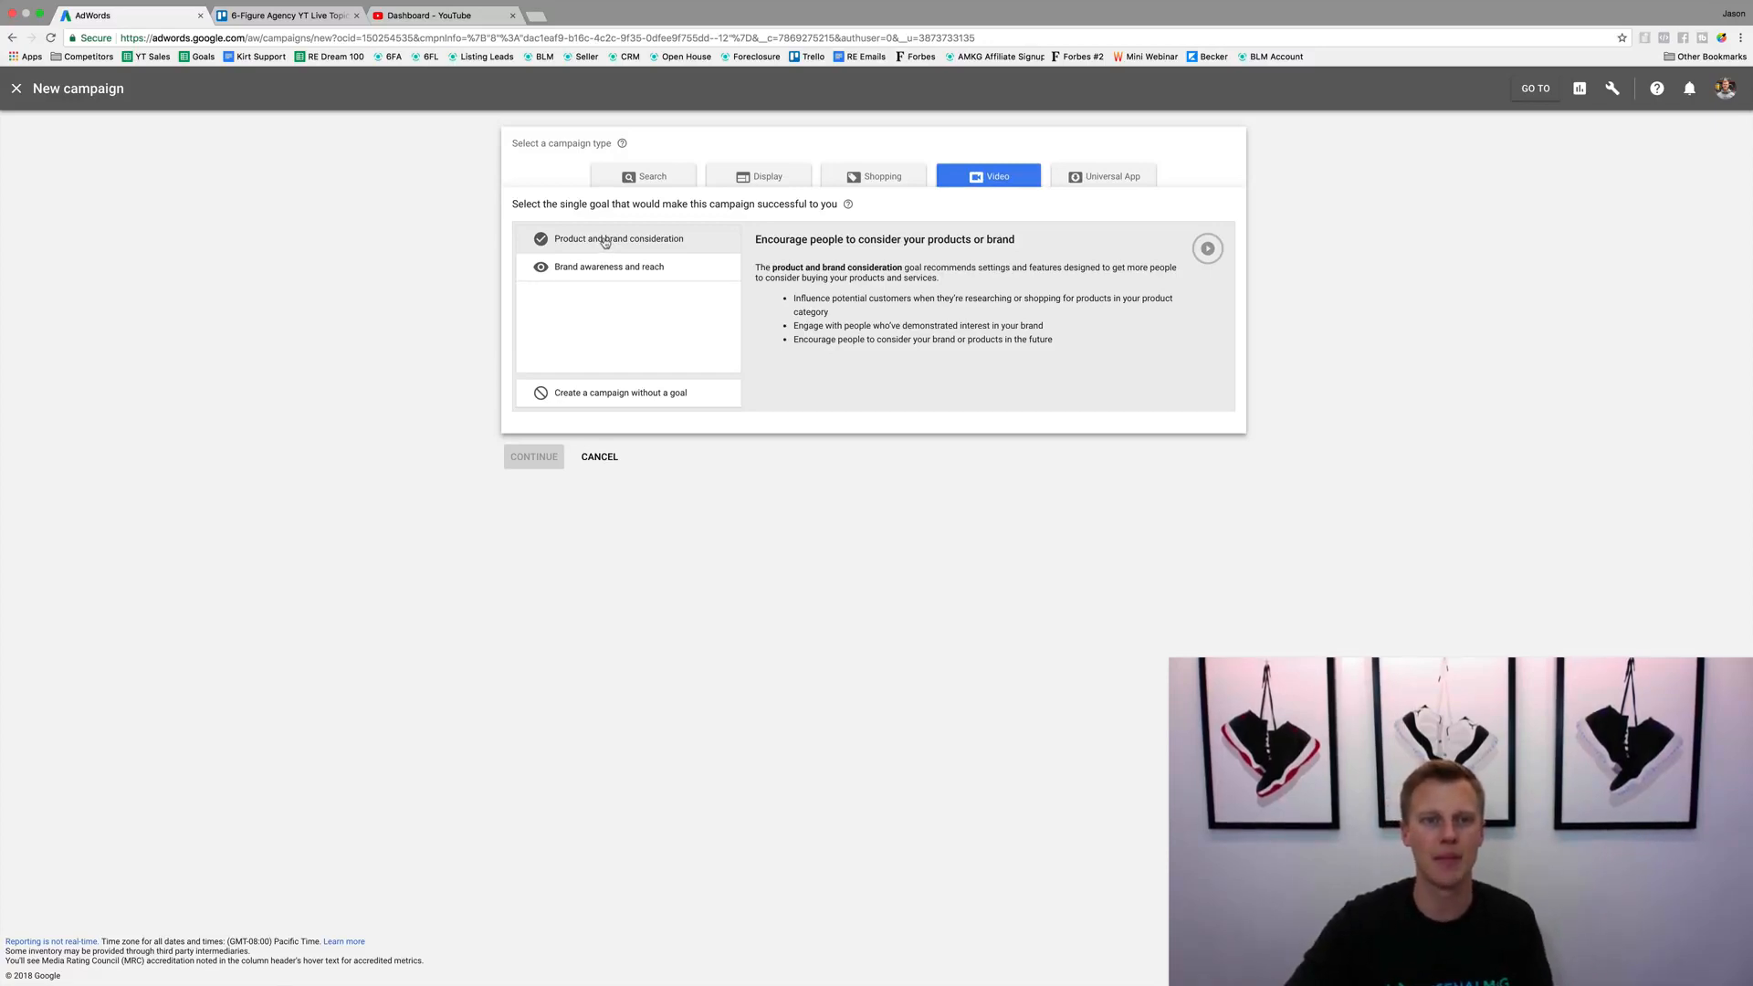
click(604, 242)
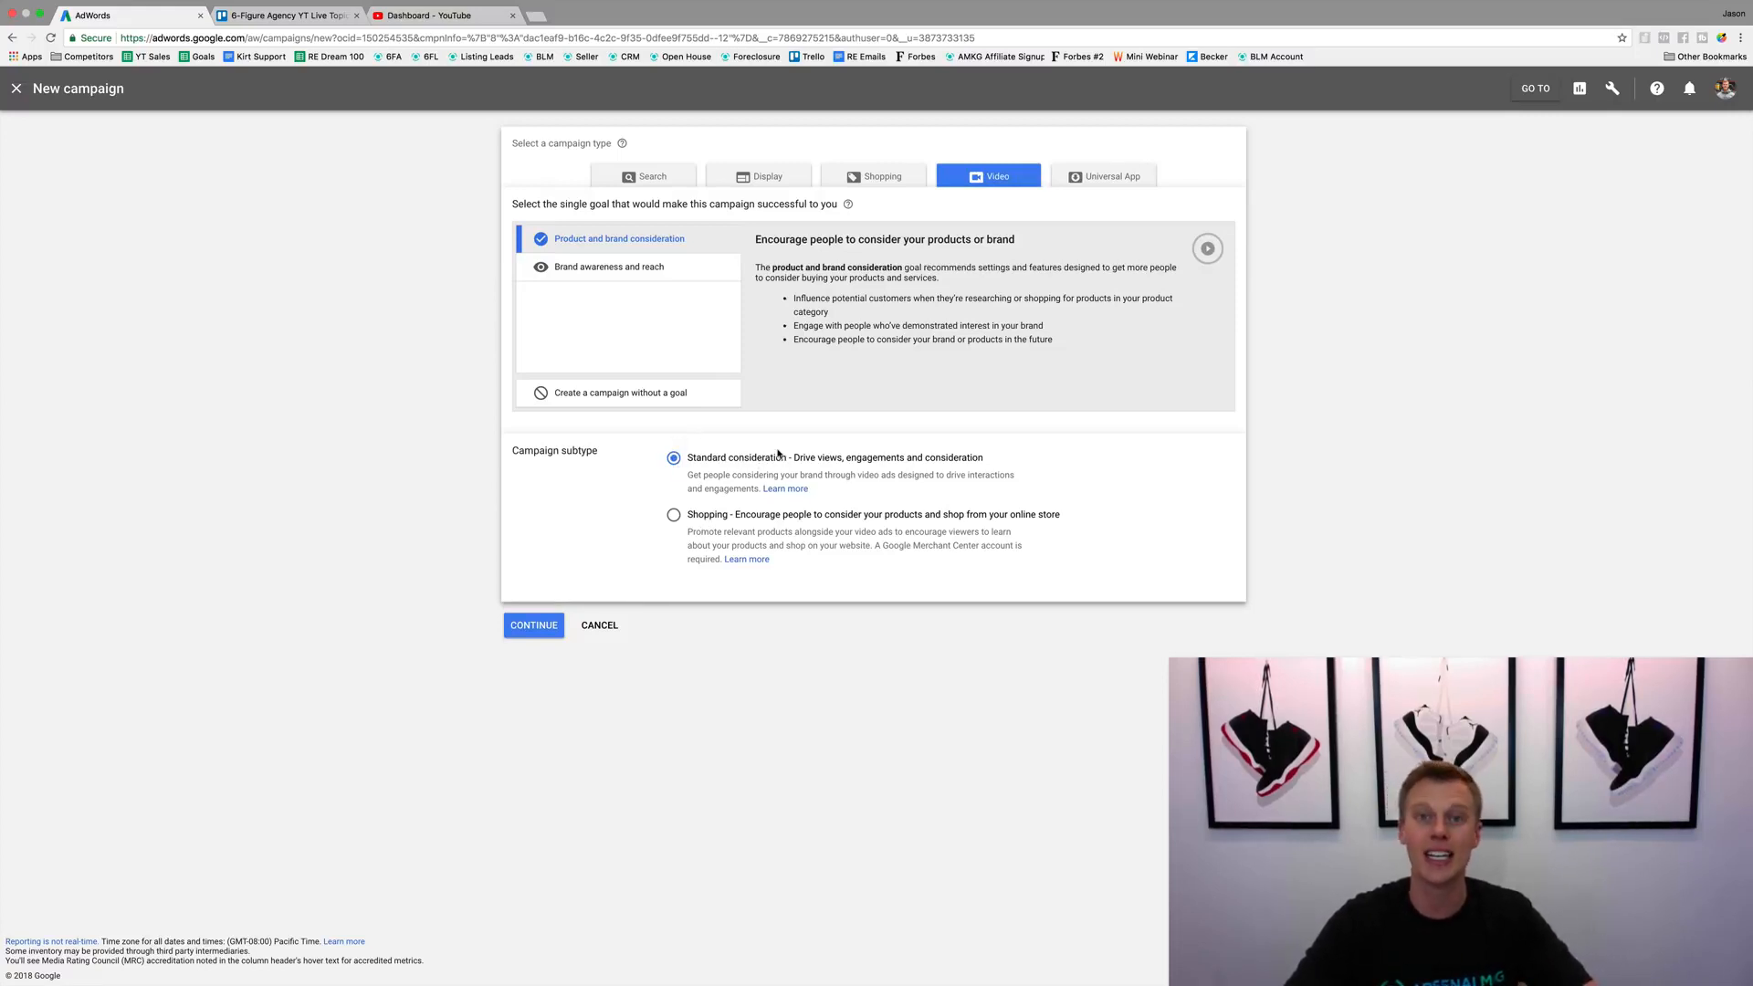
click(527, 626)
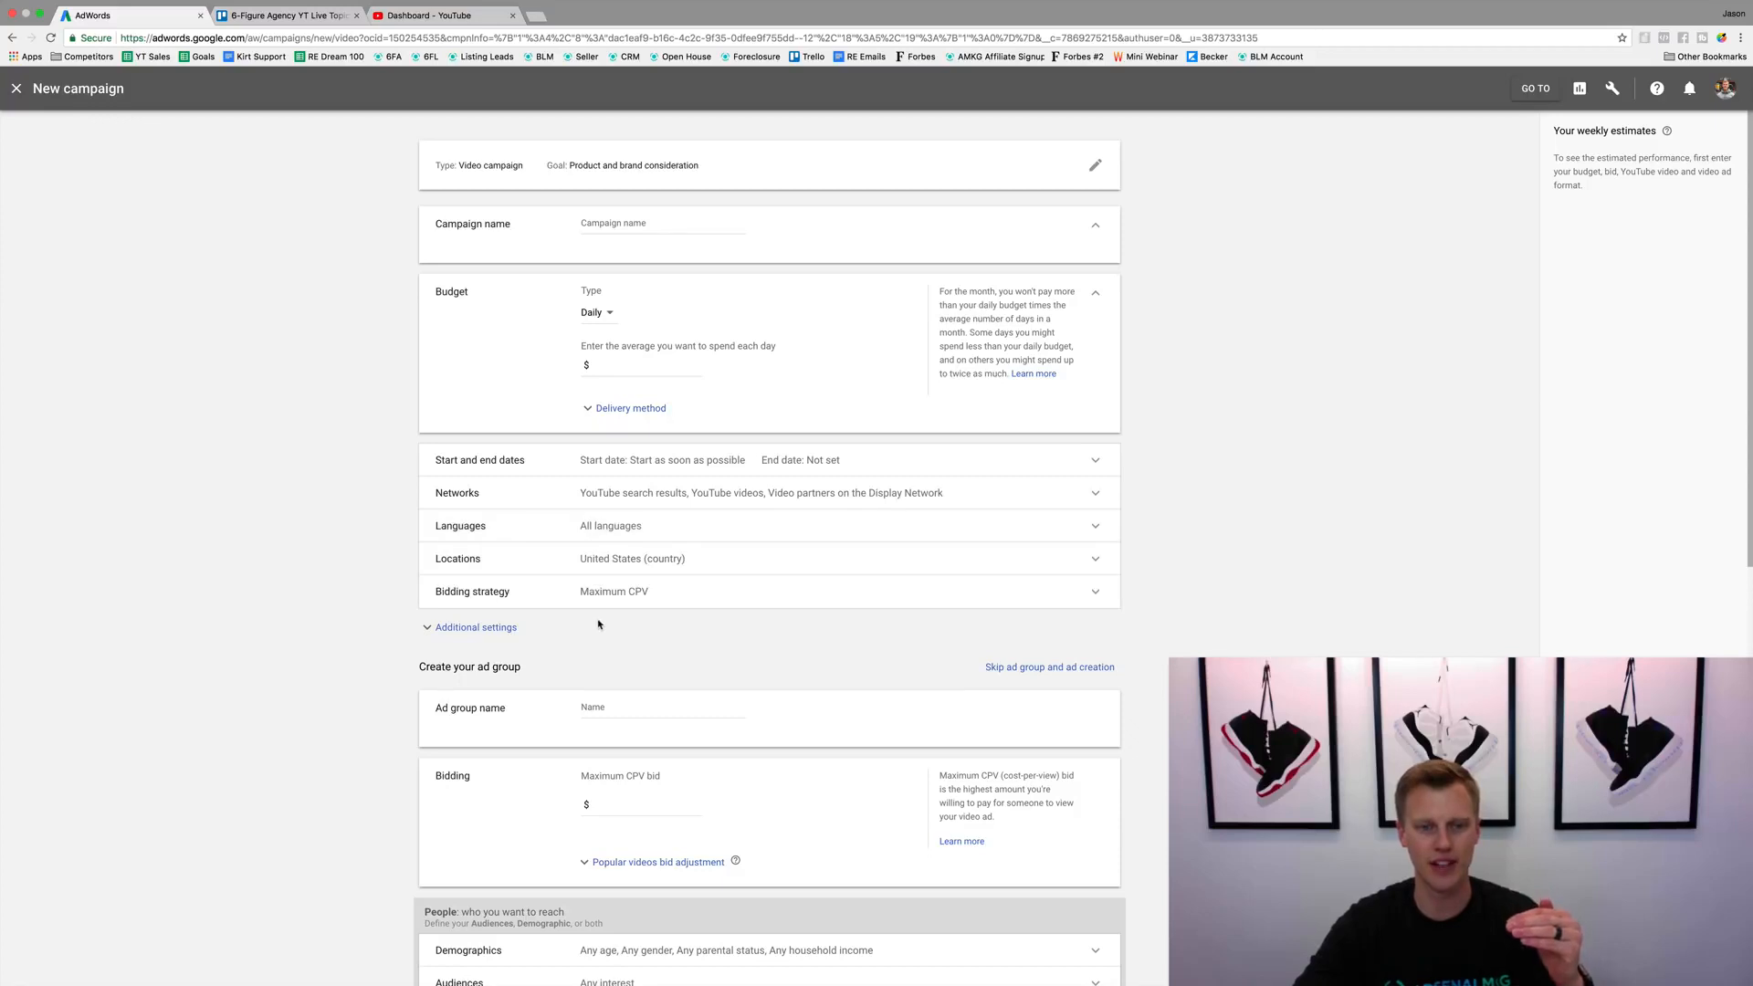
Step: Expand the additional campaign settings and name the campaign "Test Campaign"
click(489, 630)
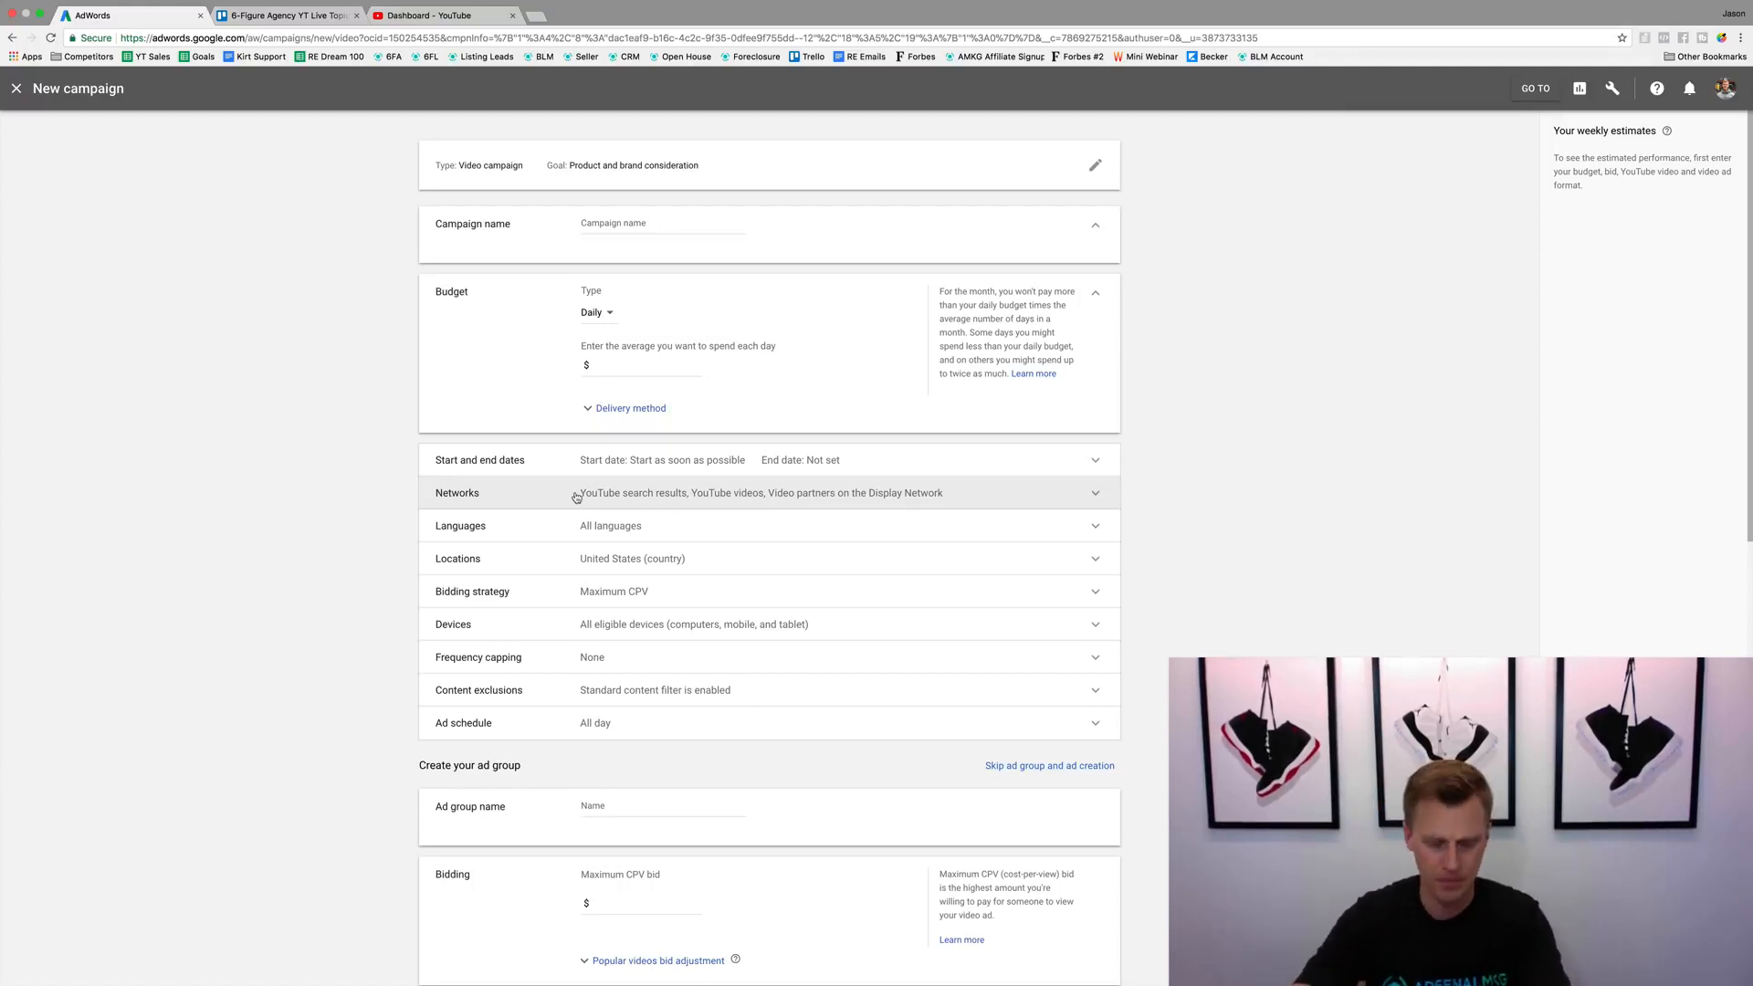
click(621, 230)
text(Te)
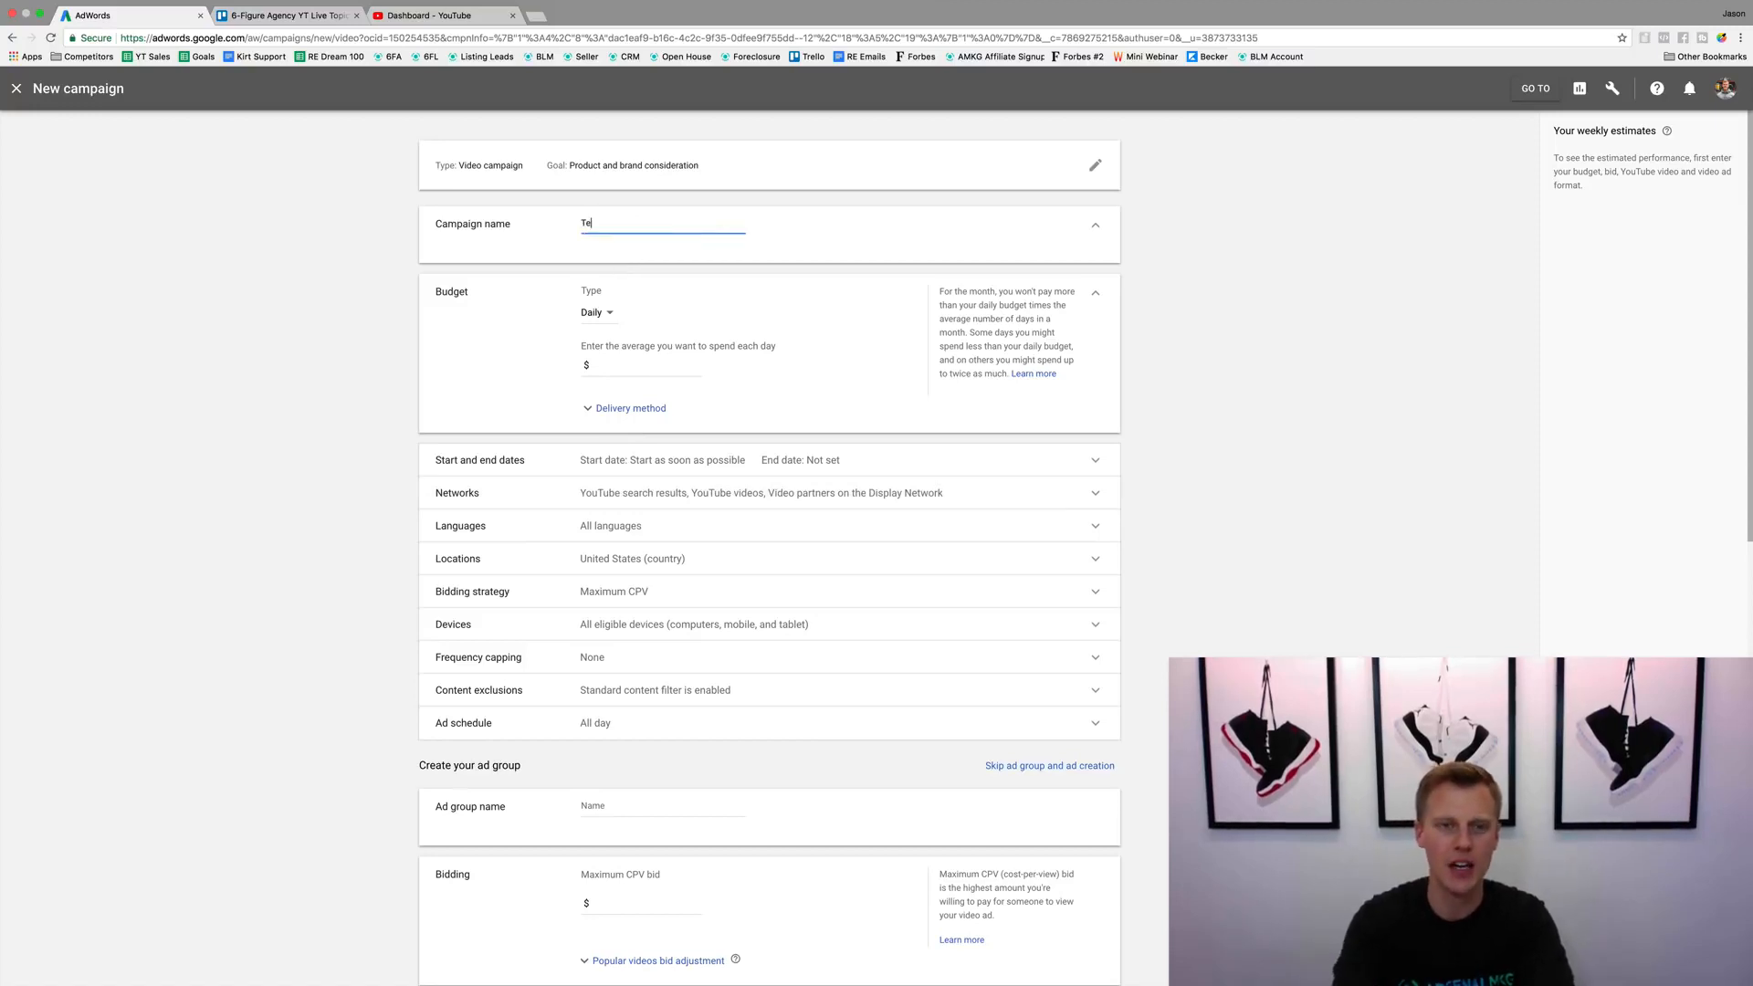
text(st Campaign)
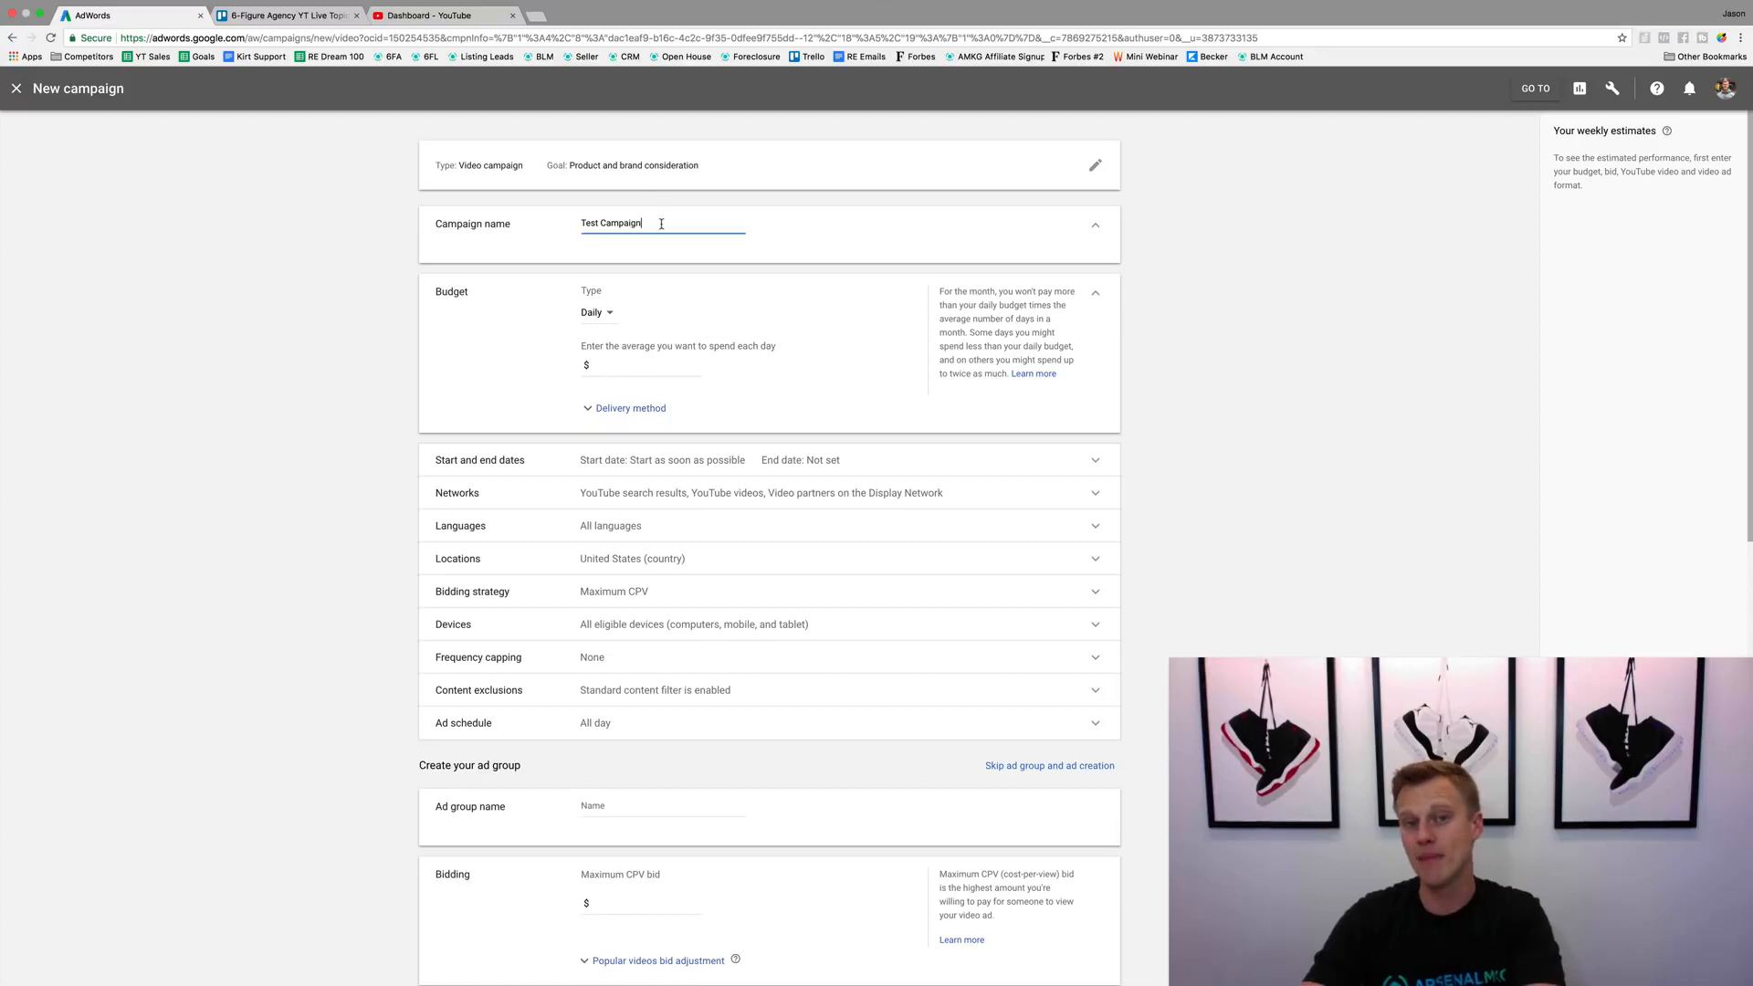
Step: Set the average daily budget to $20 with the Standard delivery method
click(621, 365)
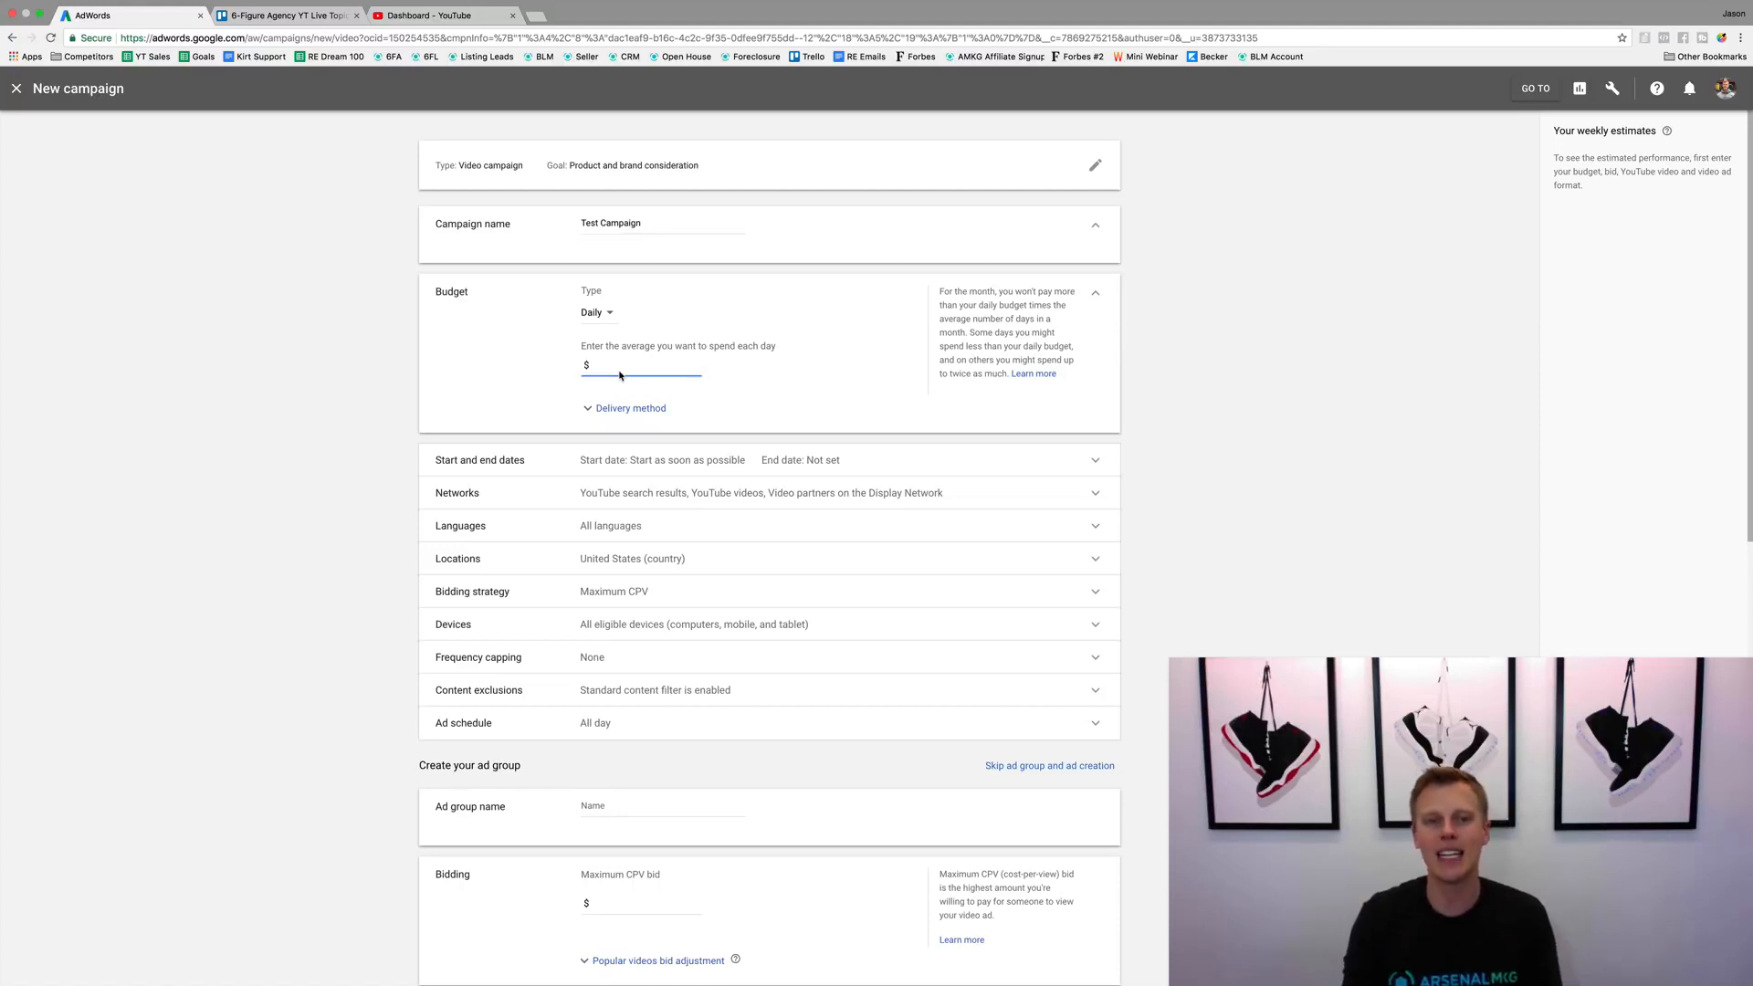
text(20)
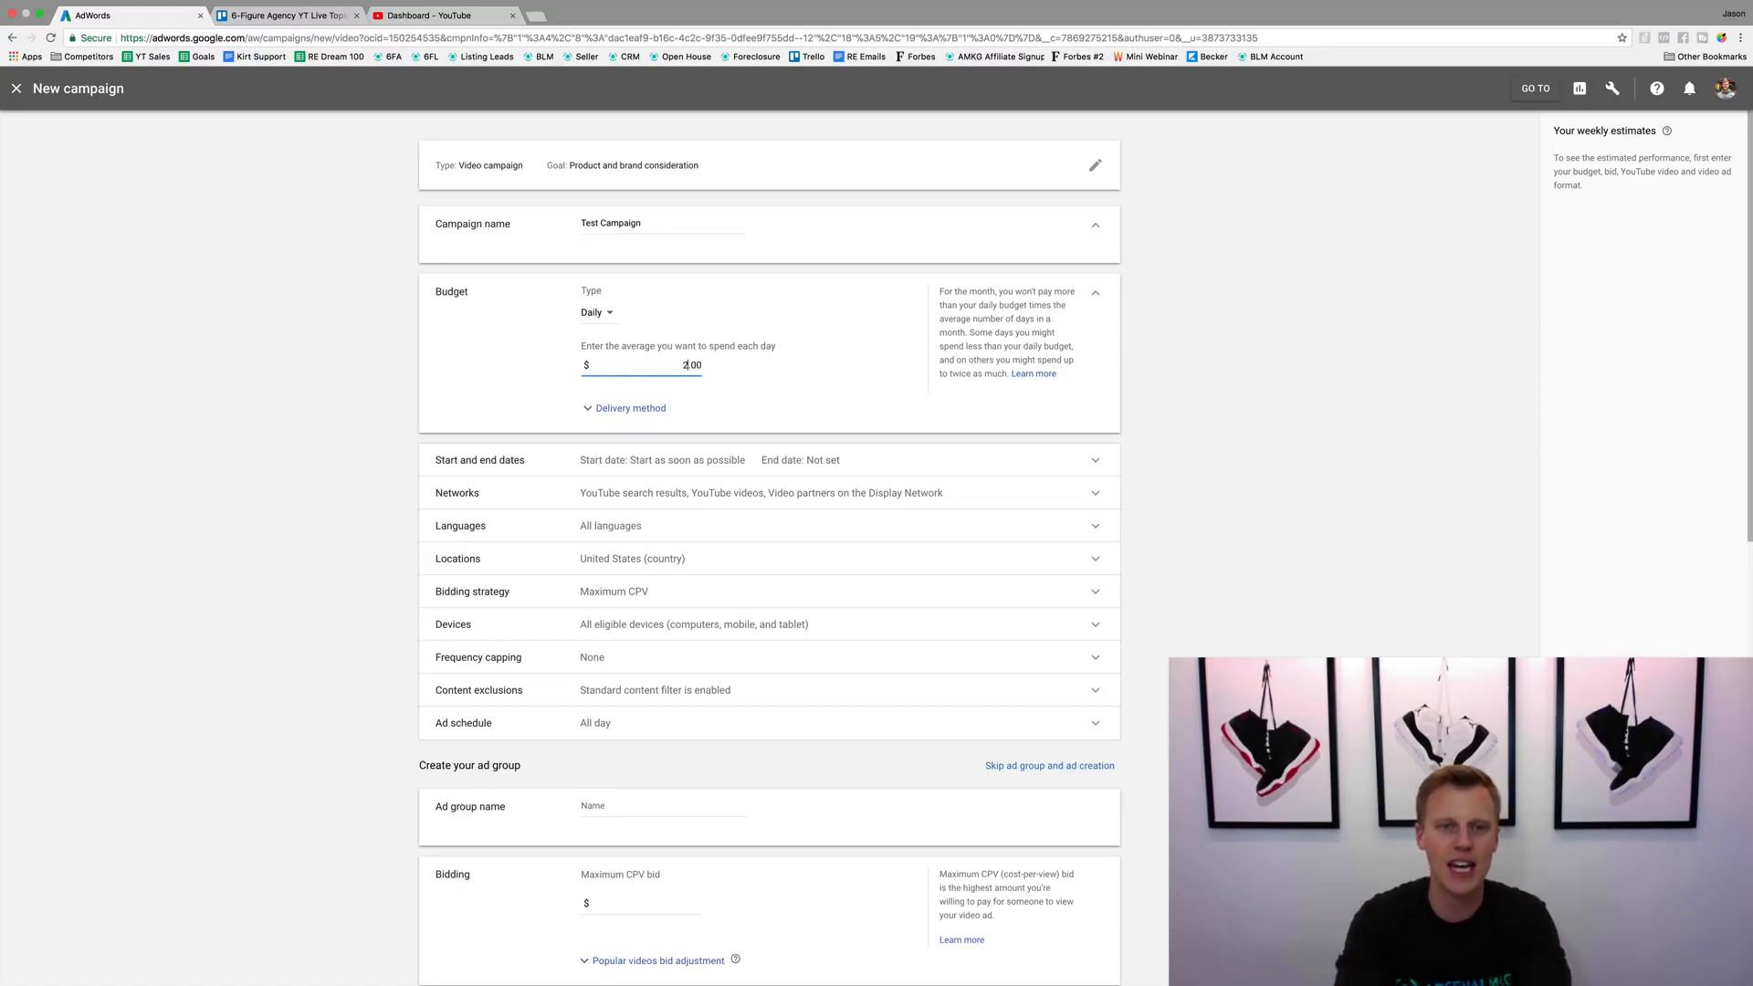
click(838, 380)
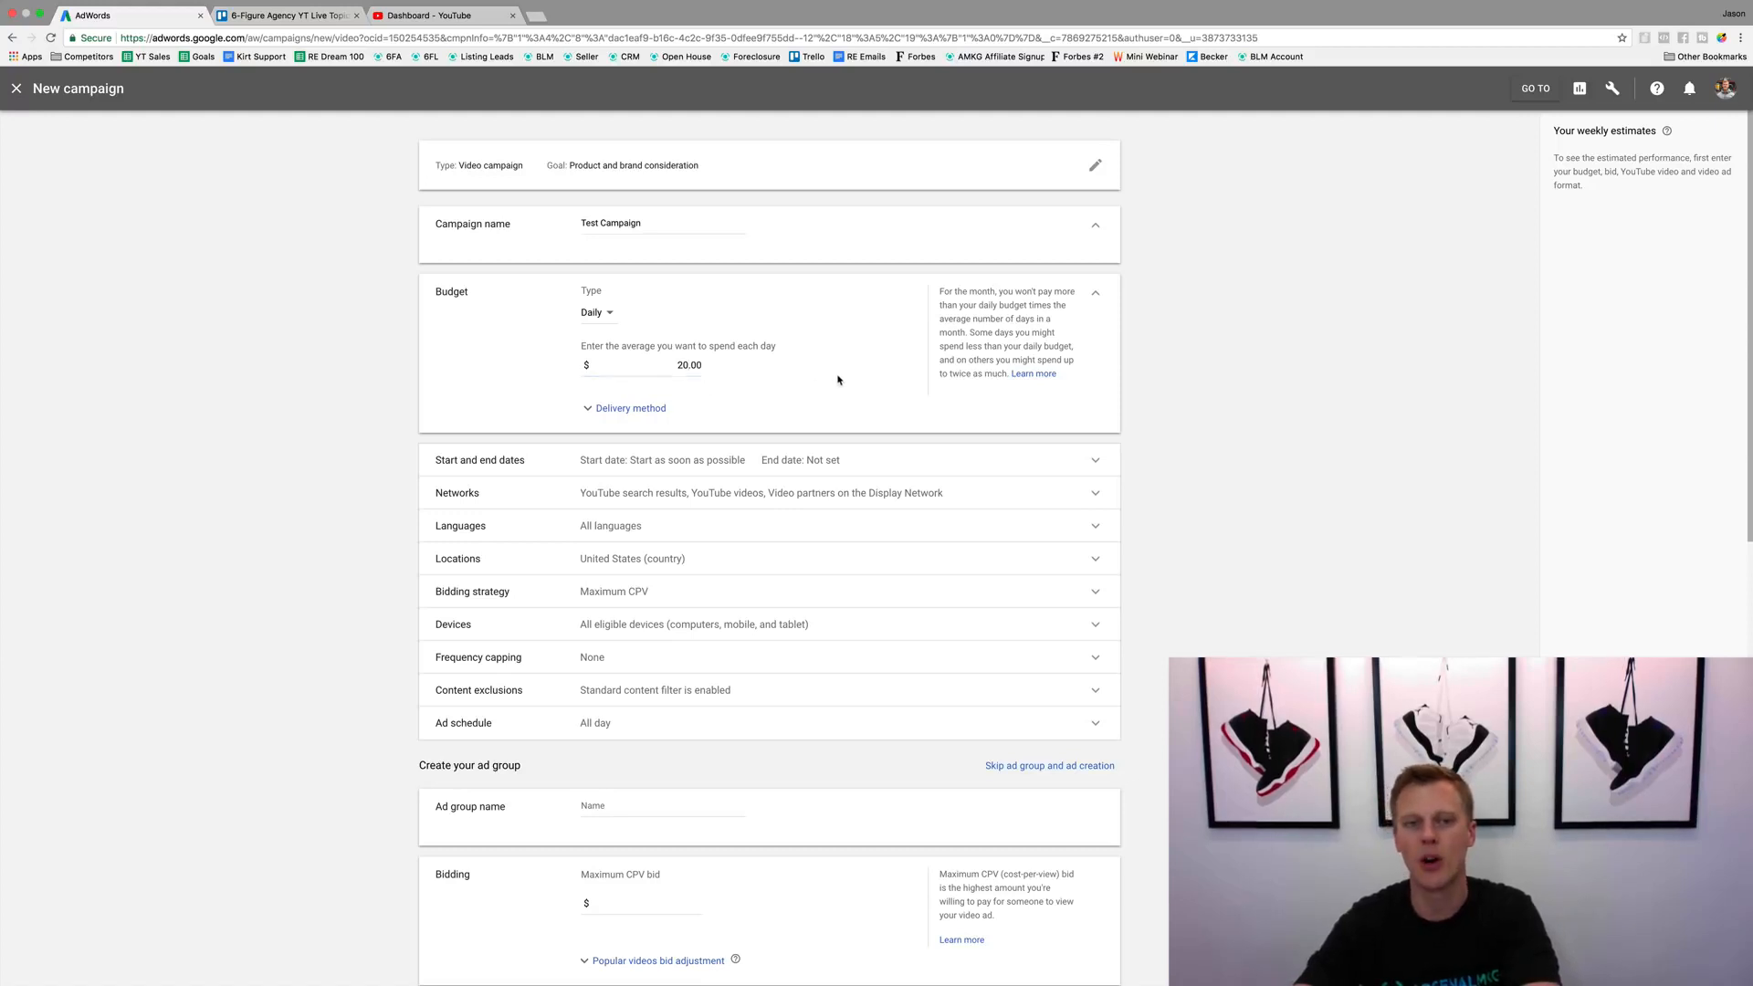
click(600, 315)
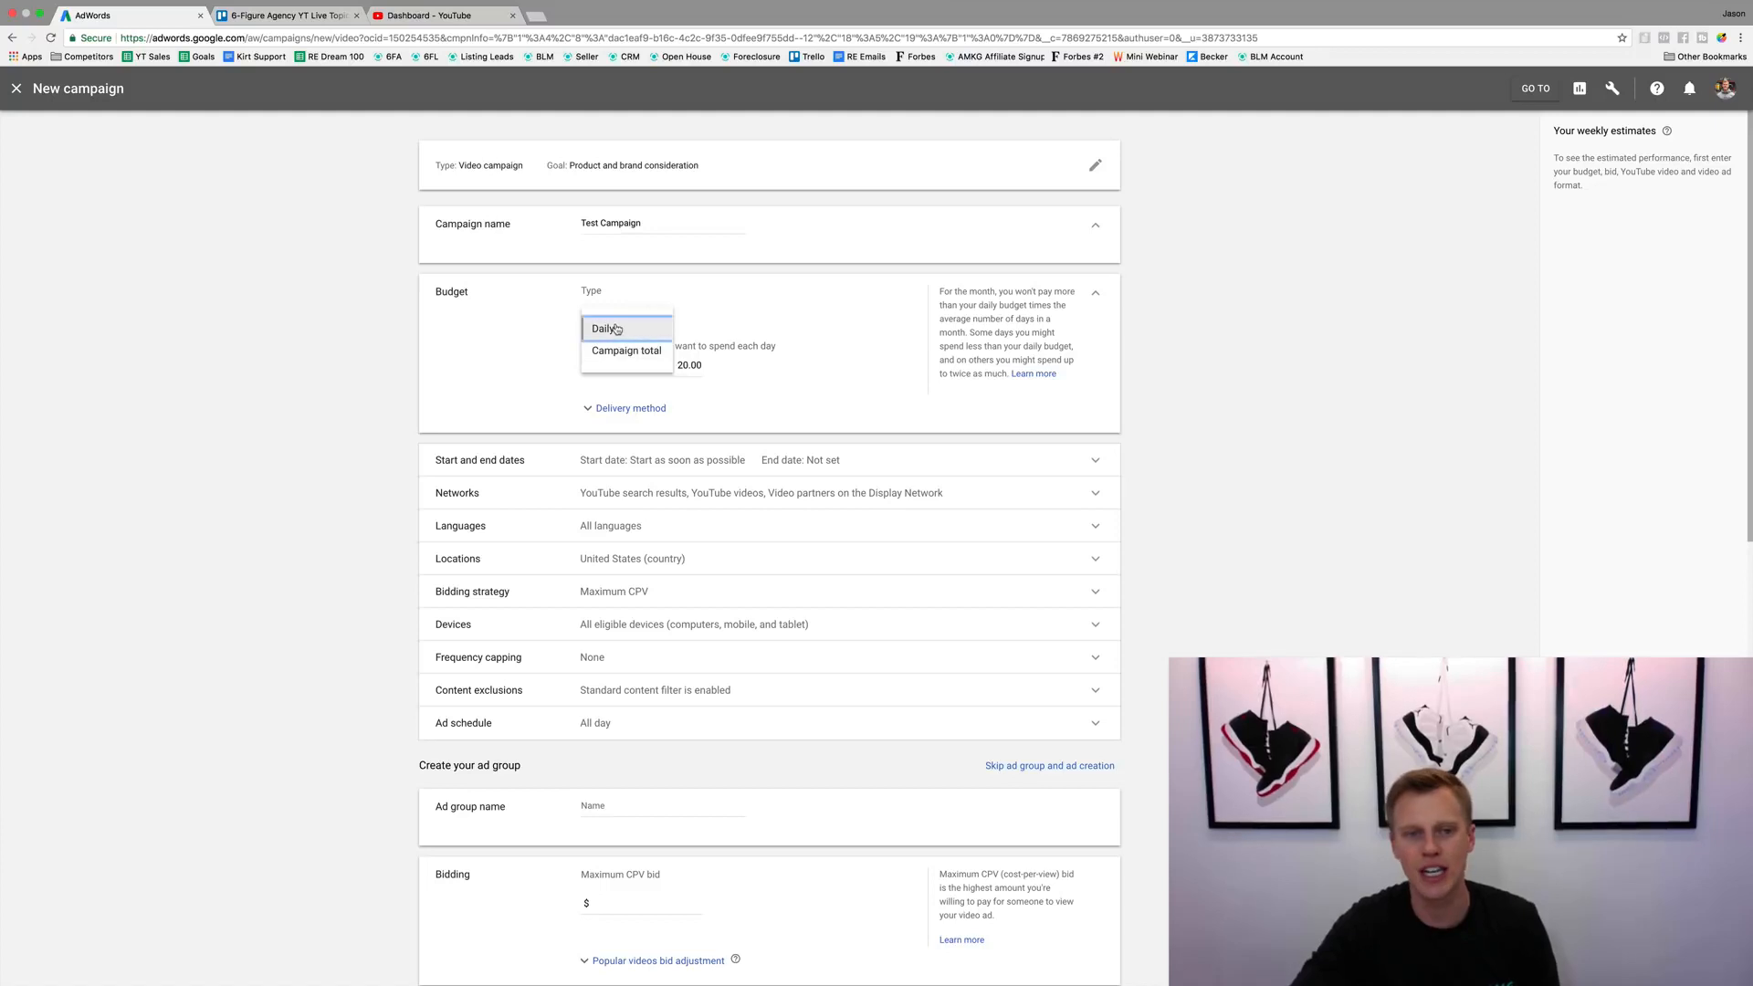
click(515, 362)
click(625, 411)
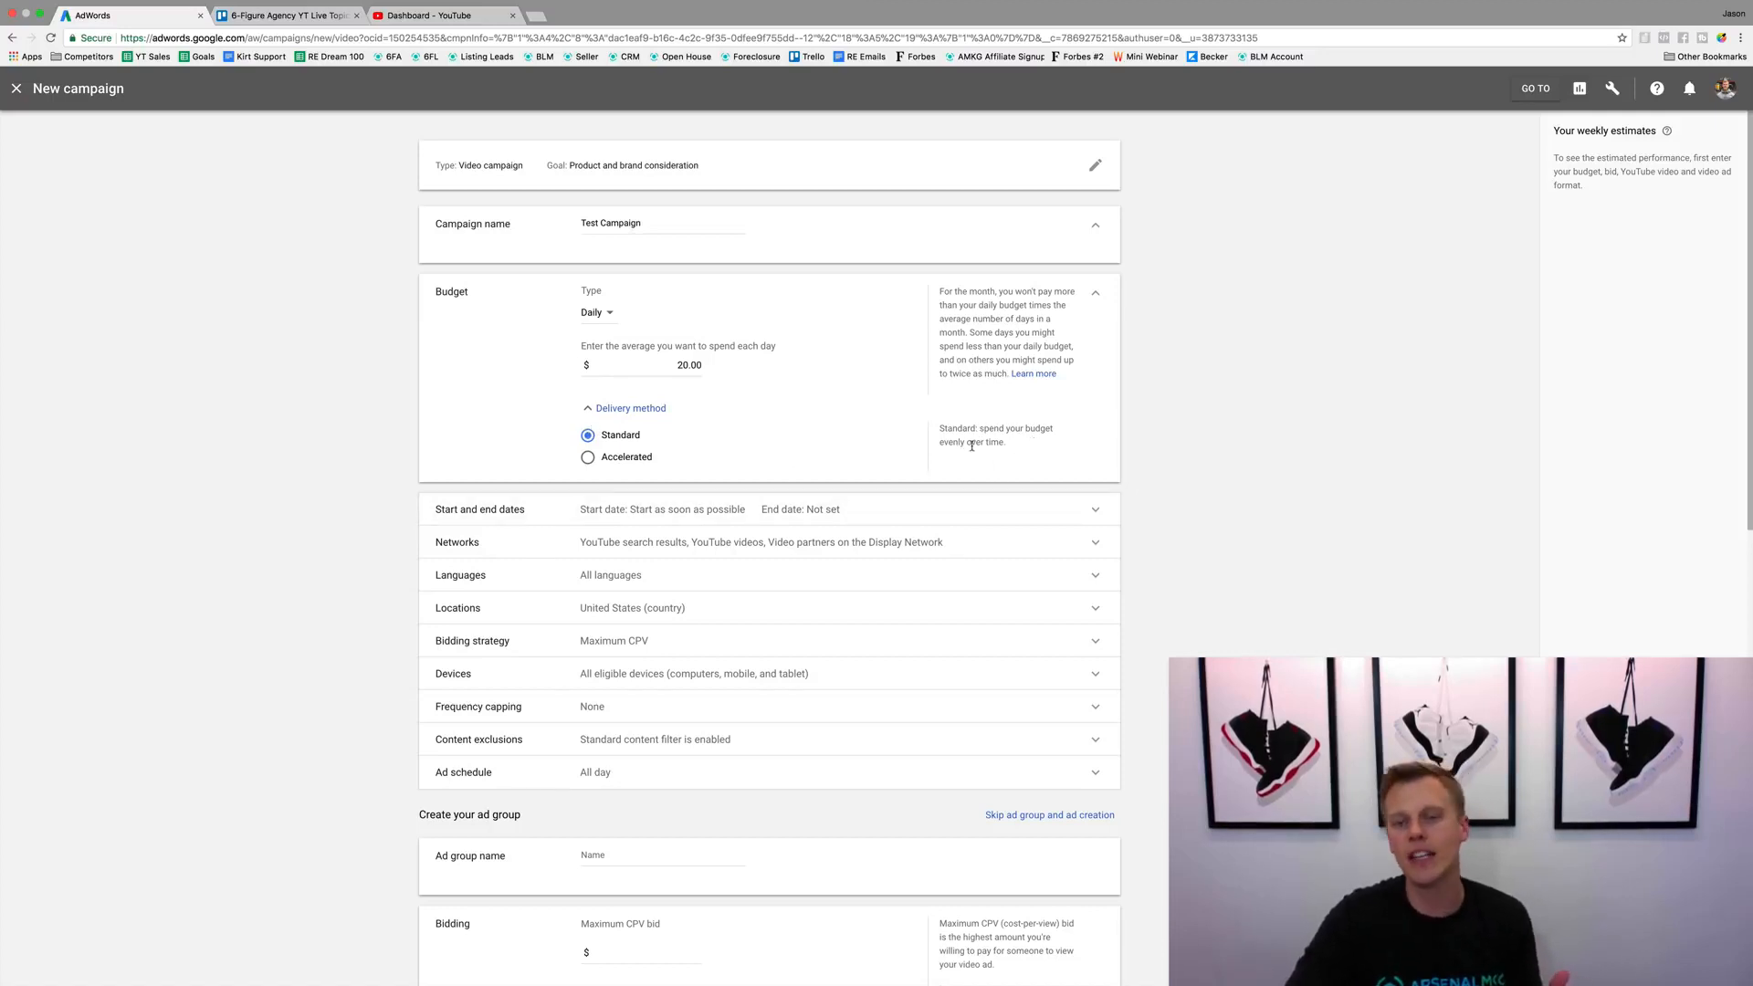
click(587, 457)
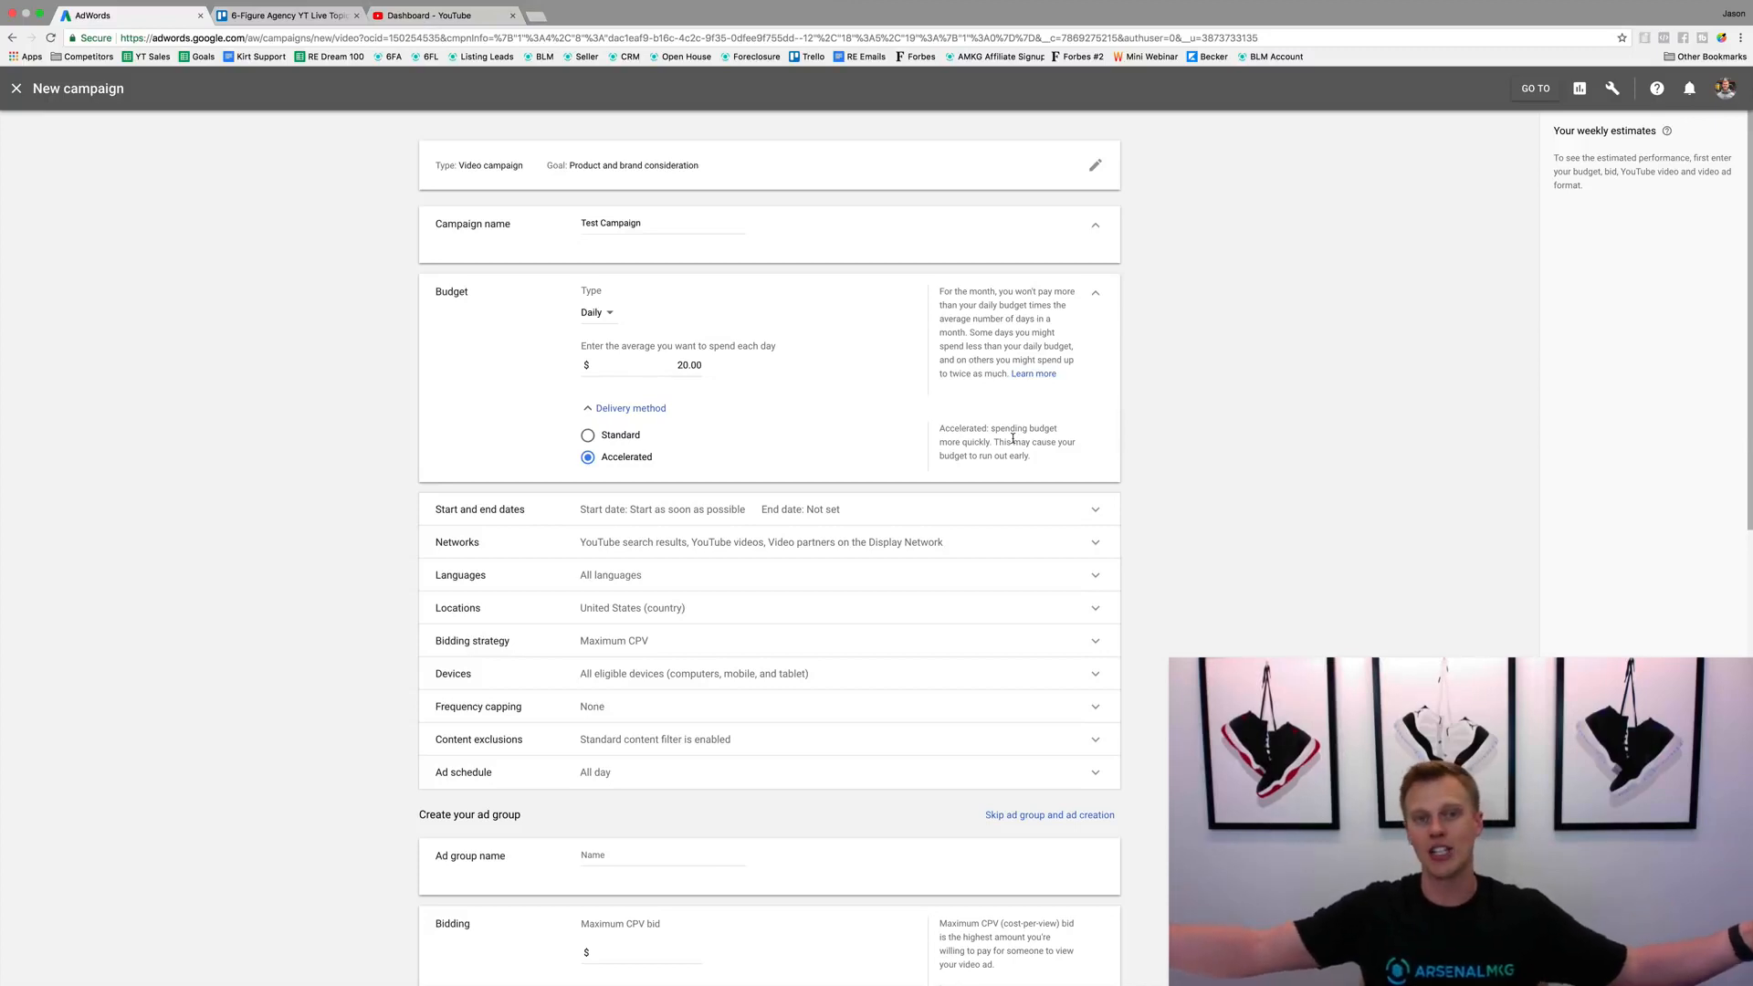
click(588, 436)
Step: Try the custom start date option, and return the start date to as soon as ads are approved
click(630, 509)
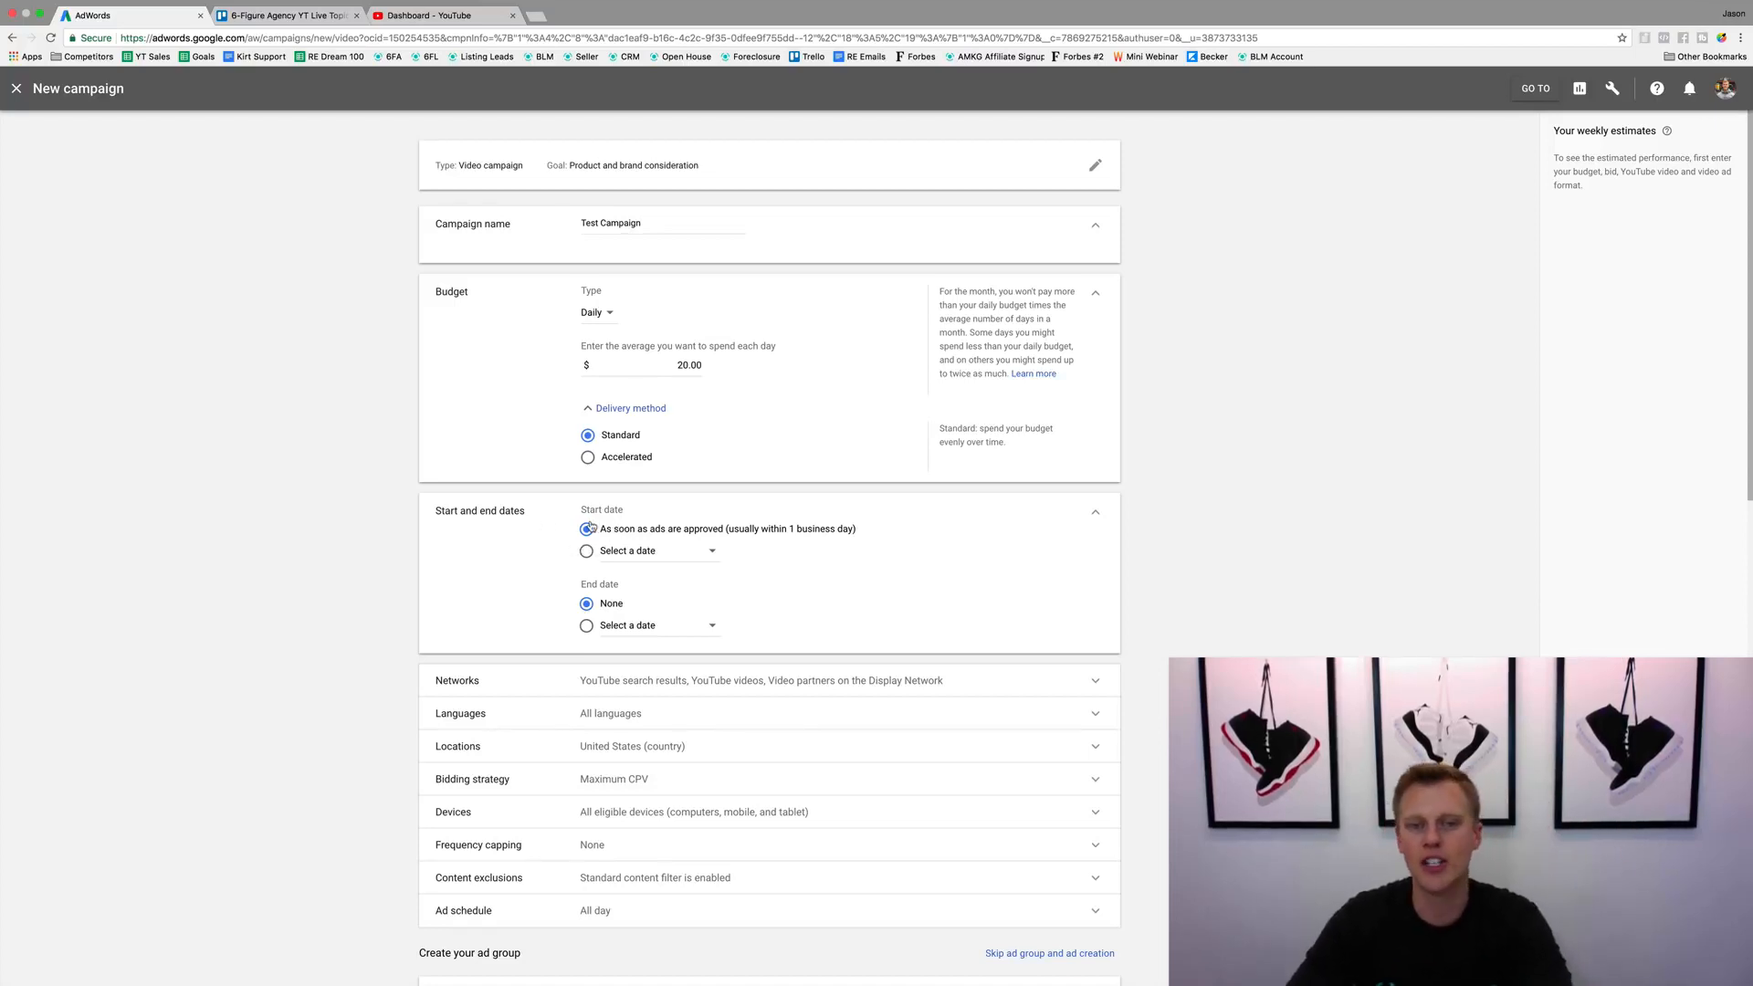
click(676, 548)
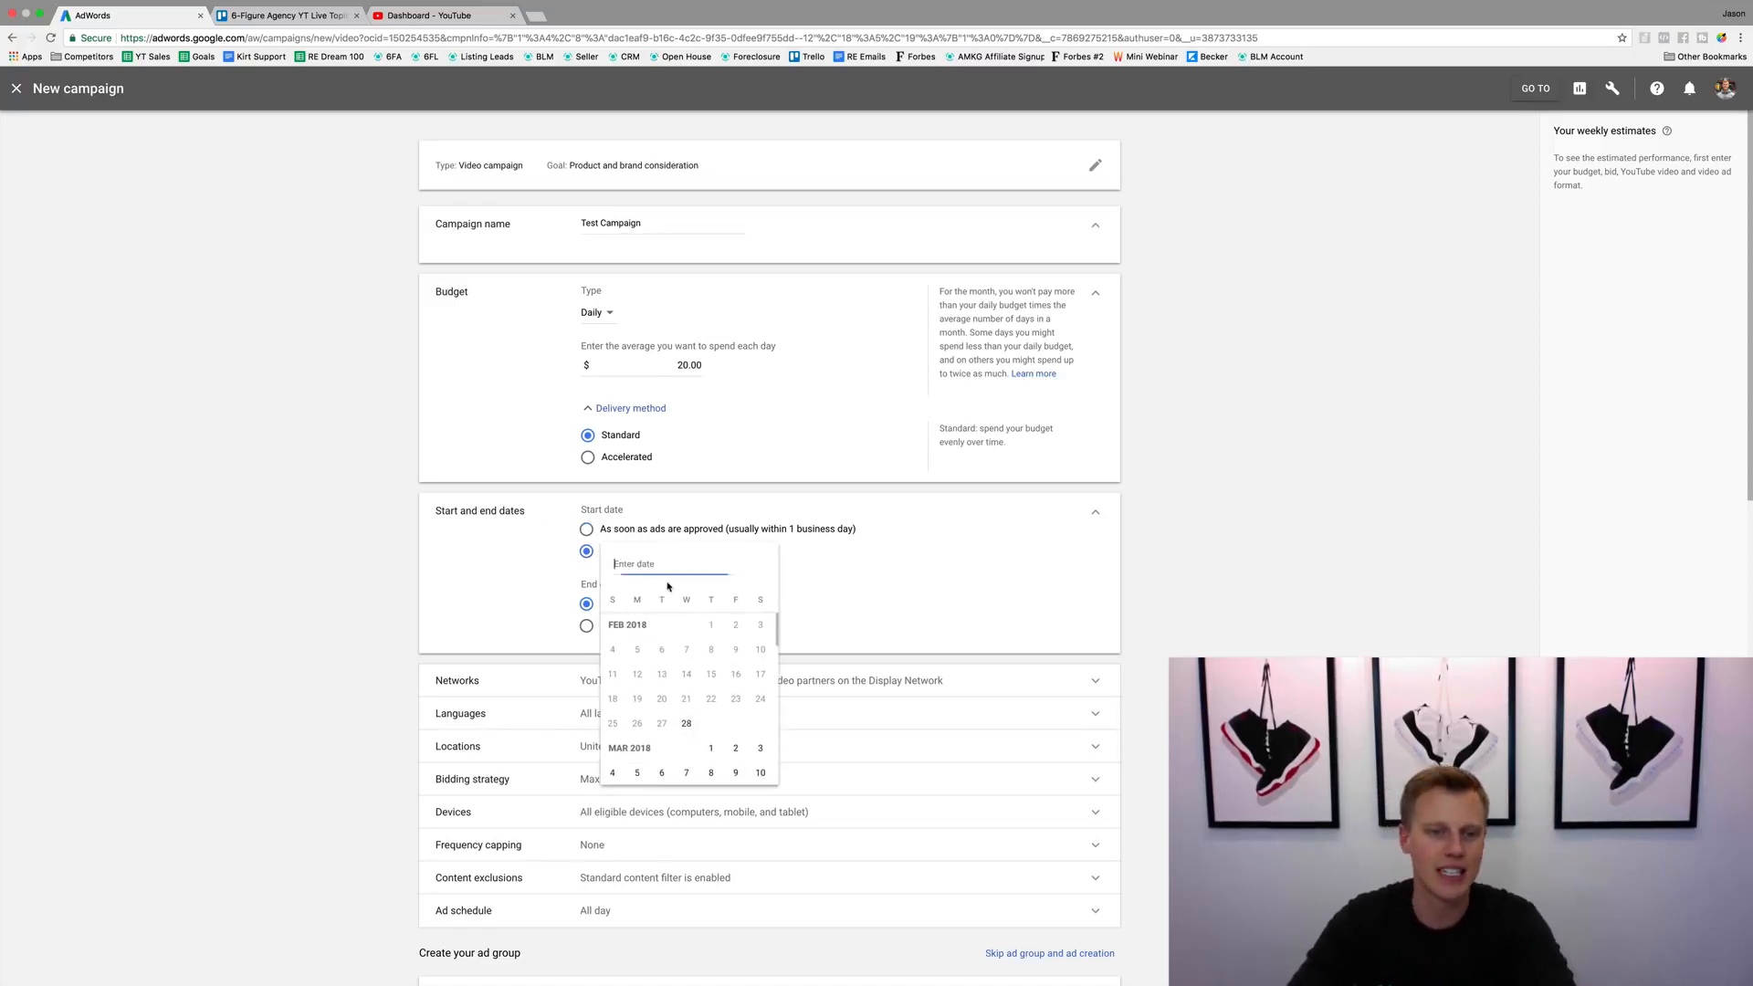
click(804, 606)
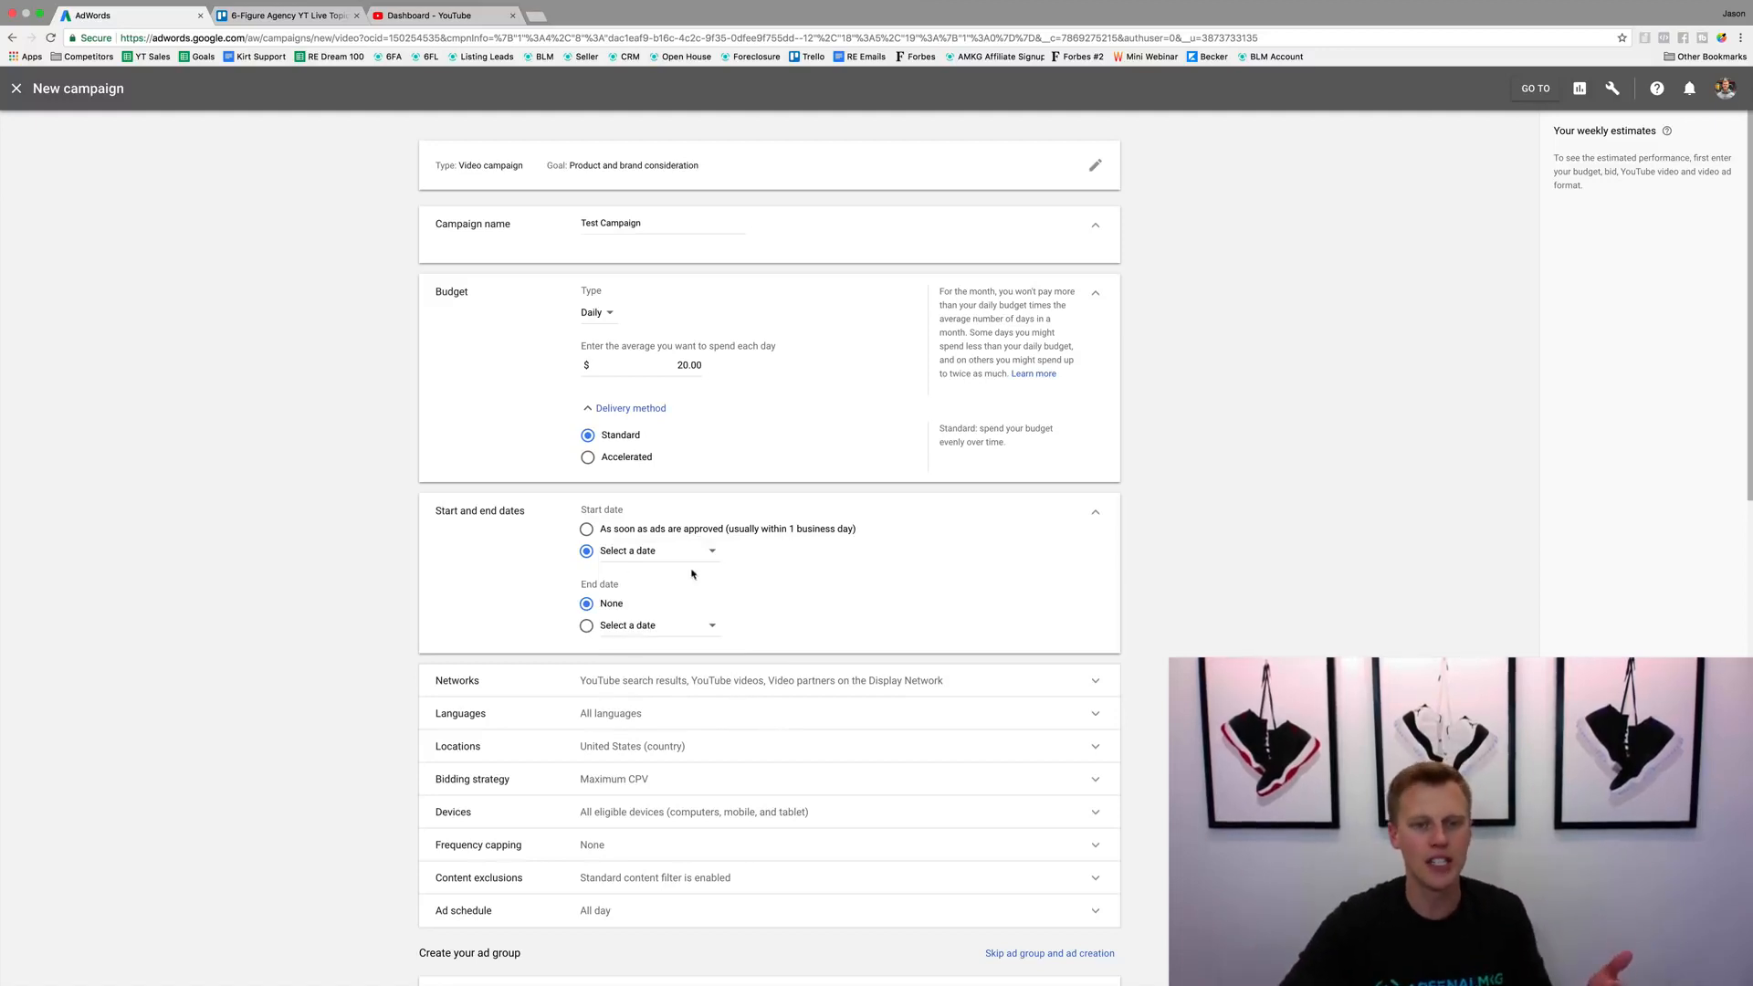
click(582, 531)
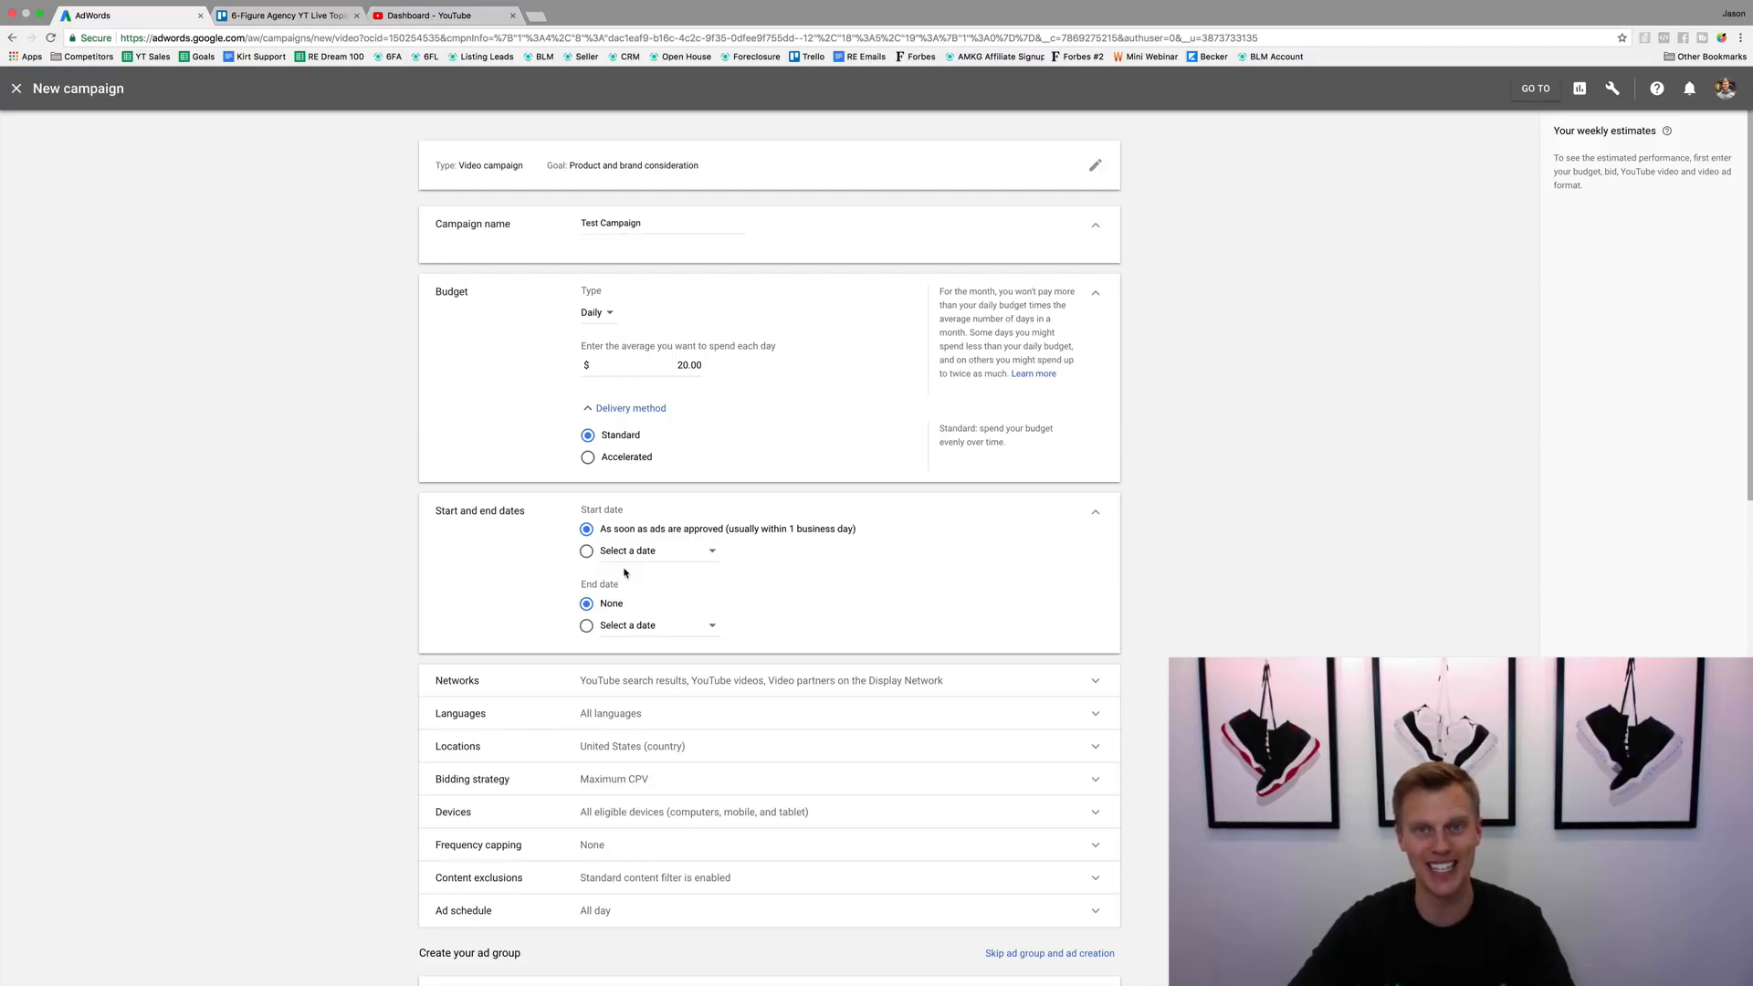
Step: Exclude video partners on the Display Network and set the campaign's customer language to English
click(629, 680)
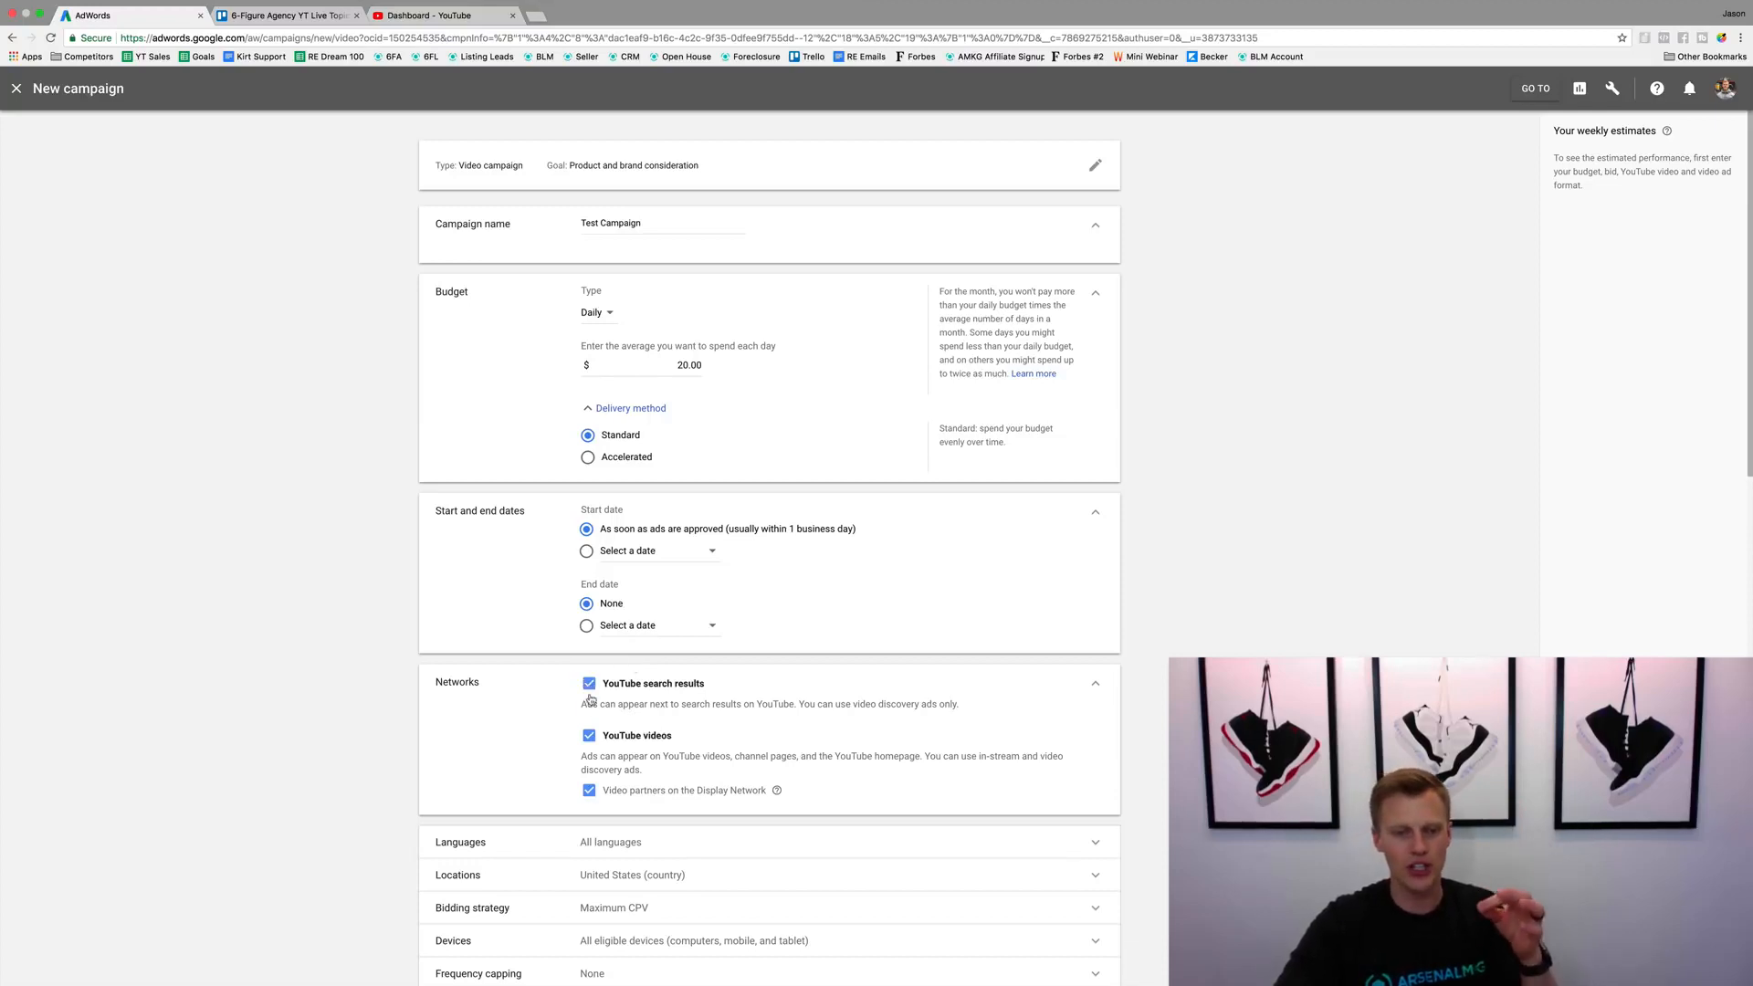
click(590, 791)
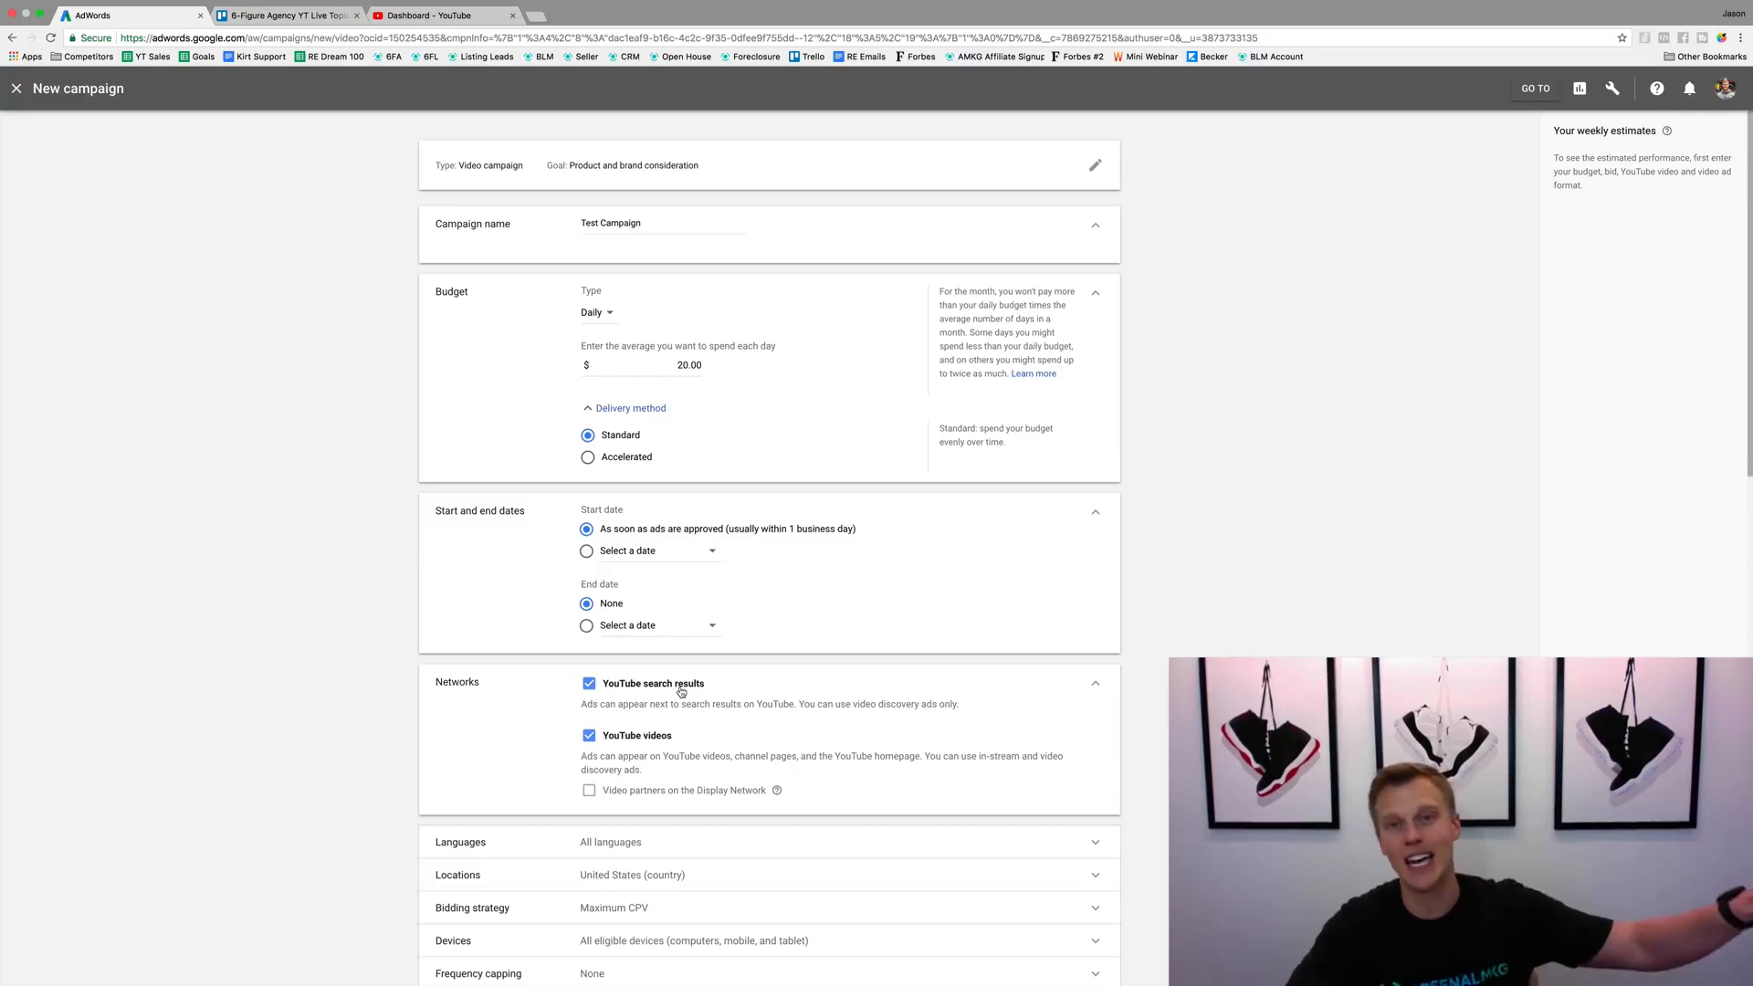
scroll(685, 785, down, 5)
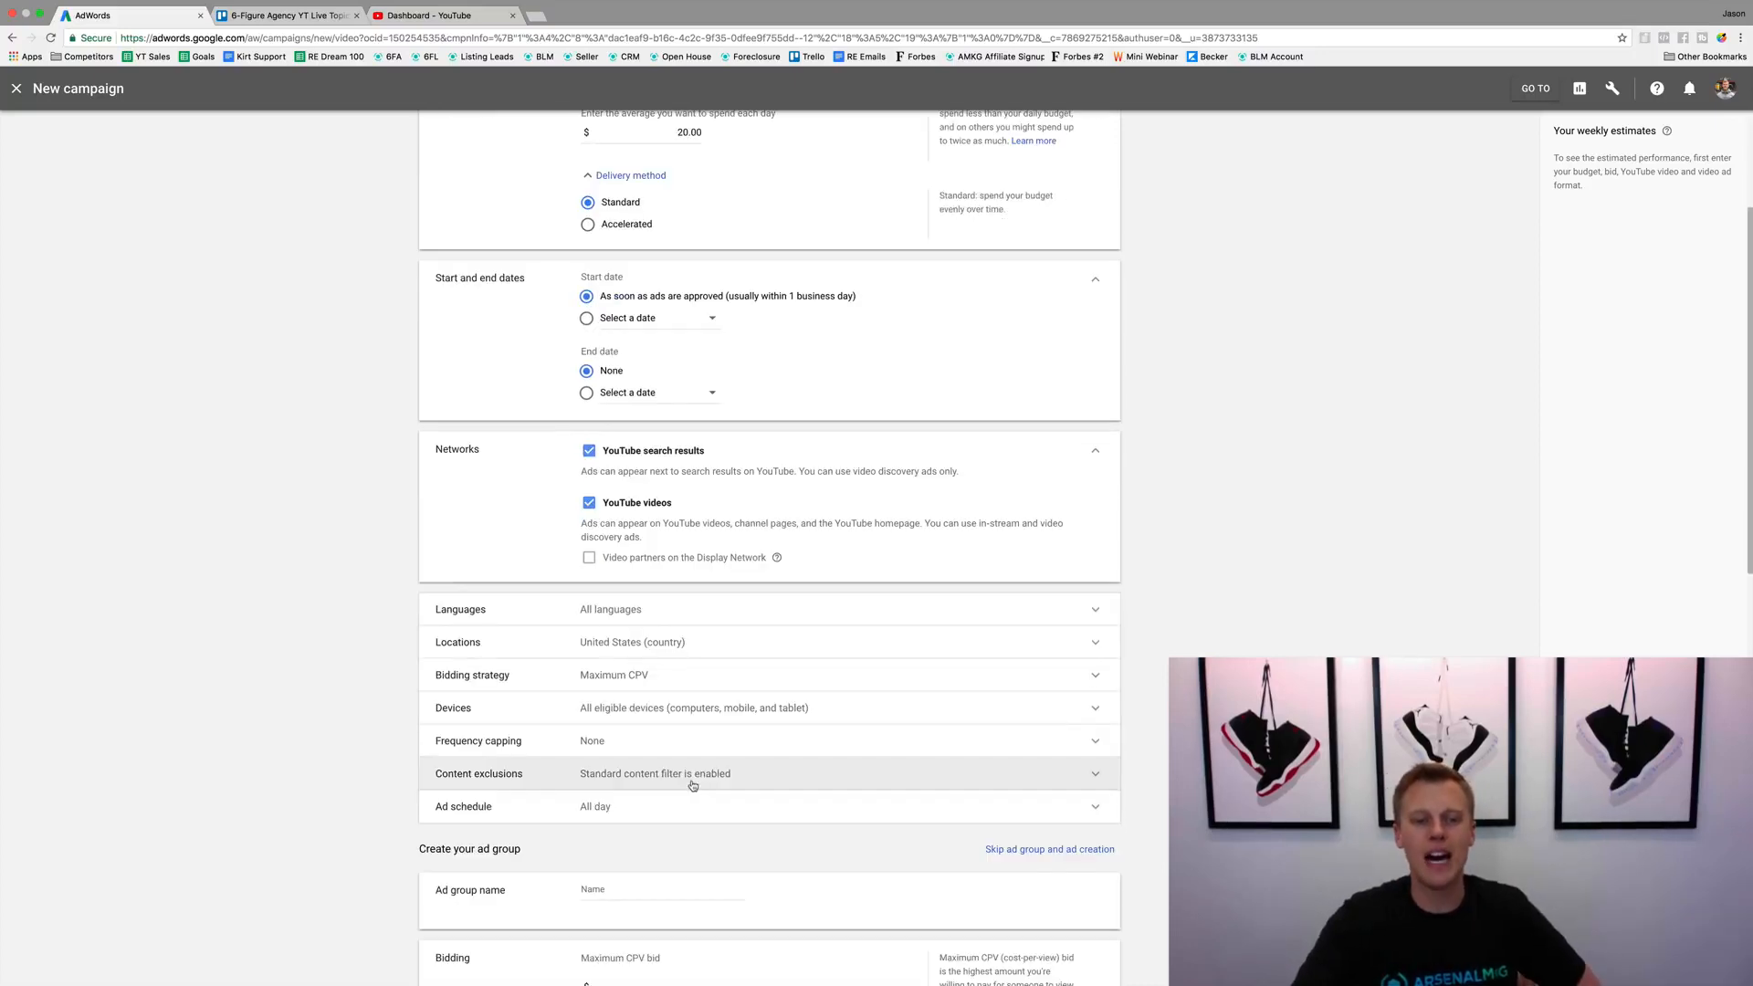
click(659, 609)
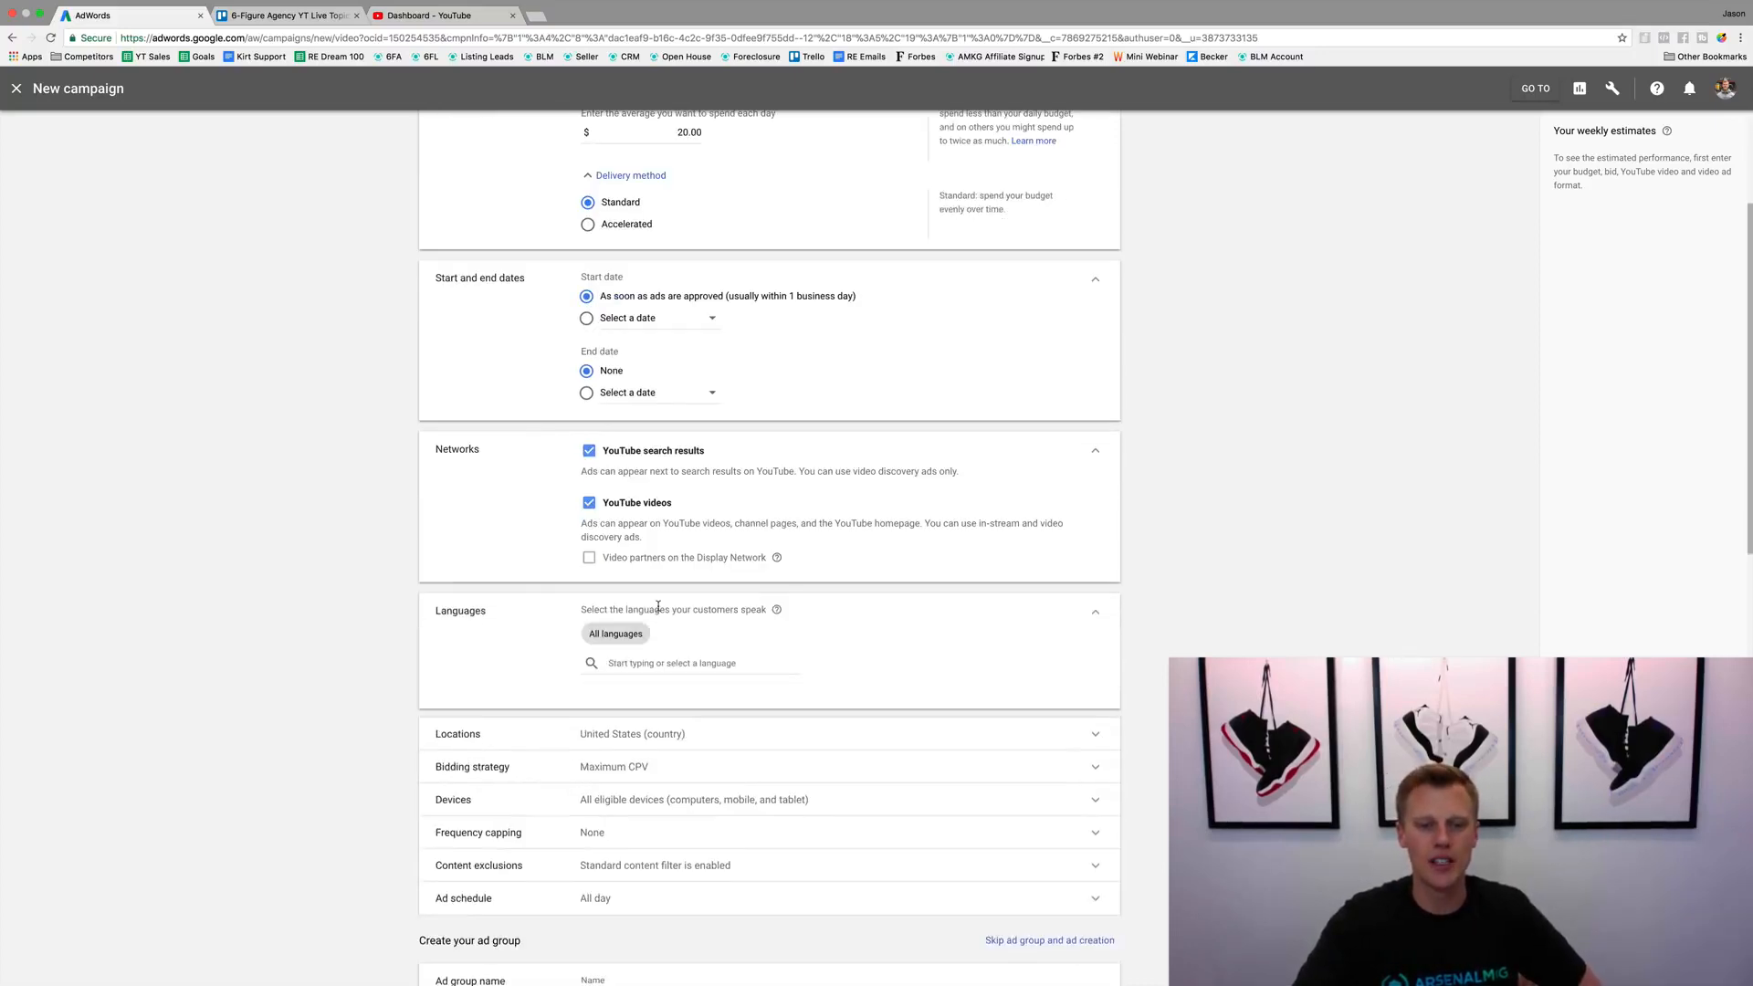
click(658, 660)
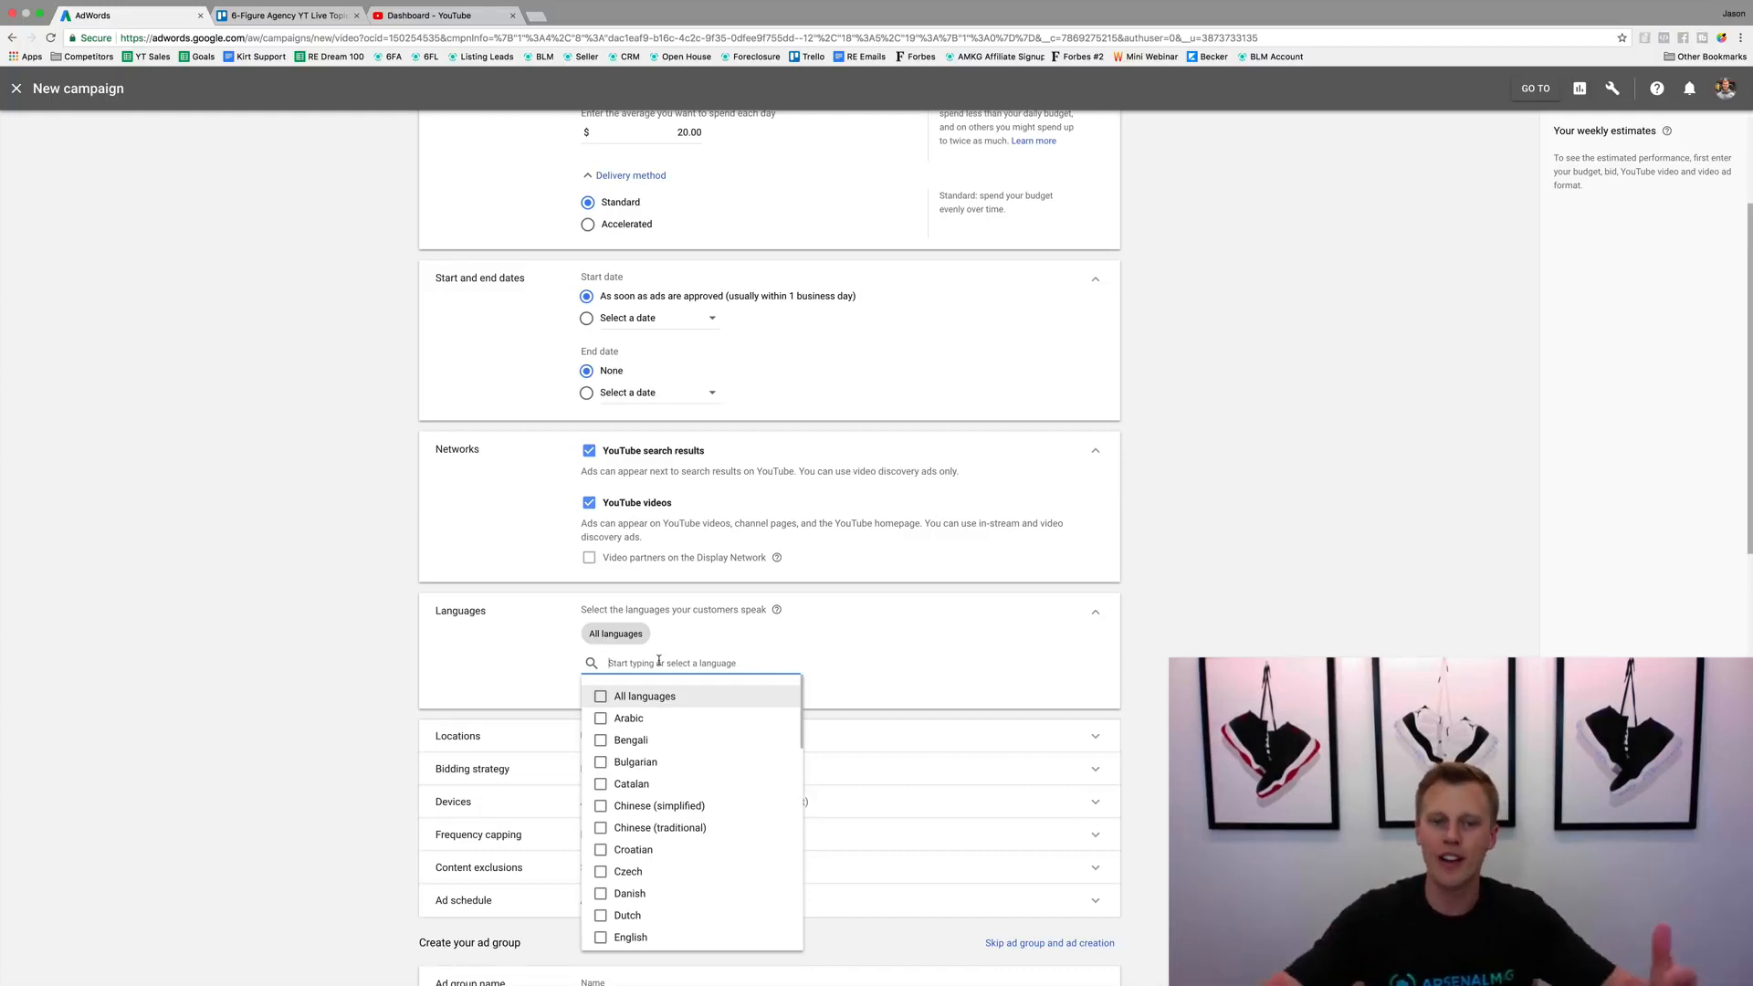
text(eng)
click(769, 696)
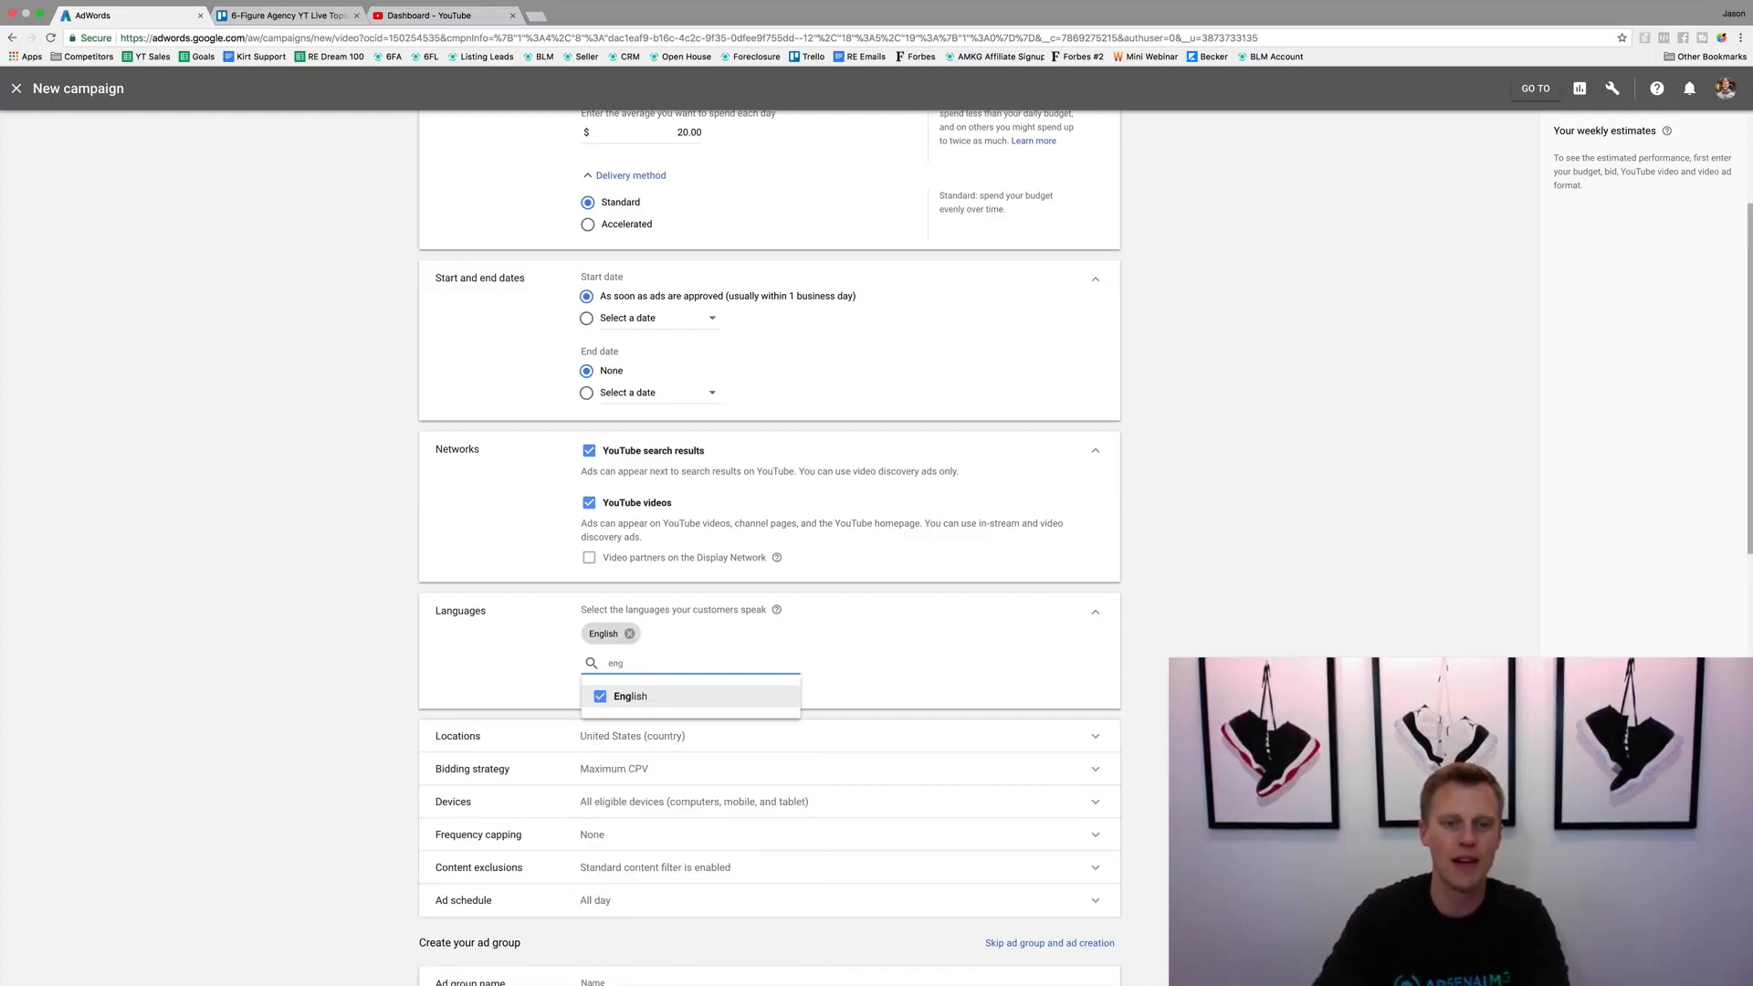
click(961, 664)
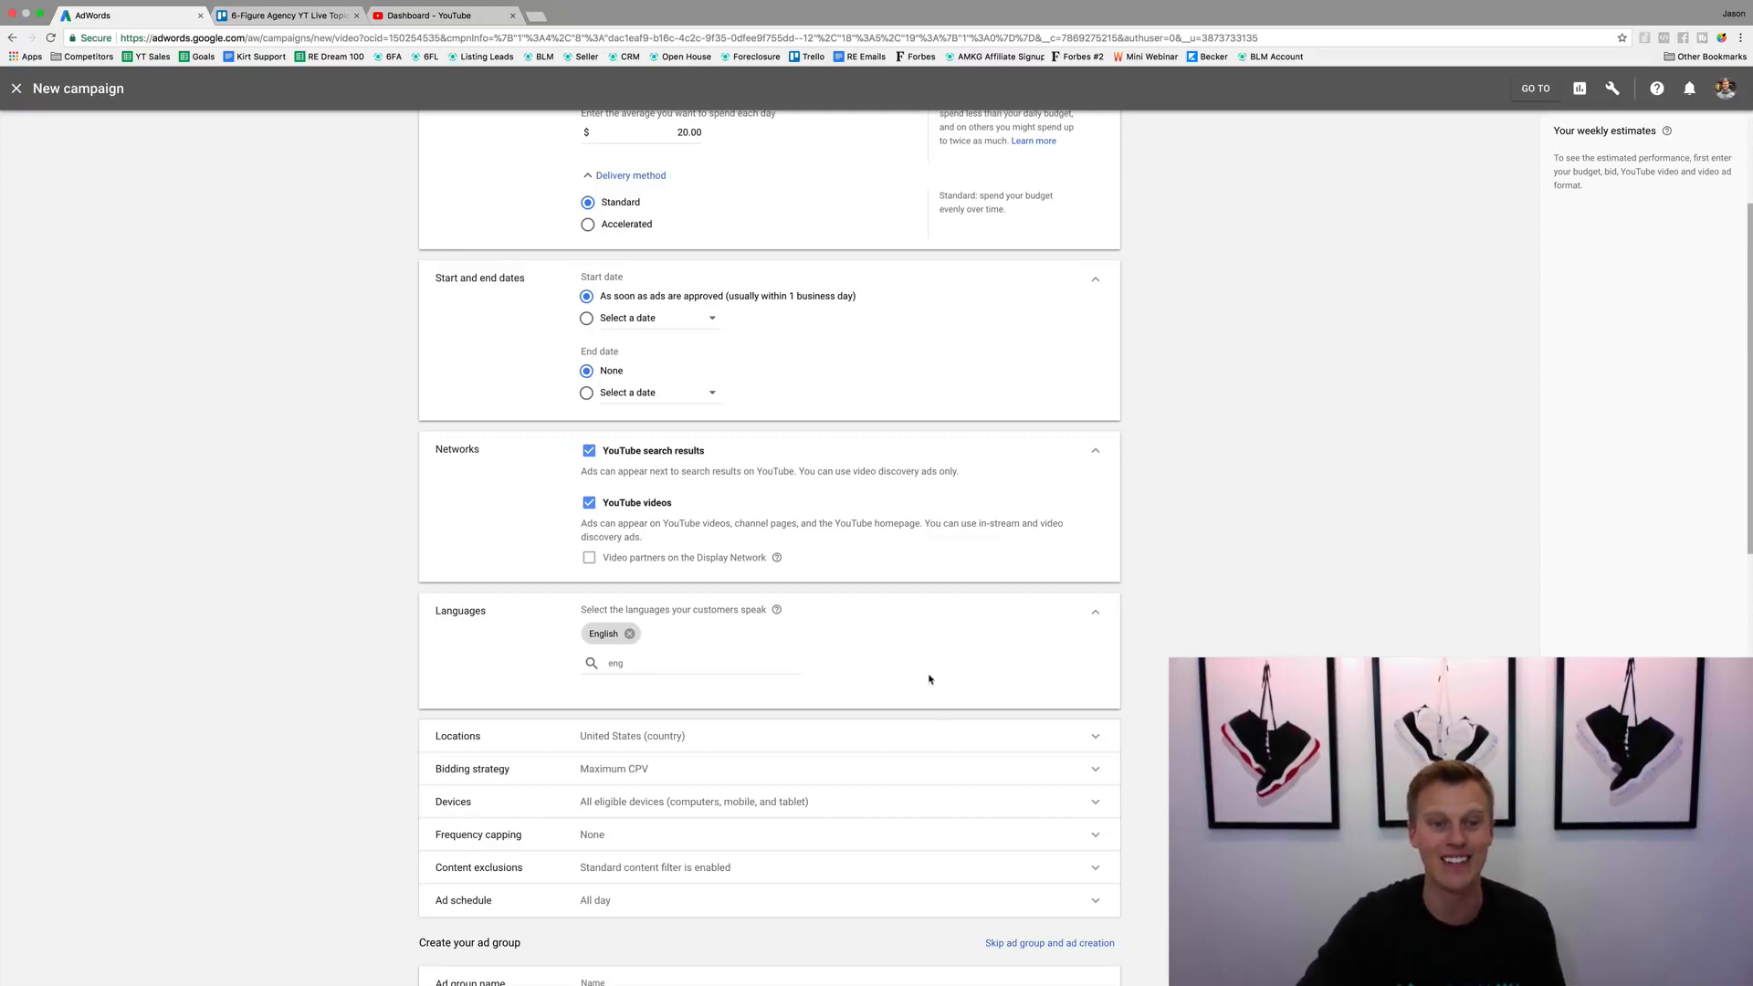
Step: Examine the campaign's location, bidding strategy, device and frequency capping settings
click(671, 747)
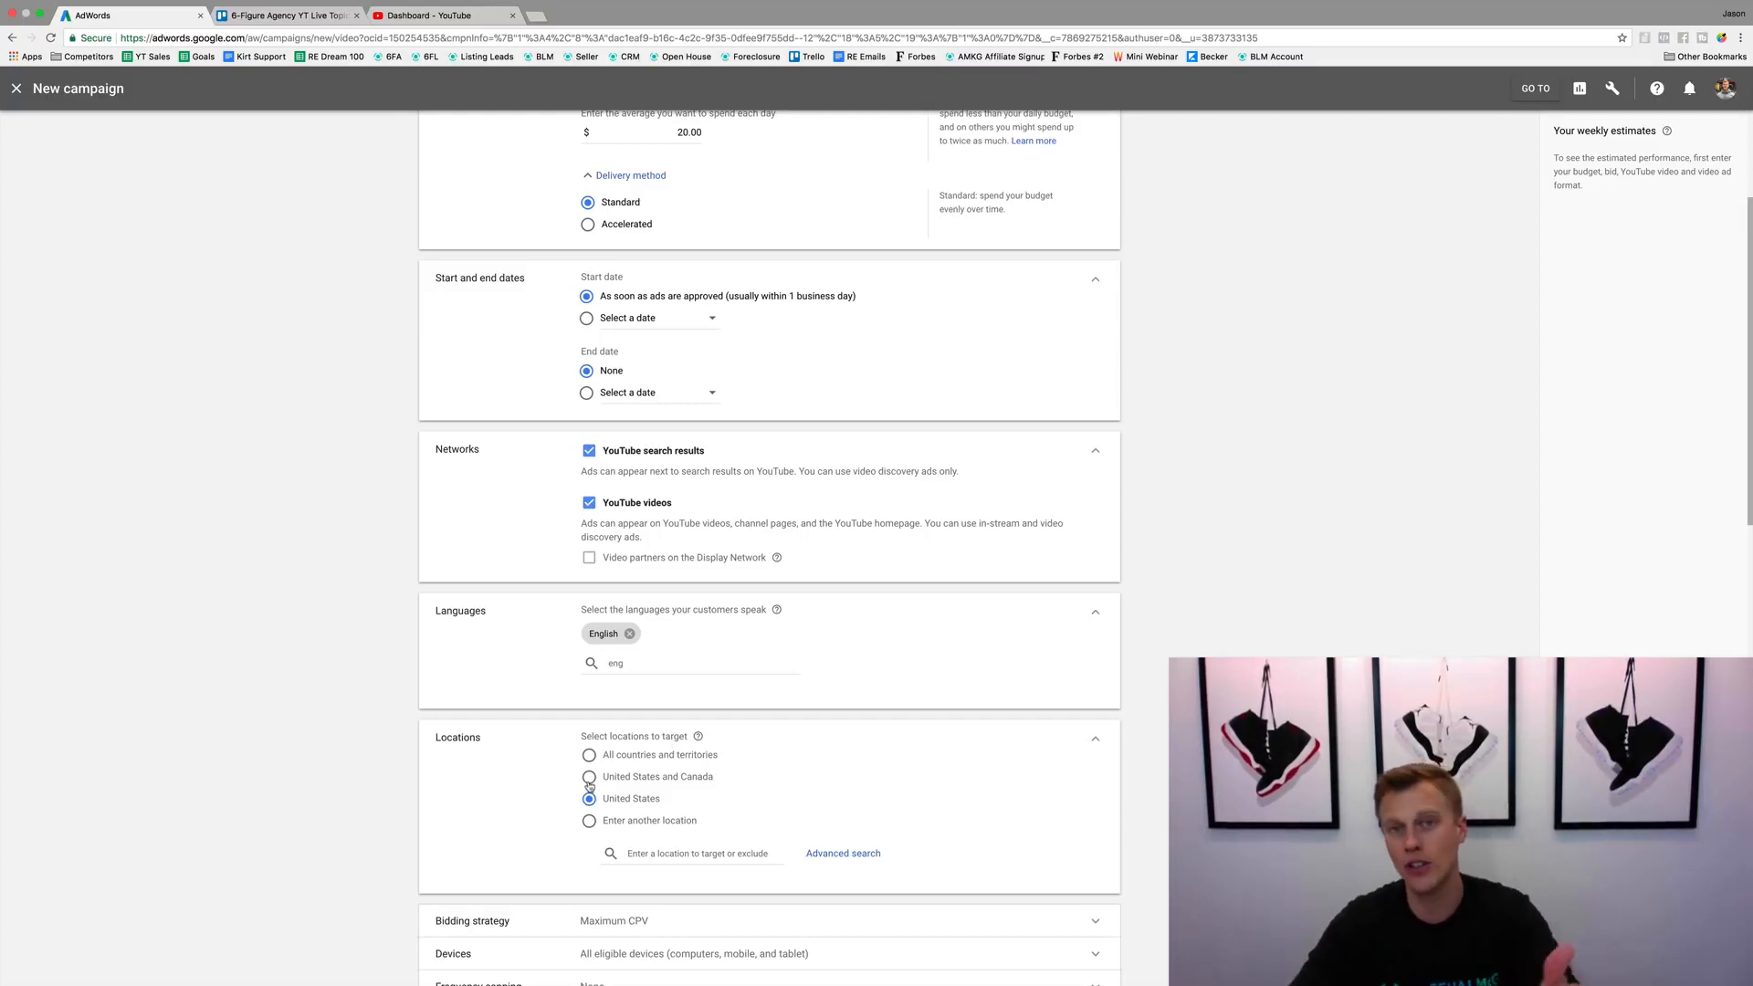
scroll(589, 783, down, 3)
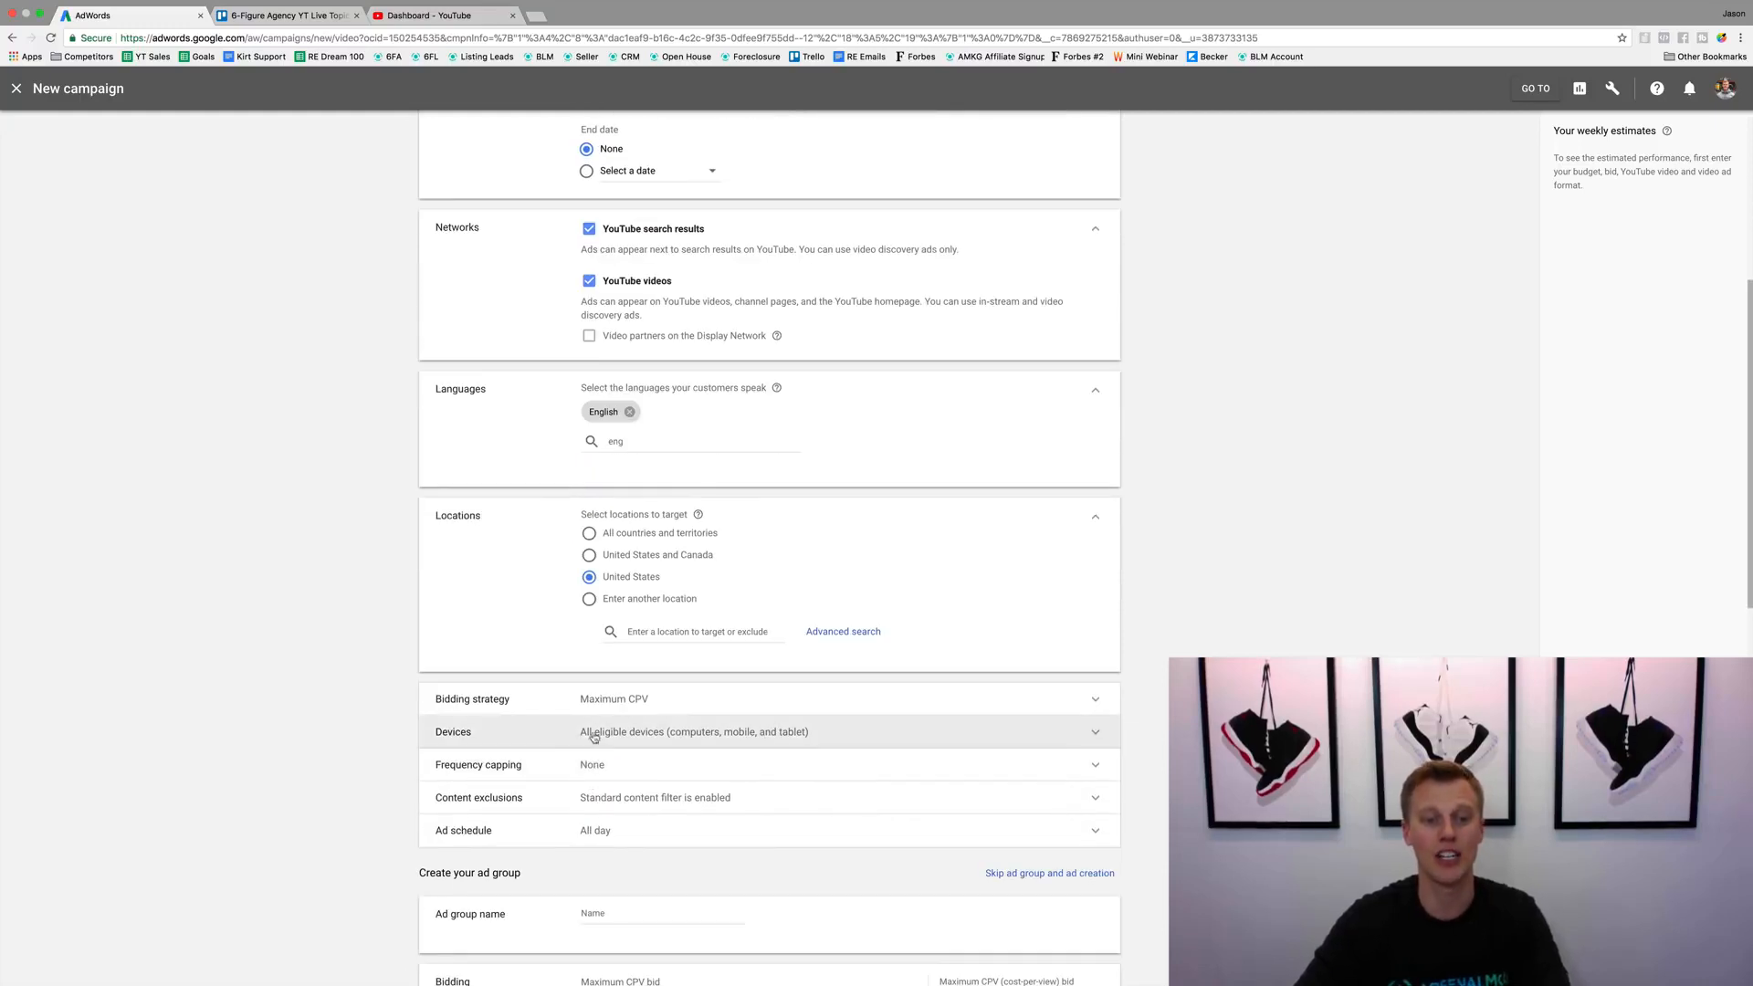
click(590, 705)
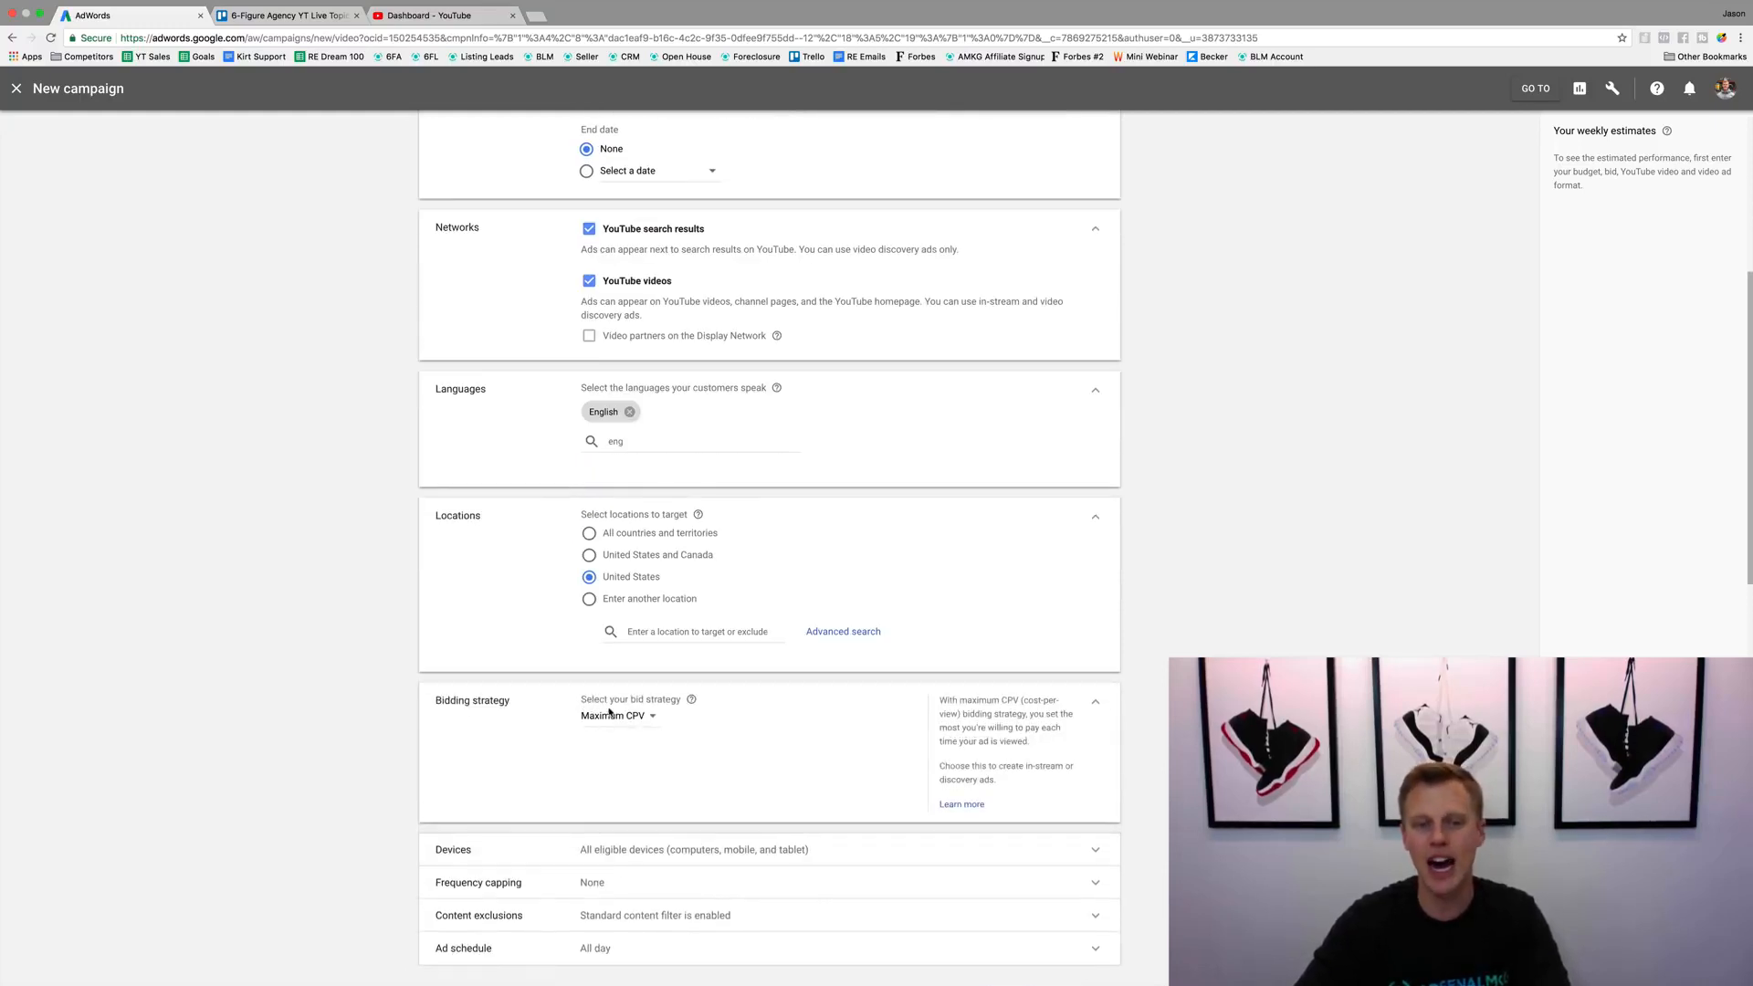
scroll(555, 751, down, 2)
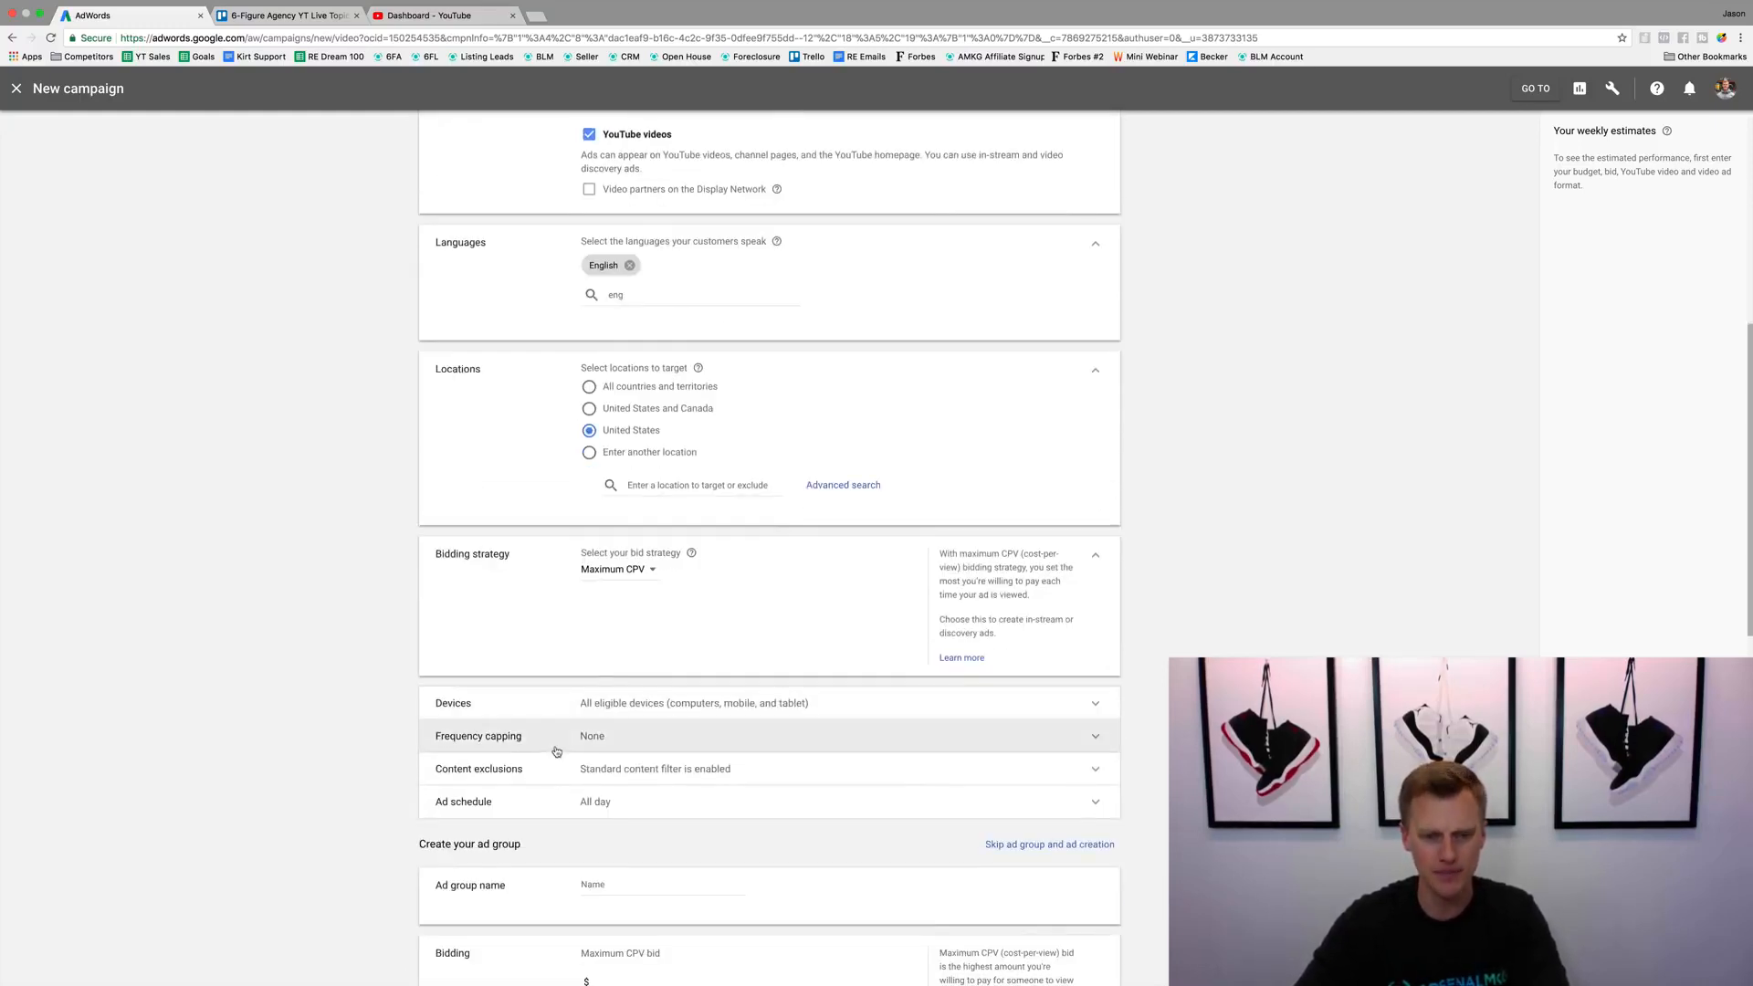
click(604, 707)
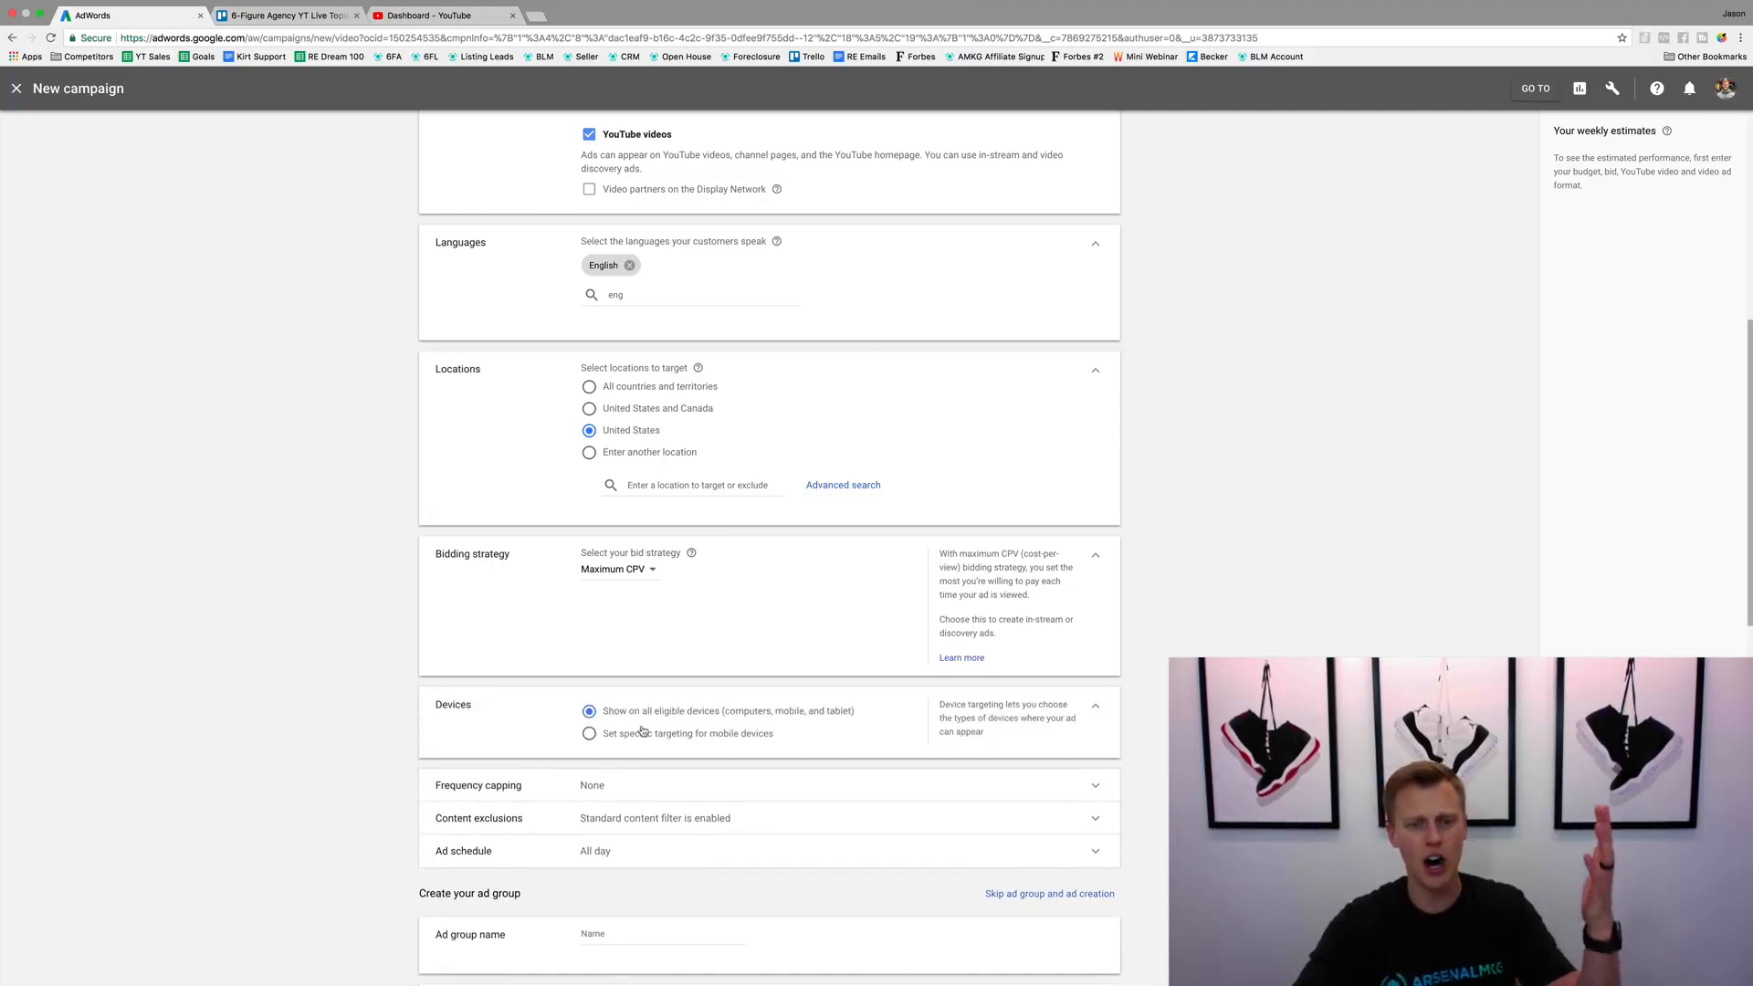
click(628, 785)
scroll(499, 818, down, 3)
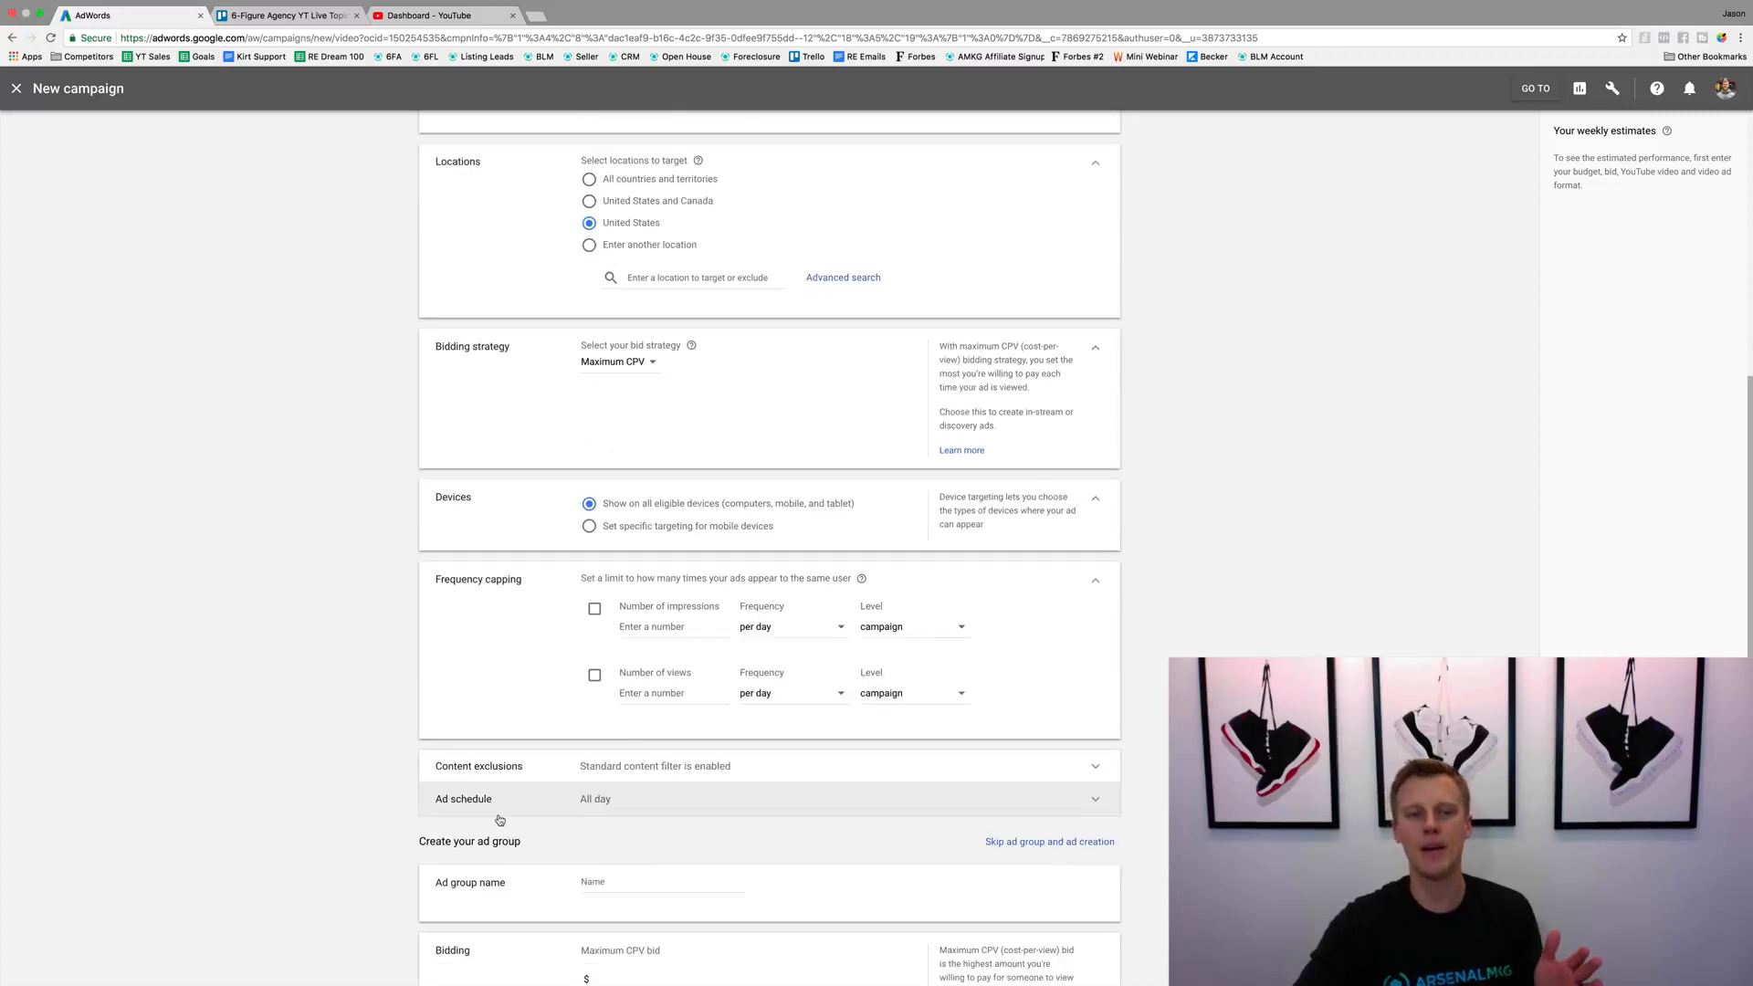
Step: Cap the campaign's ad frequency at 2 impressions and 2 views per day for the same user
scroll(500, 819, up, 3)
scroll(516, 610, down, 3)
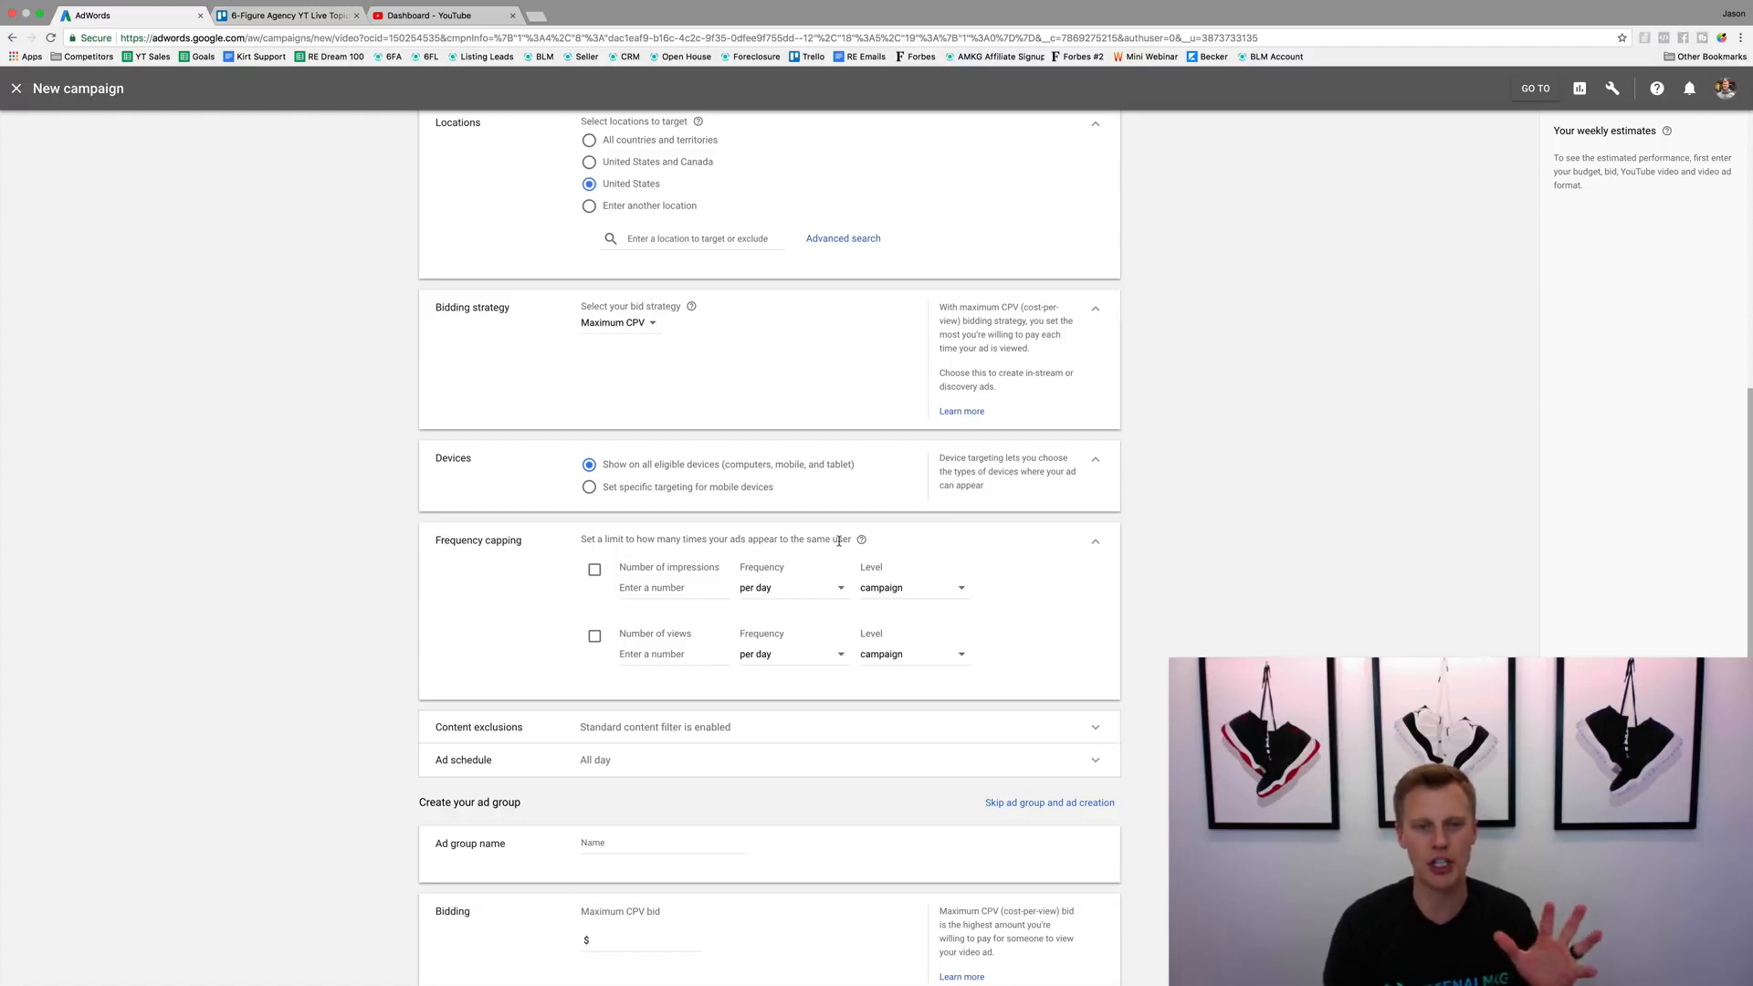
click(594, 570)
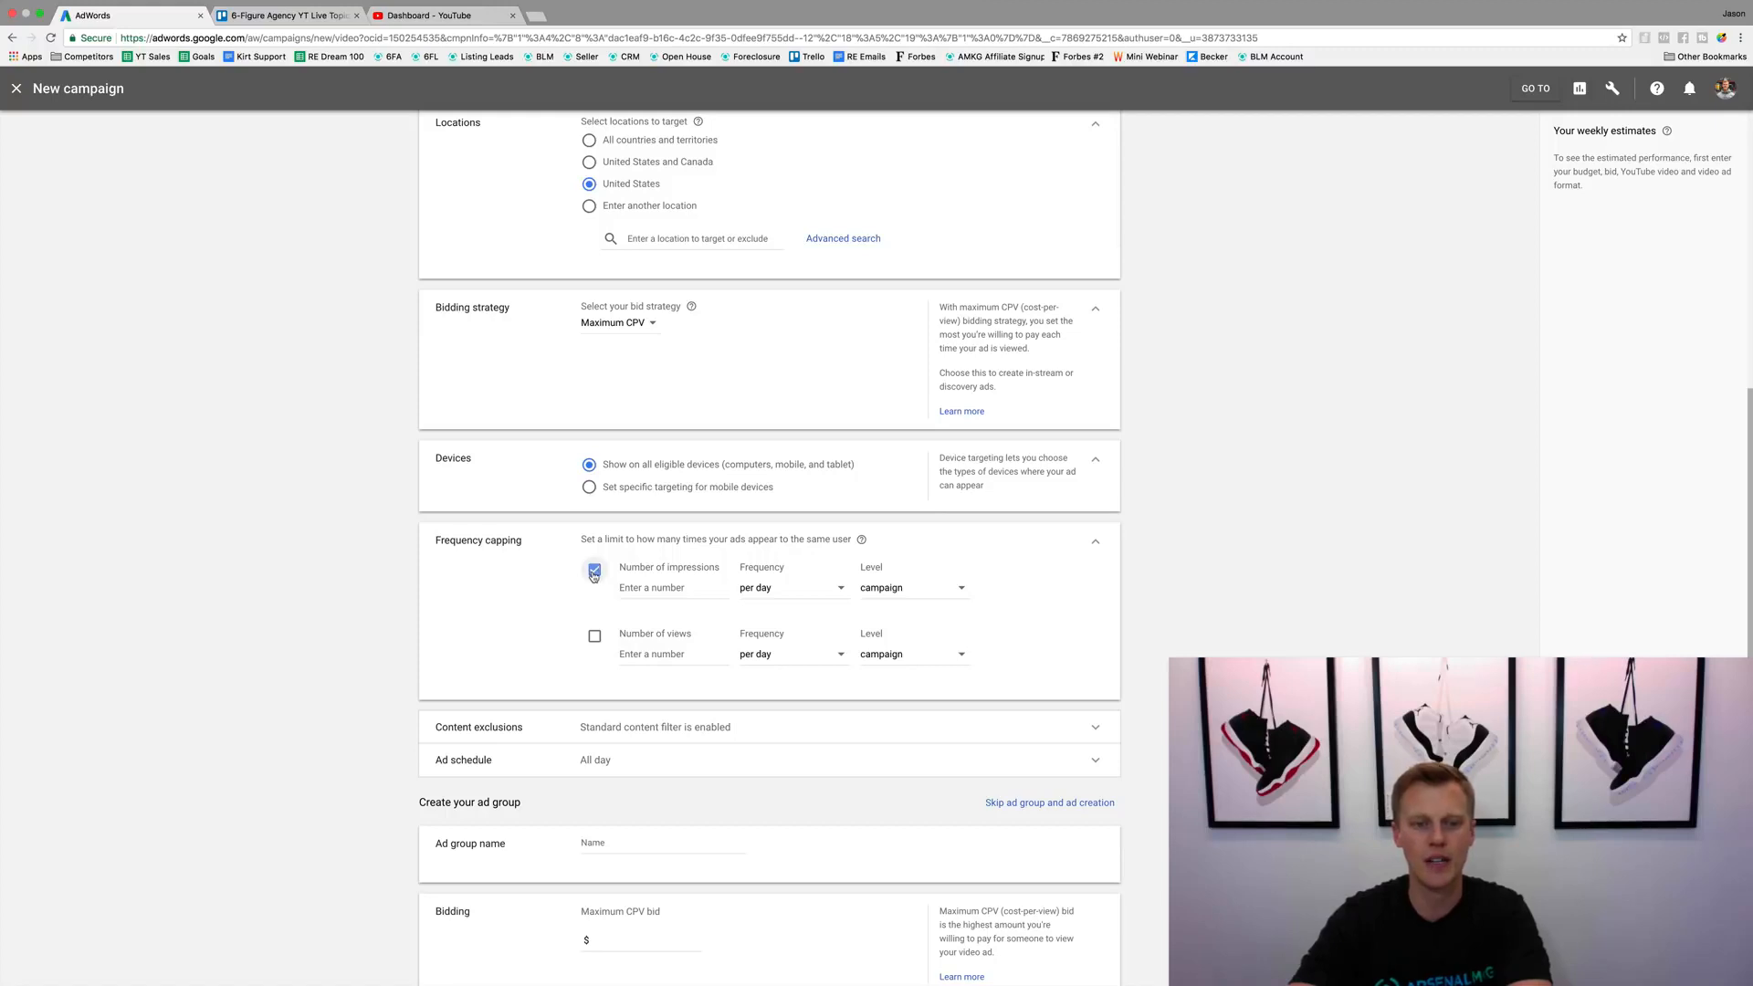
click(649, 589)
text(2)
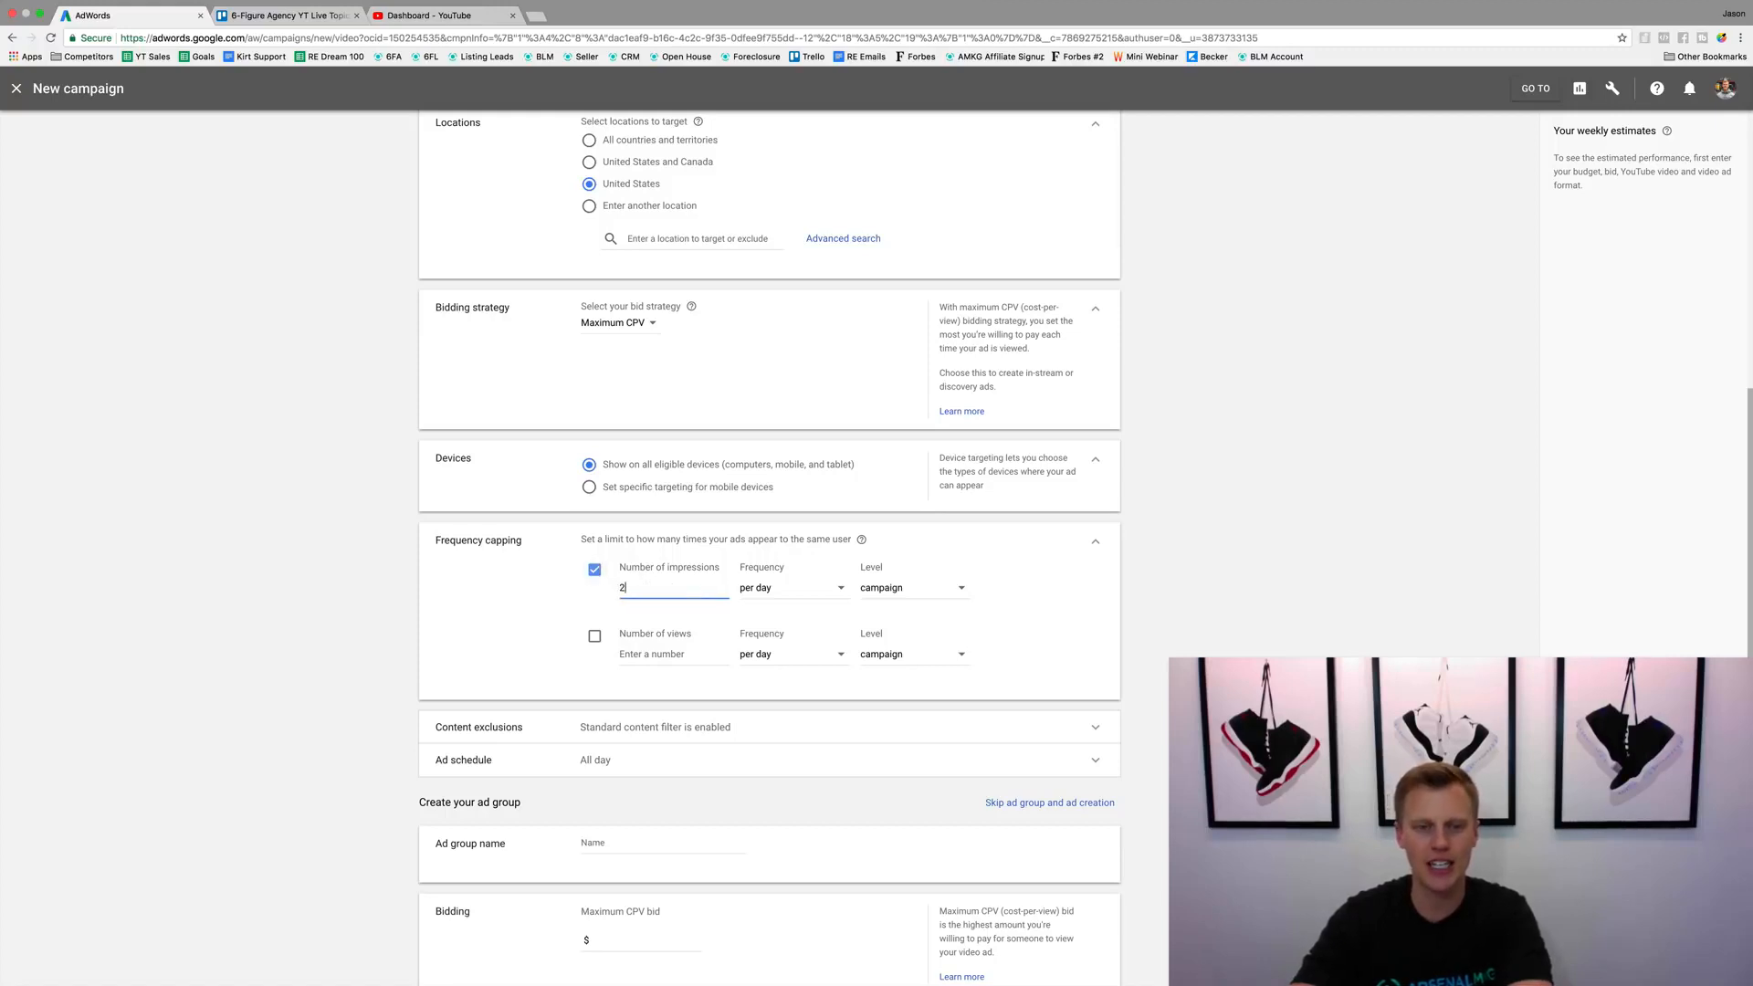
click(594, 636)
click(636, 654)
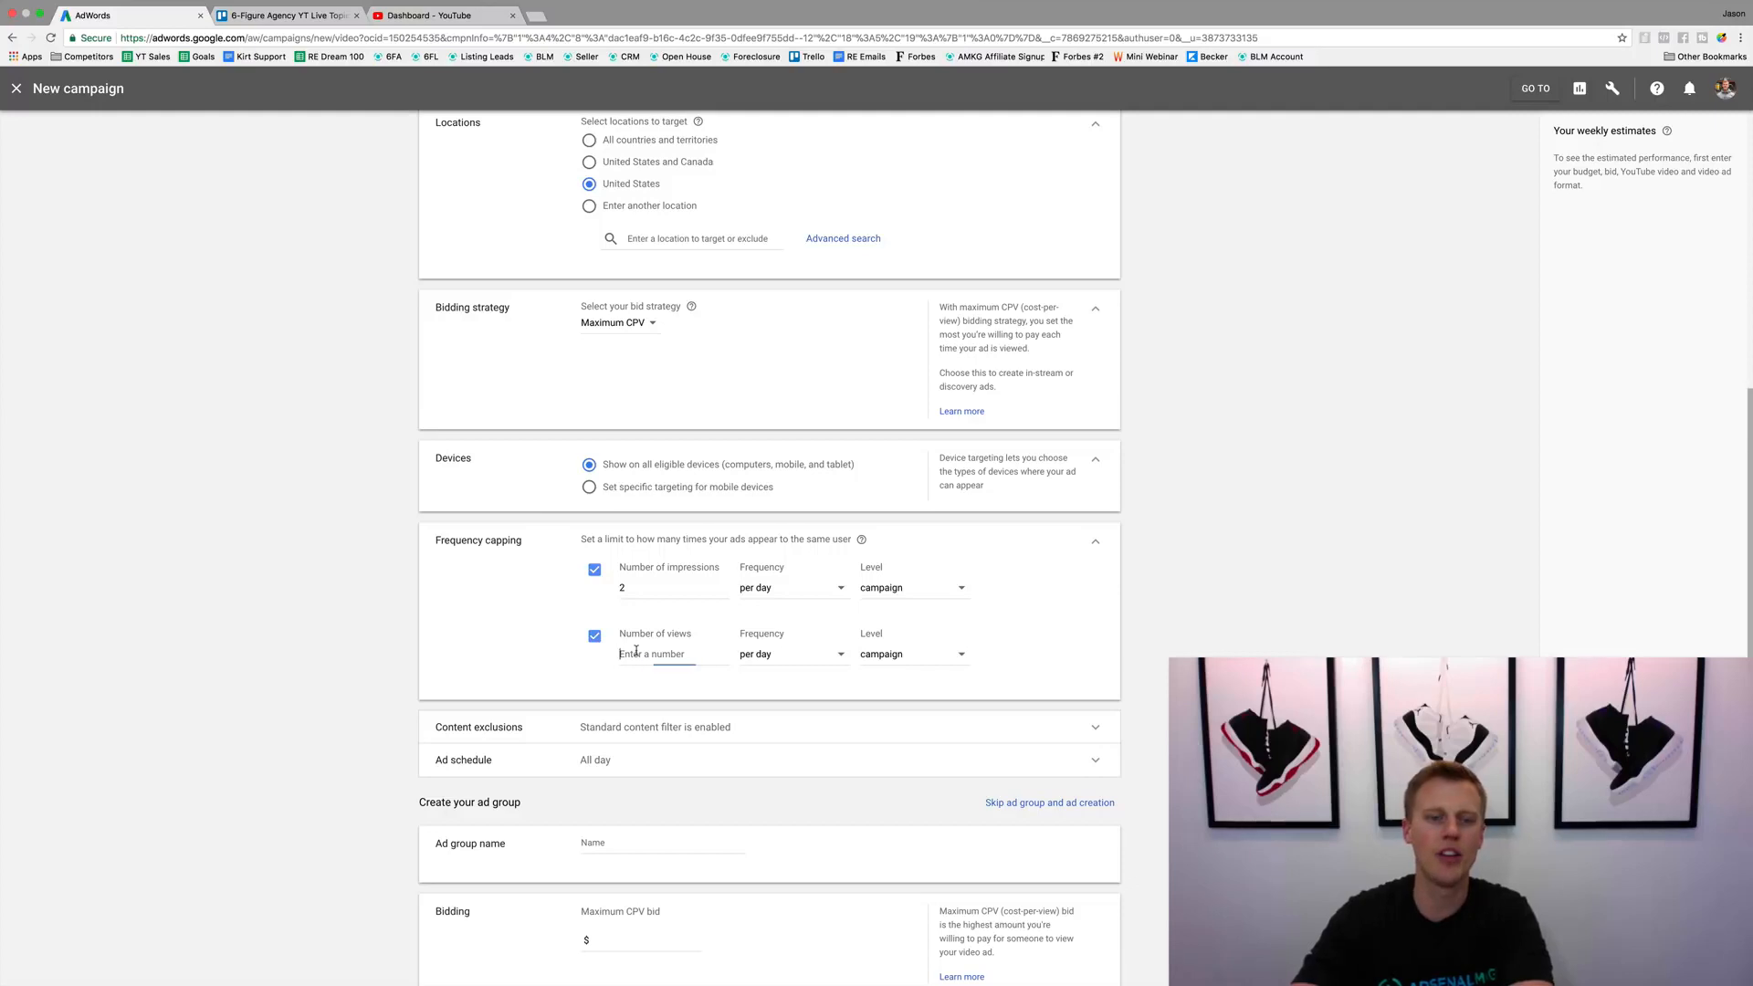
text(1)
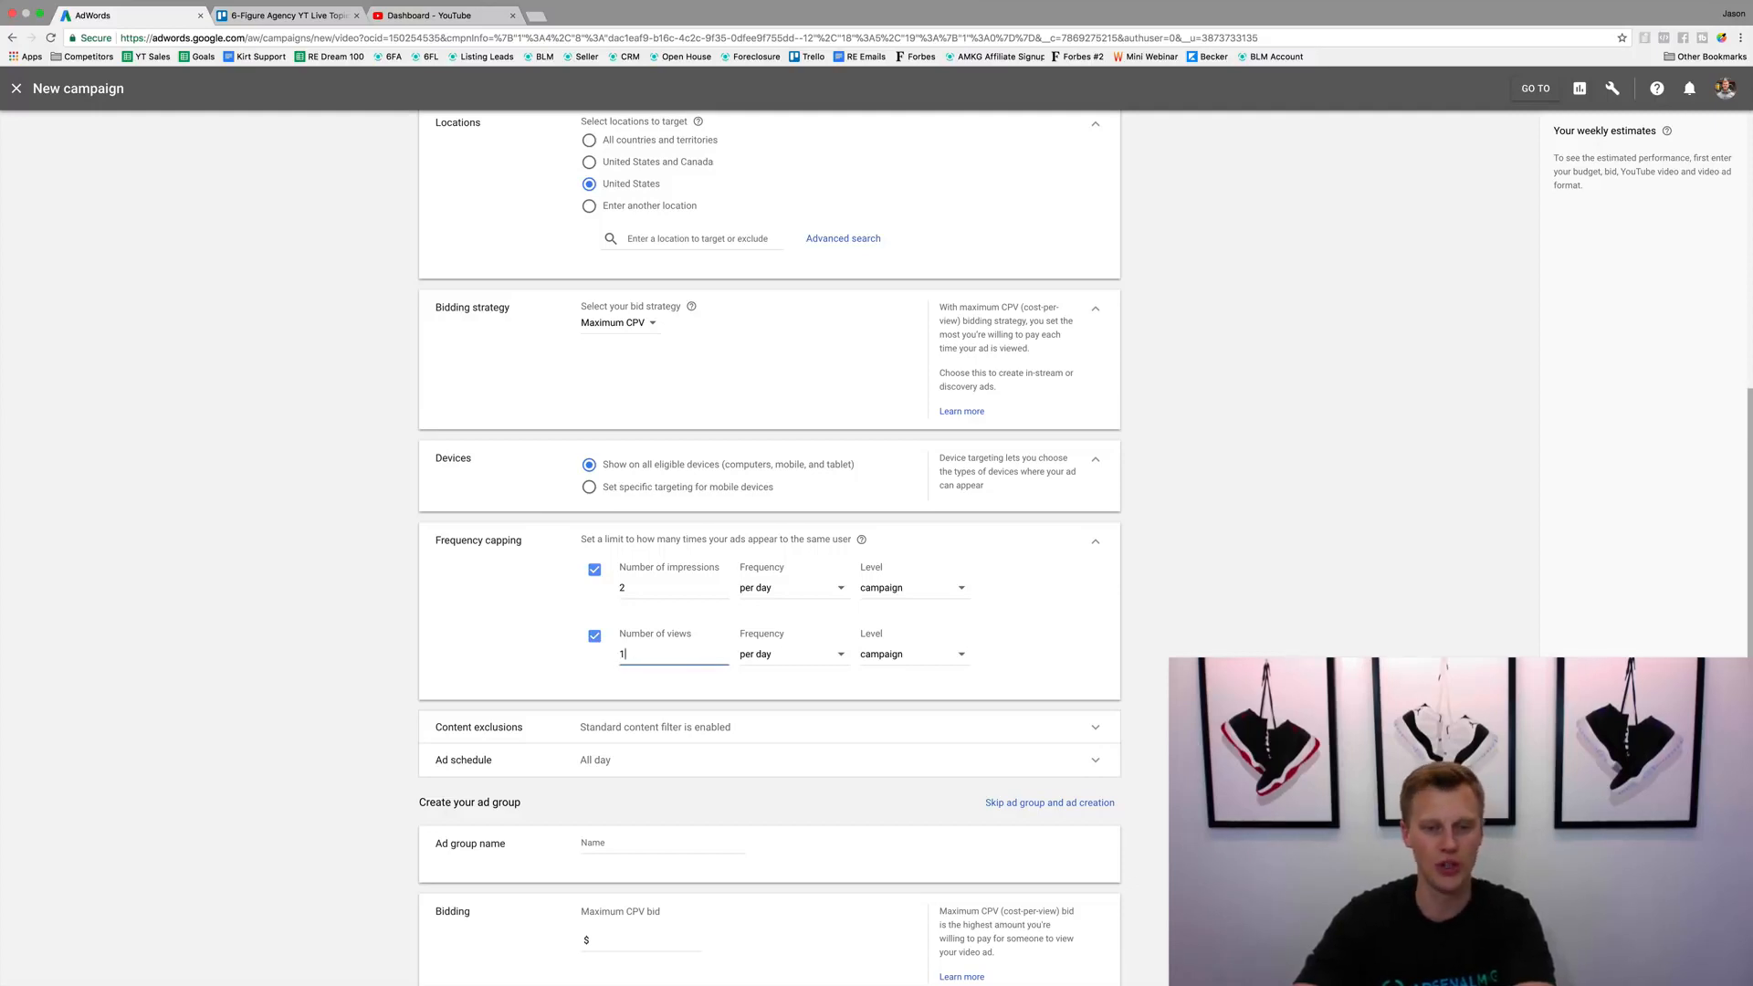
key(BackSpace)
text(2)
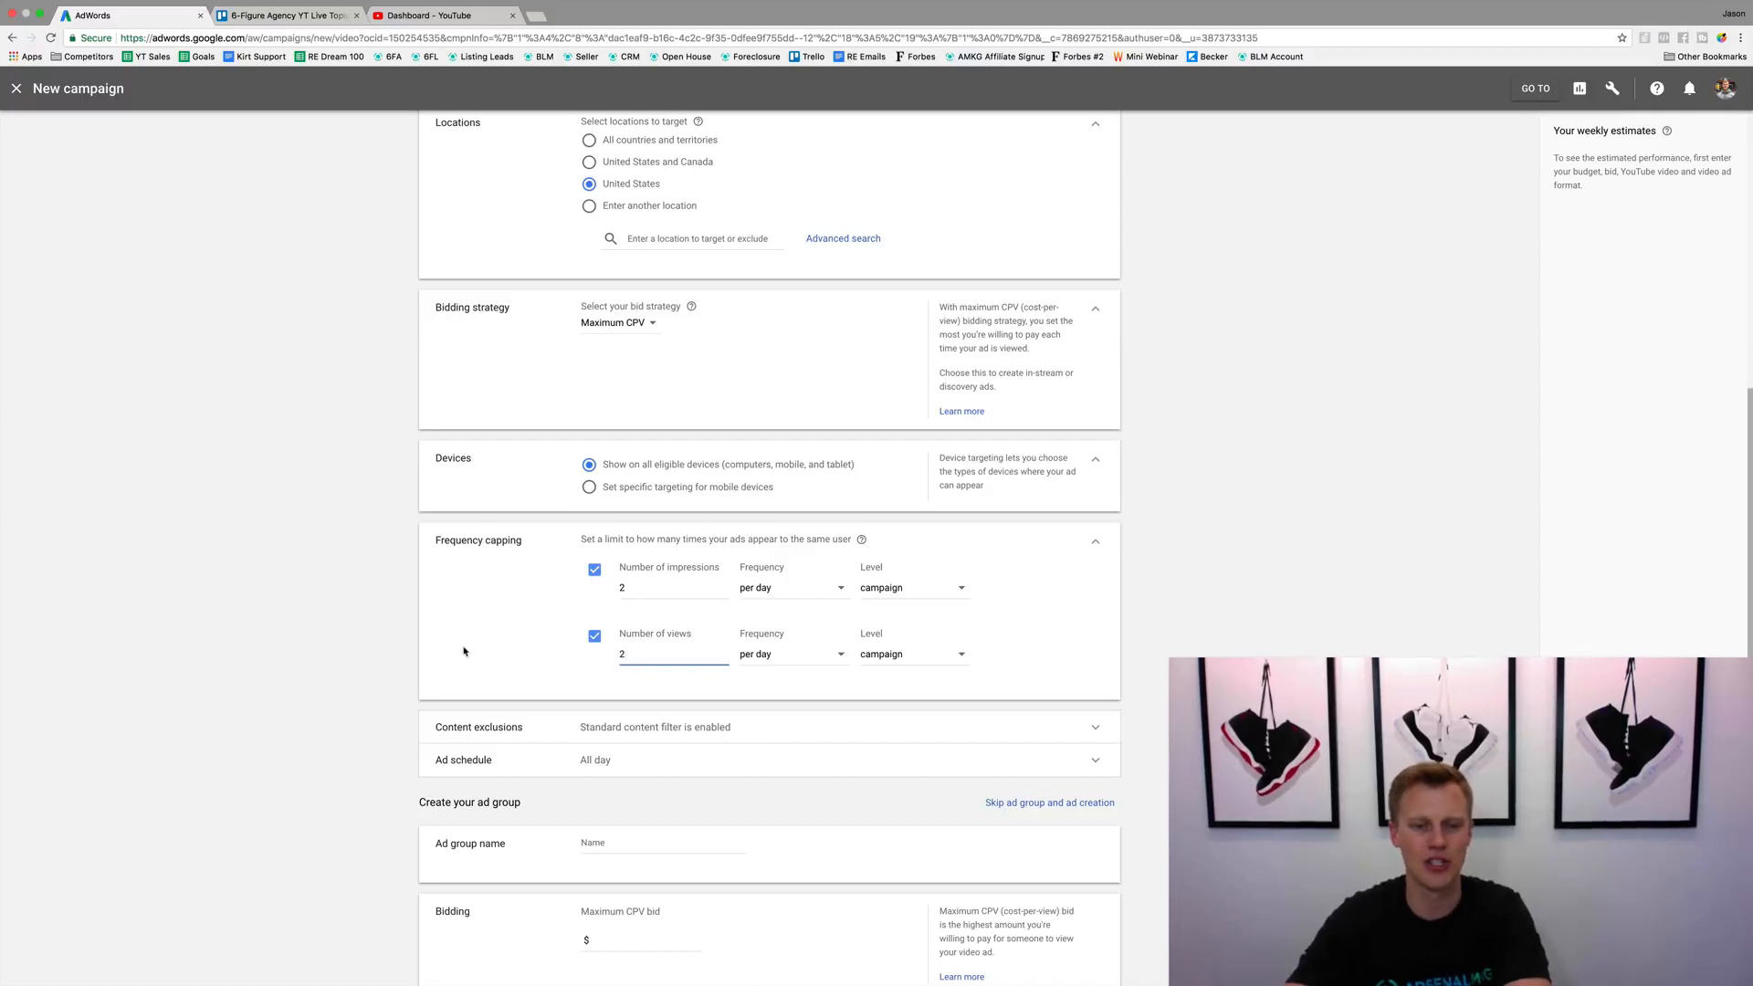
click(400, 675)
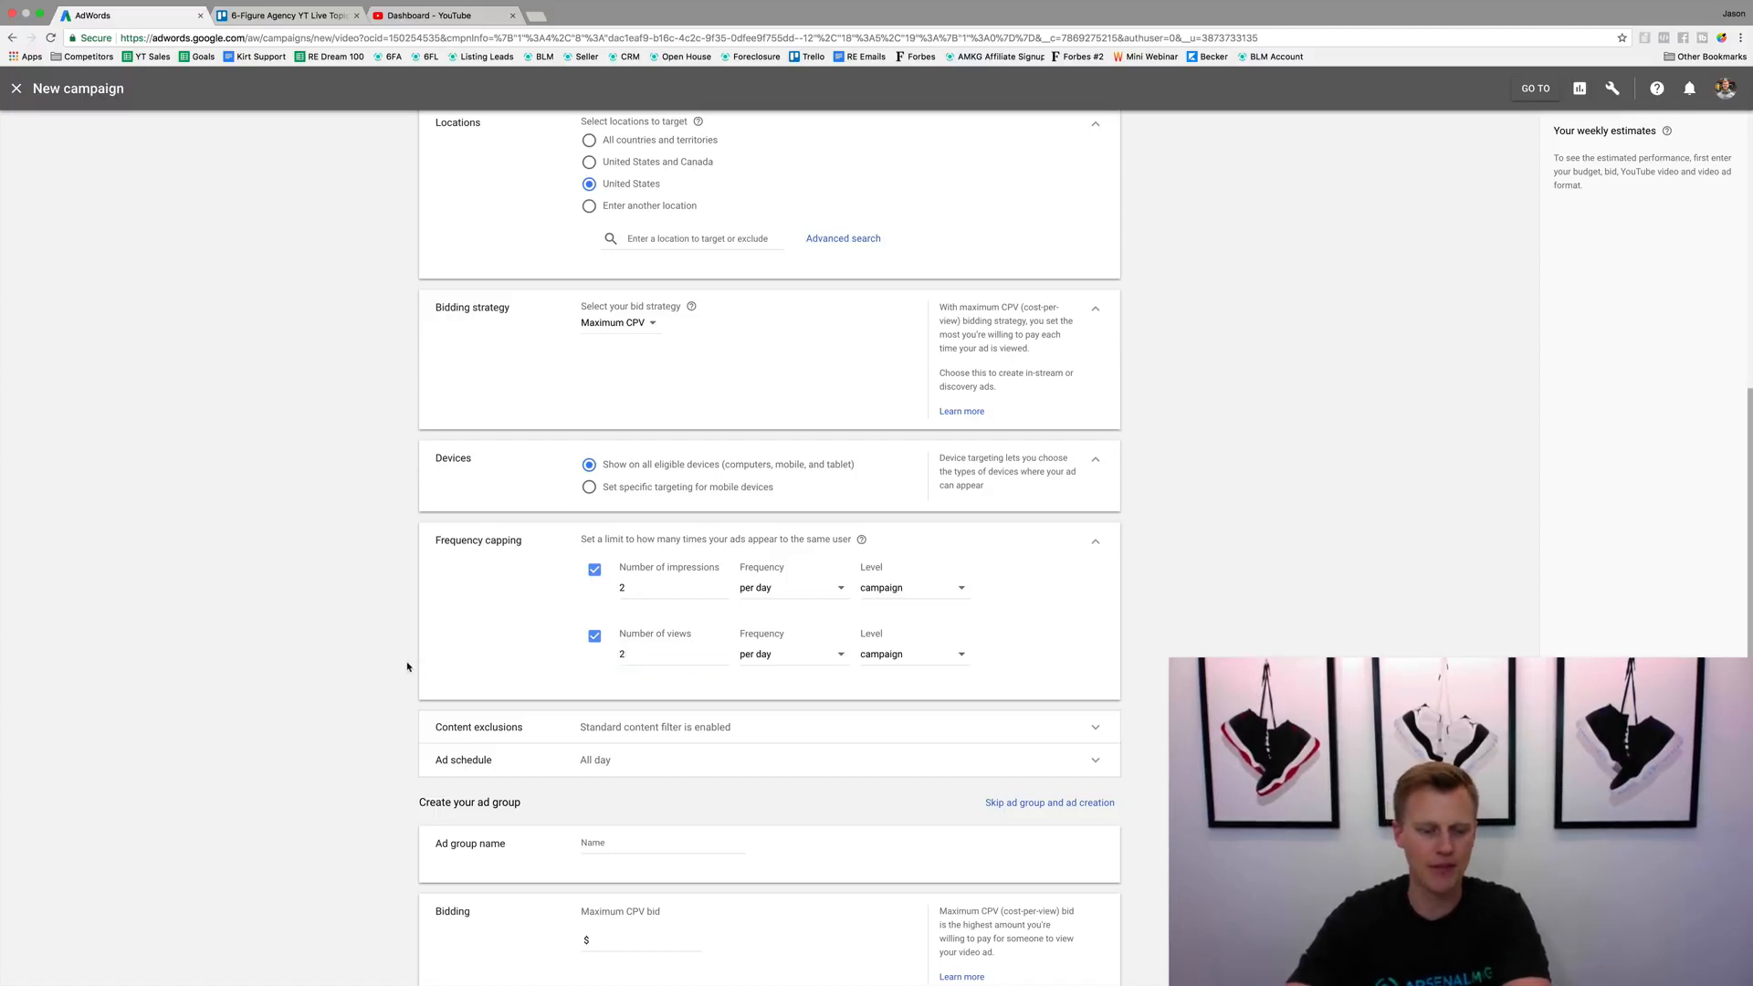
Step: Exclude DL-MA mature audiences content, embedded YouTube videos, live streaming videos and games in the content exclusions
scroll(383, 639, down, 2)
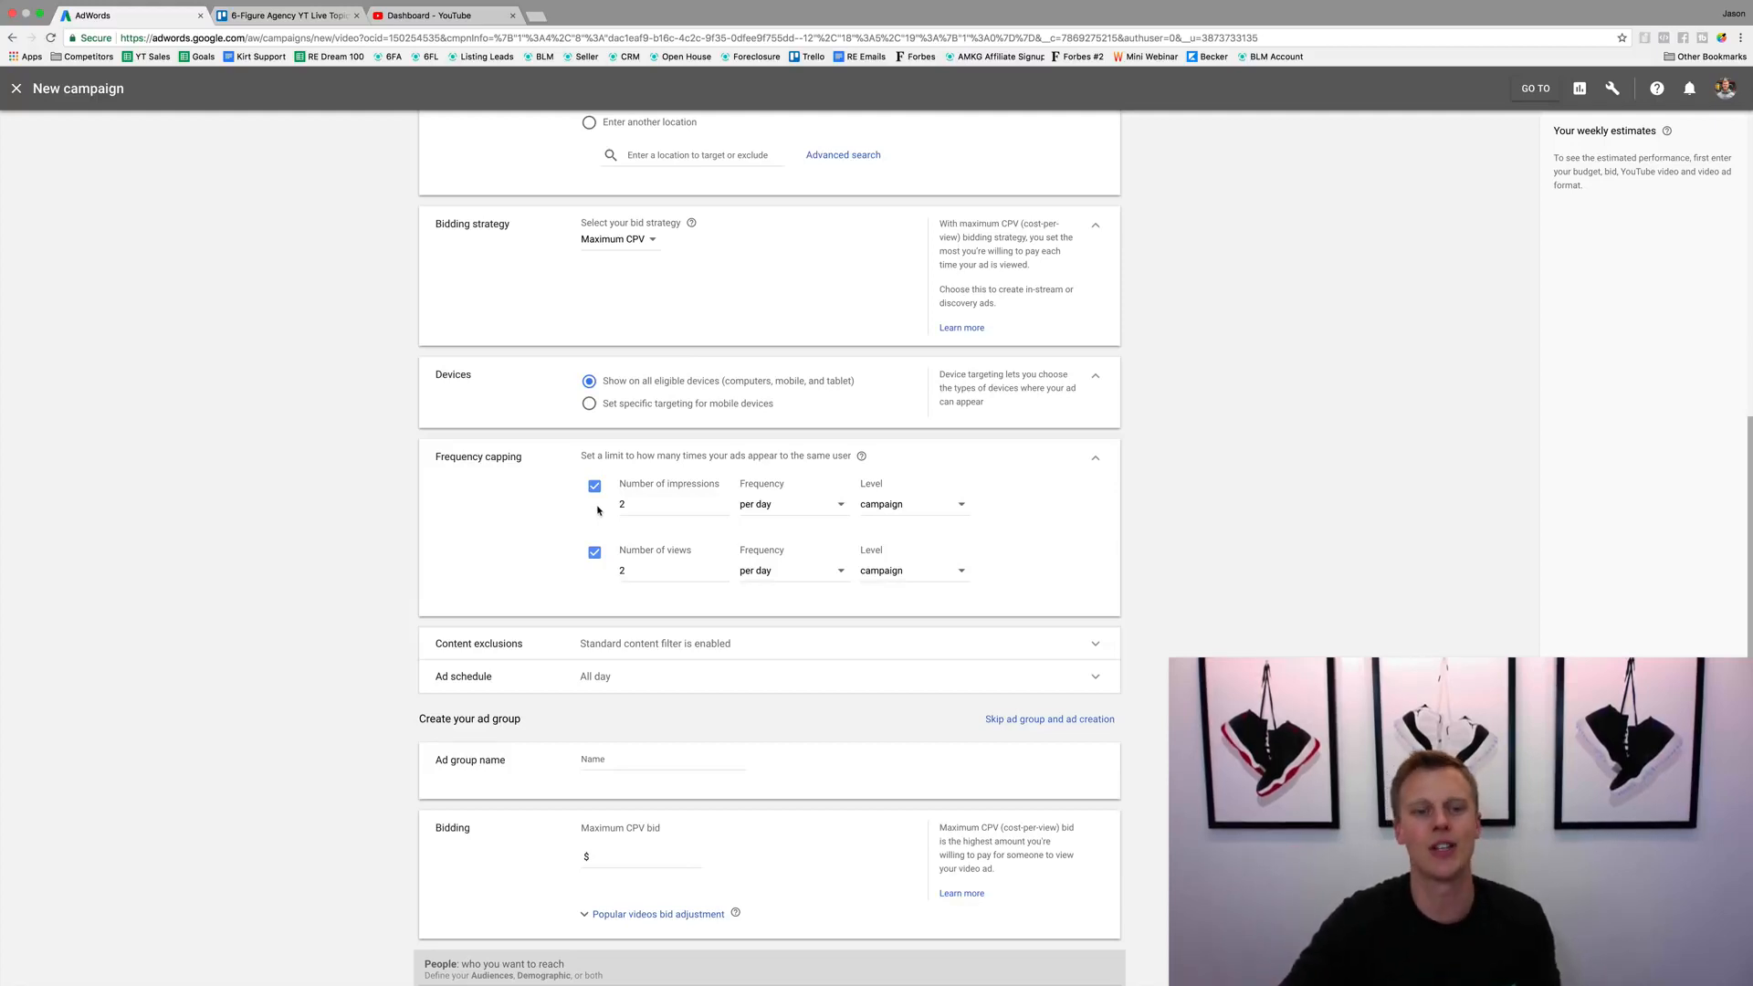
click(601, 650)
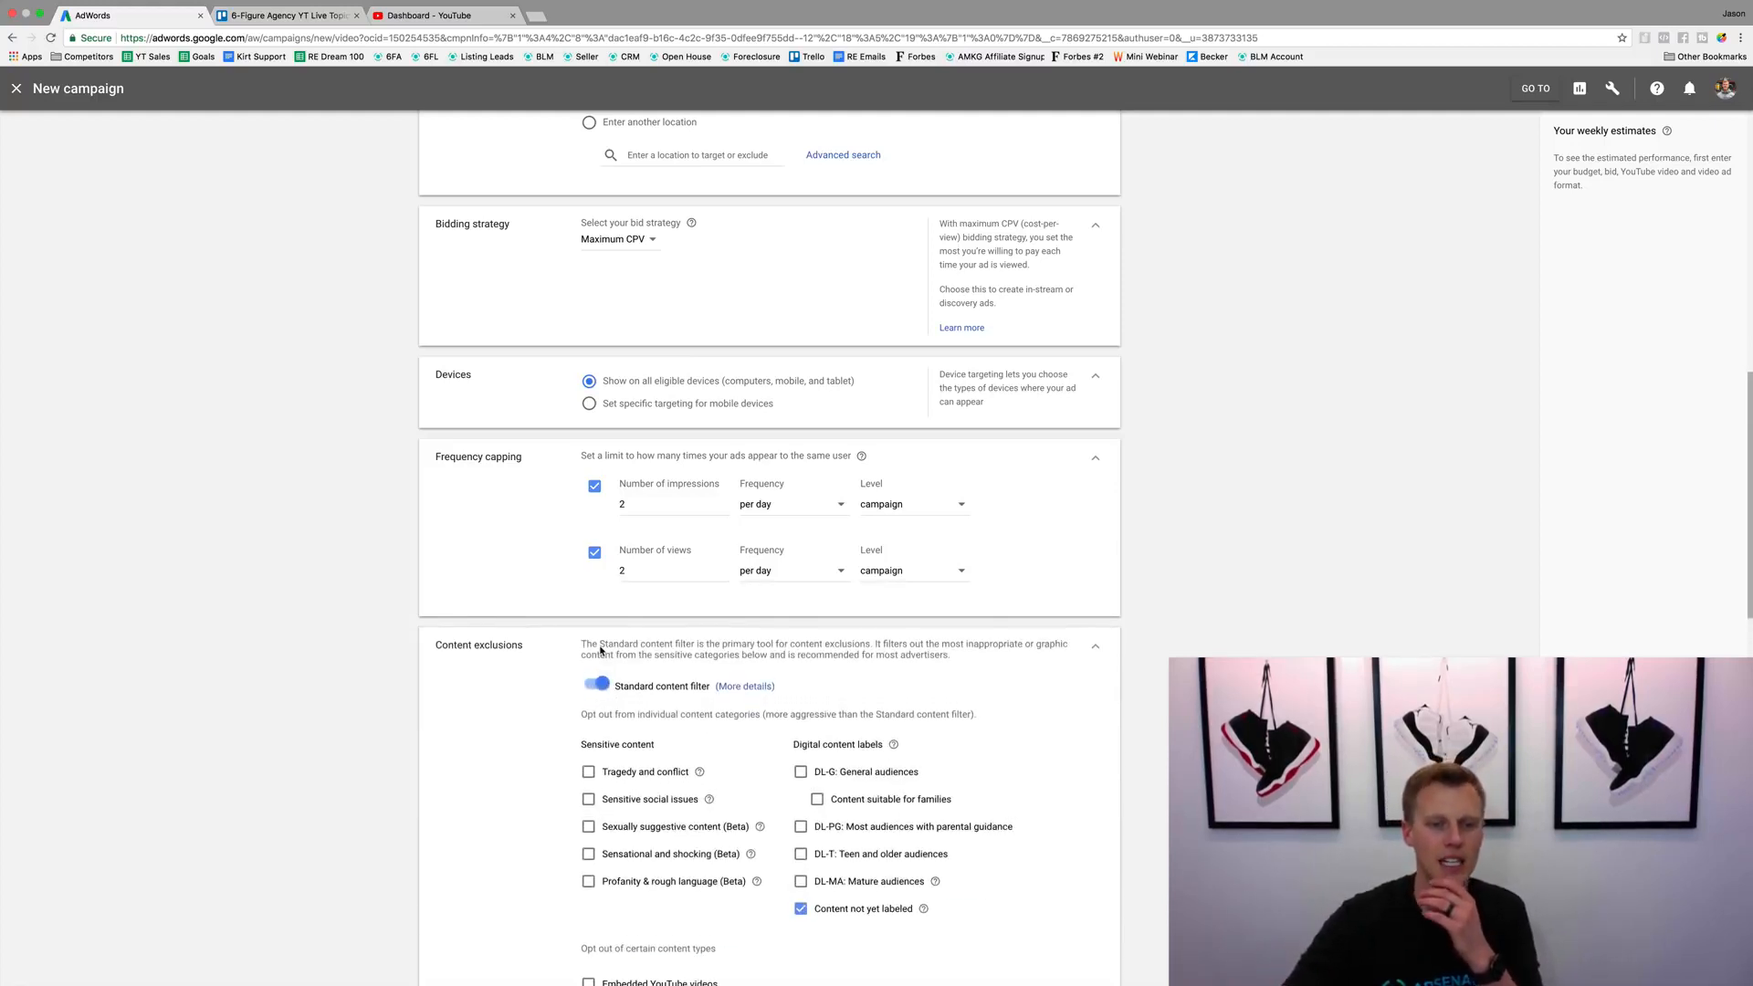
scroll(457, 666, down, 3)
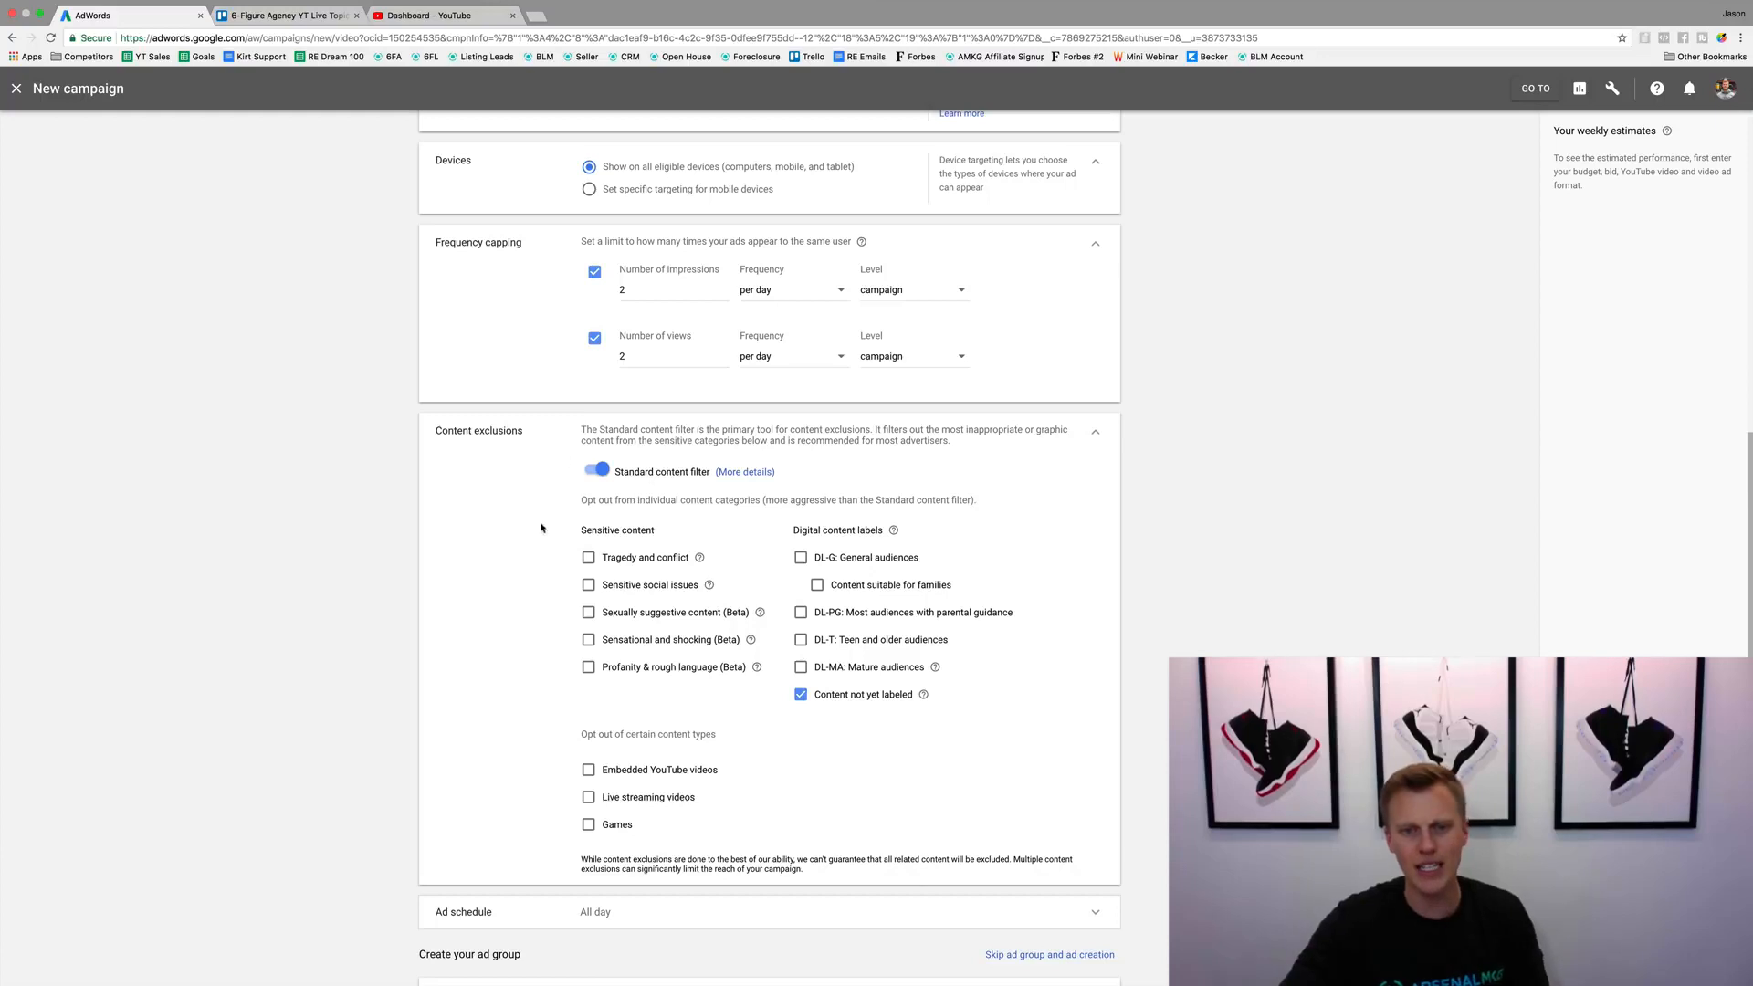
click(801, 669)
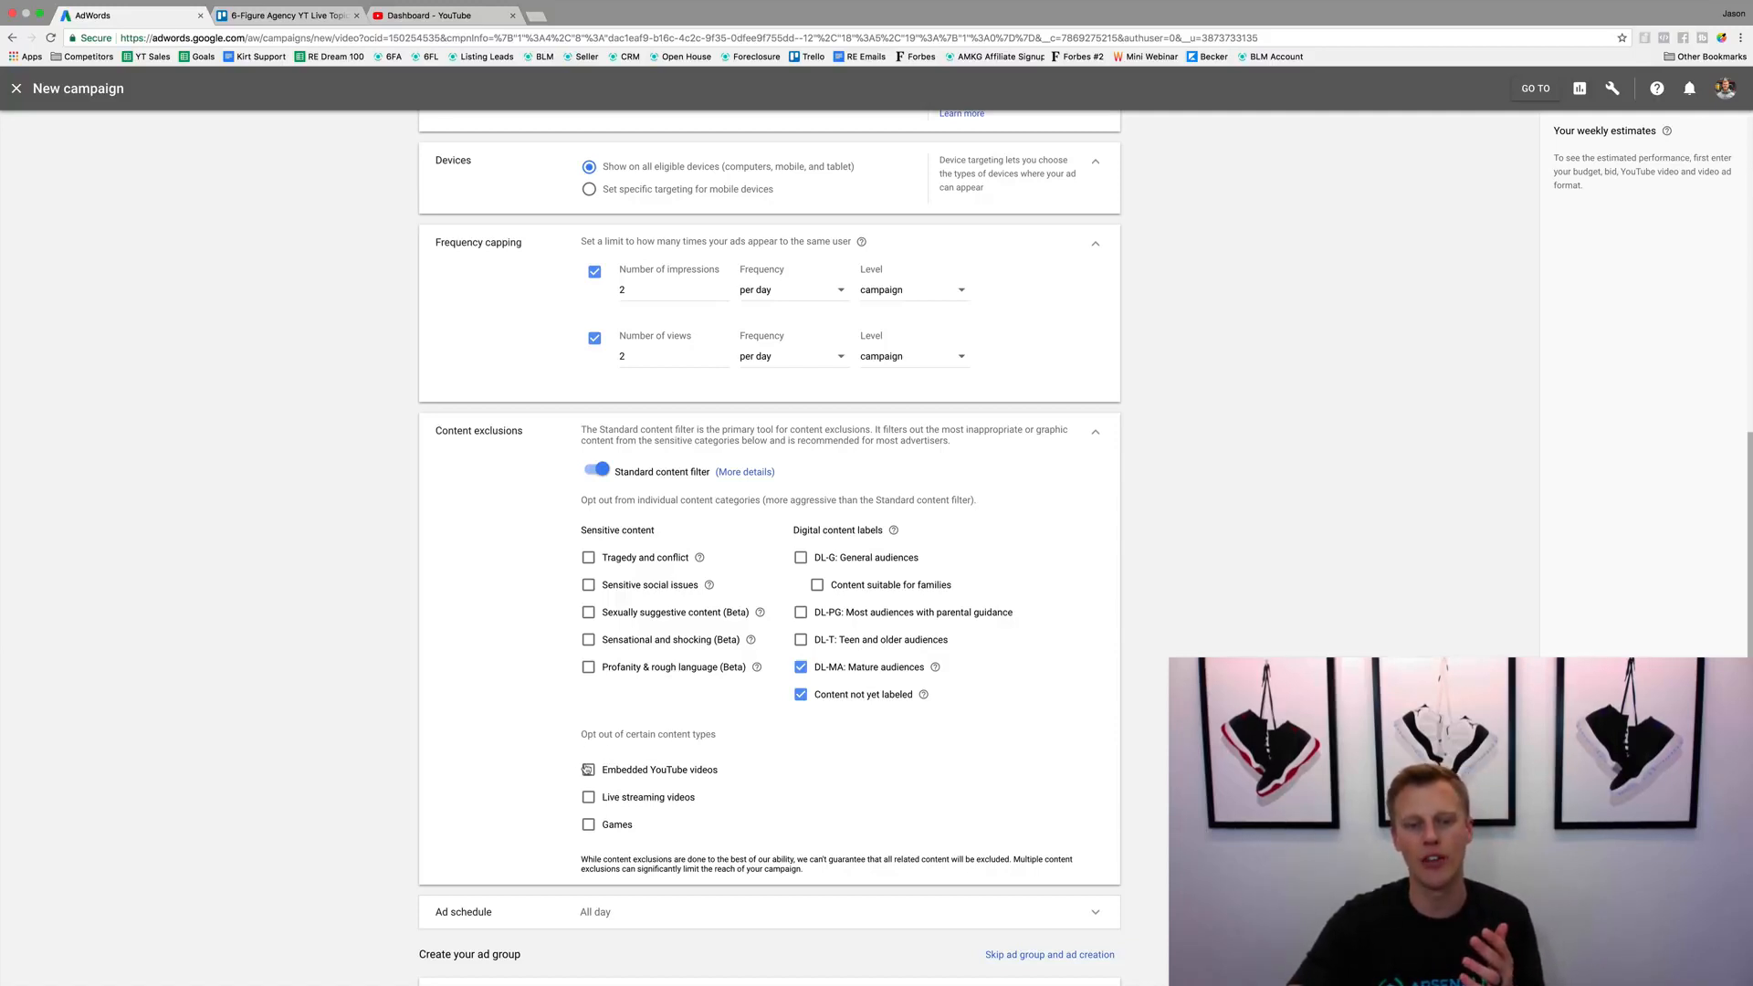
click(587, 772)
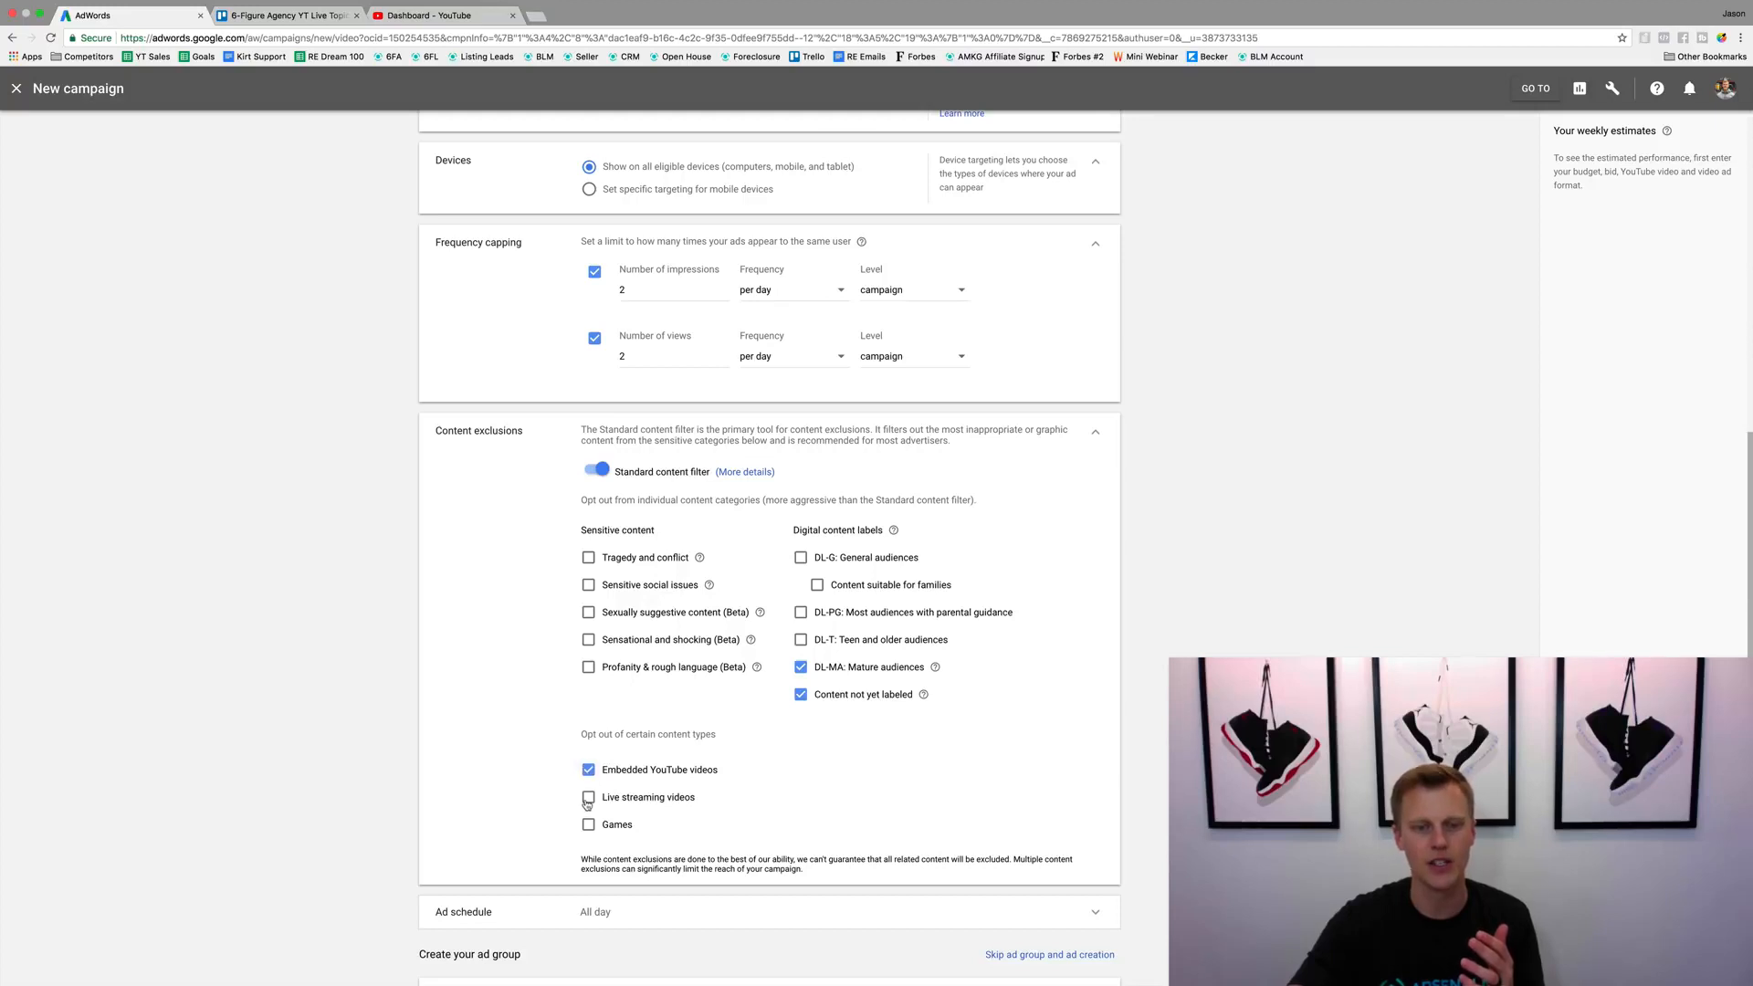
click(588, 798)
click(588, 825)
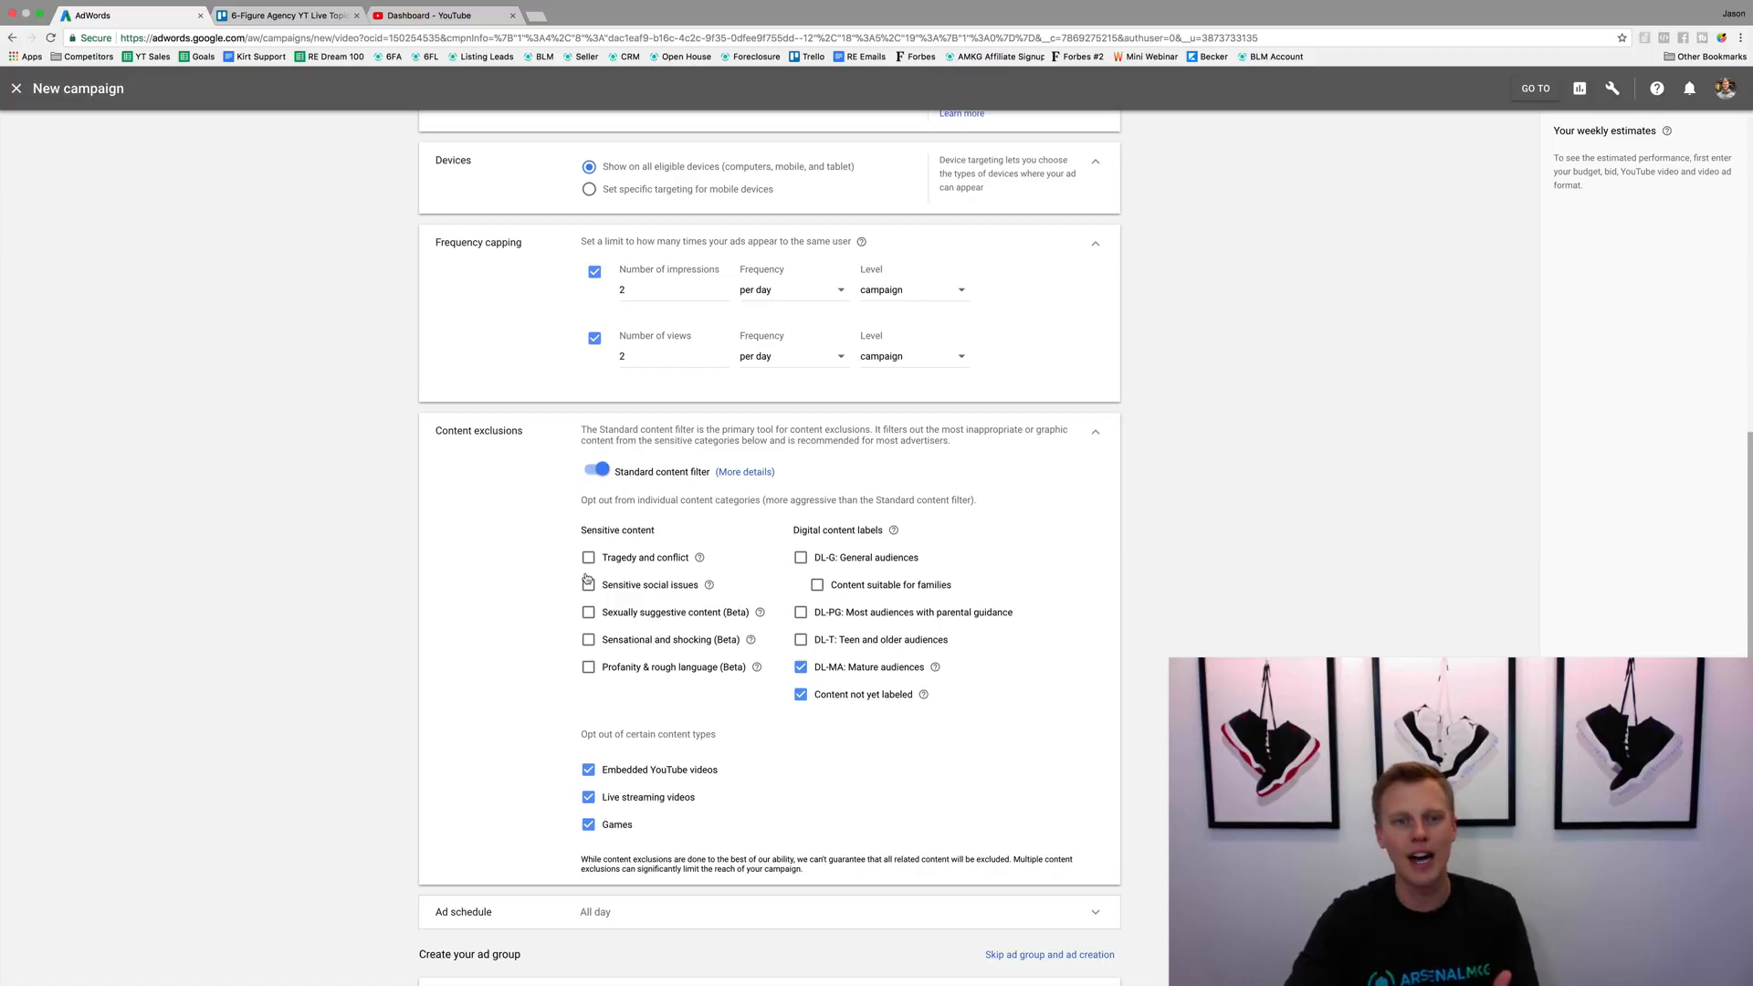
Step: Opt out of all sensitive content: tragedy and conflict, sensitive social issues, sexually suggestive, sensational and shocking, and profanity and rough language
click(588, 558)
click(588, 584)
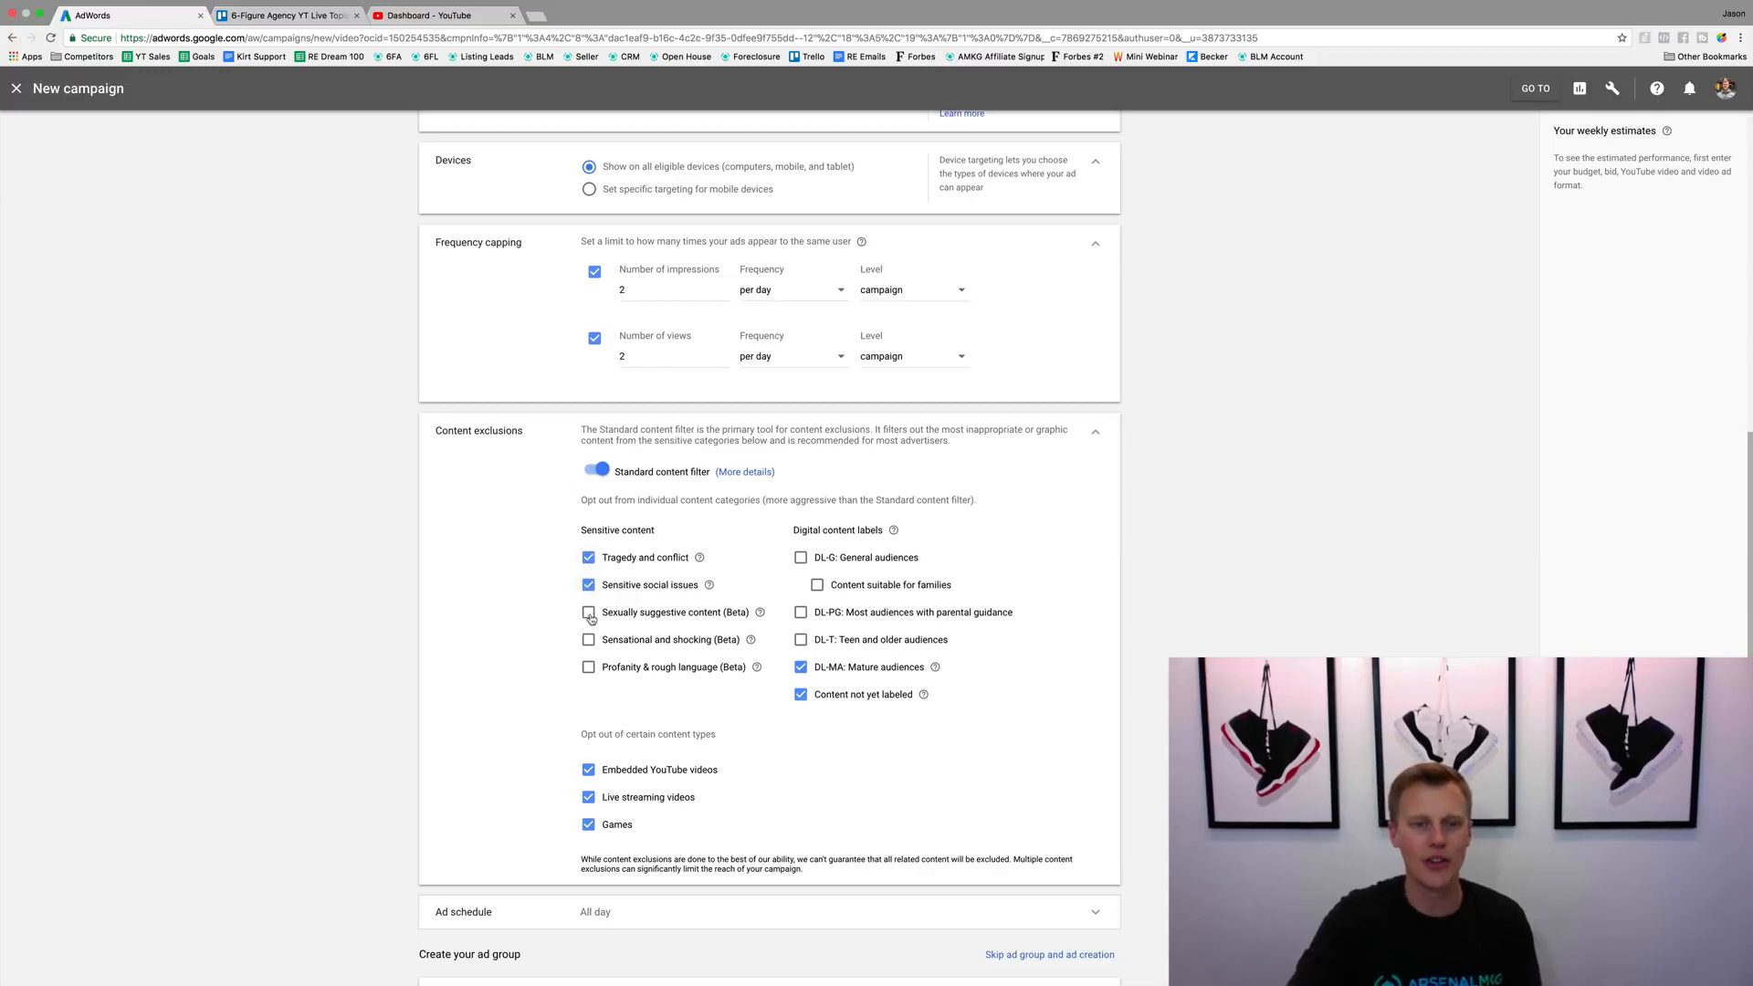
click(589, 612)
click(588, 640)
click(588, 667)
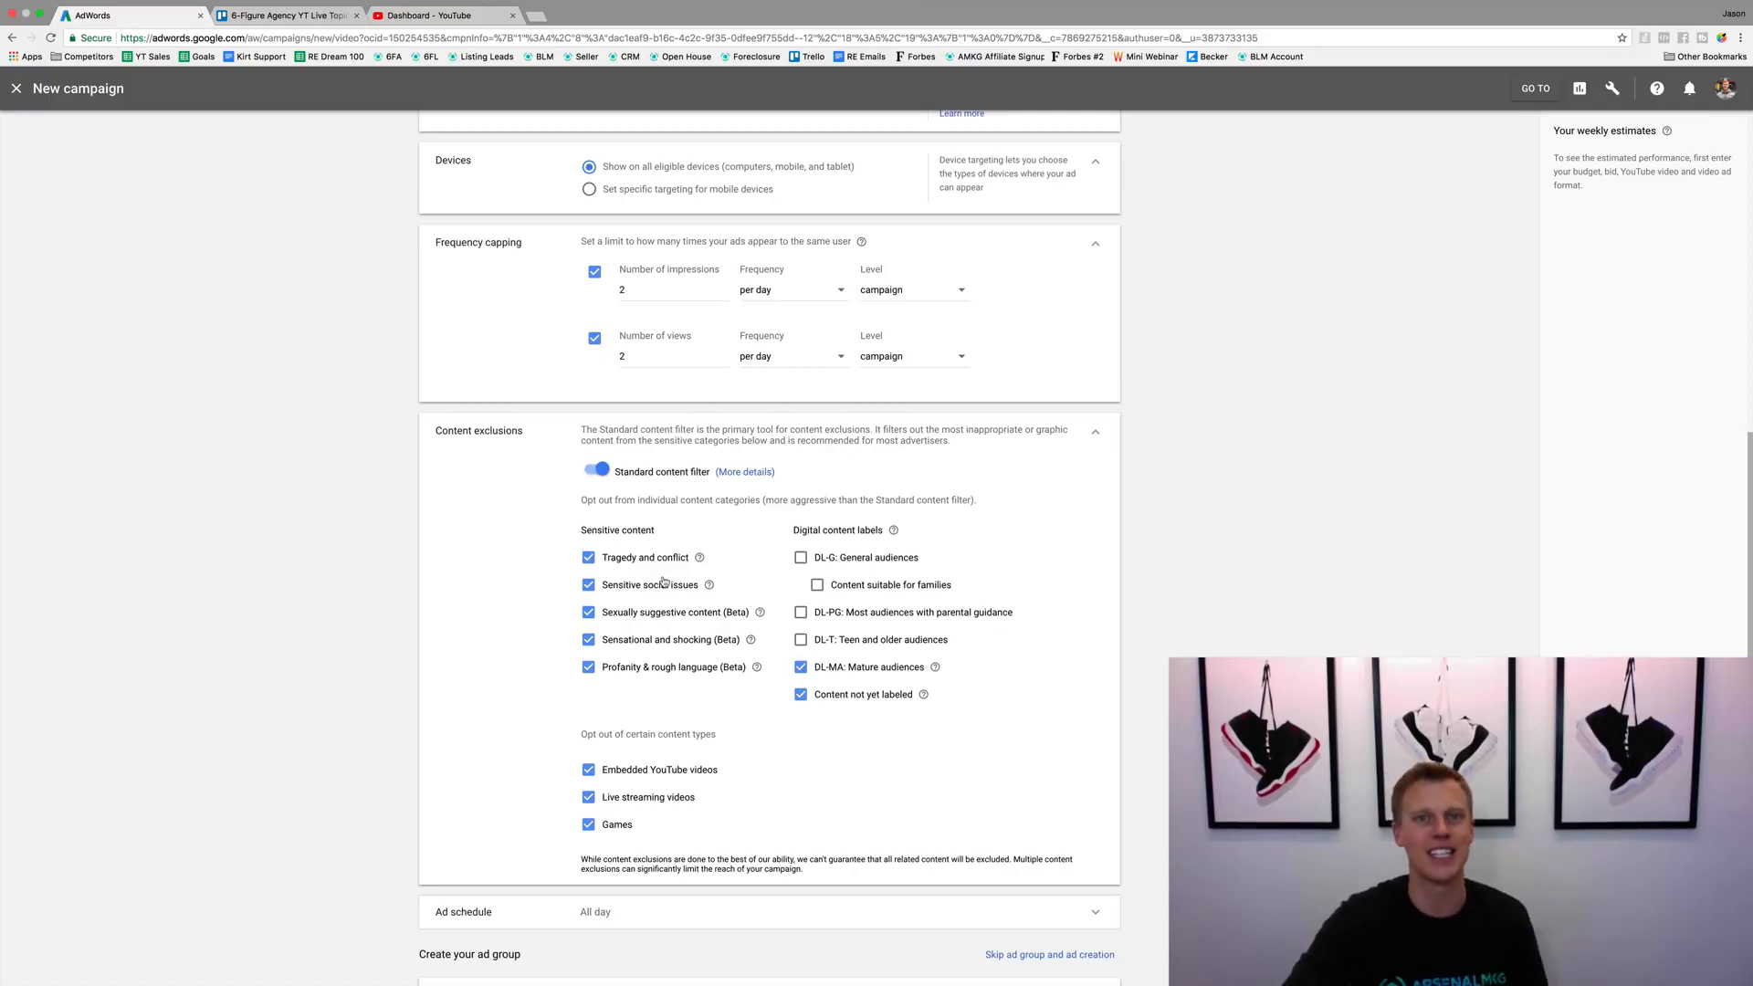
Step: Set the ad schedule to Mondays from 12:15 AM to 11:45 PM
scroll(661, 577, down, 3)
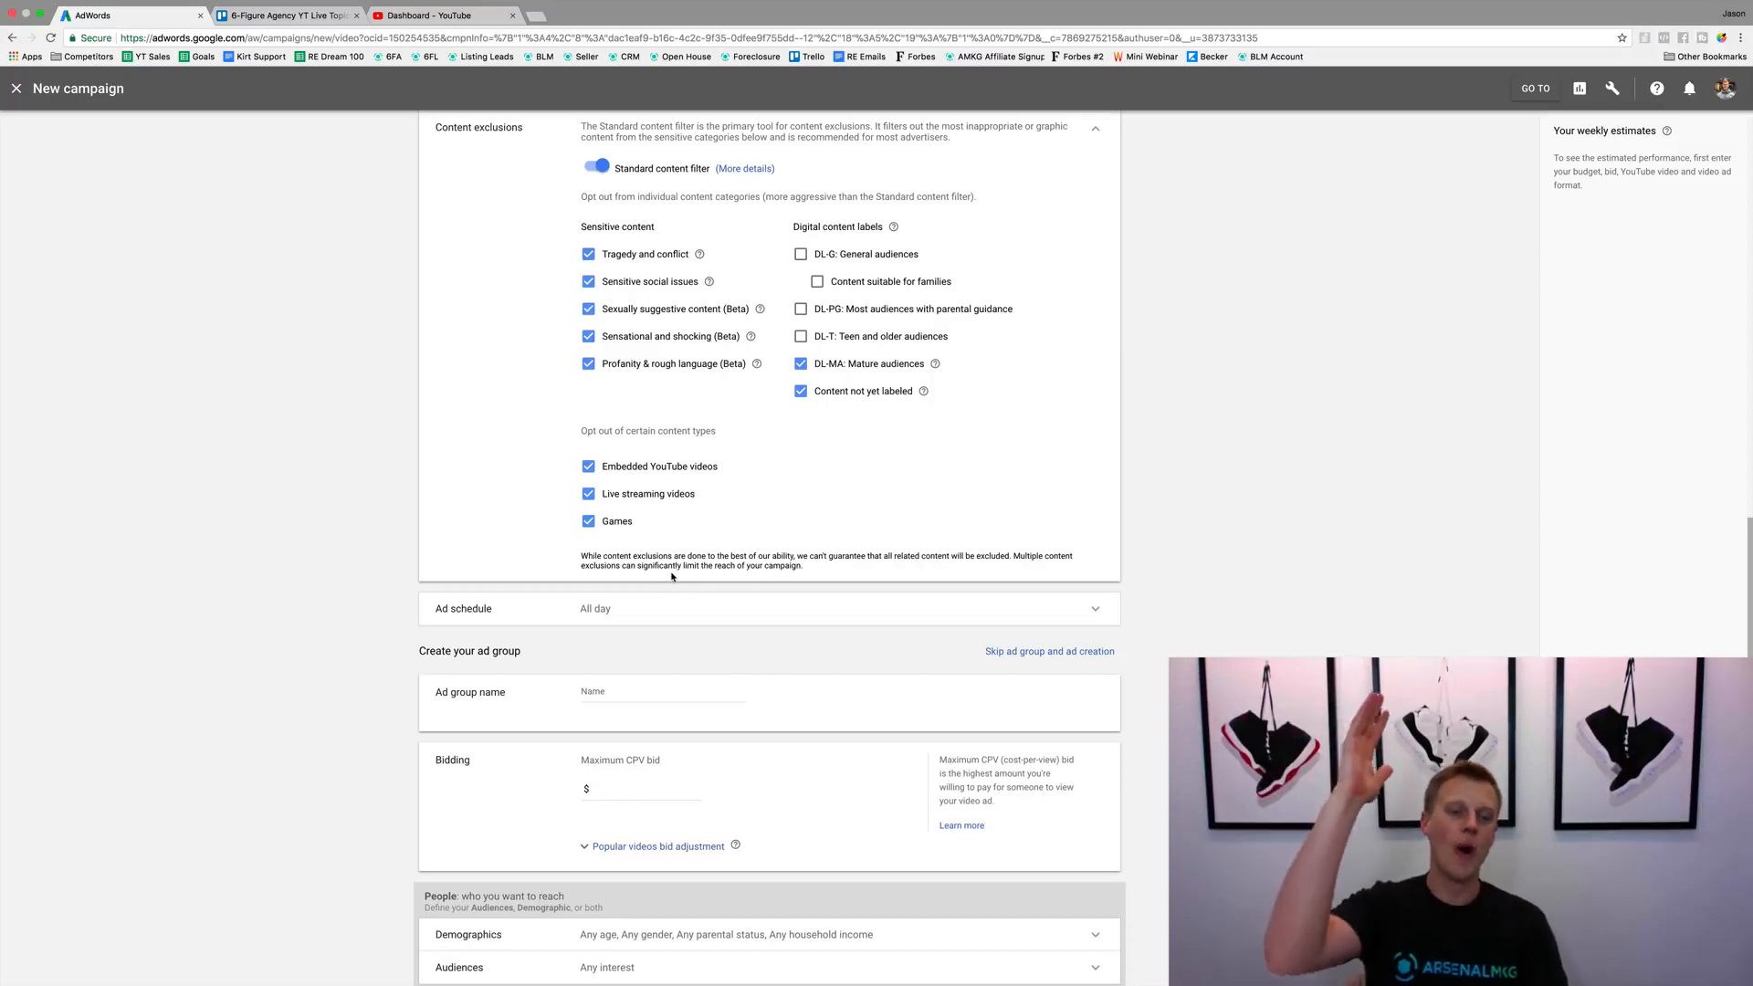
click(626, 611)
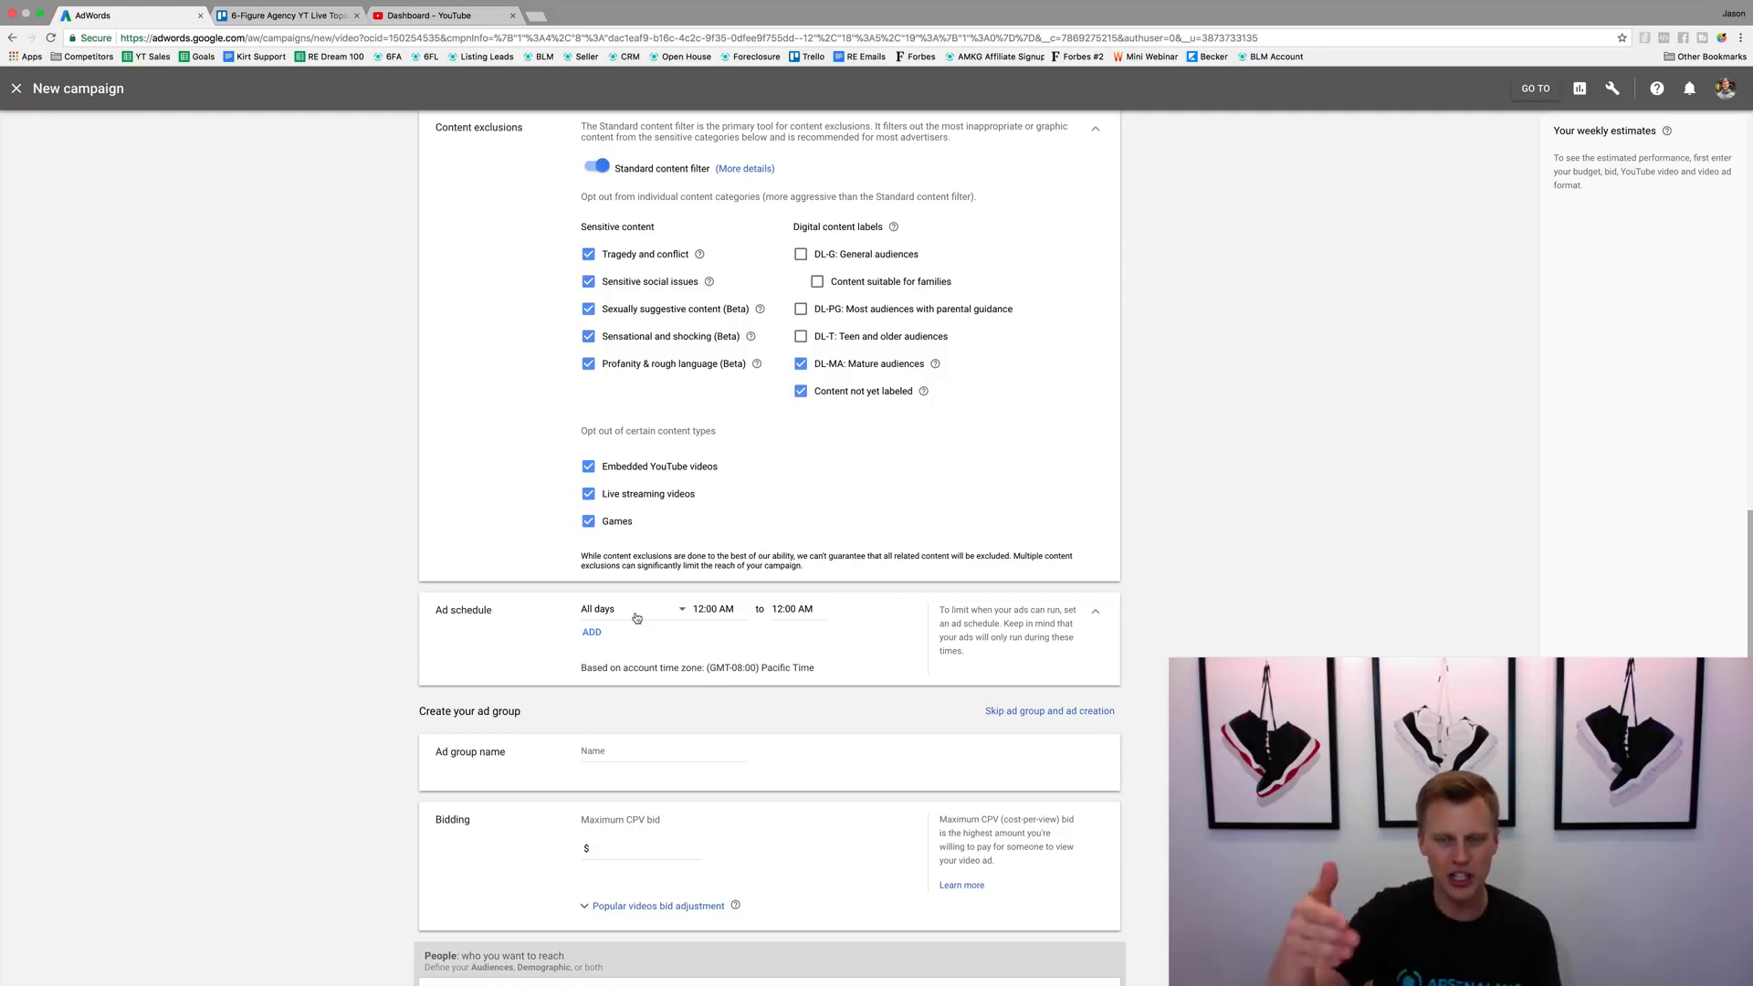
click(636, 618)
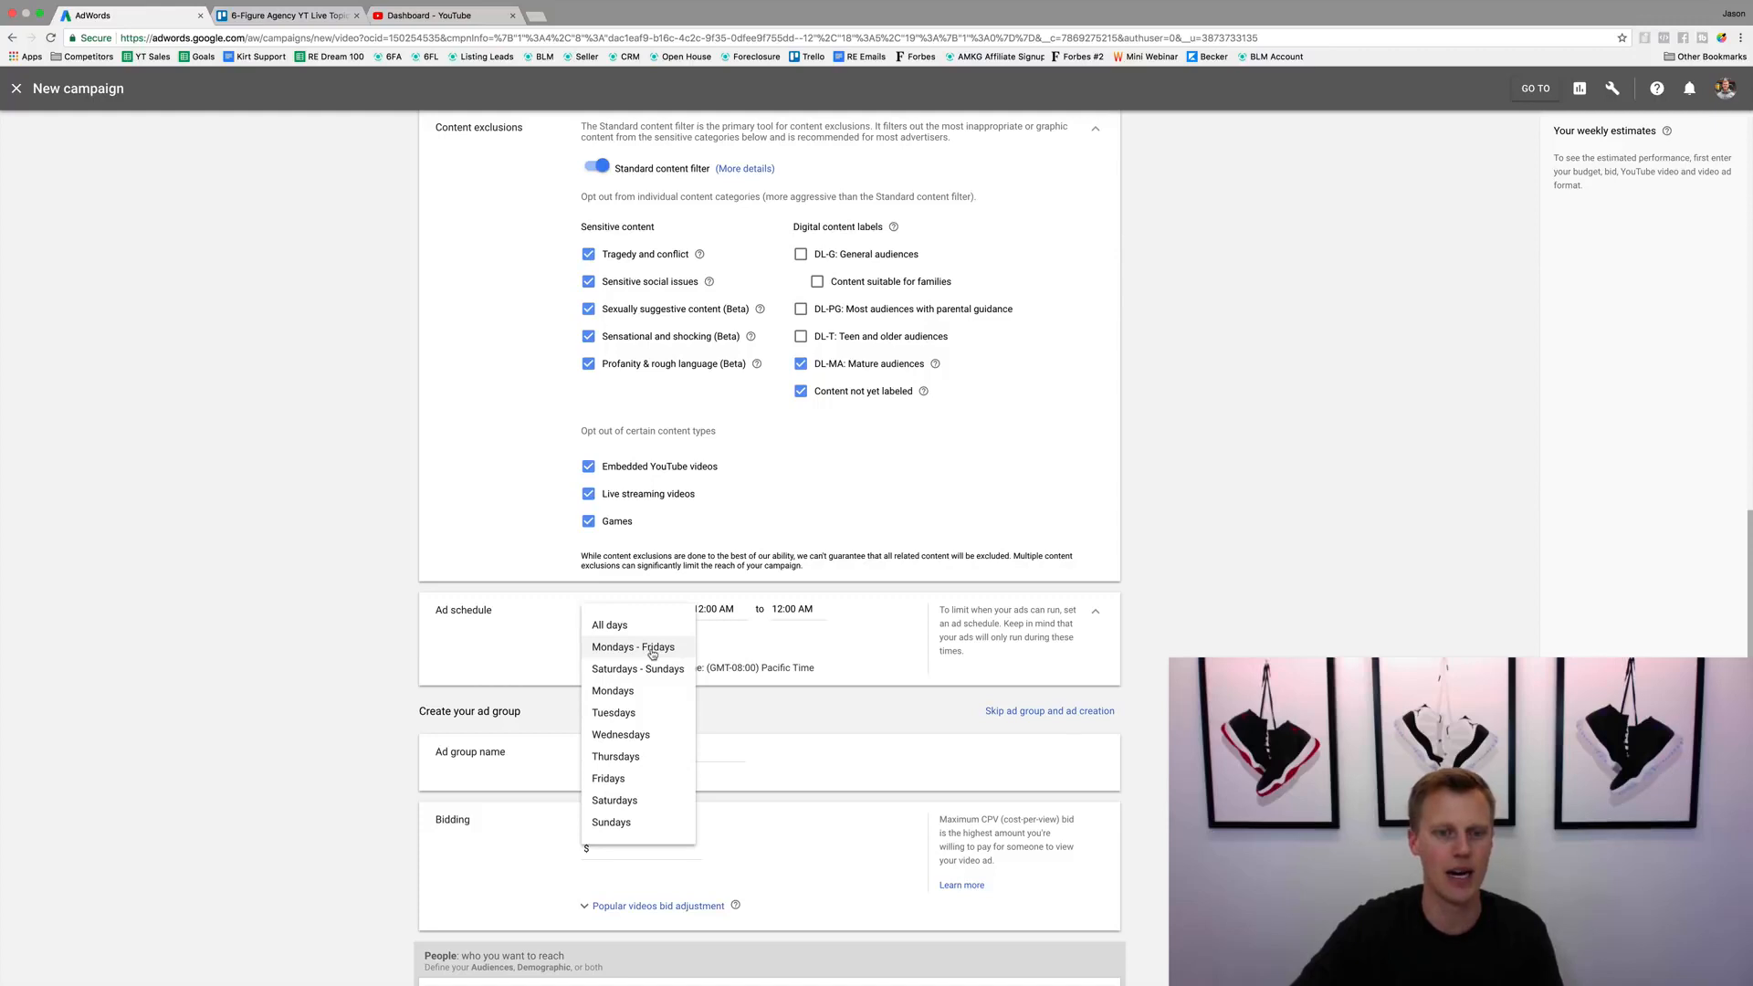
click(650, 692)
click(726, 608)
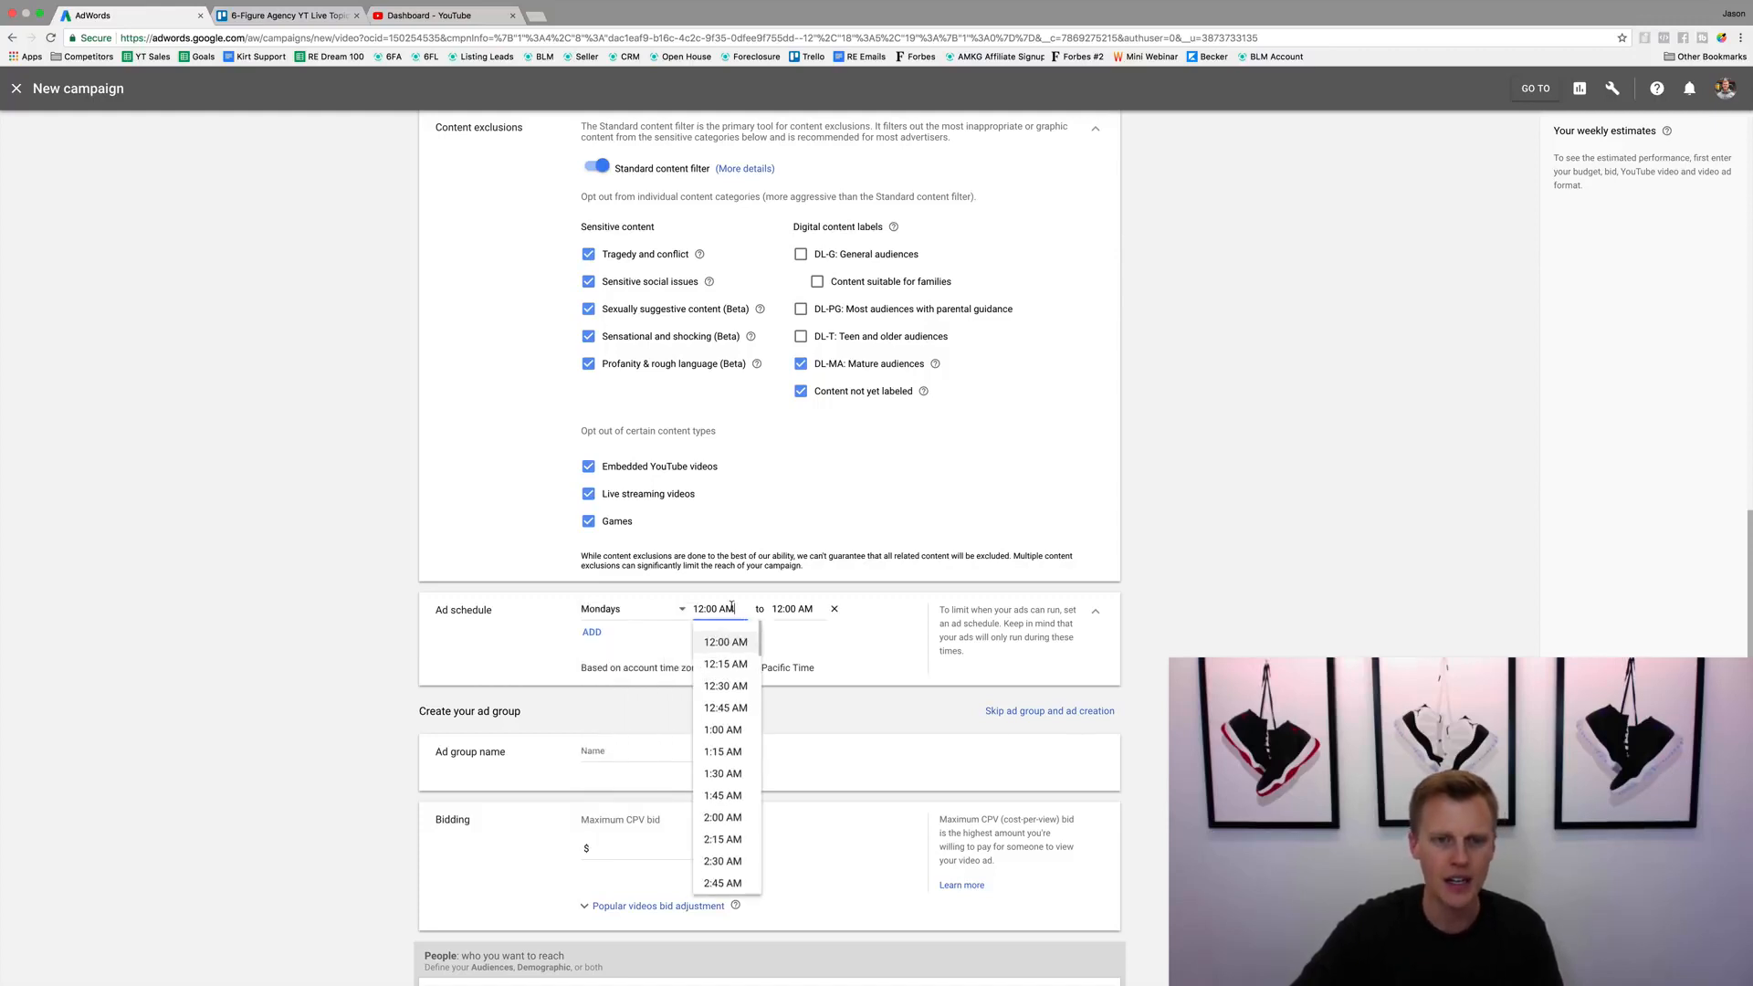
click(730, 661)
click(789, 610)
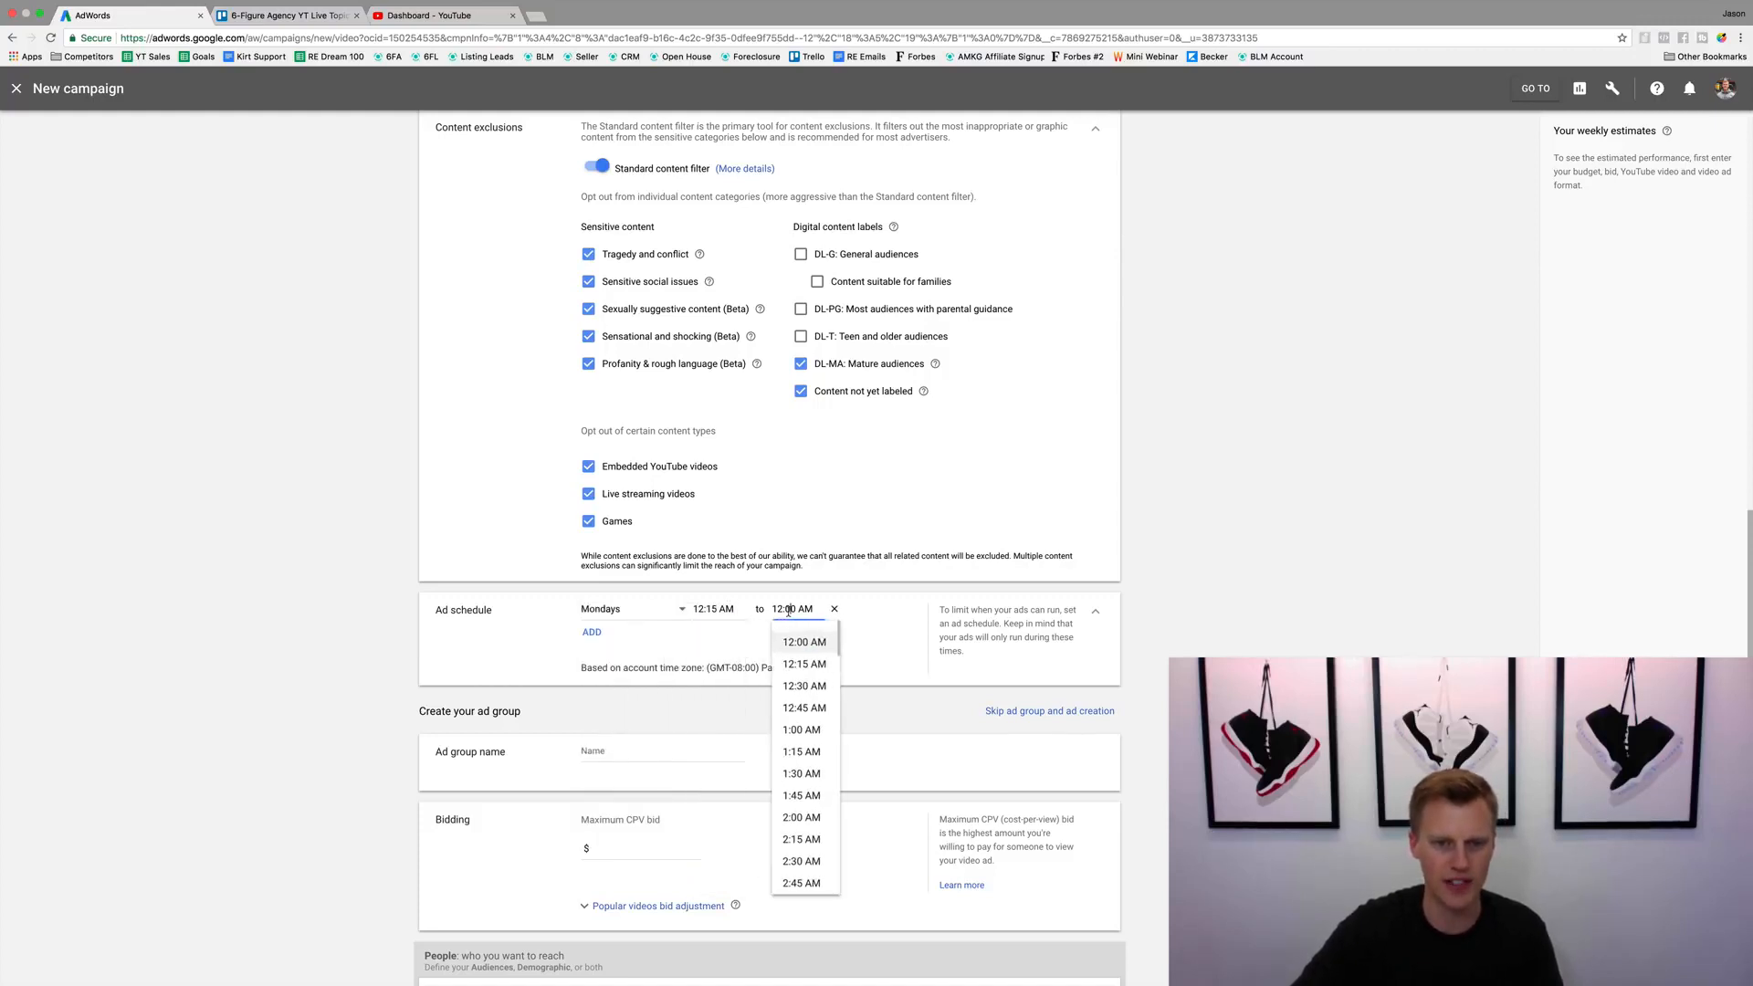
scroll(806, 785, down, 20)
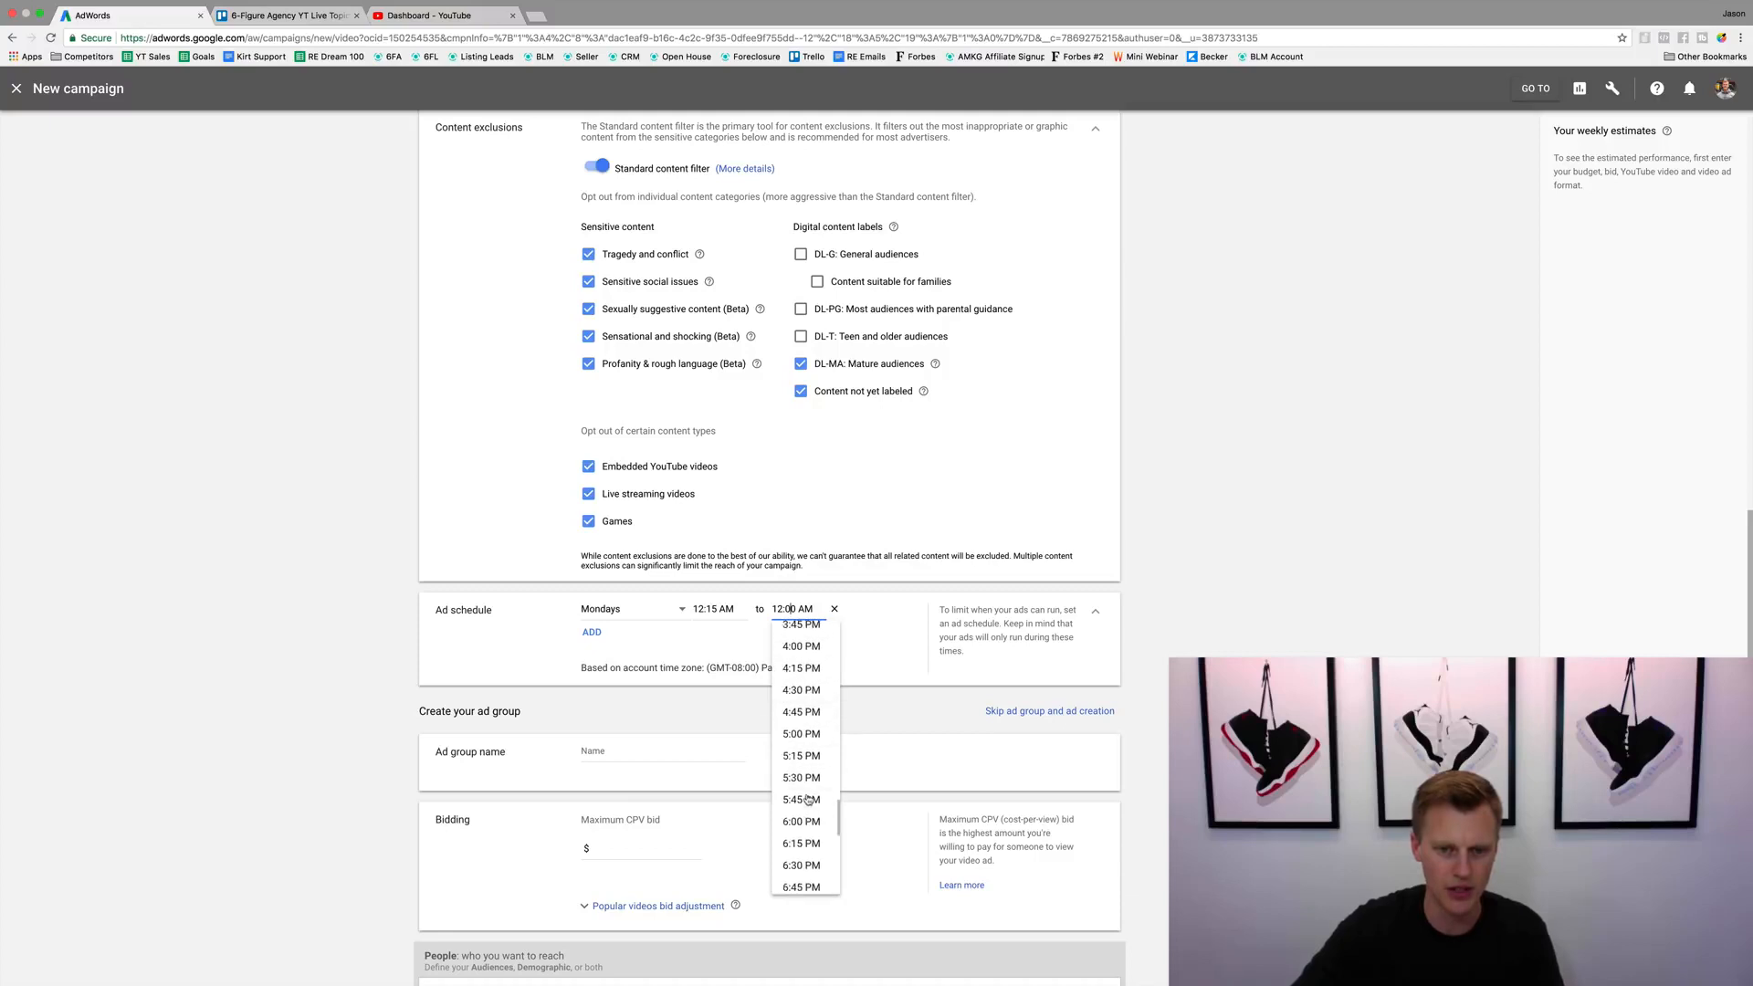
click(808, 871)
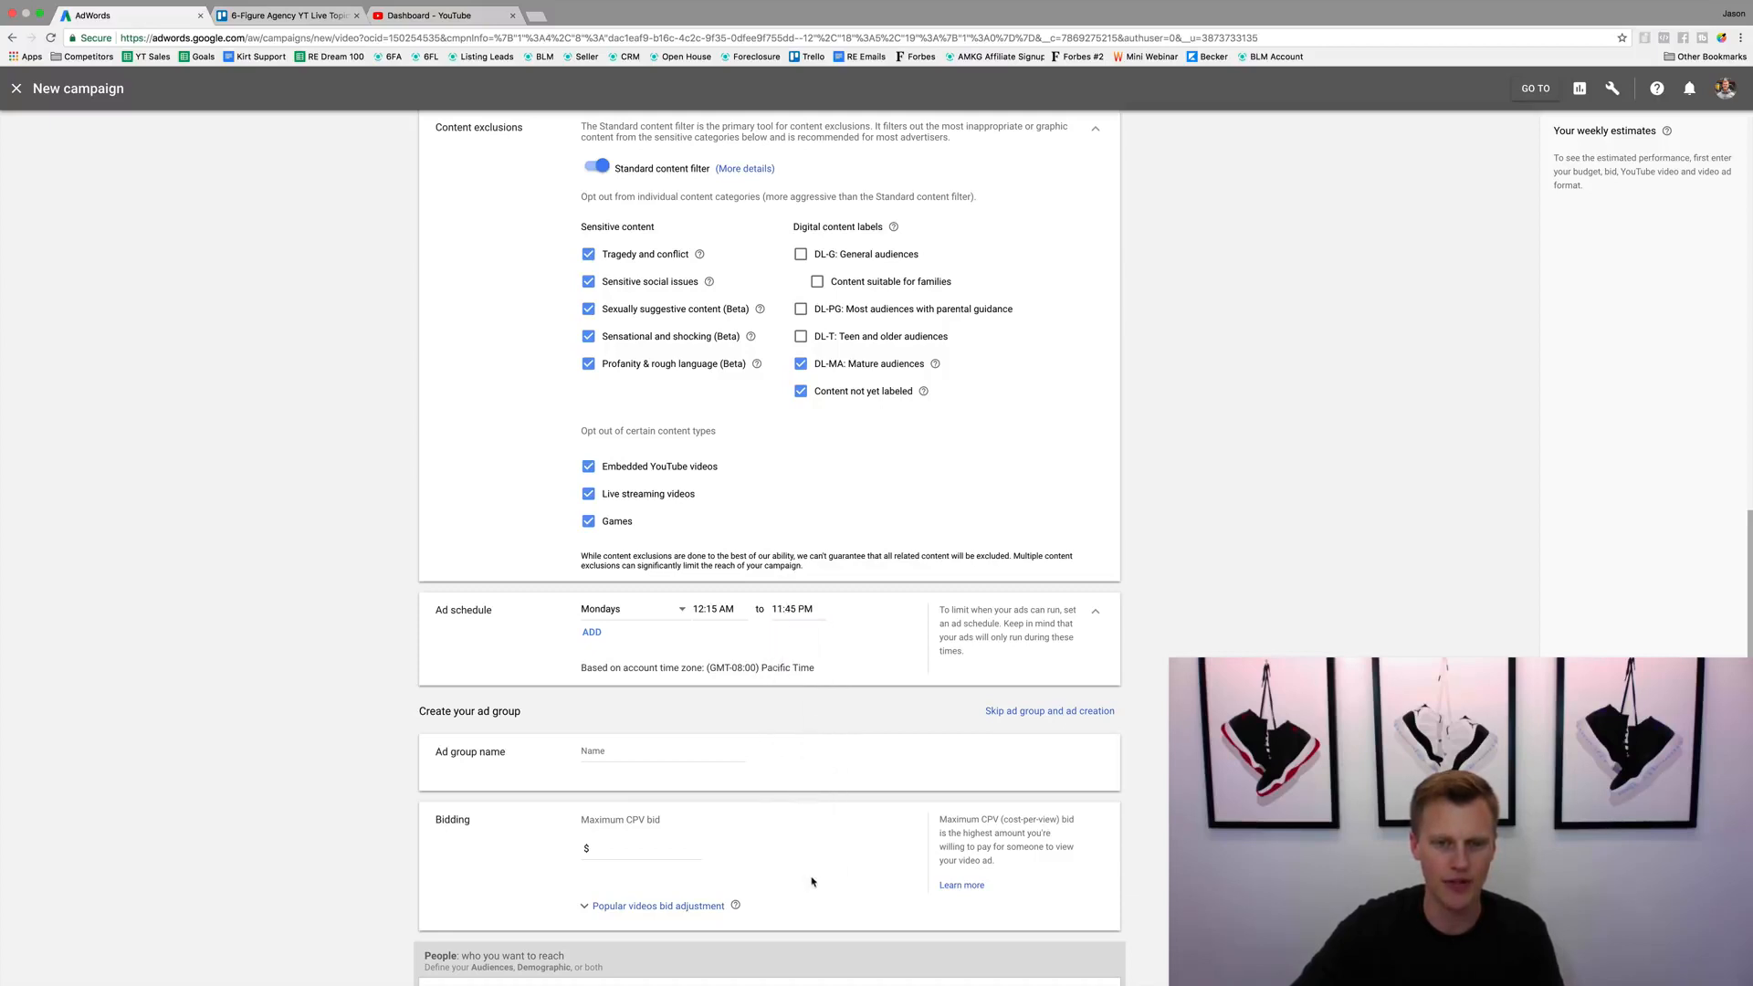
Step: Add a second ad schedule entry, keeping it at all days from 12:00 AM to 12:00 AM
click(591, 632)
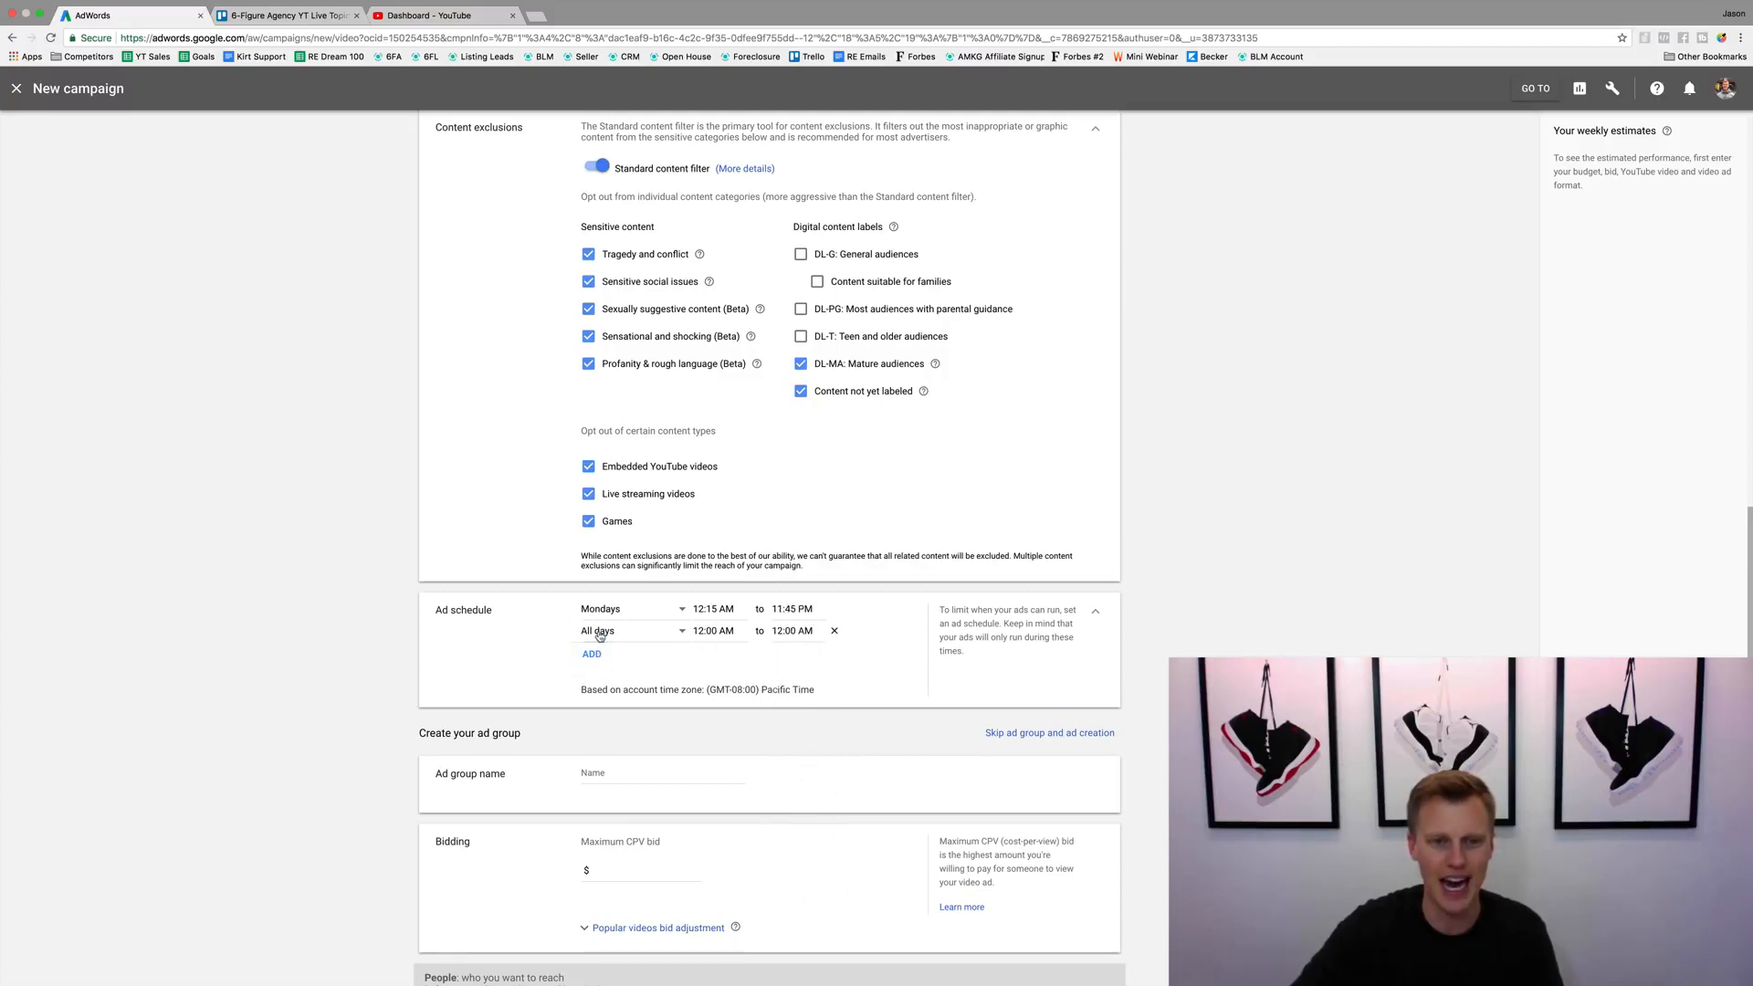
click(671, 632)
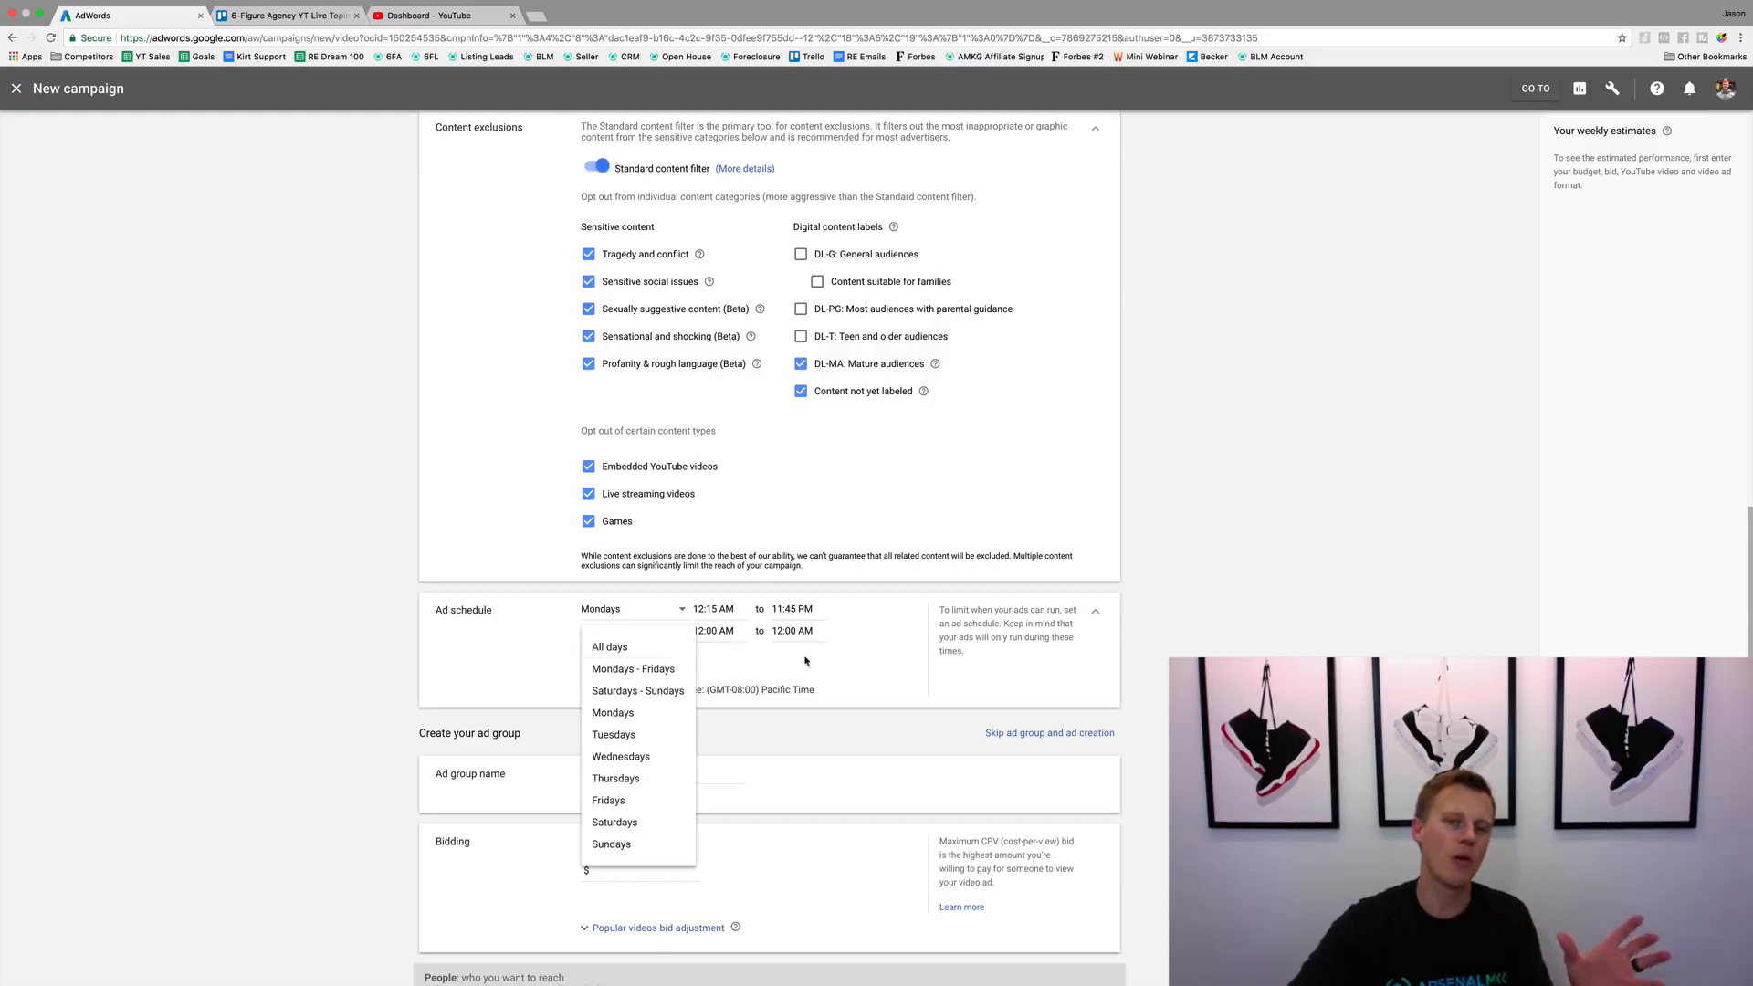
click(882, 680)
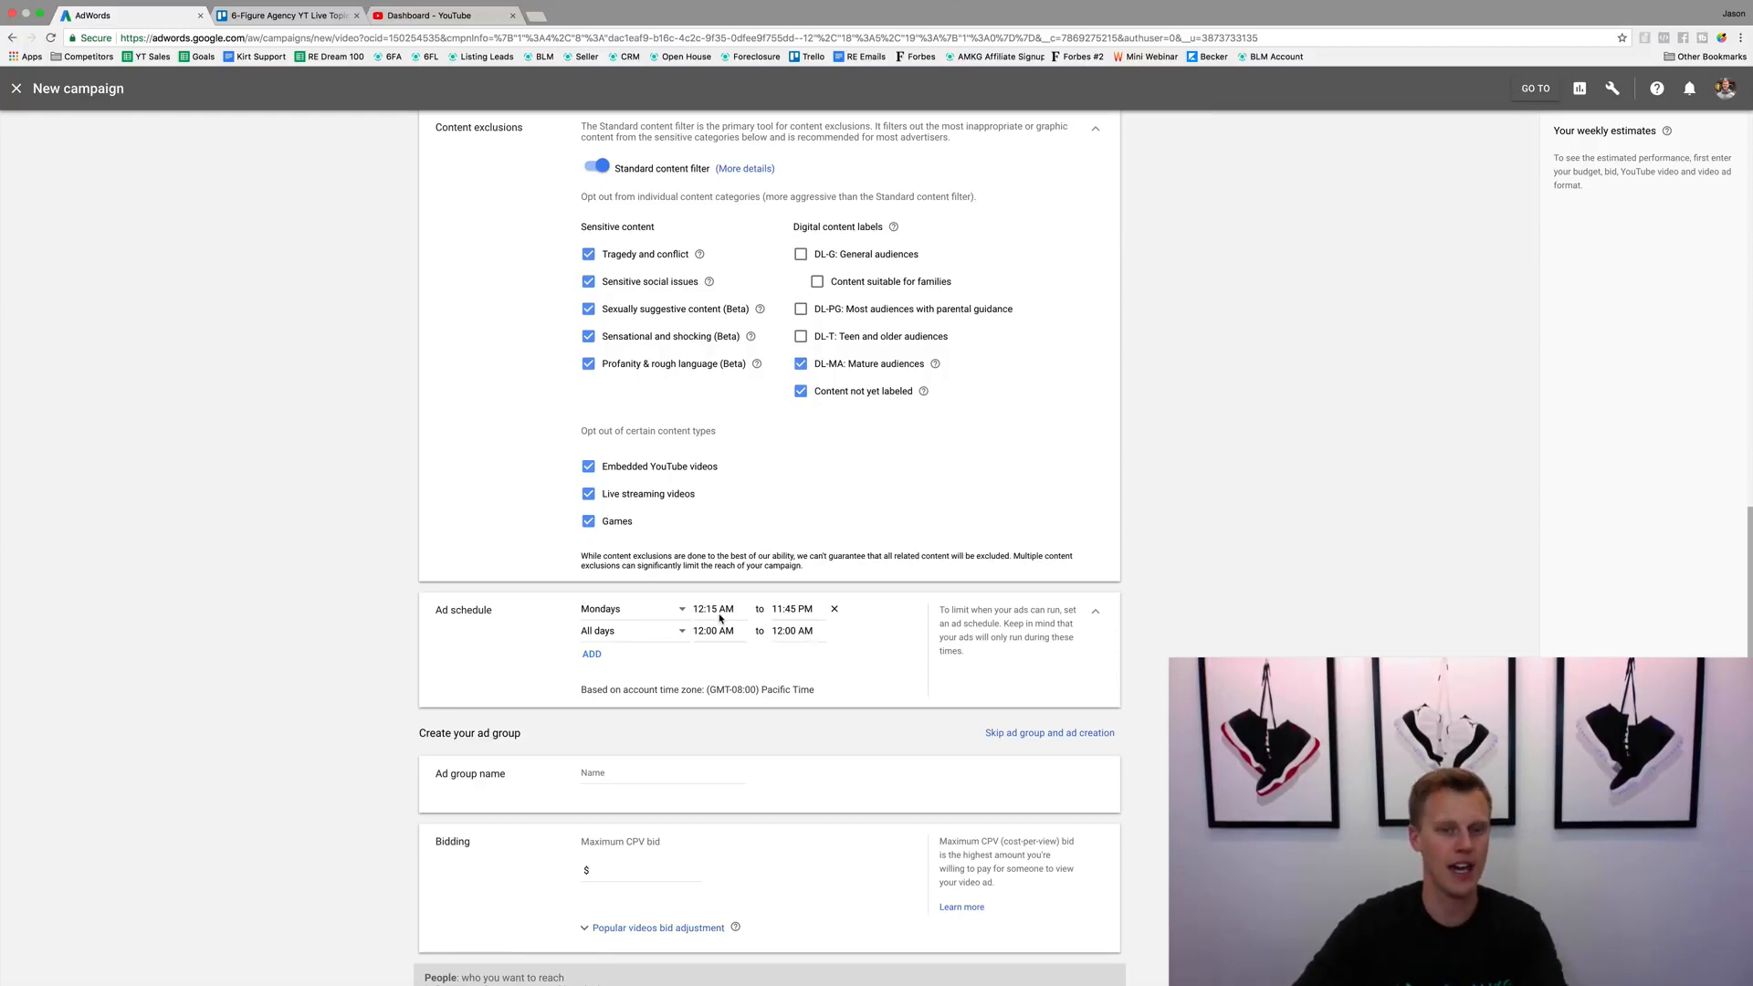
Step: Name the new ad group Test Demo
scroll(783, 719, up, 15)
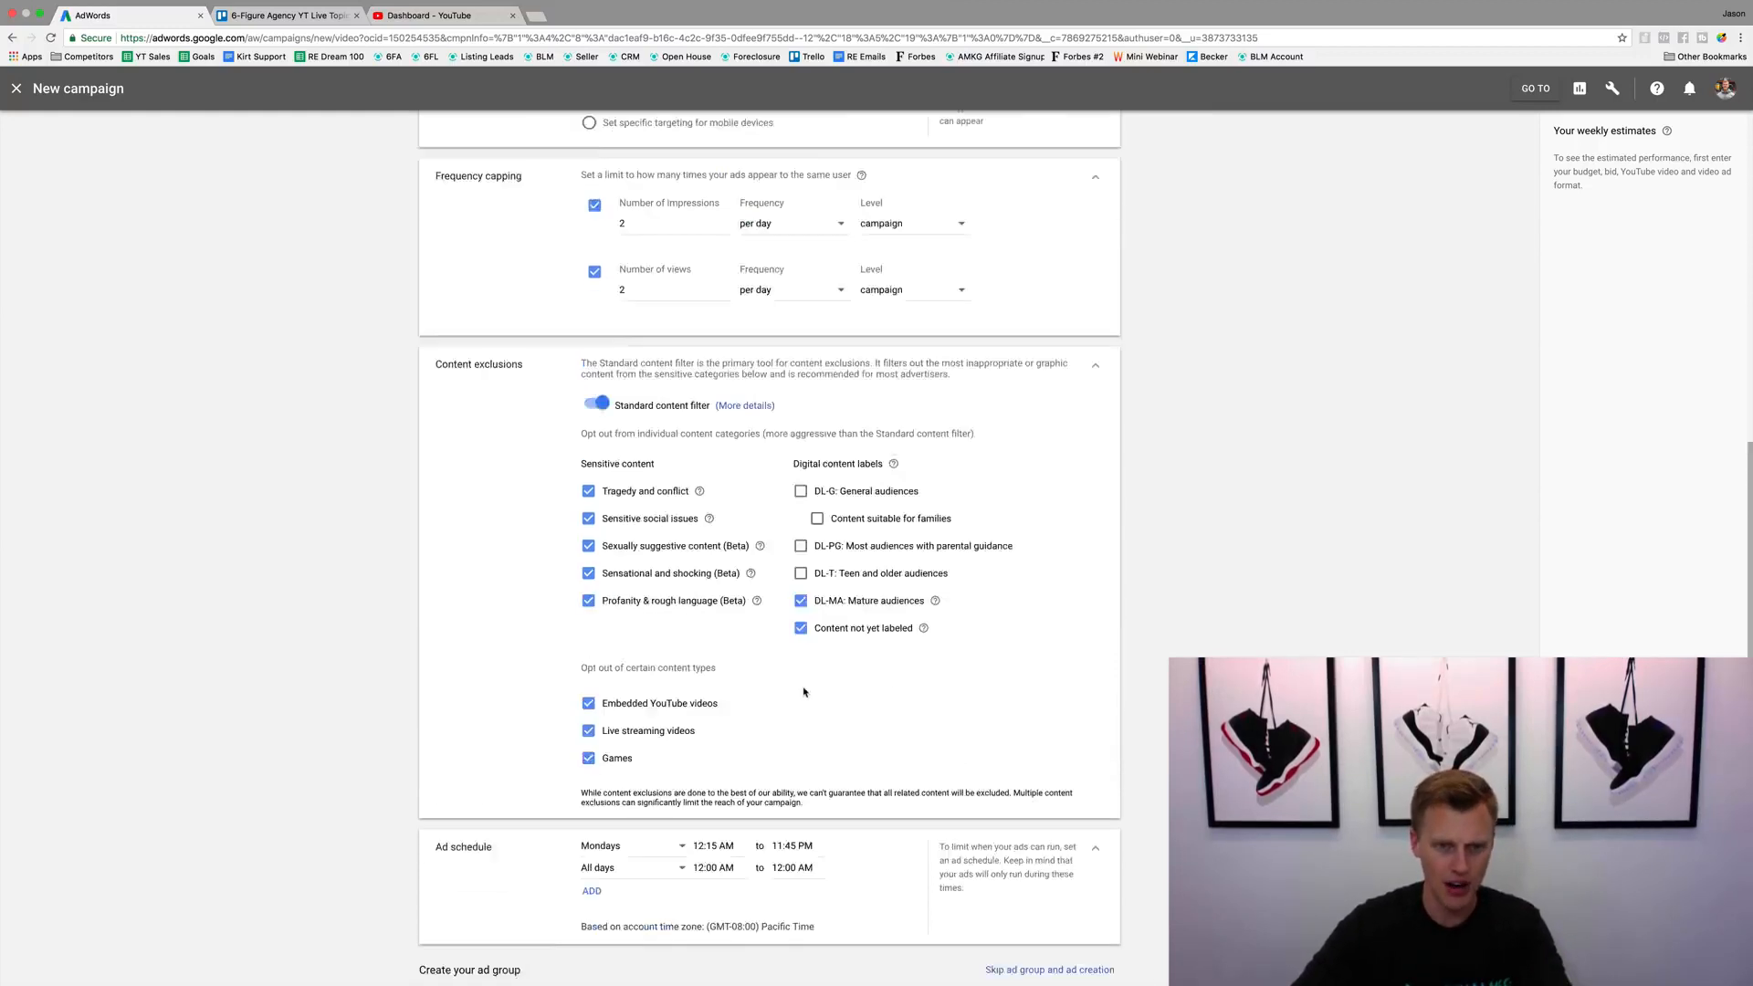
scroll(794, 696, down, 9)
scroll(794, 696, down, 10)
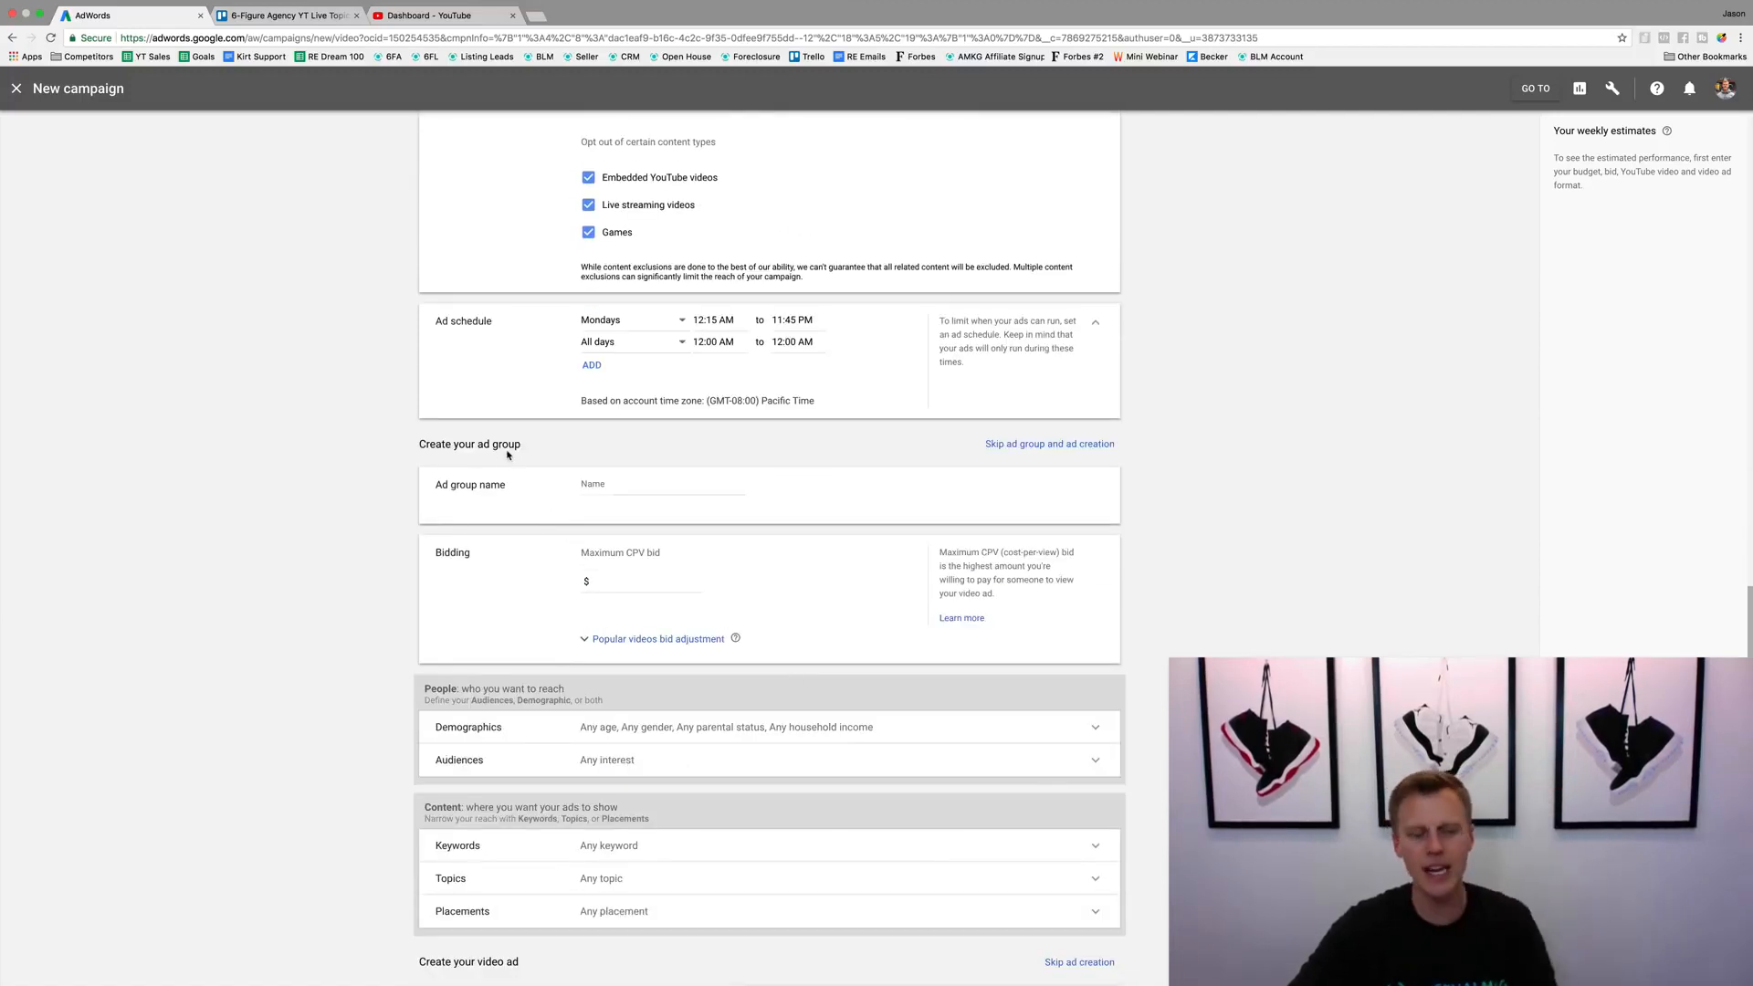
click(628, 483)
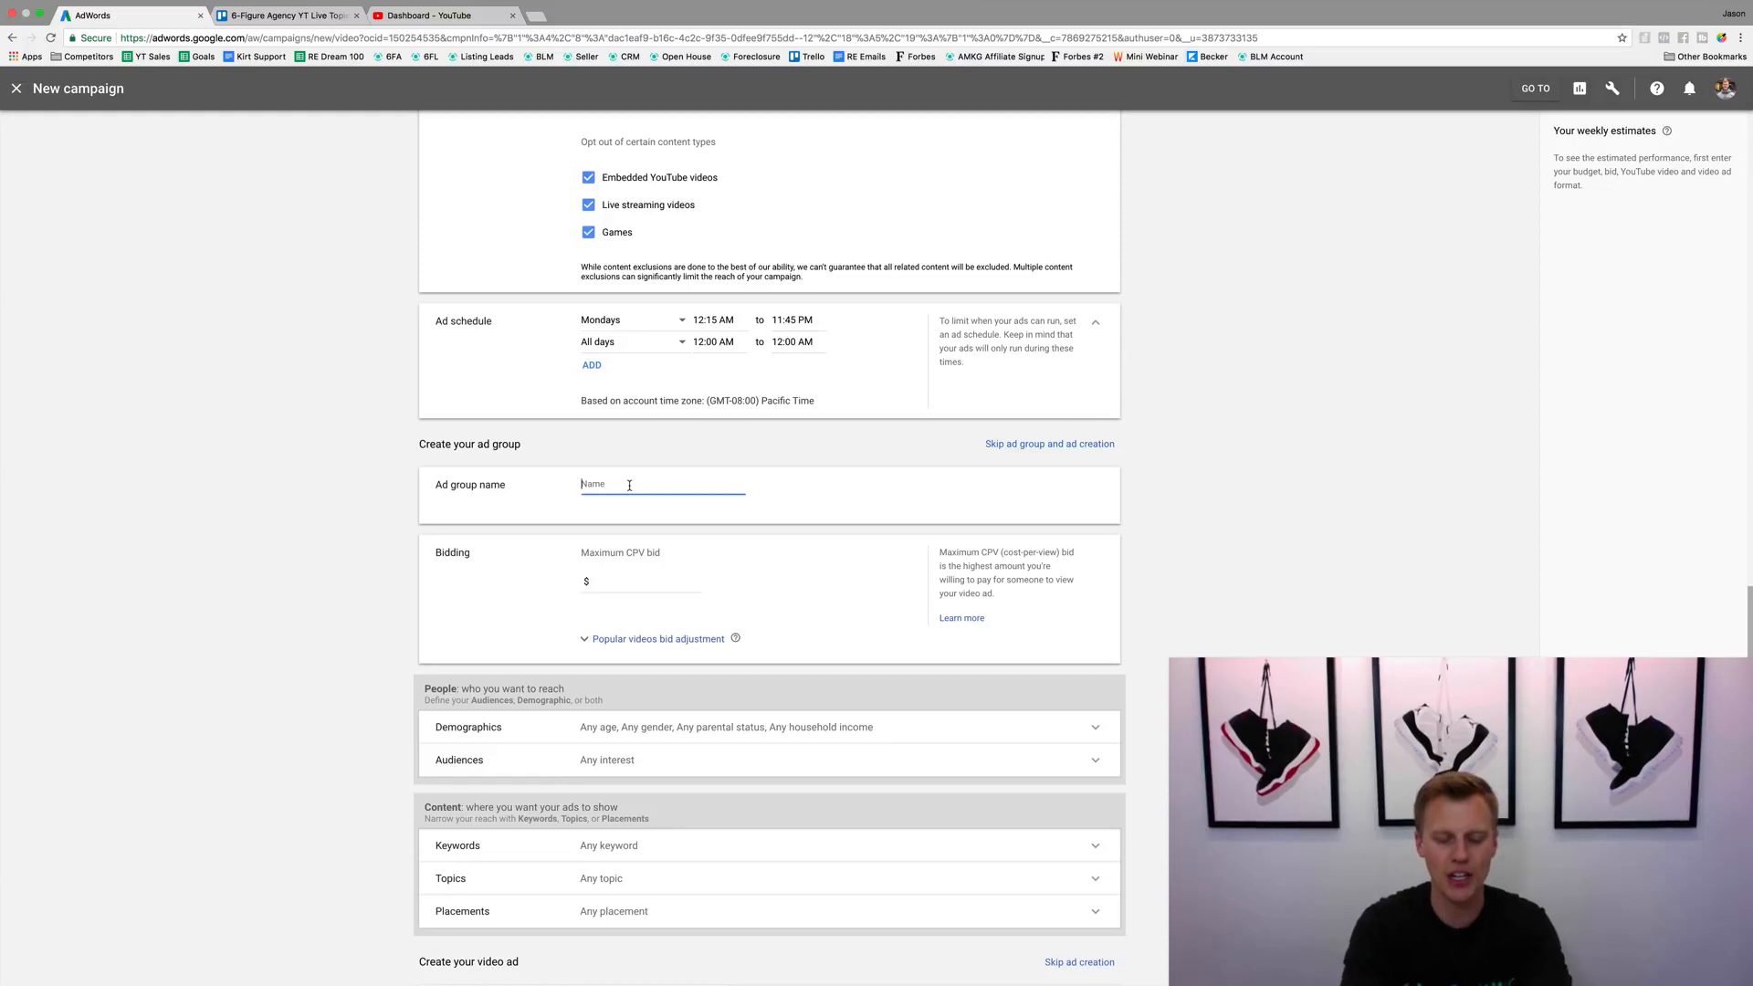
text(Test Dem)
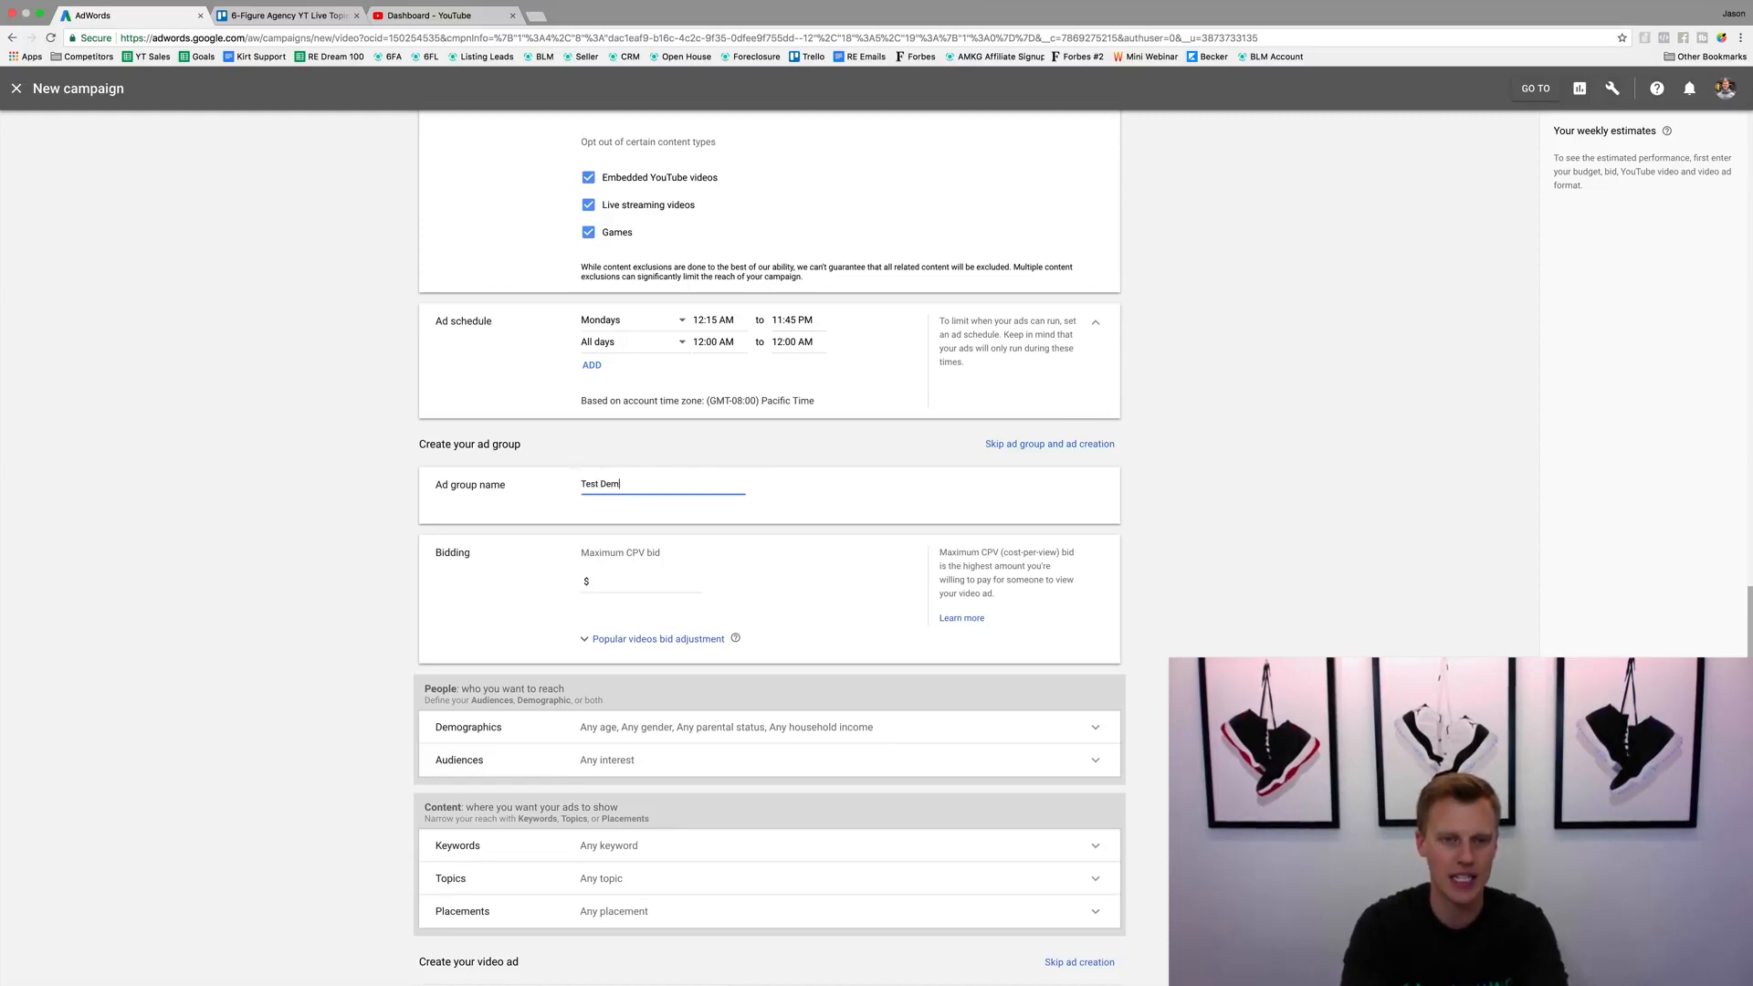
text(o)
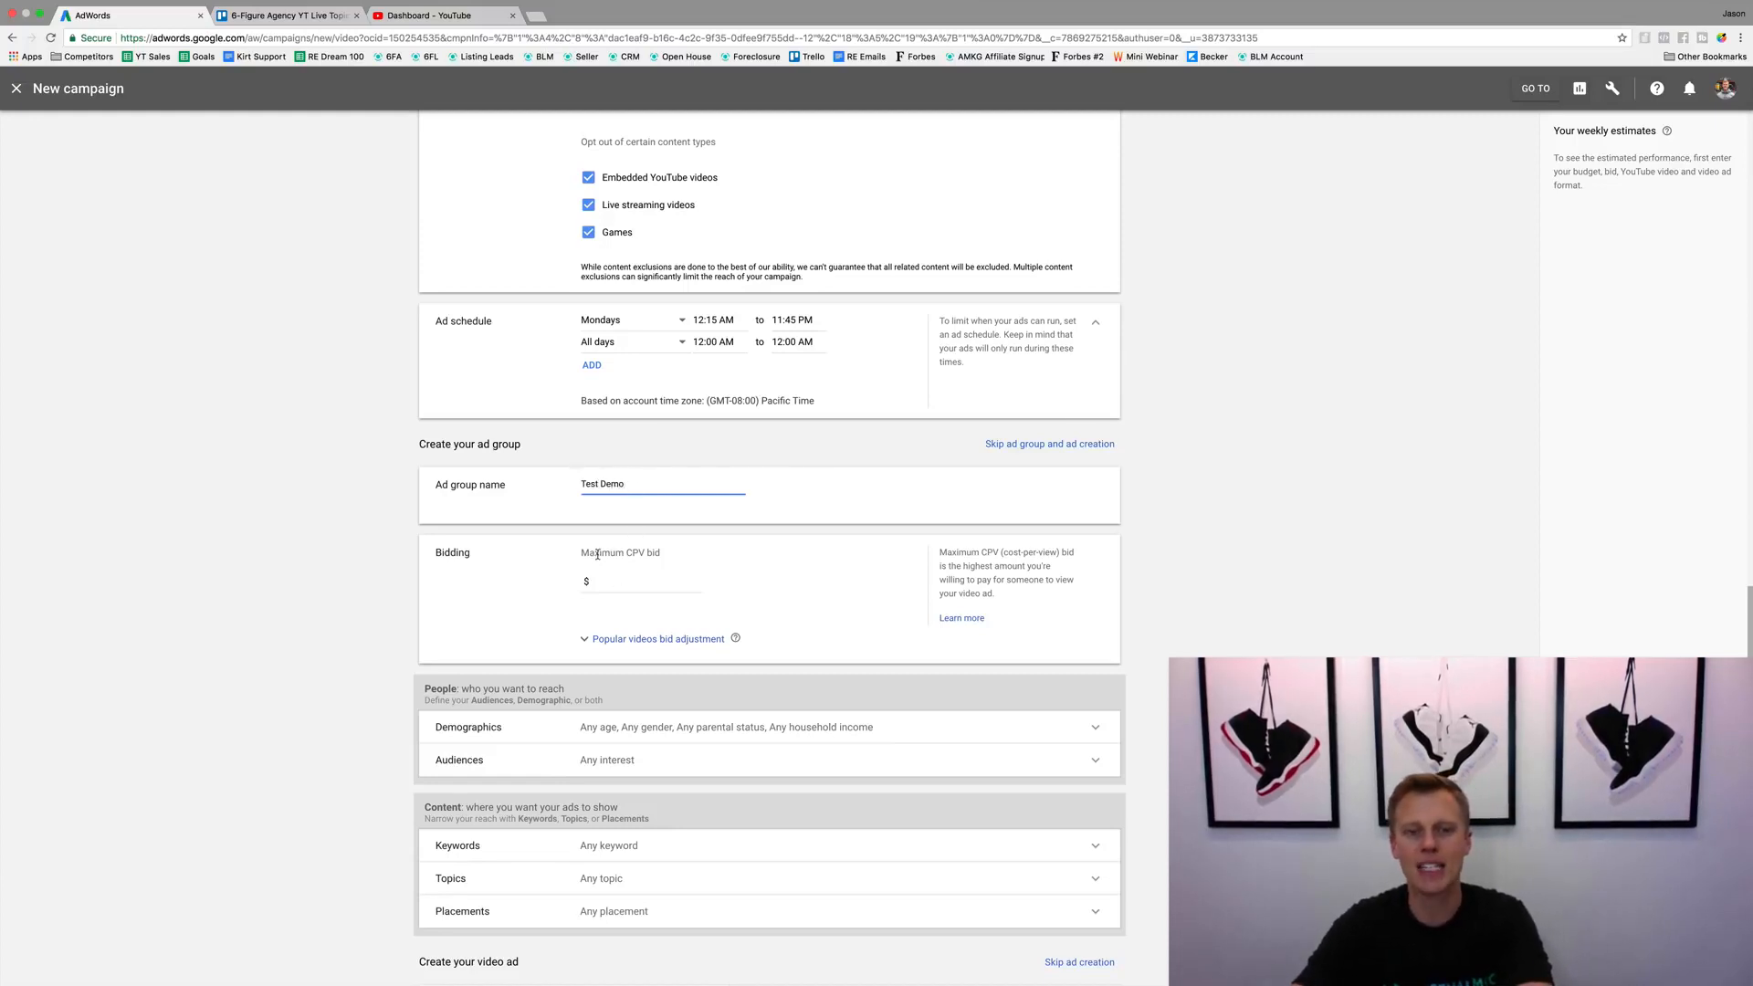
Step: Examine the ad group's maximum CPV bid setting and review the campaign's budget, frequency capping and content exclusion settings
drag(581, 555, 666, 558)
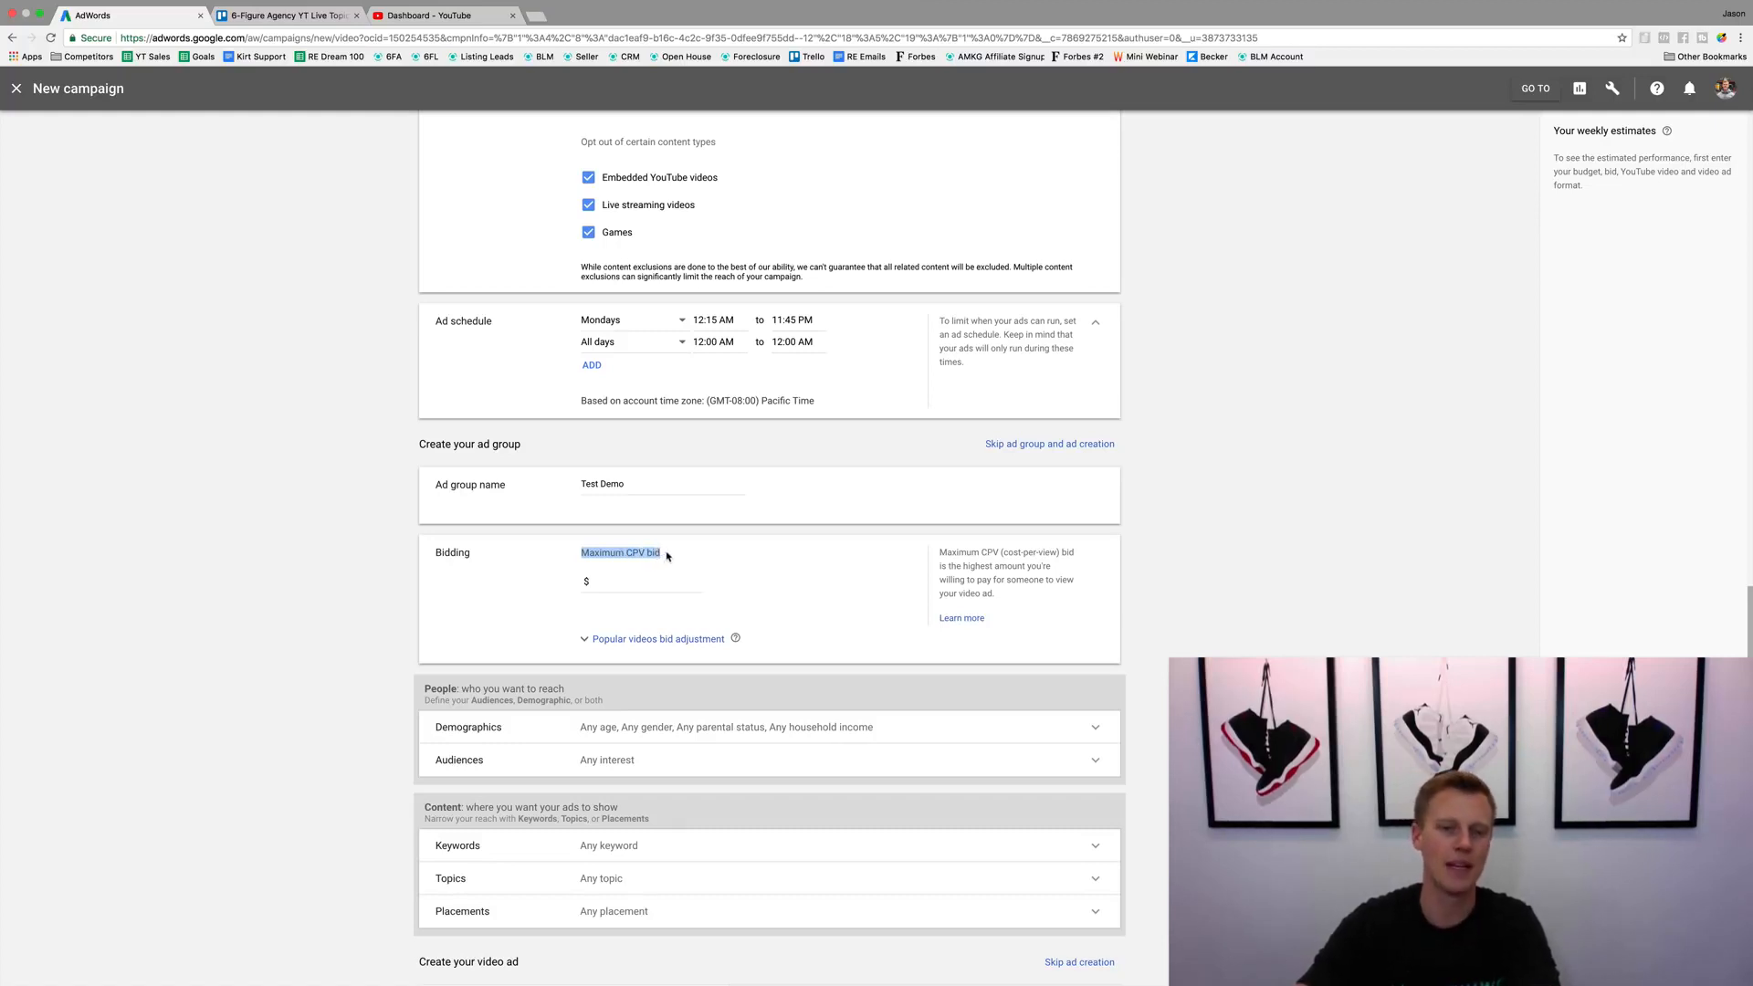
click(667, 556)
drag(581, 554, 646, 554)
double_click(652, 553)
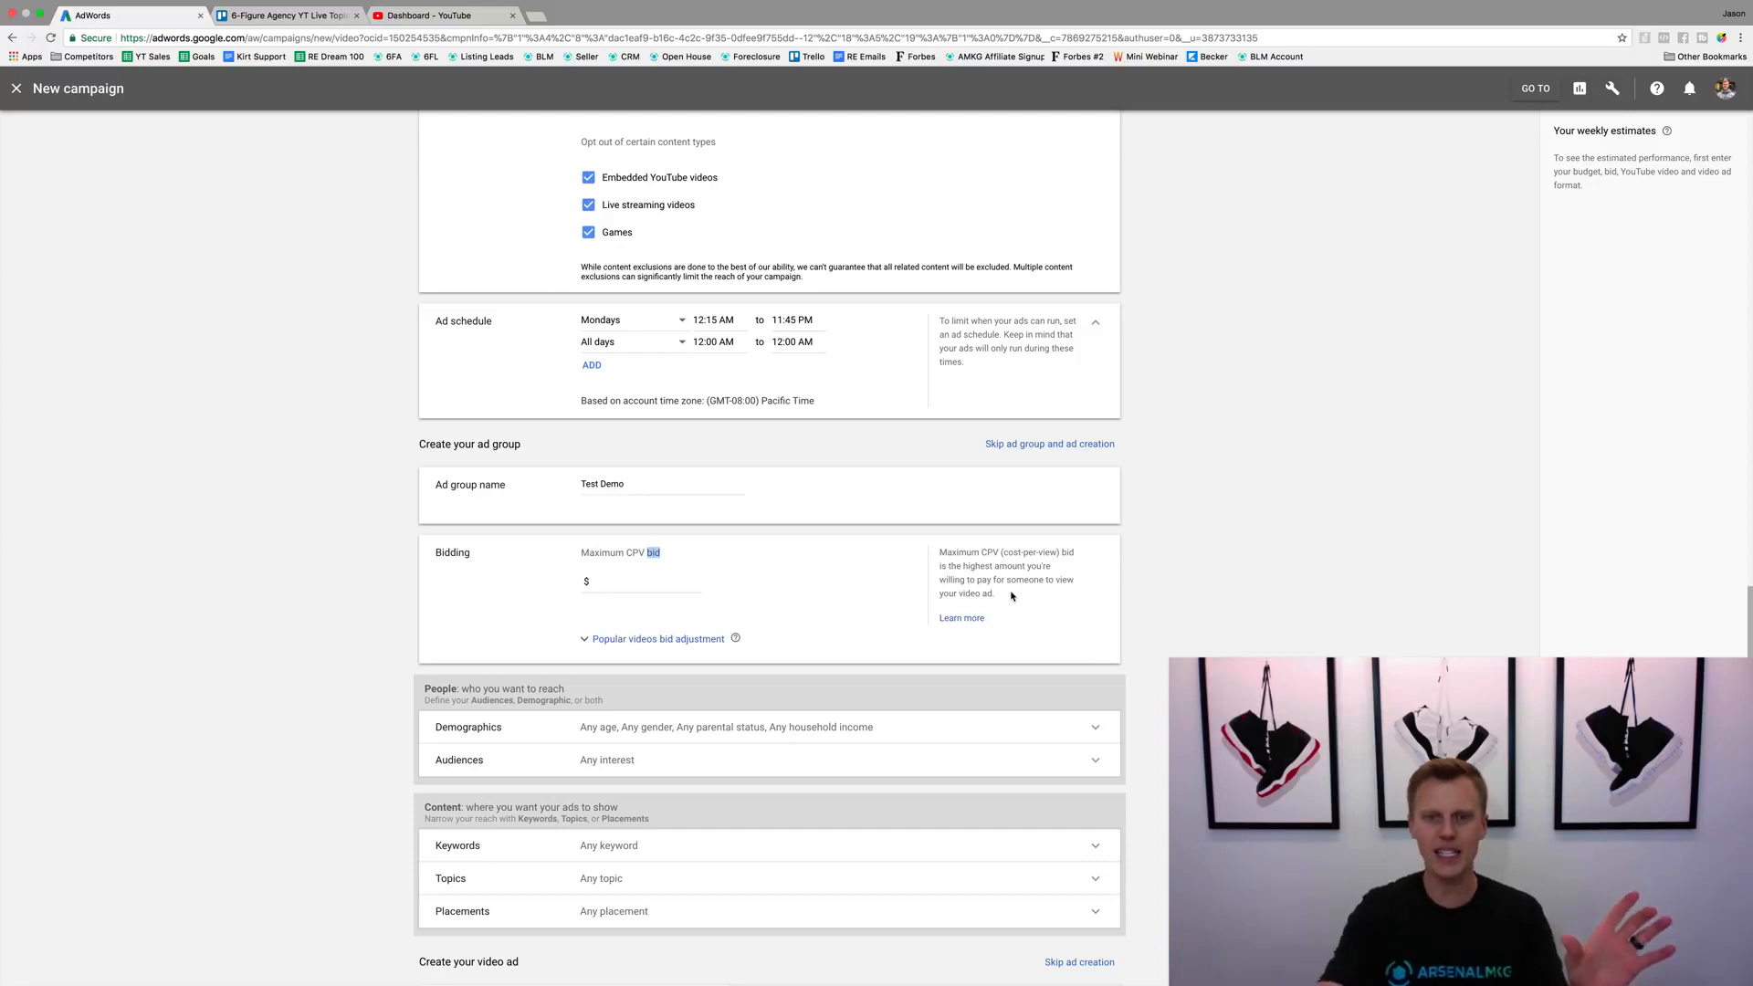
scroll(1012, 597, up, 20)
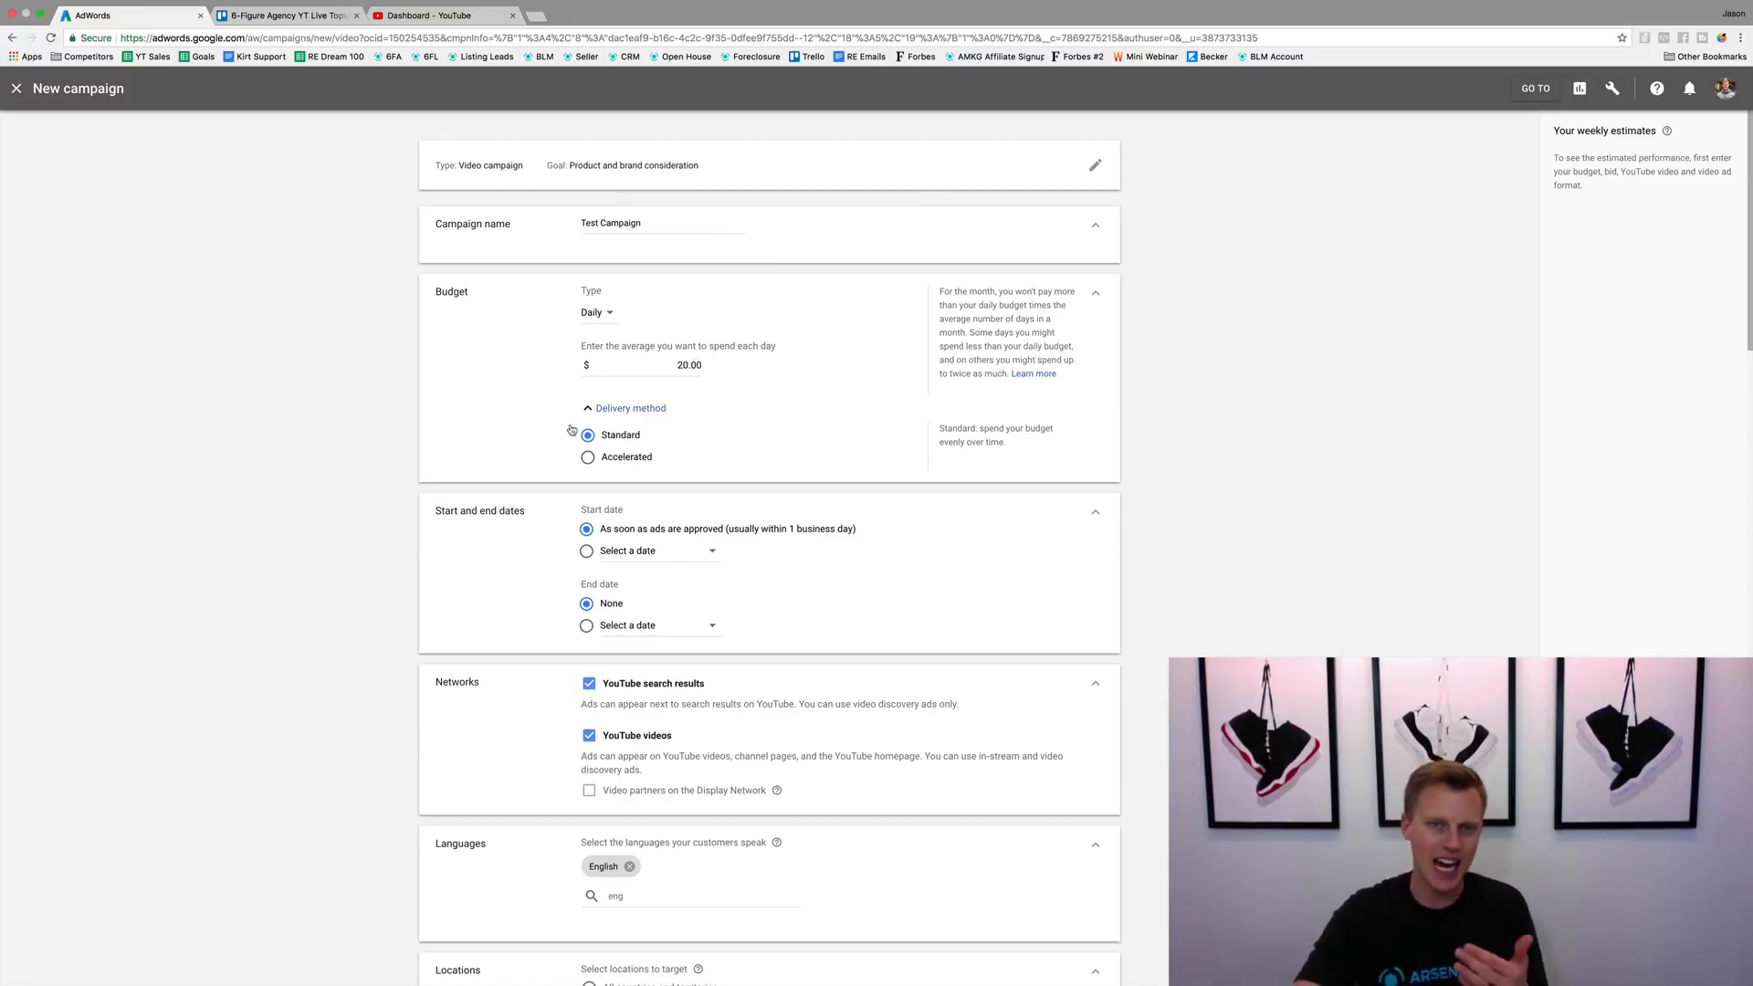
scroll(564, 437, down, 3)
scroll(559, 444, down, 10)
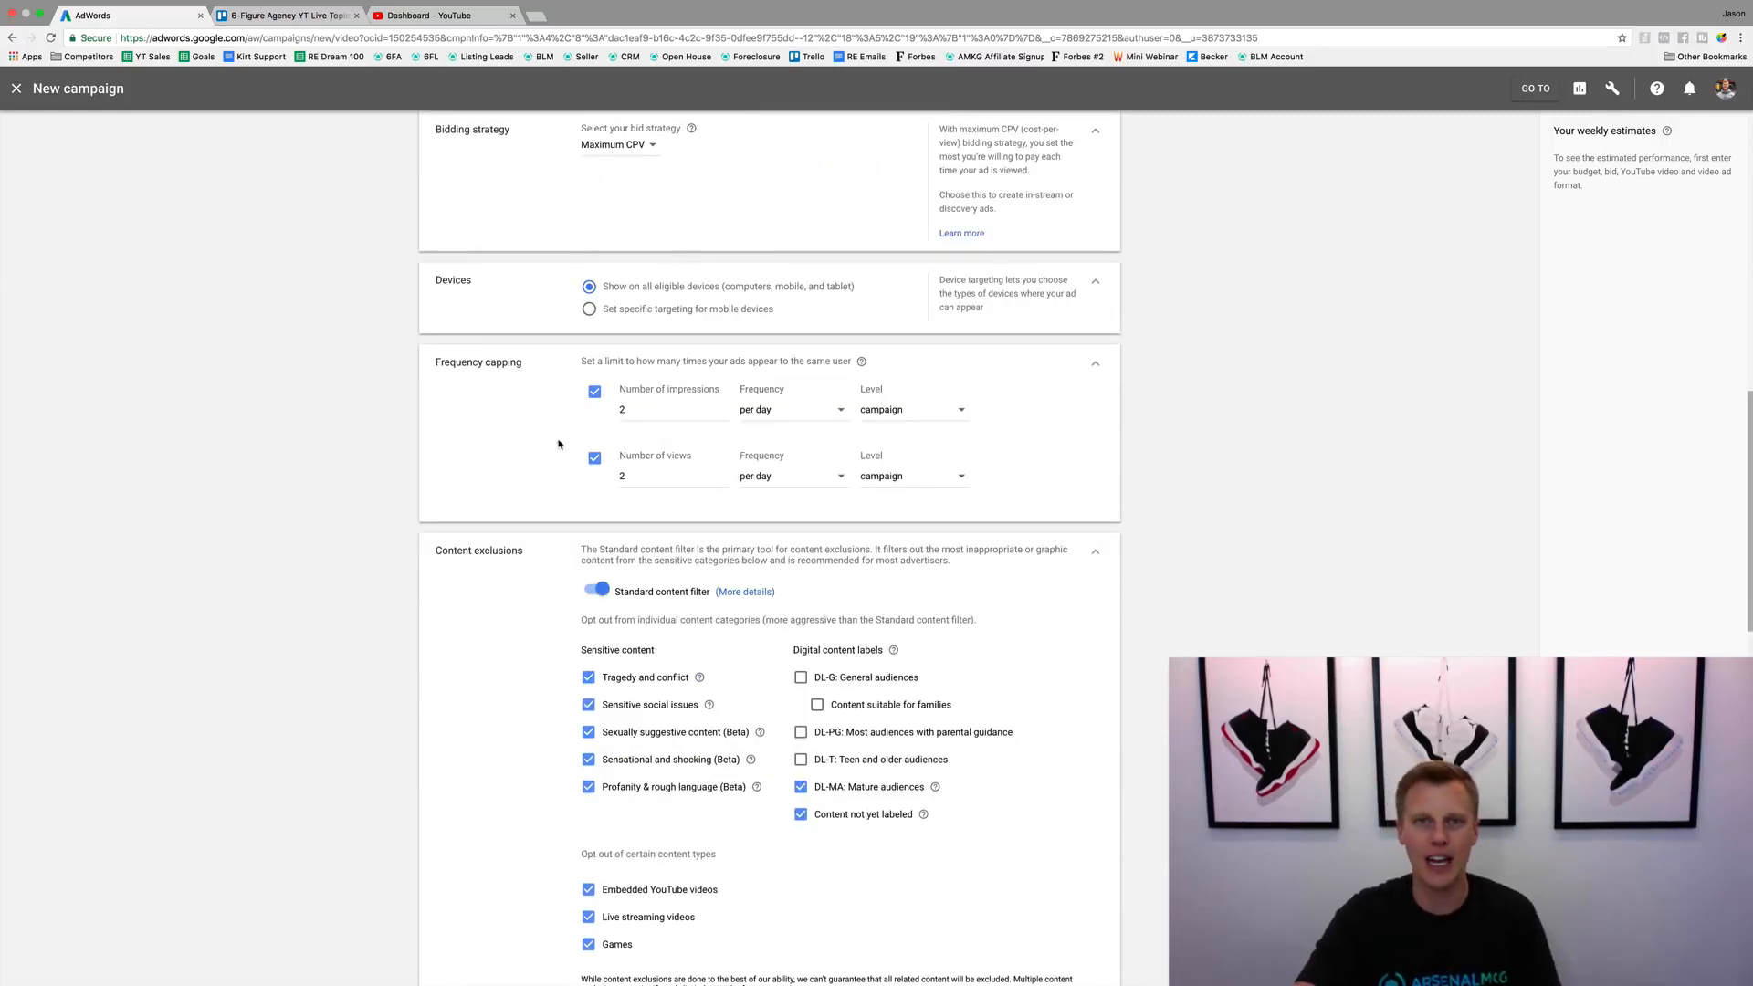
scroll(559, 444, down, 4)
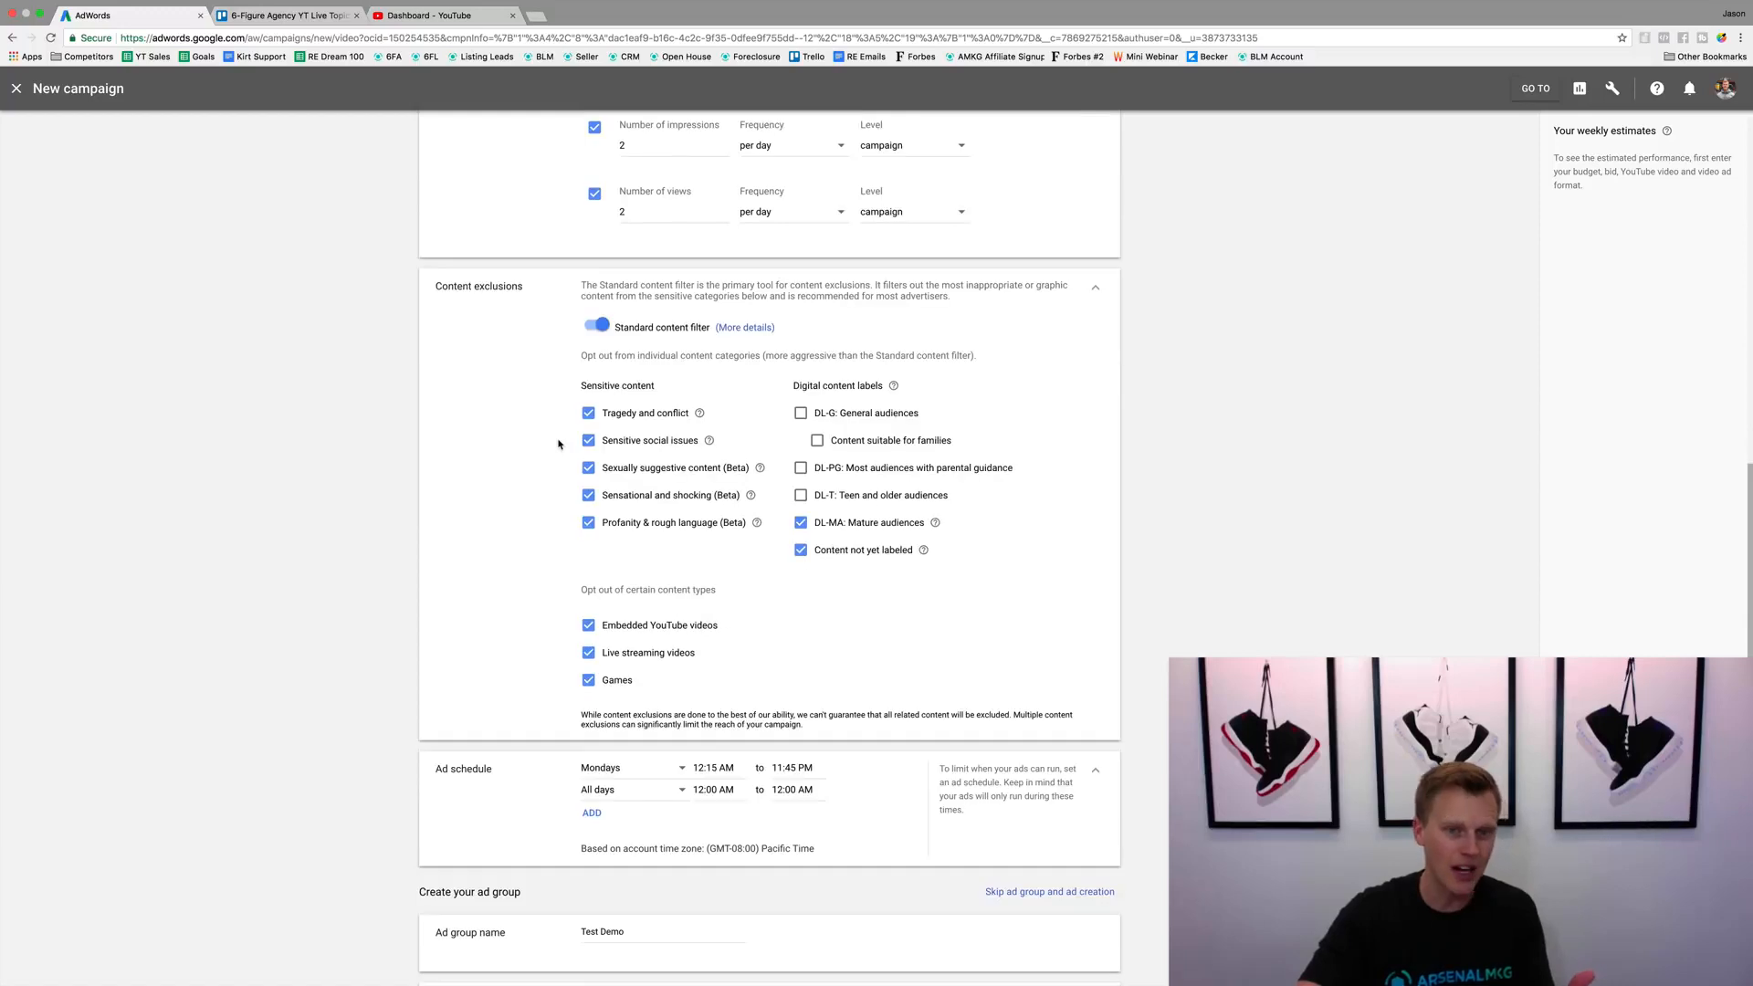
Step: Set the Test Demo ad group's maximum CPV bid to $0.20
scroll(559, 444, down, 8)
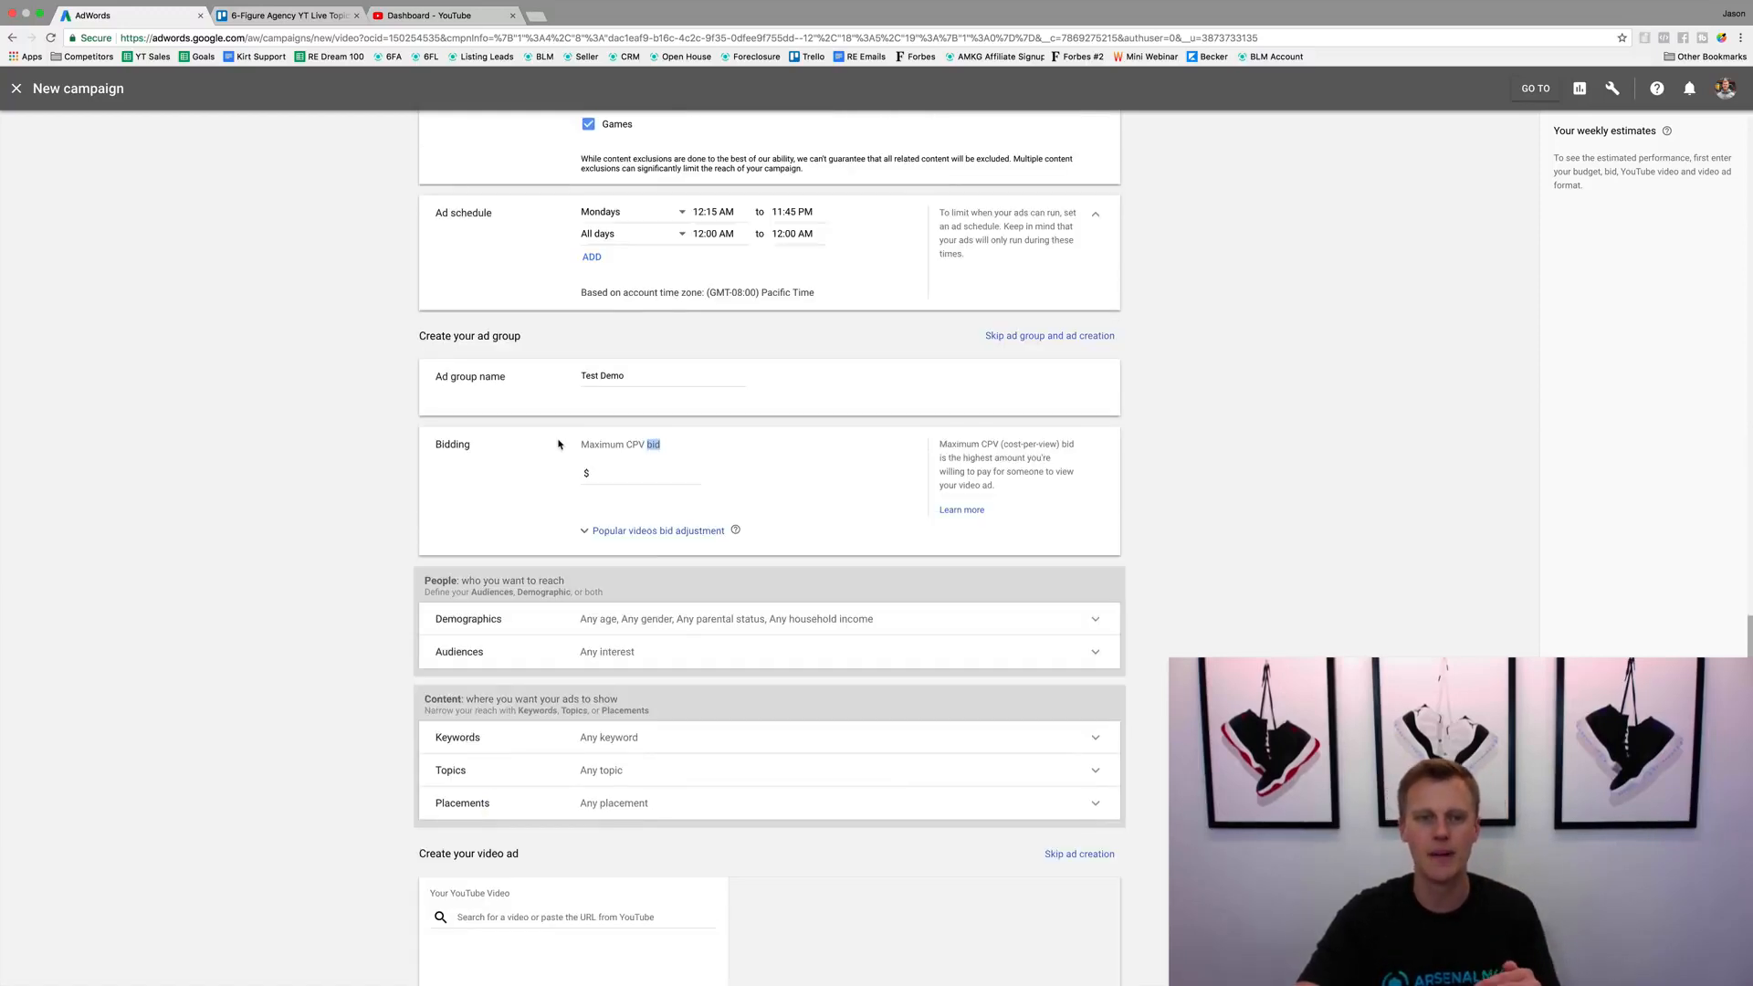
click(612, 473)
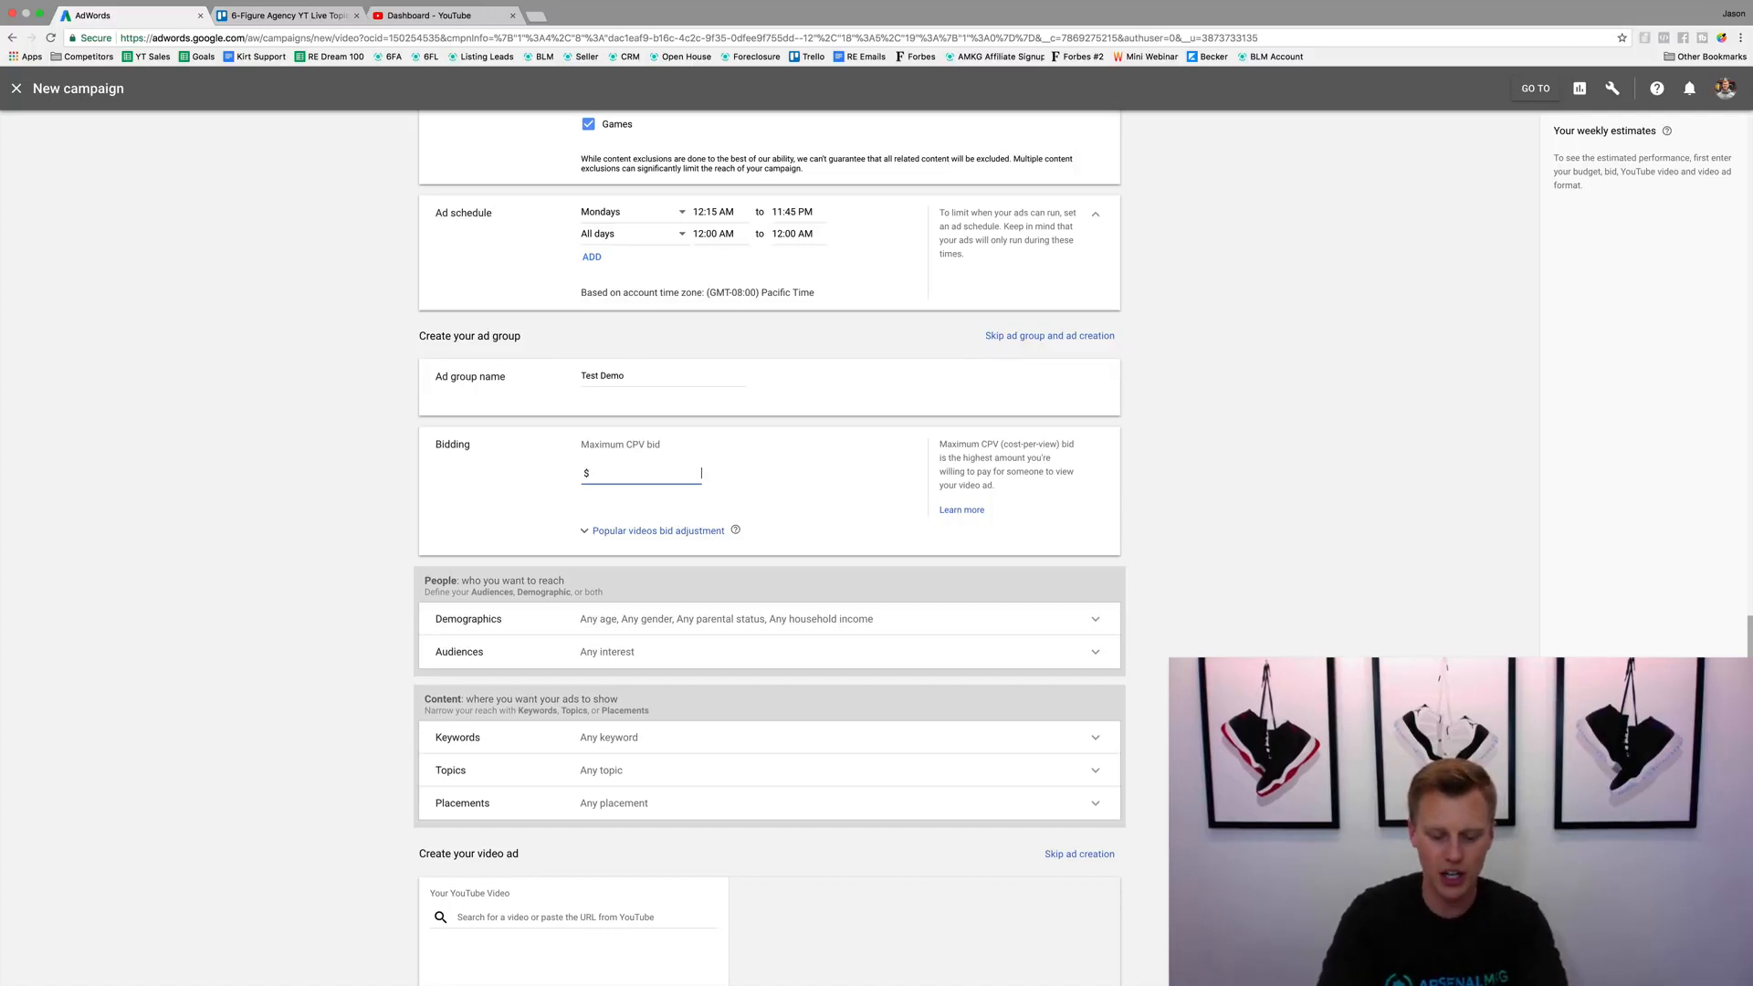
text(0.20)
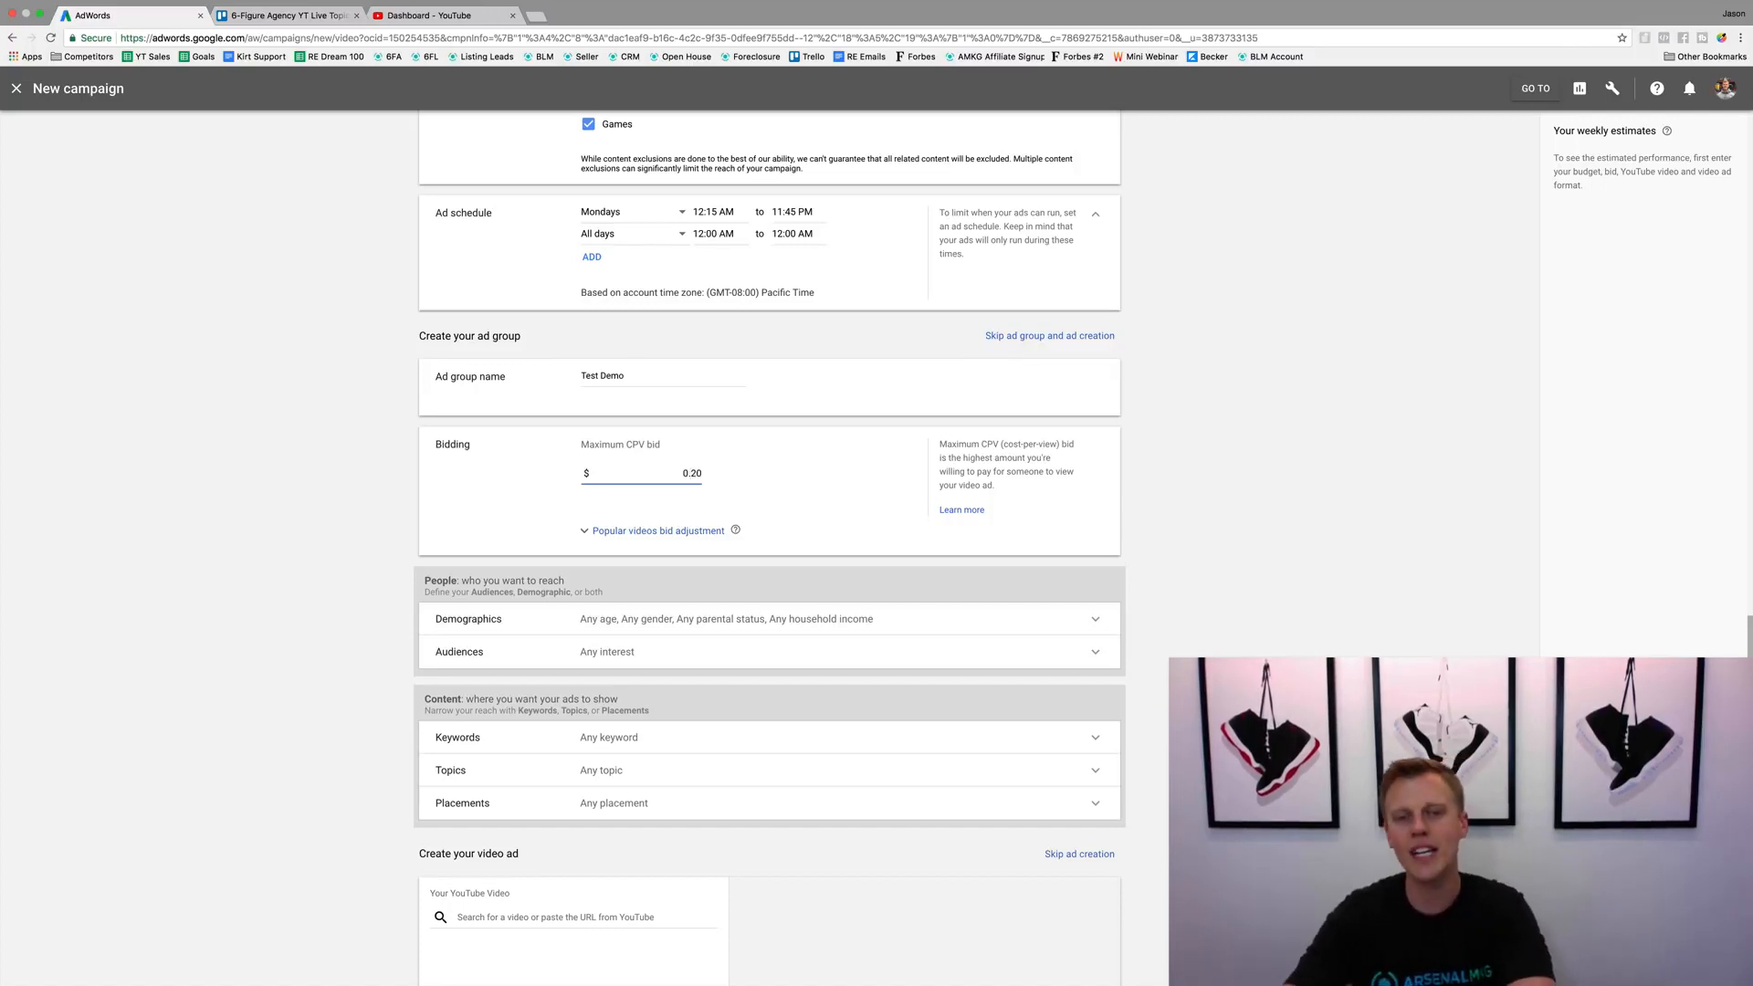
click(841, 486)
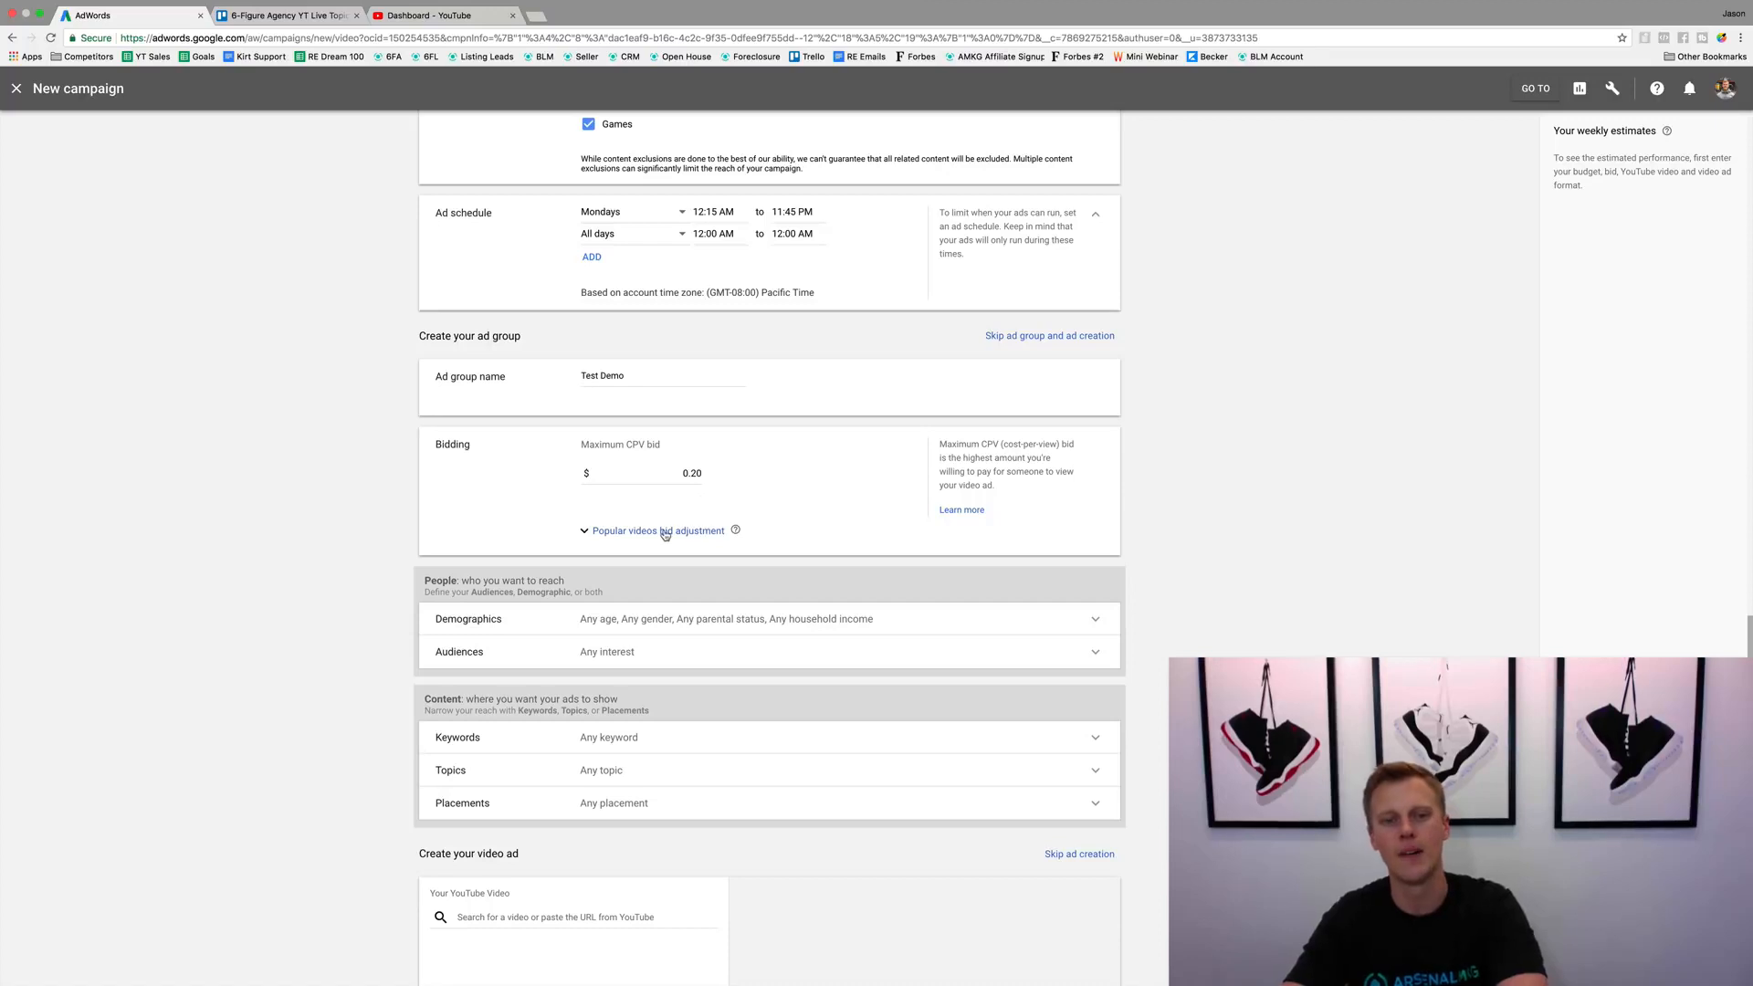
Step: Examine the popular videos bid adjustment setting, leave its percentage empty and collapse it again
click(631, 530)
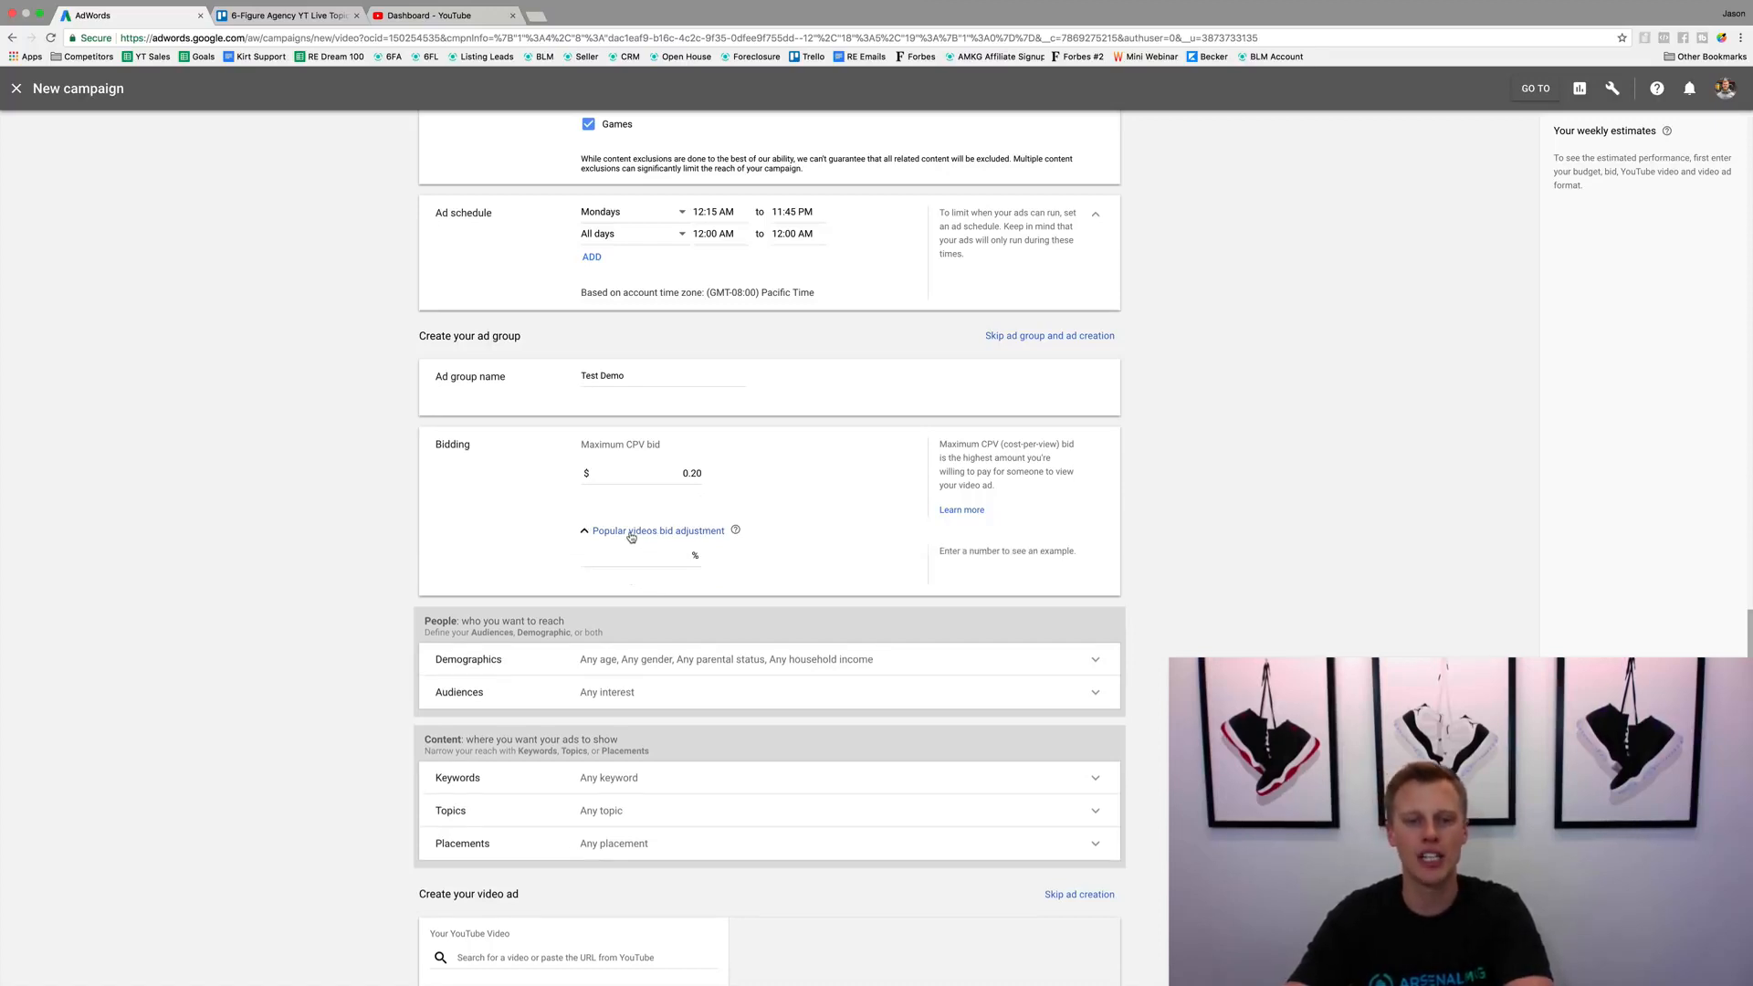
click(637, 555)
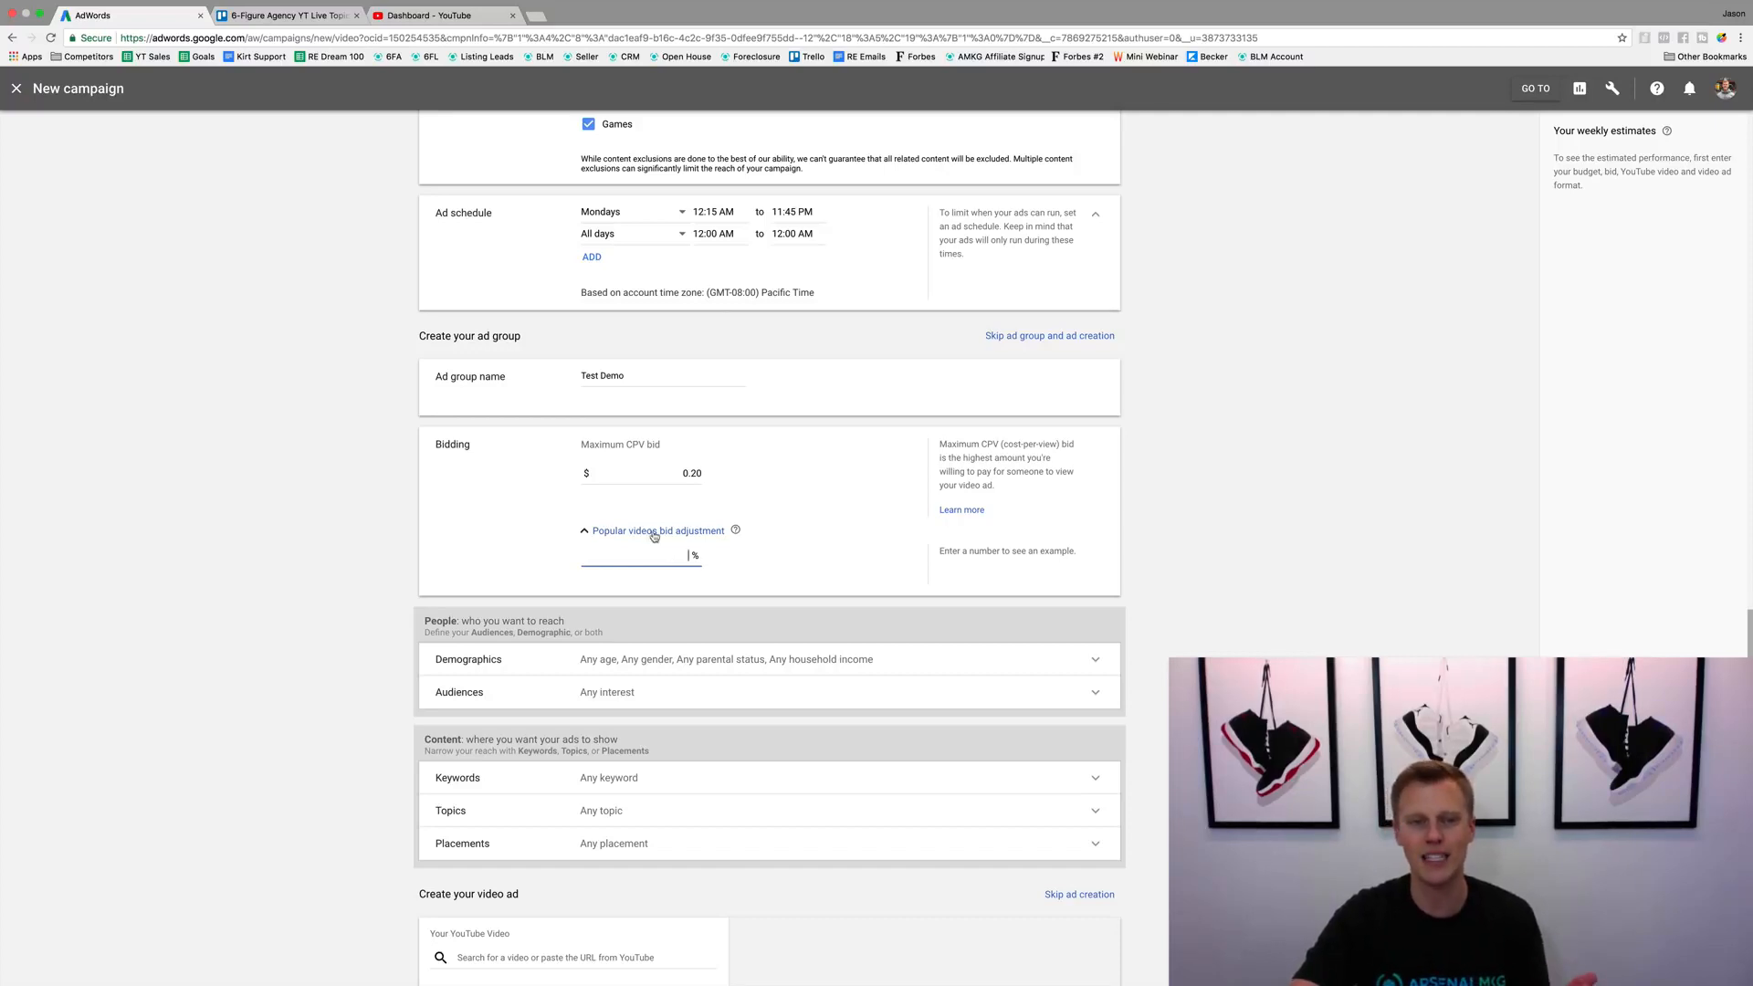
click(653, 535)
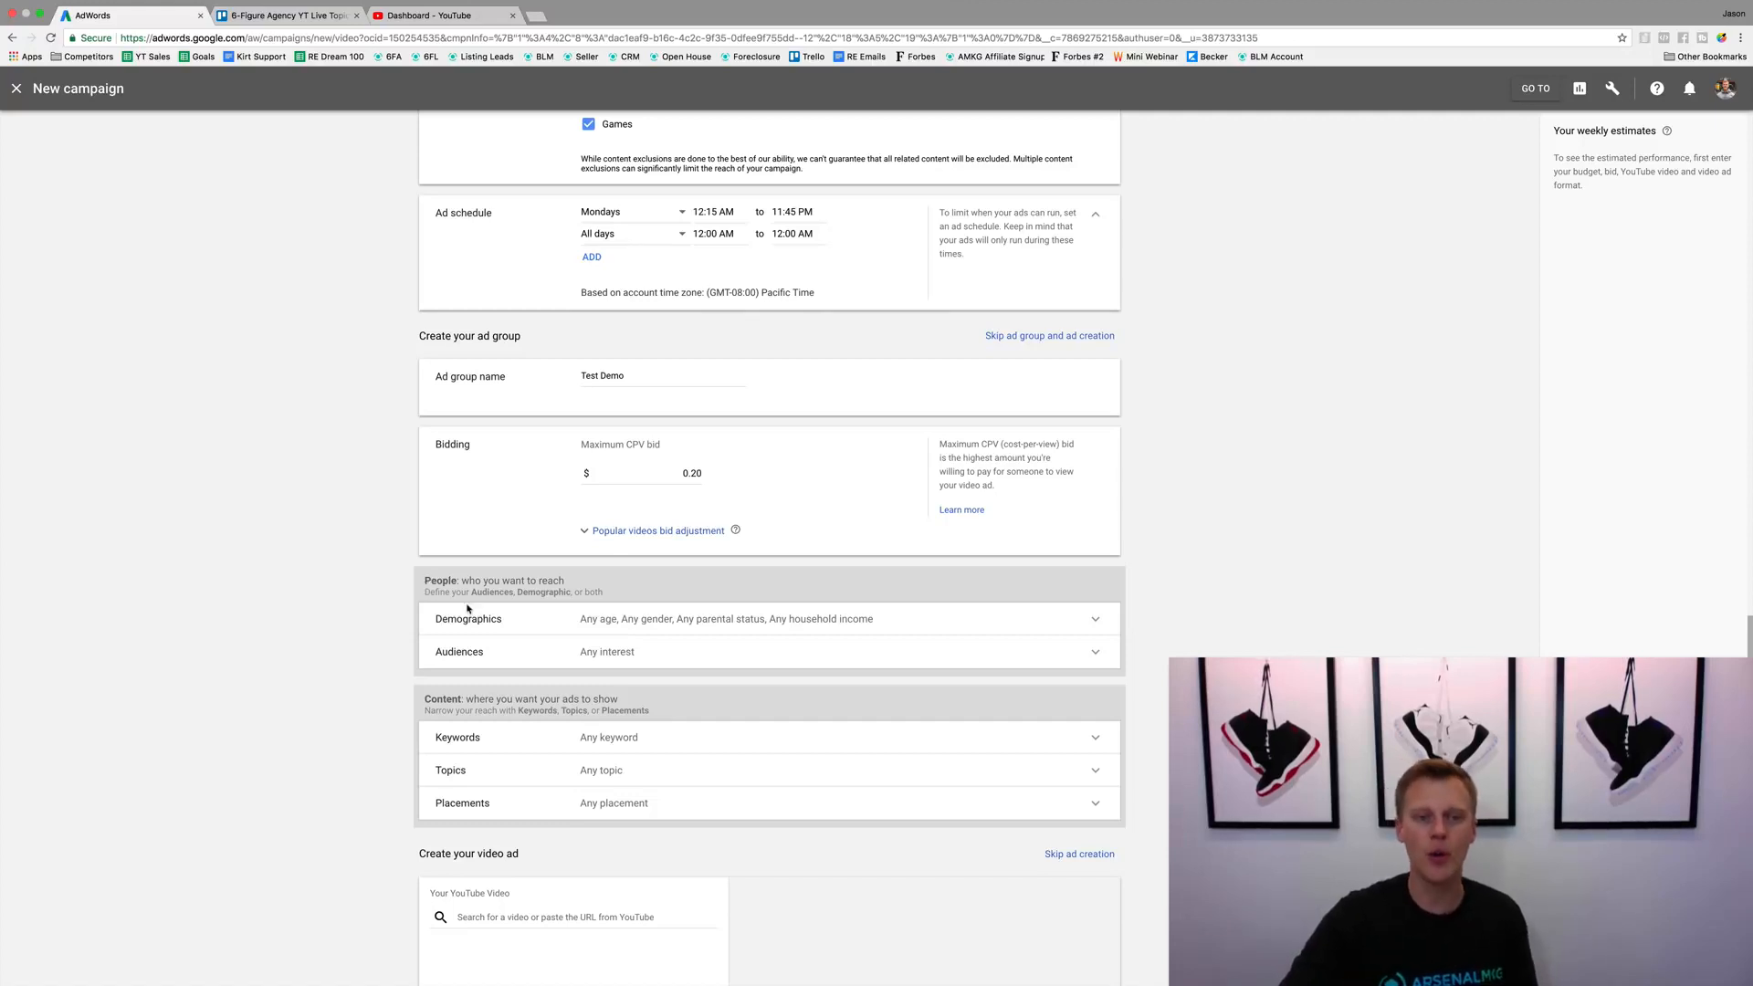
Step: Exclude the 65+, Unknown and 18 - 24 age groups from the ad group's demographic targeting
click(631, 623)
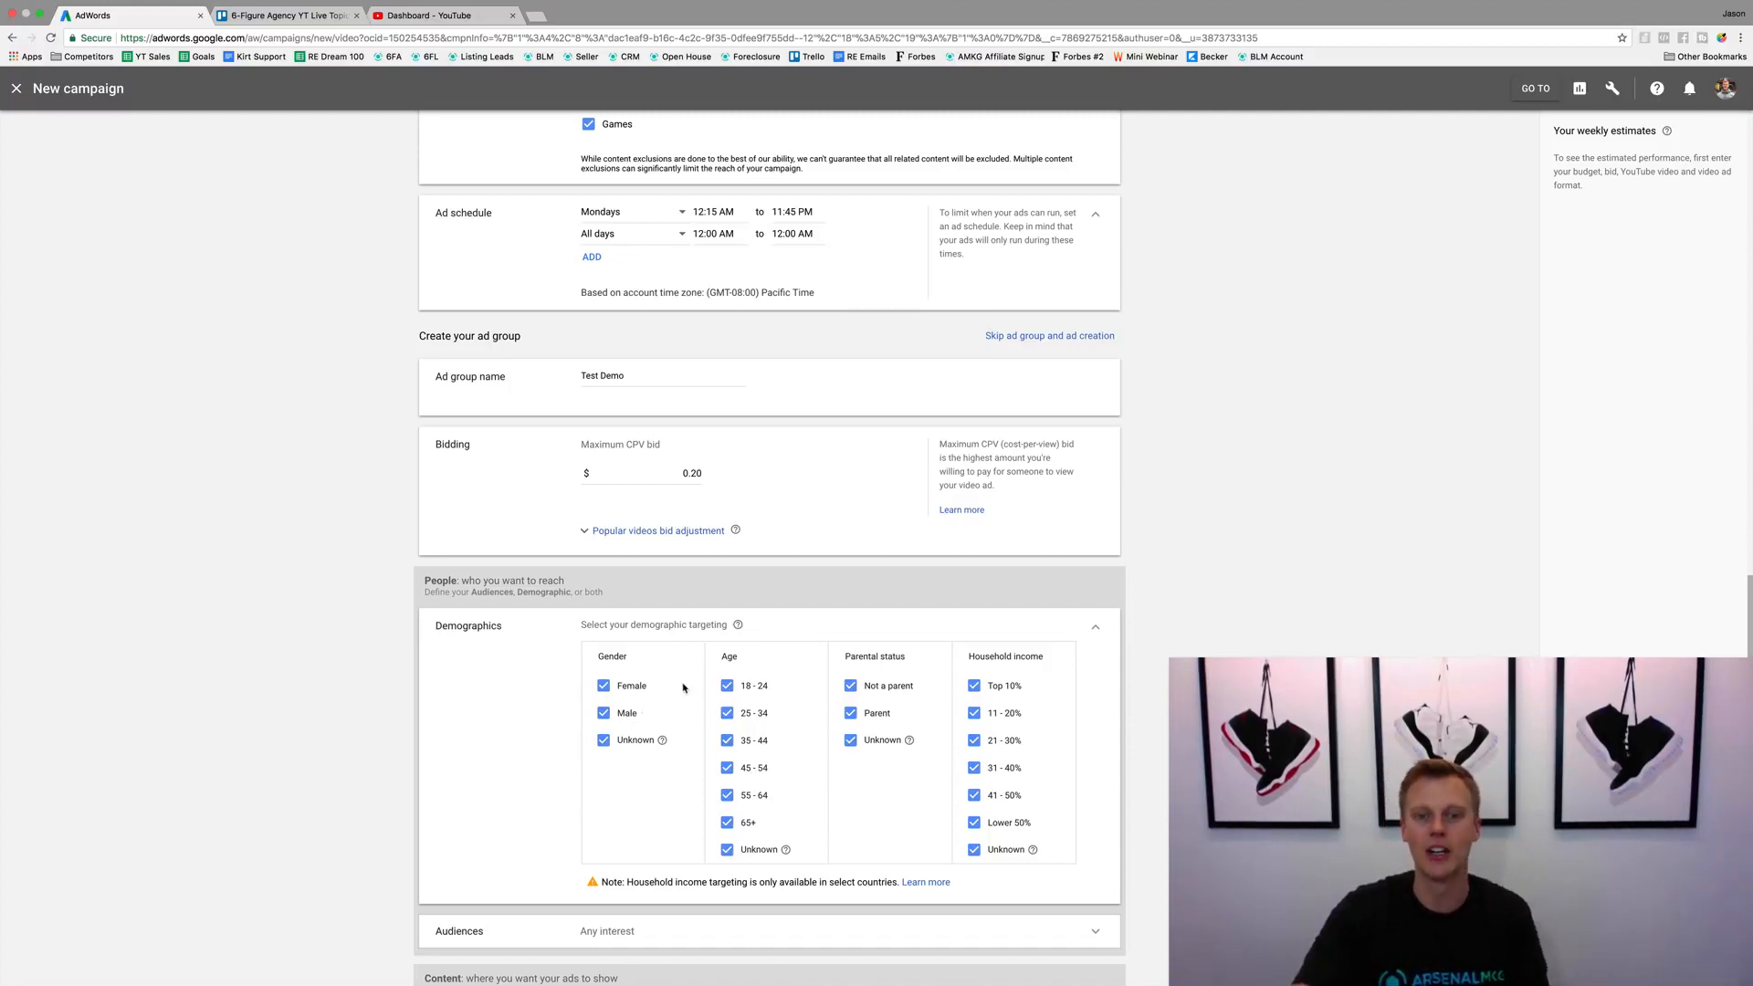
click(728, 823)
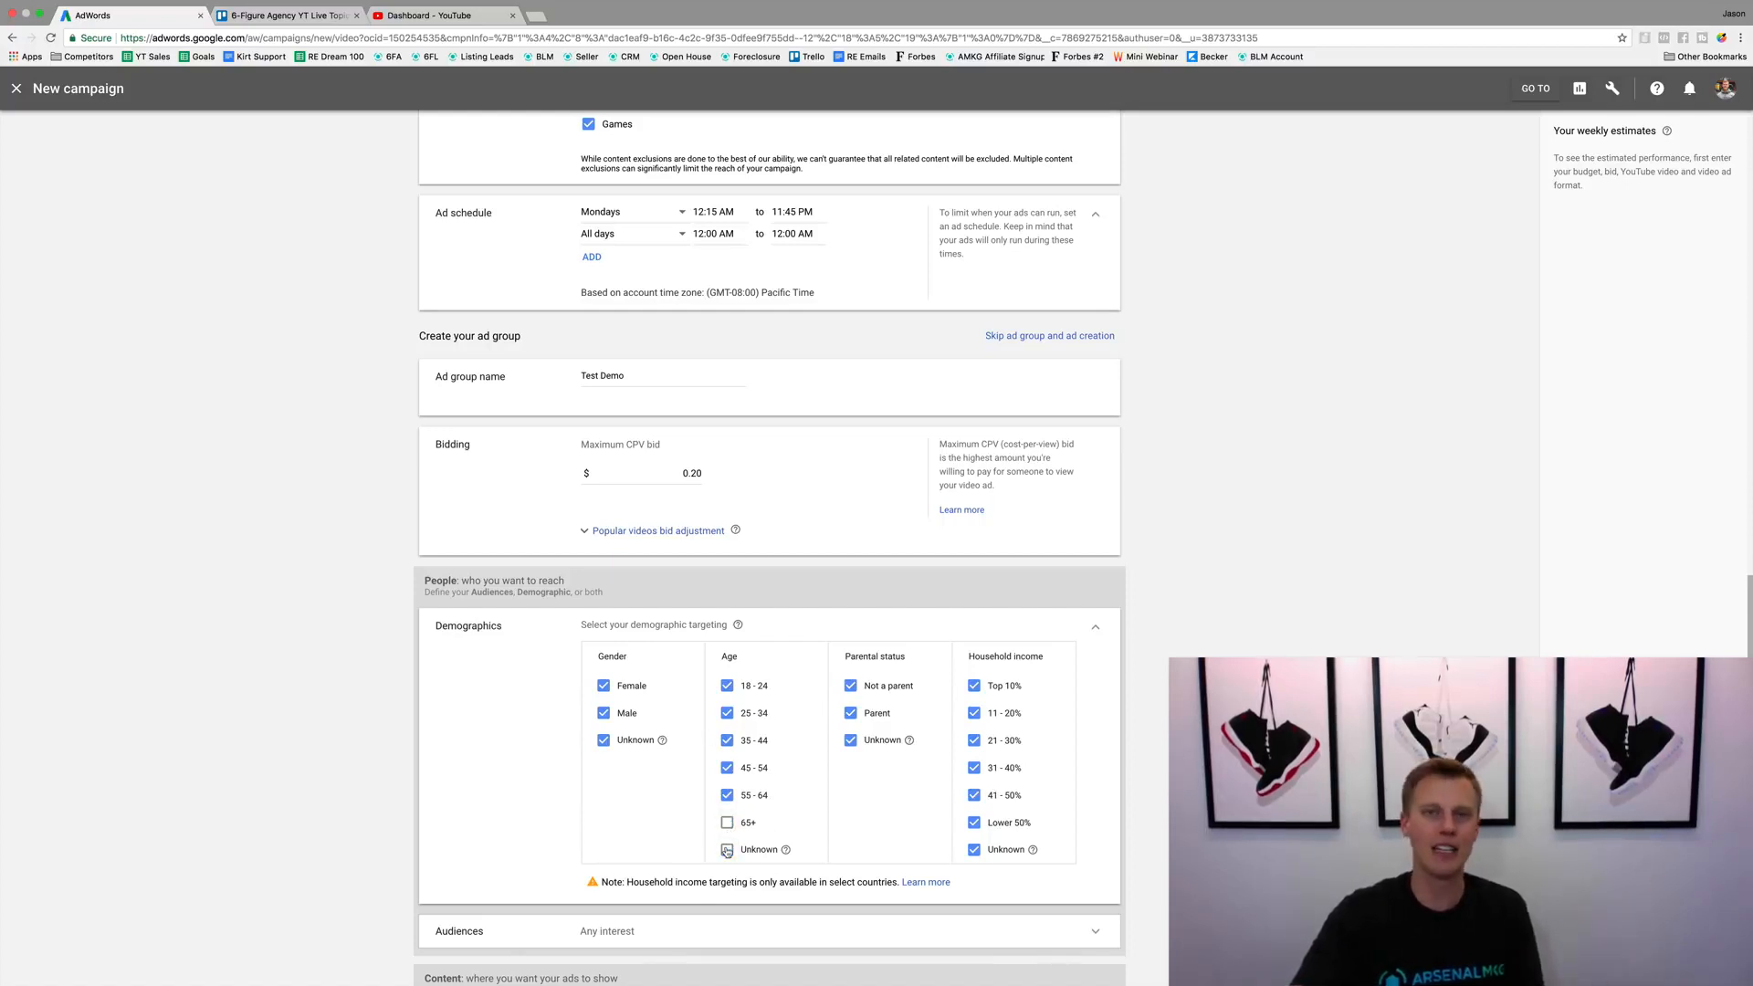
click(727, 849)
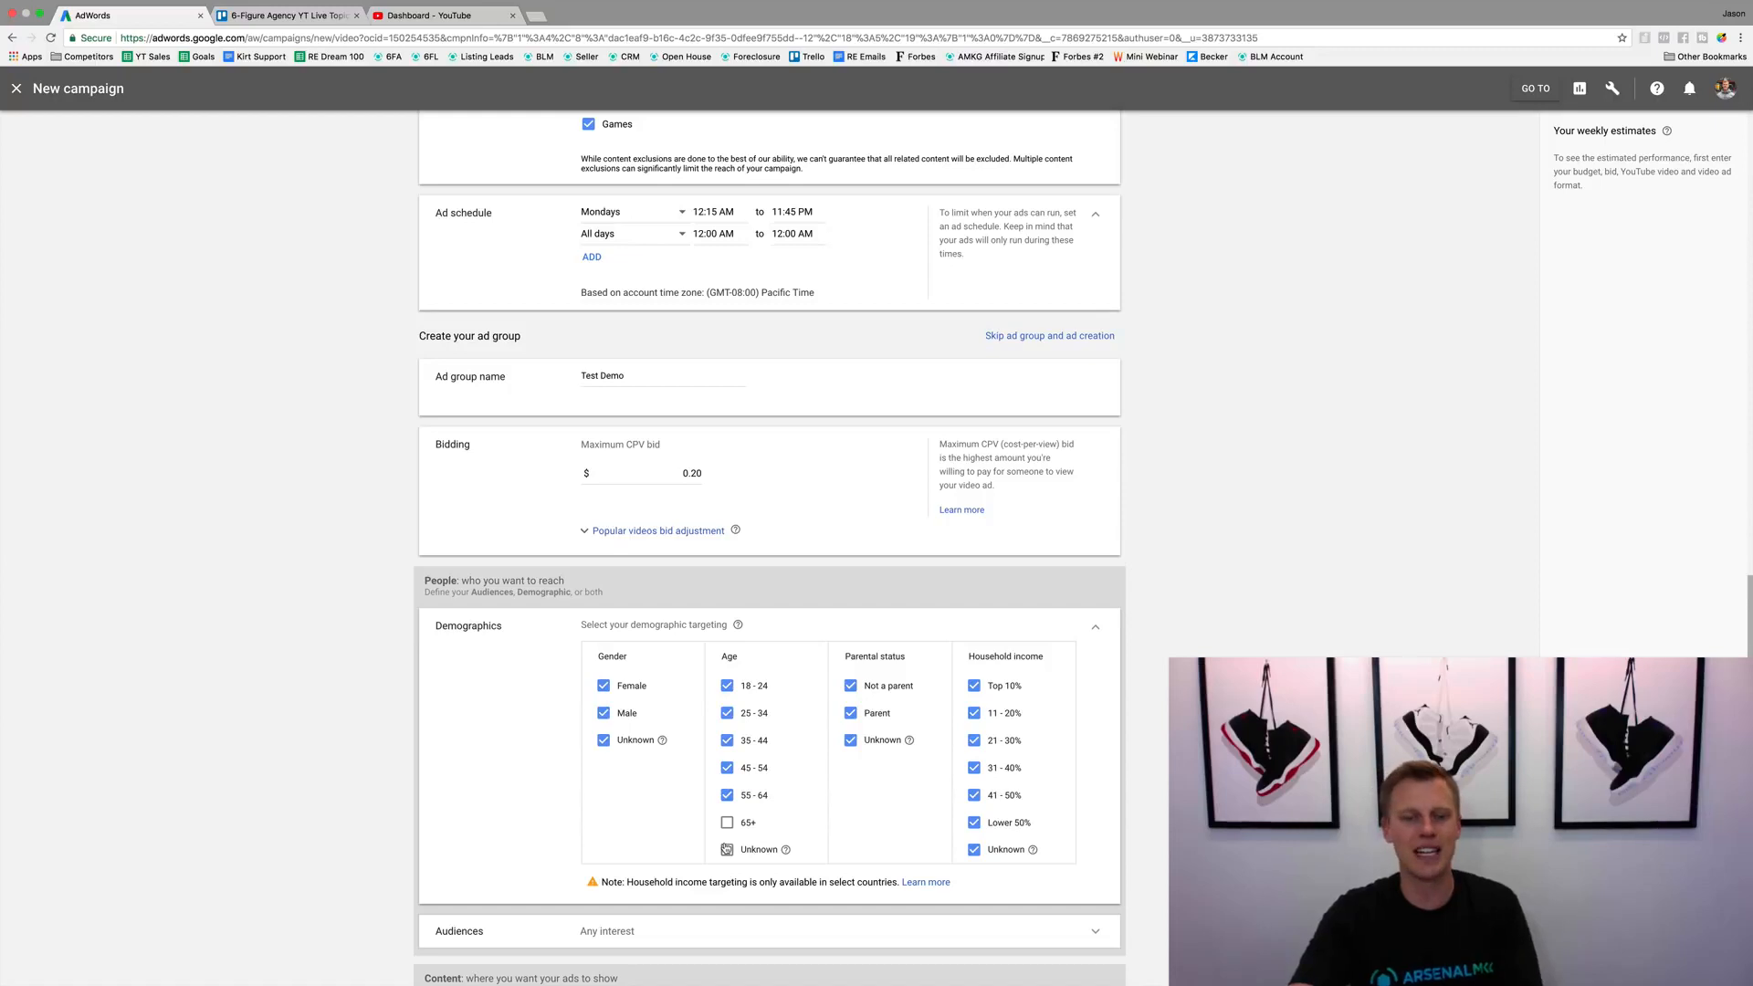
click(728, 686)
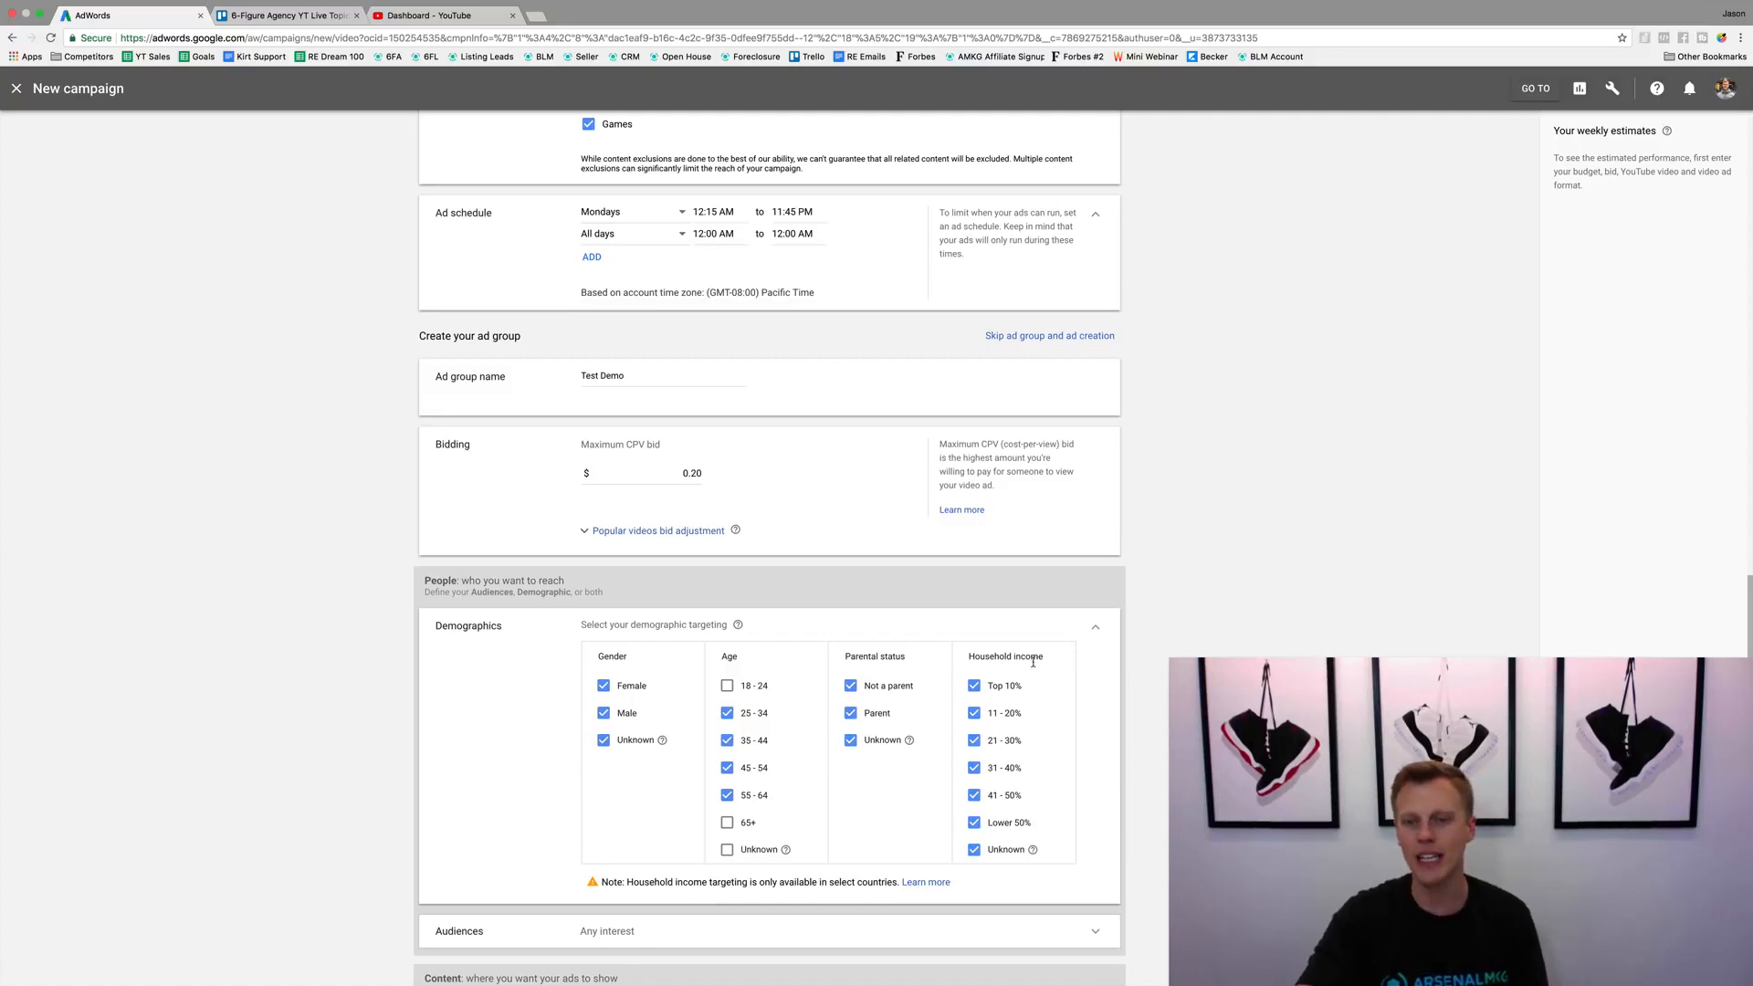
Step: Exclude the Unknown, Lower 50% and 41 - 50% household income brackets from the demographic targeting
drag(1046, 659, 964, 663)
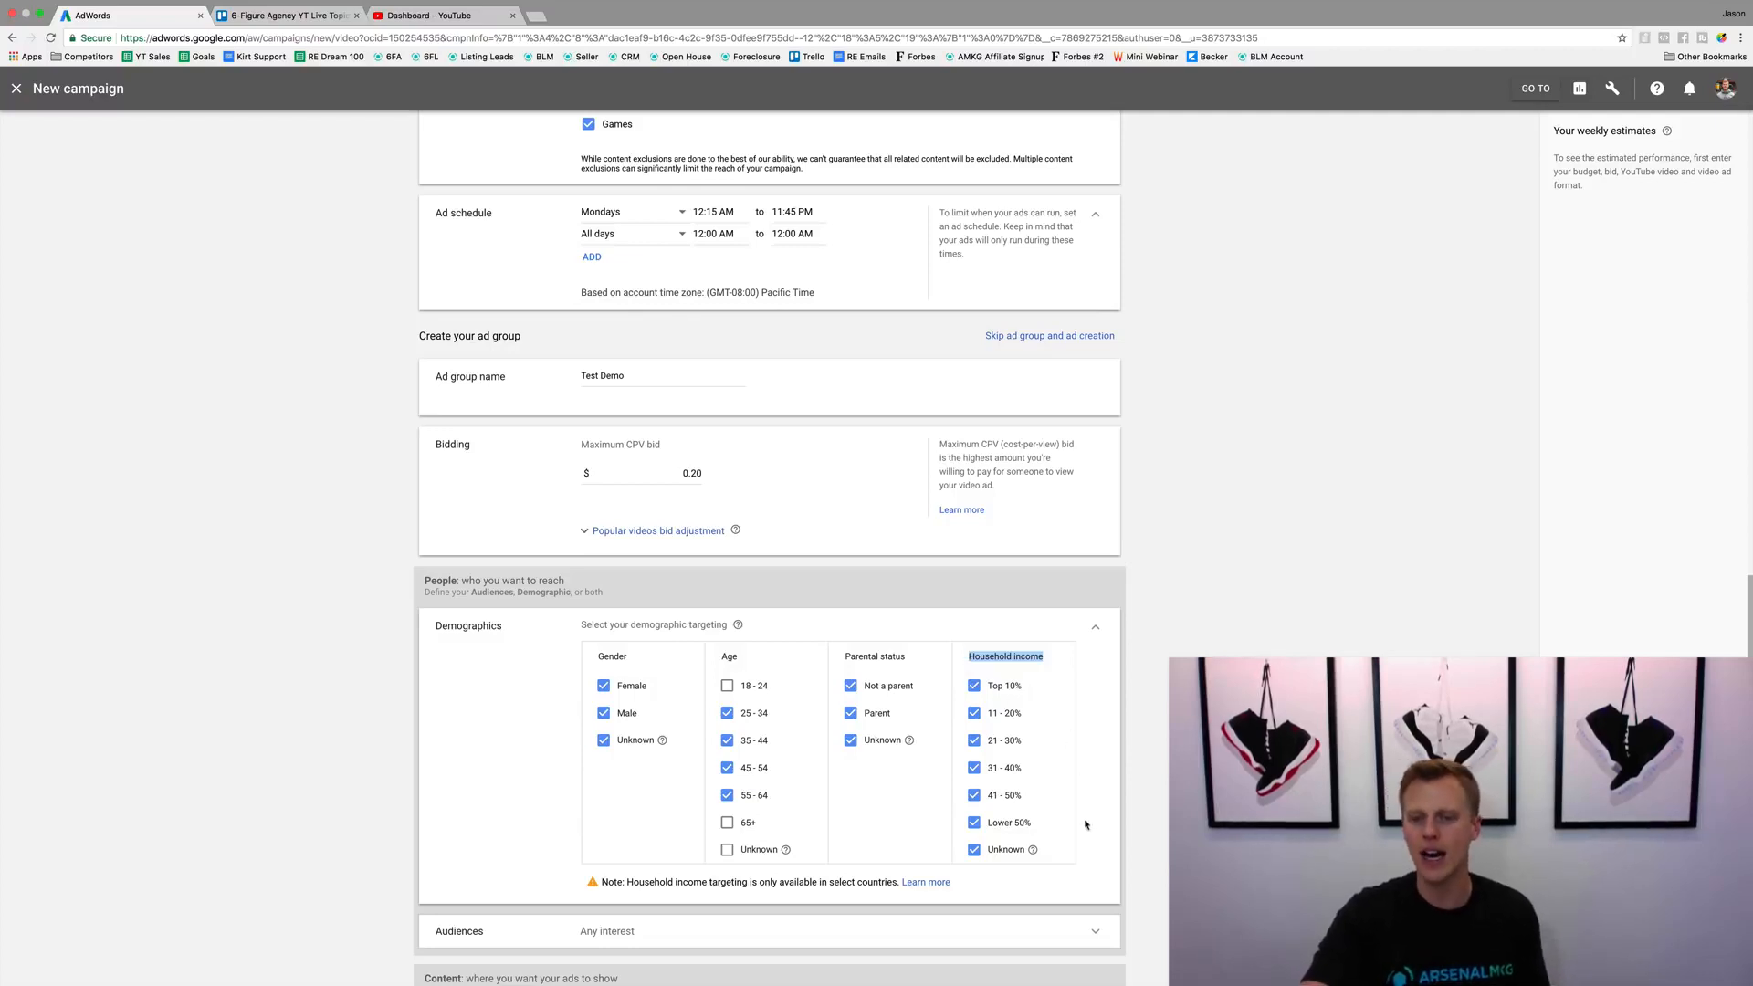
click(974, 850)
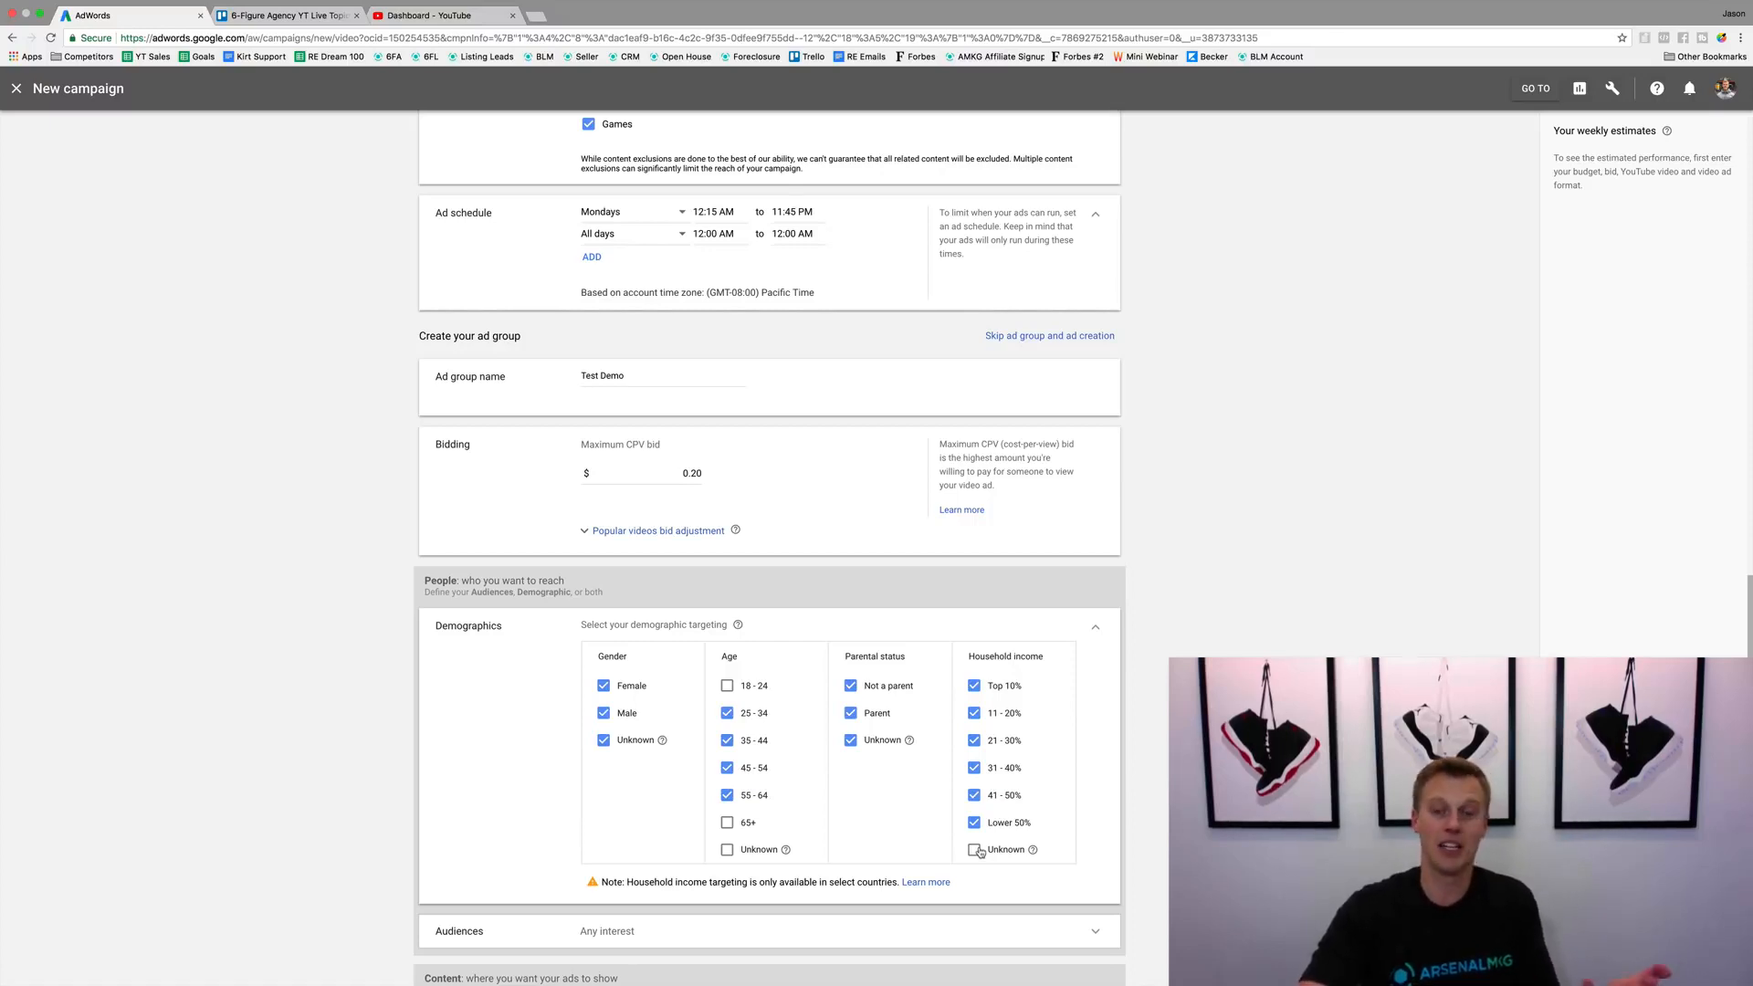
click(974, 822)
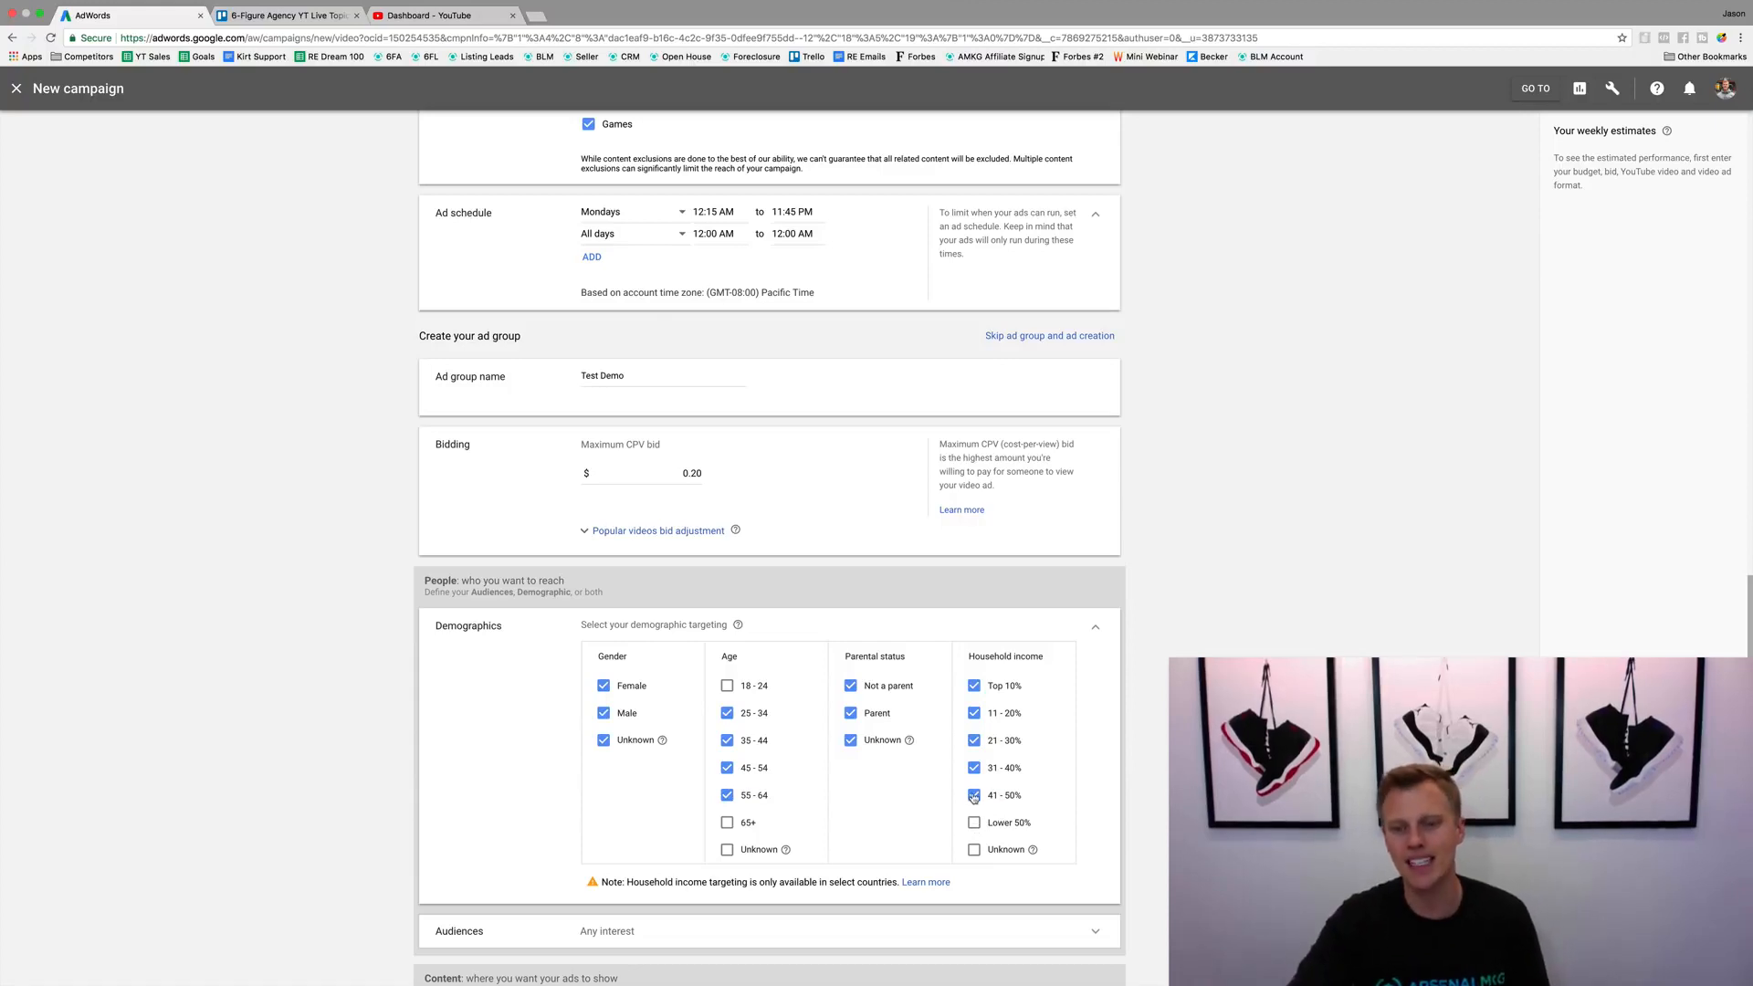
click(973, 796)
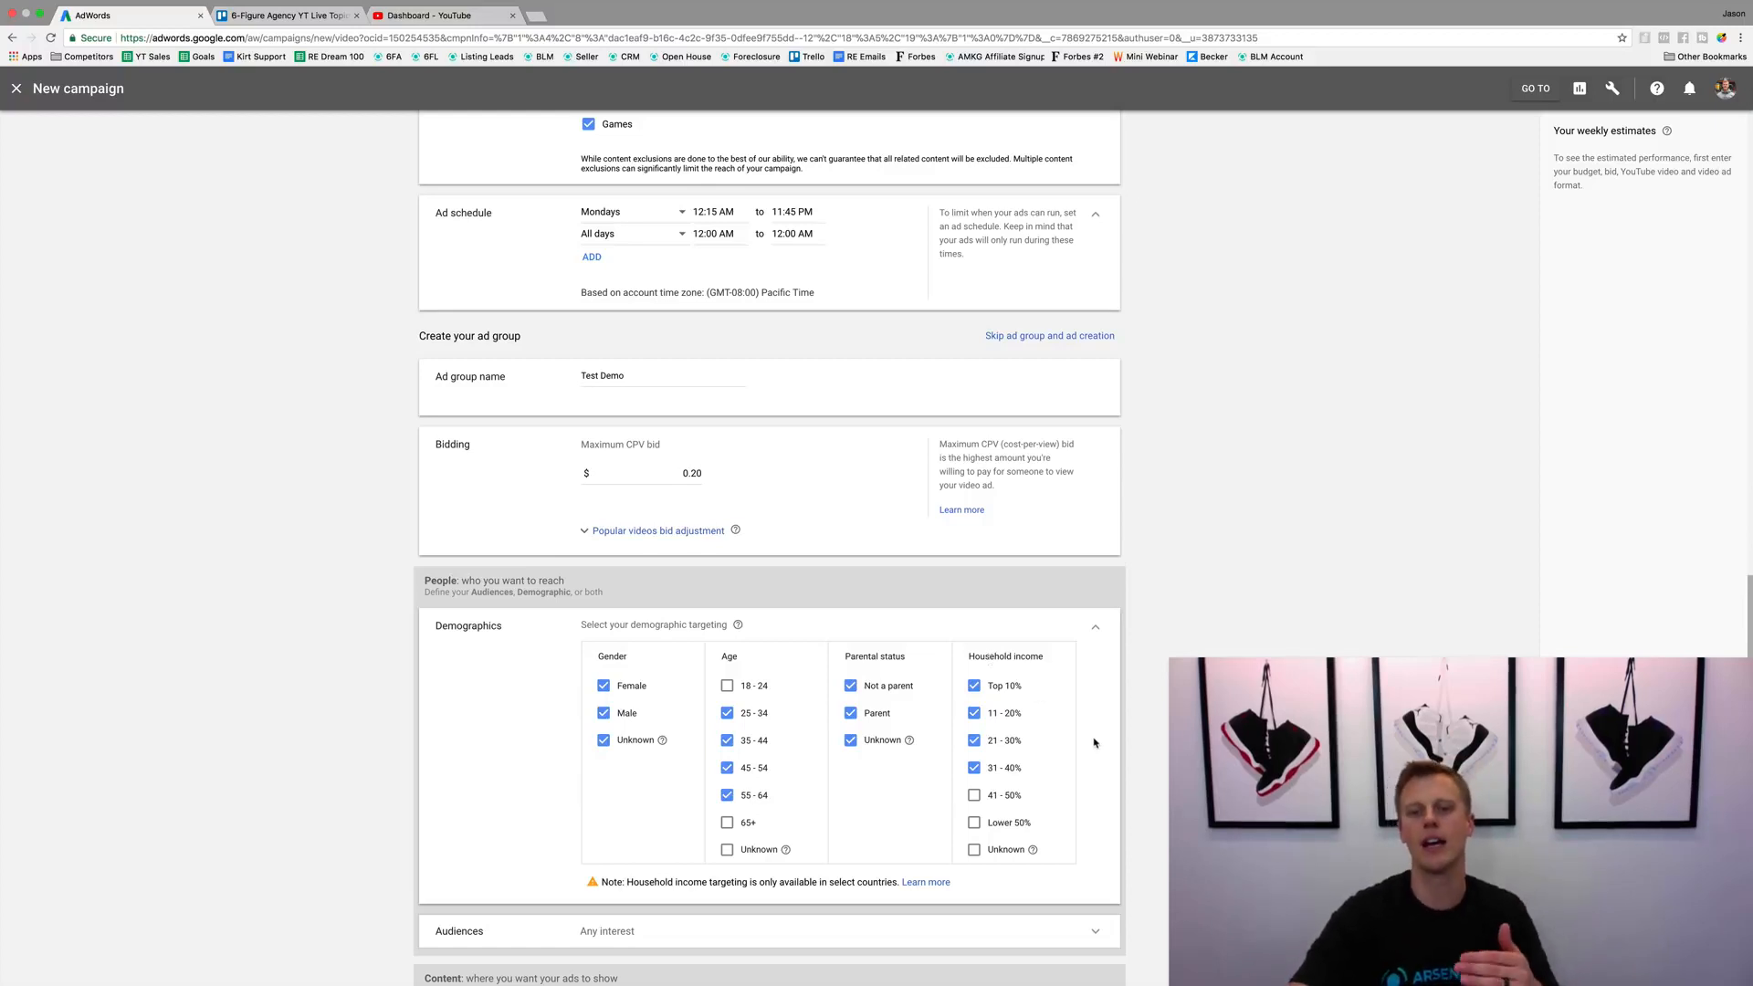
Step: Examine the audience targeting options, covering the affinity groups and the in-market categories under intent and life events
scroll(886, 741, down, 5)
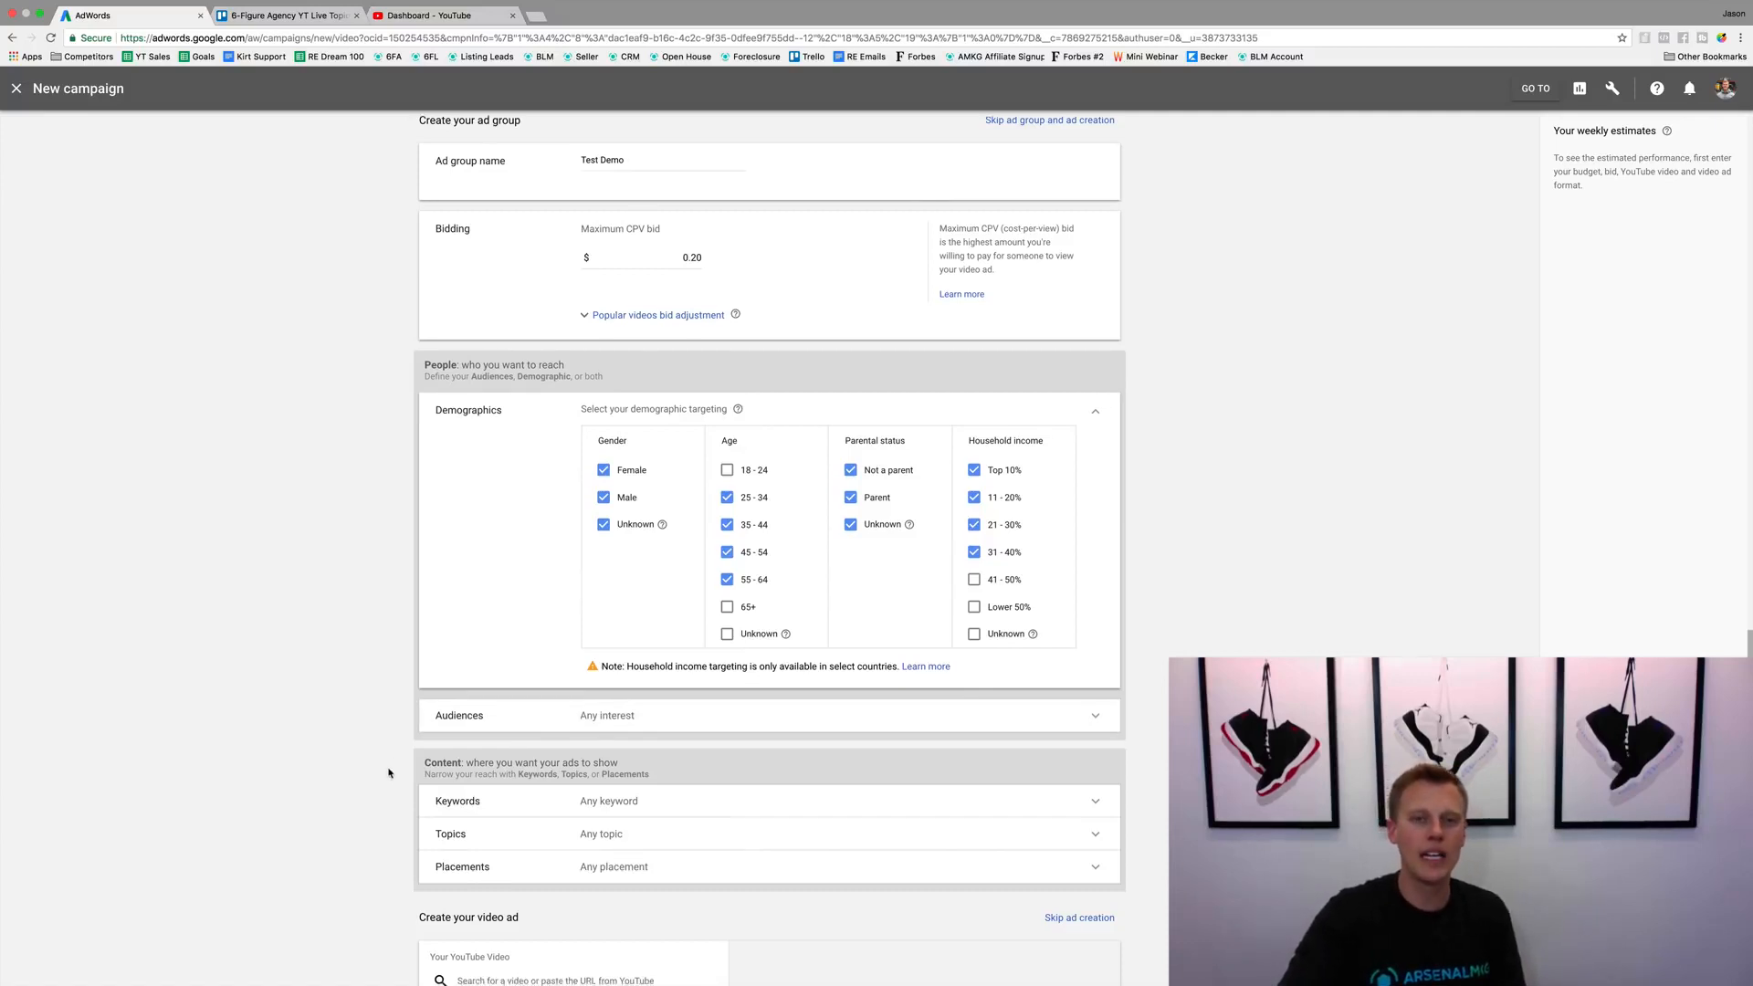
scroll(391, 769, down, 6)
scroll(390, 773, up, 1)
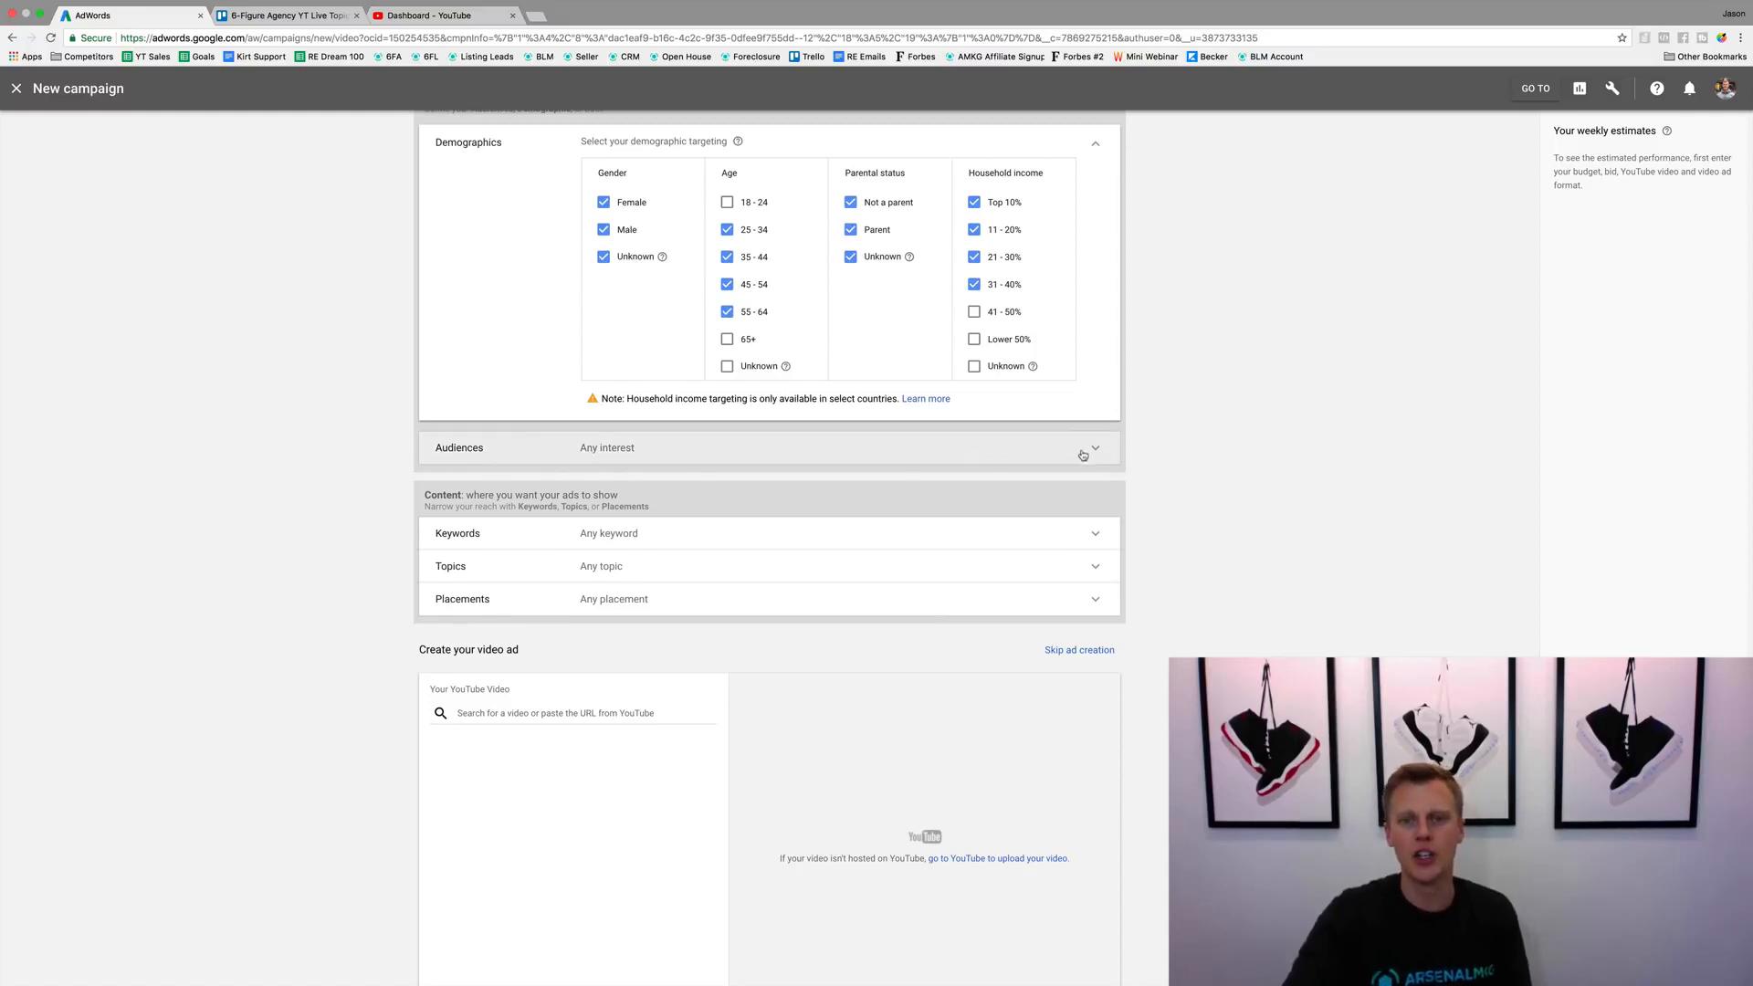
click(497, 450)
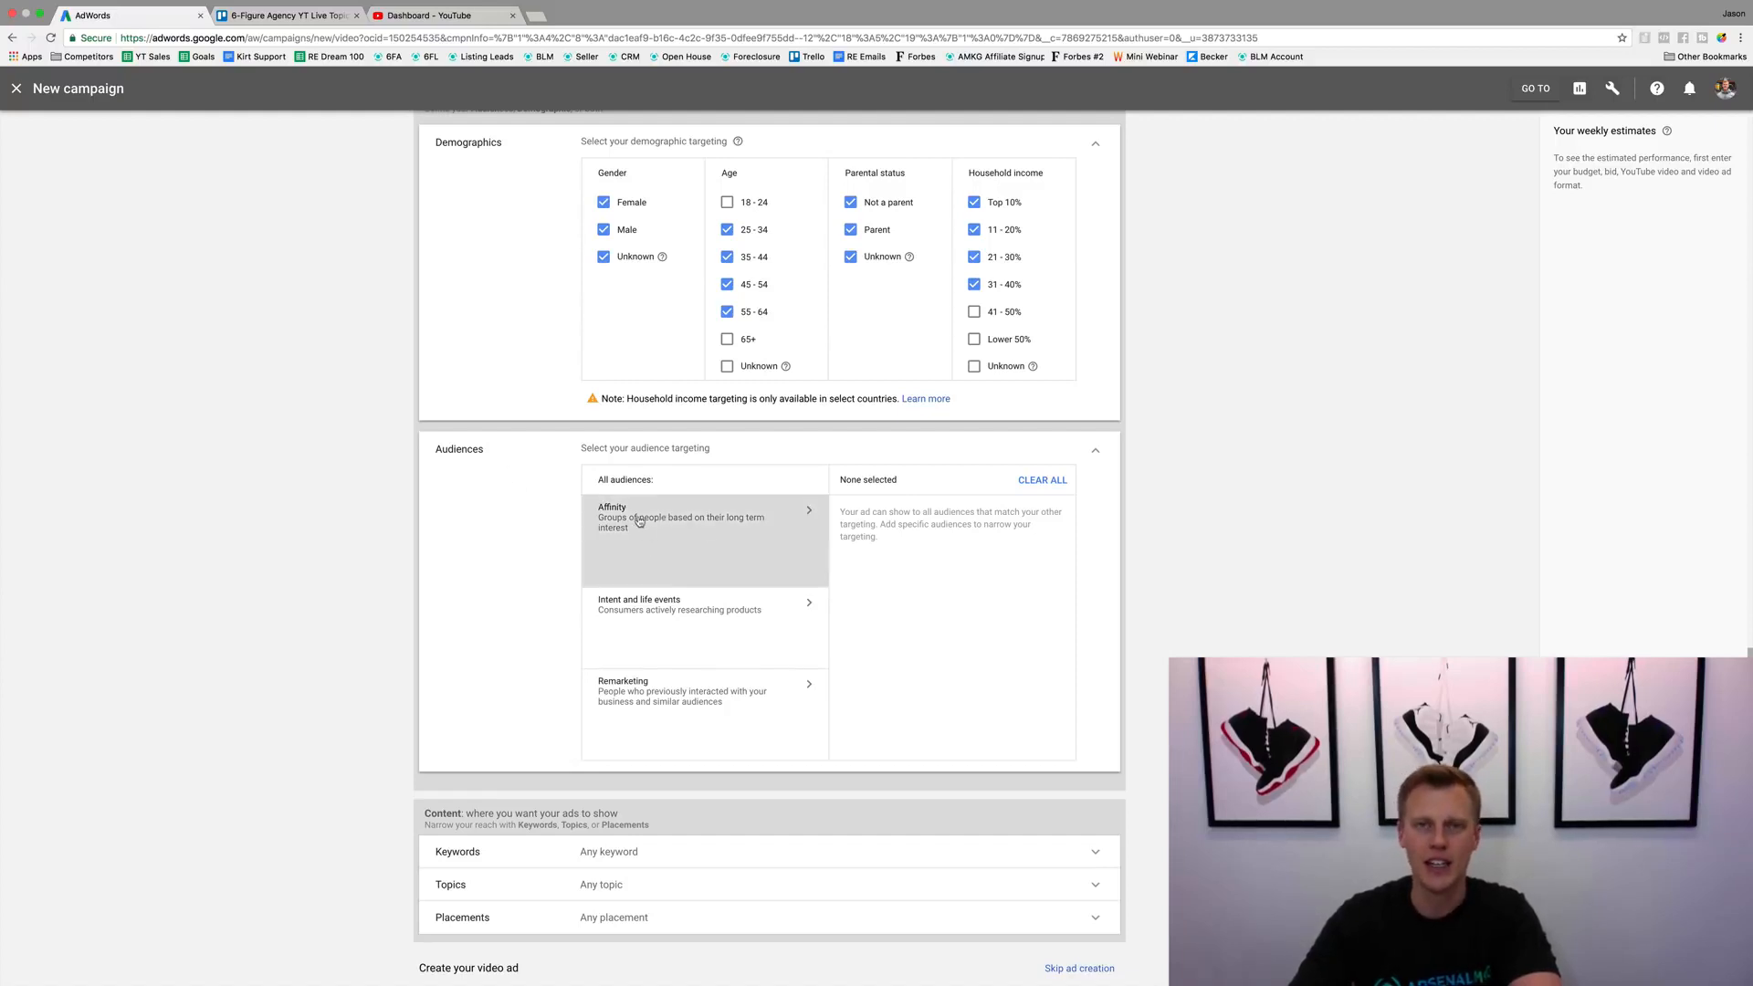
click(727, 523)
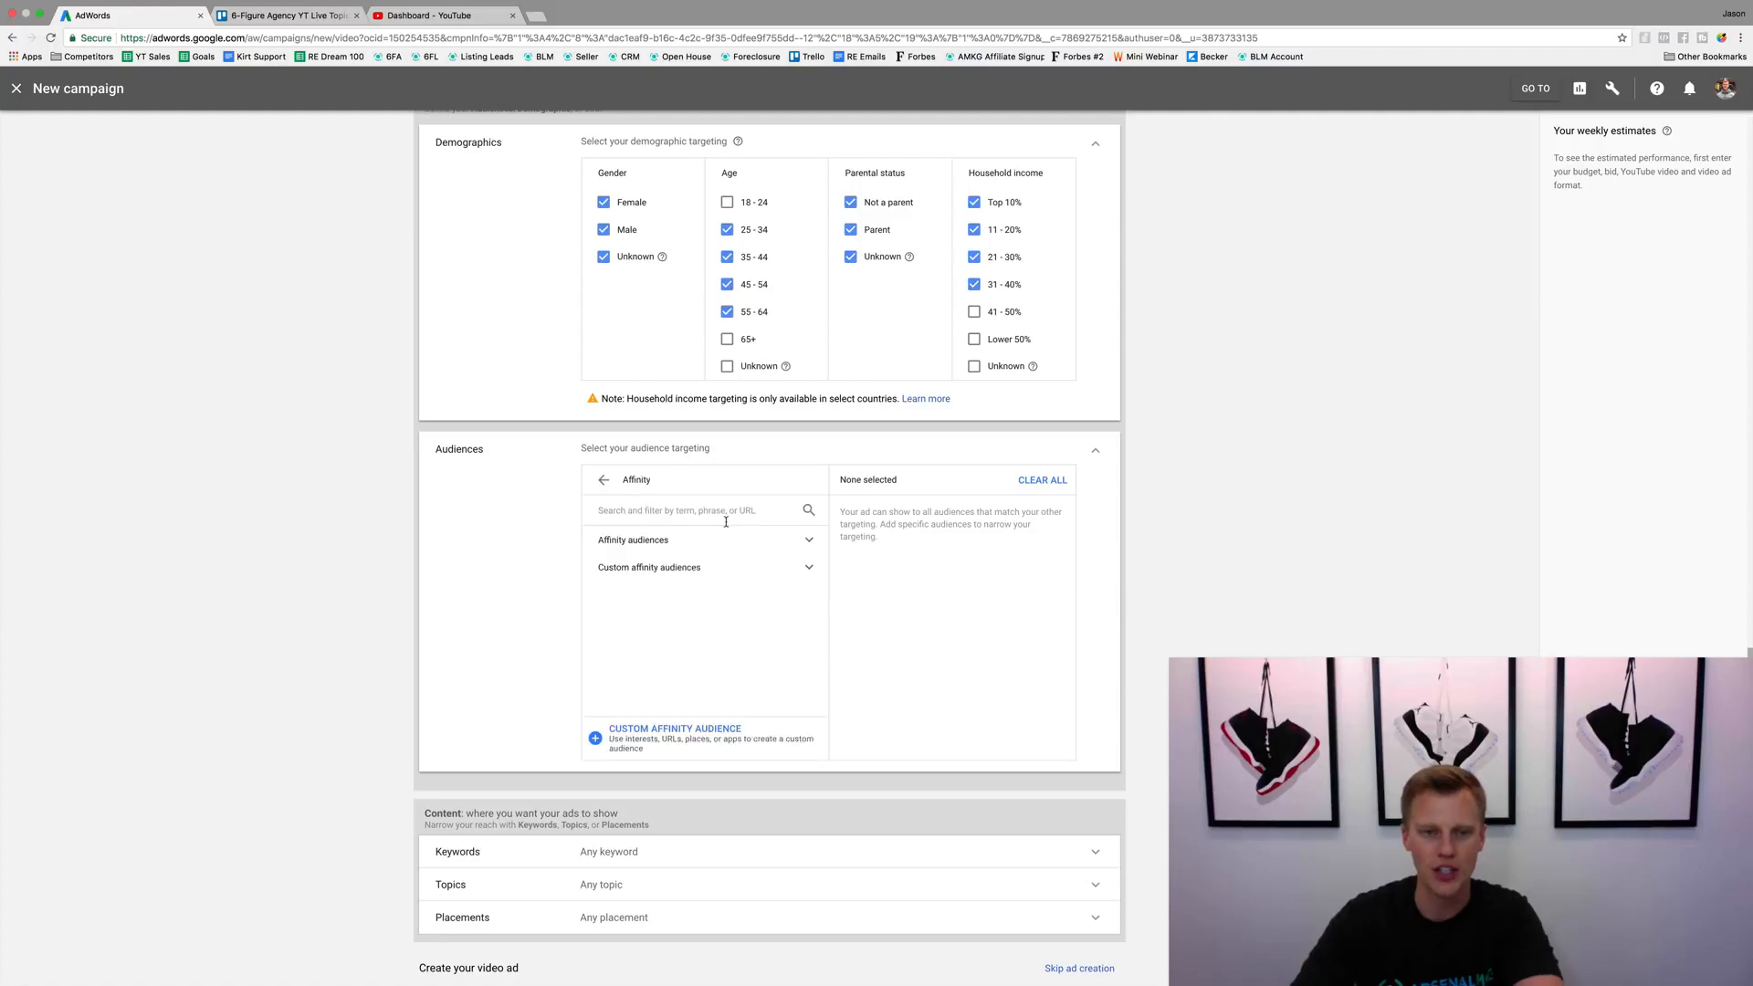
click(603, 480)
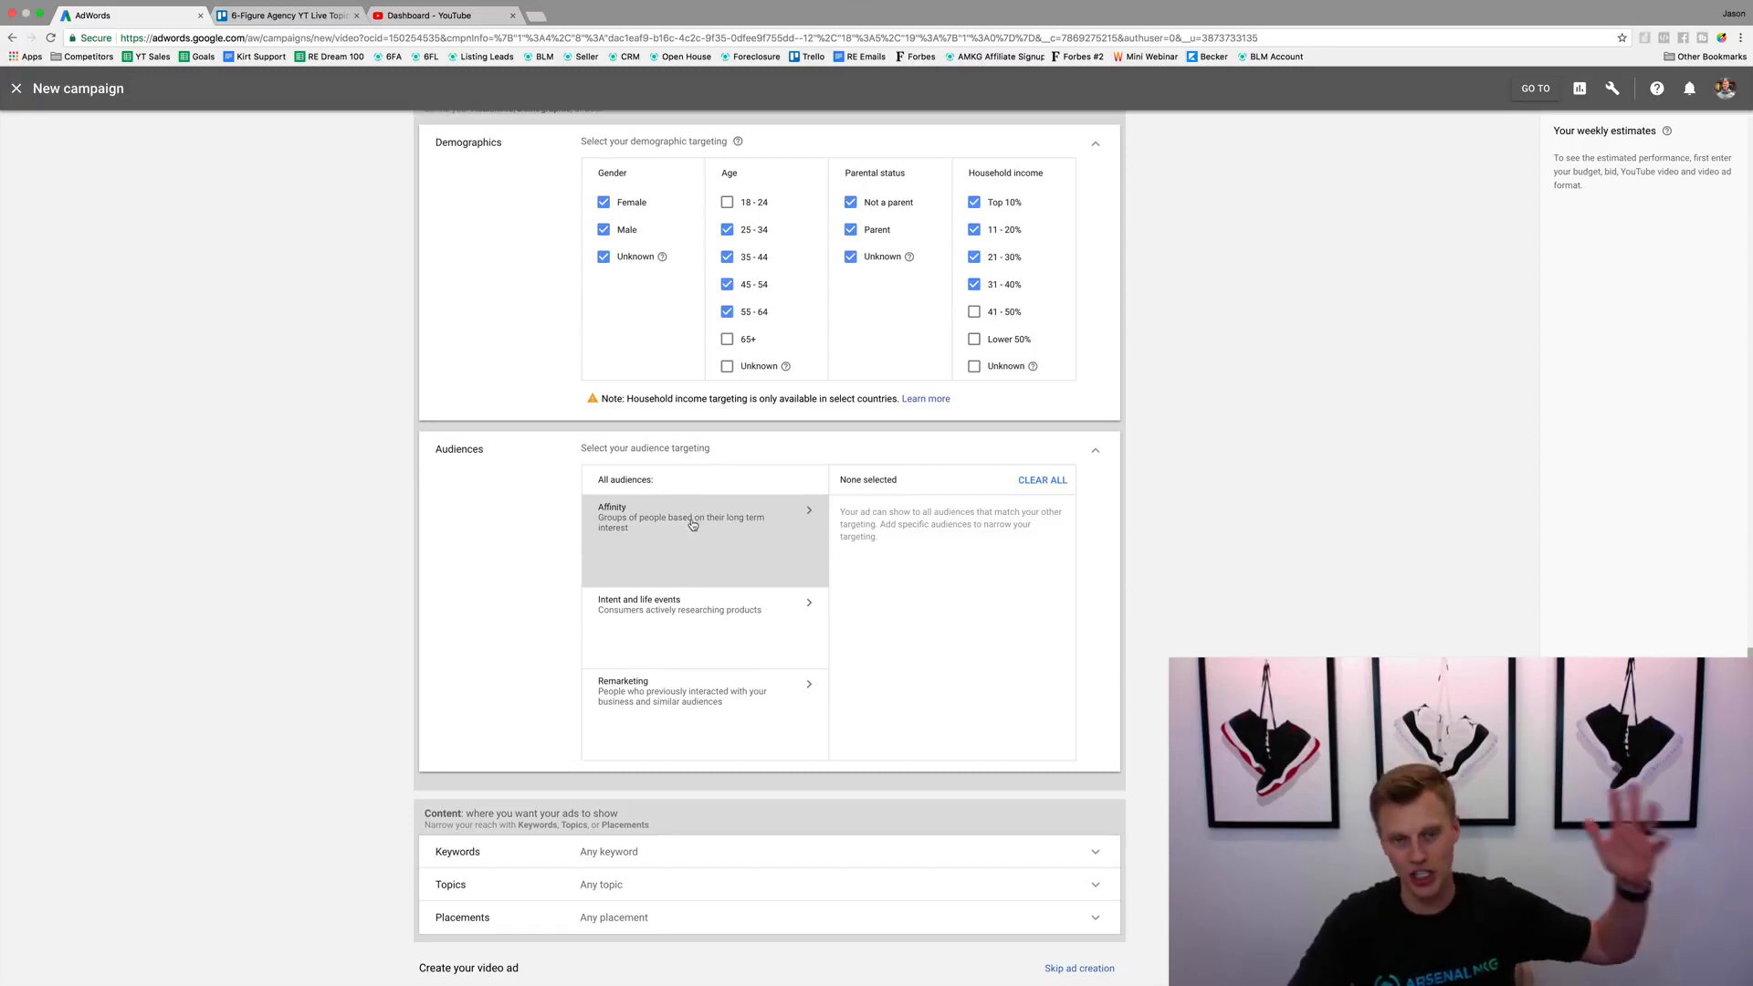
click(717, 617)
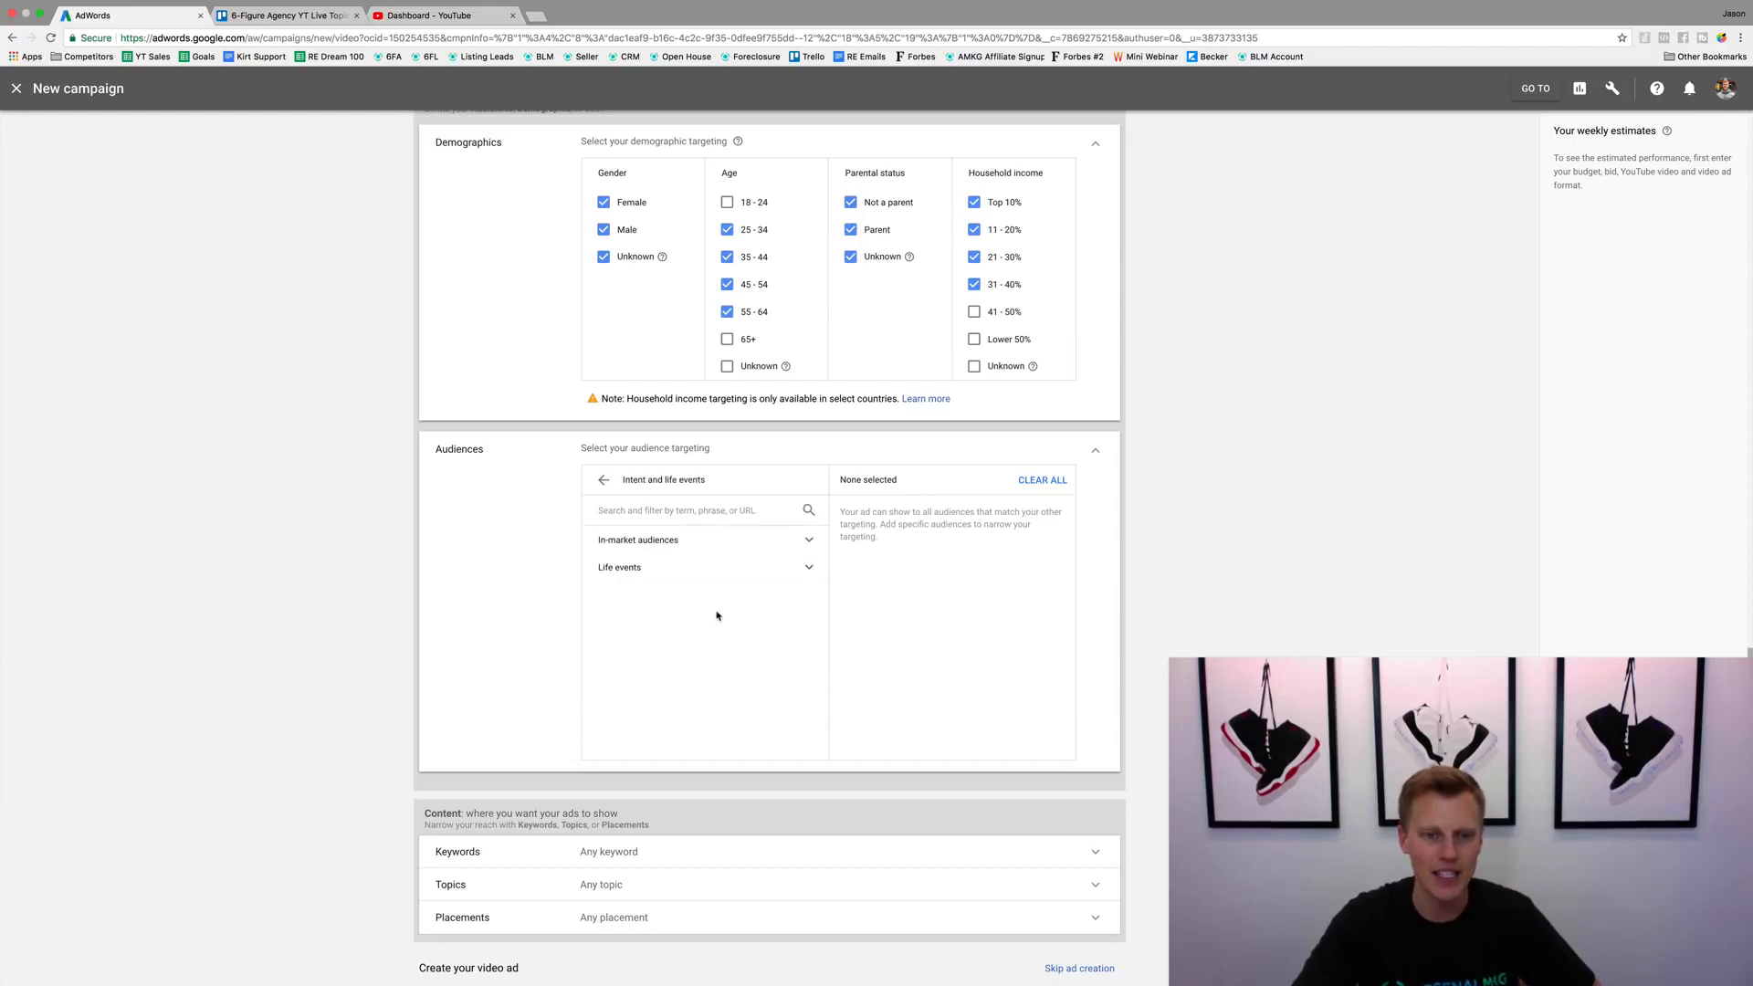
click(710, 546)
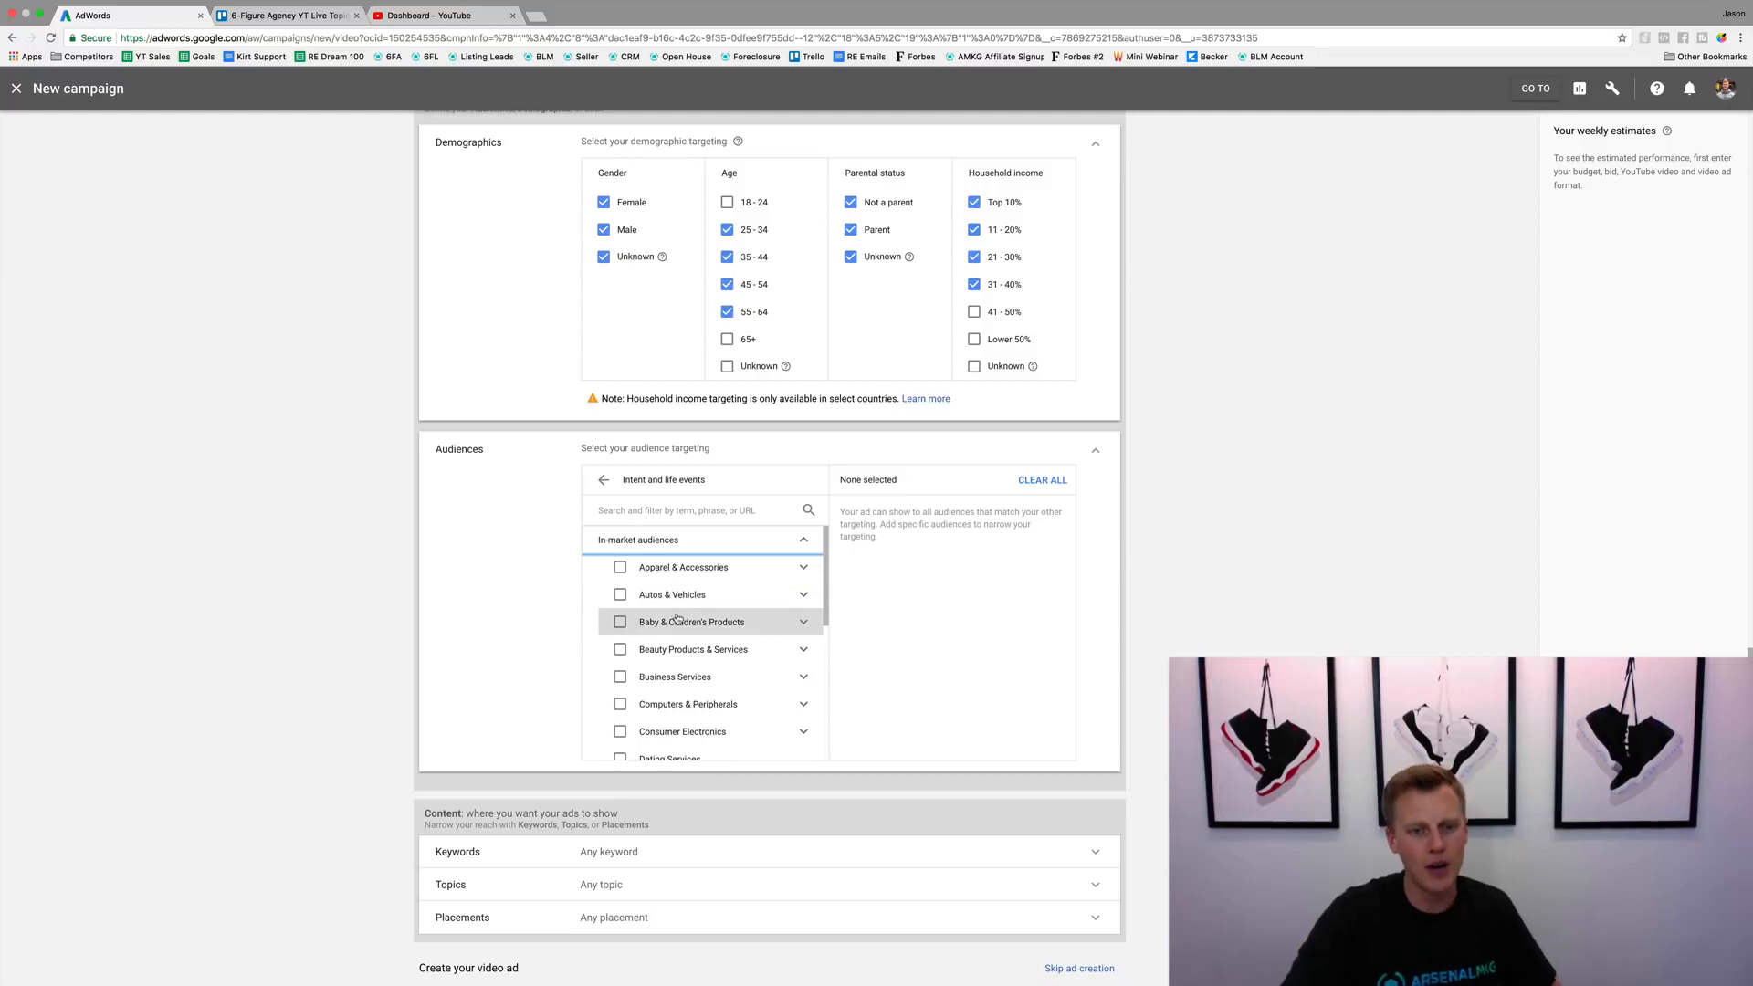
scroll(698, 676, down, 2)
scroll(698, 676, down, 5)
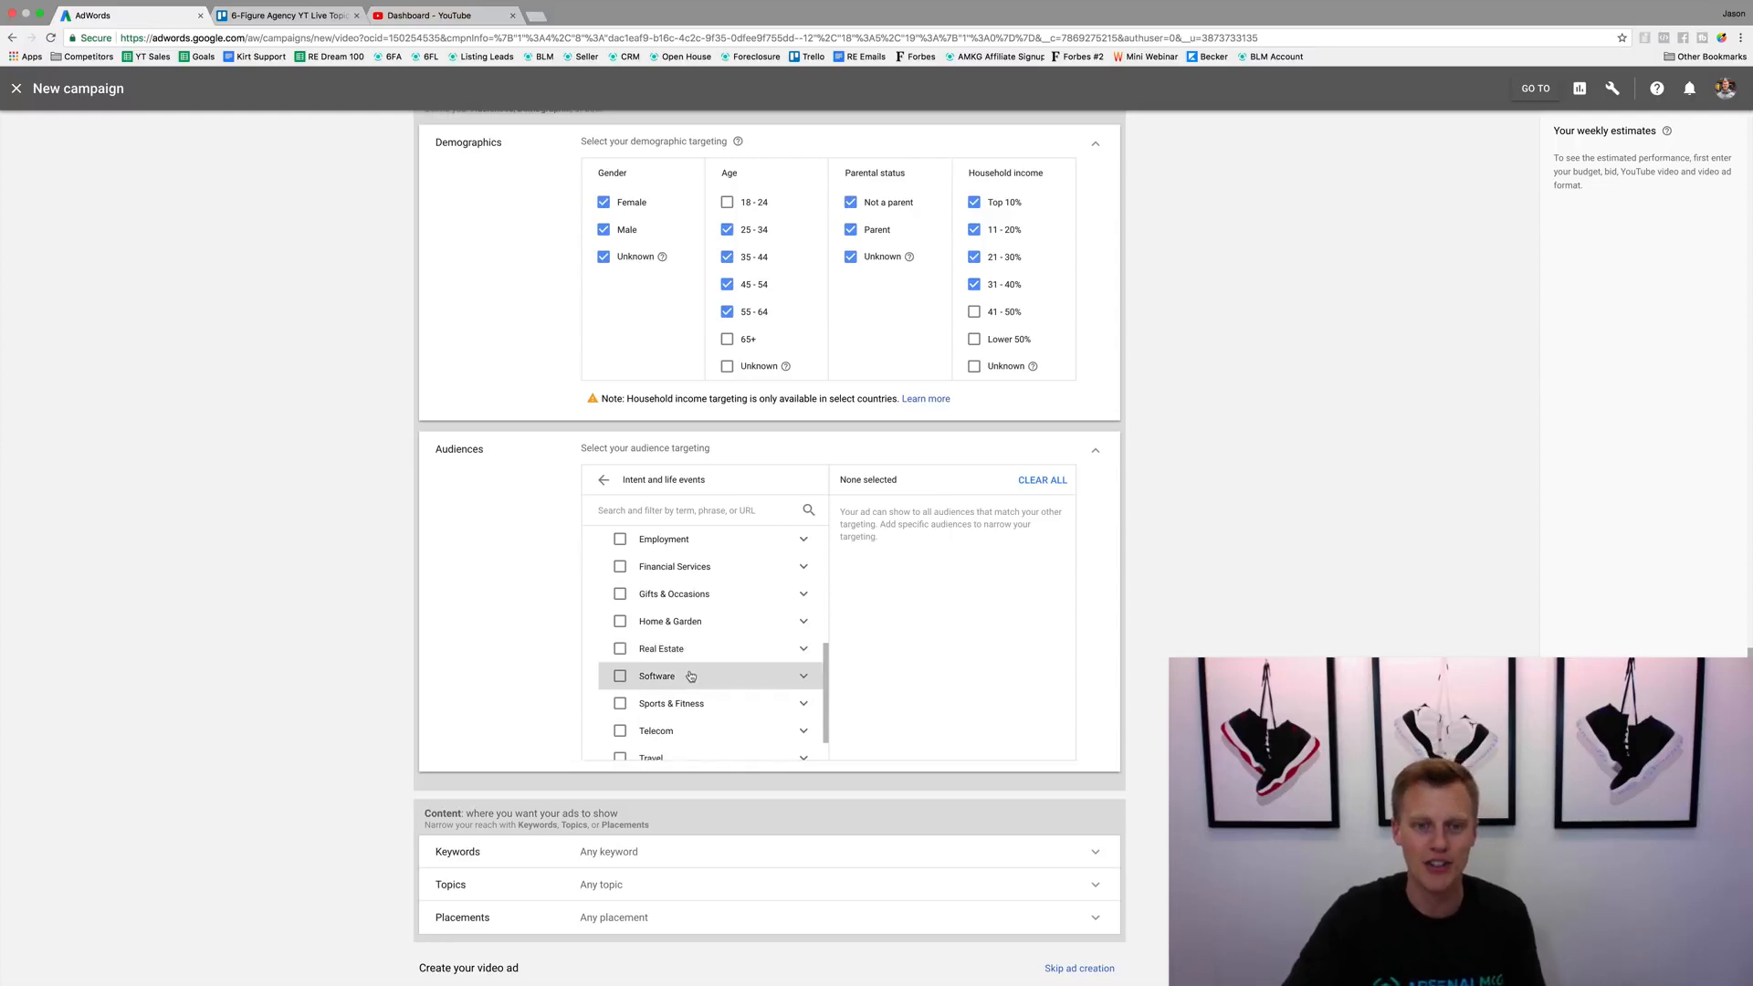
scroll(691, 672, down, 1)
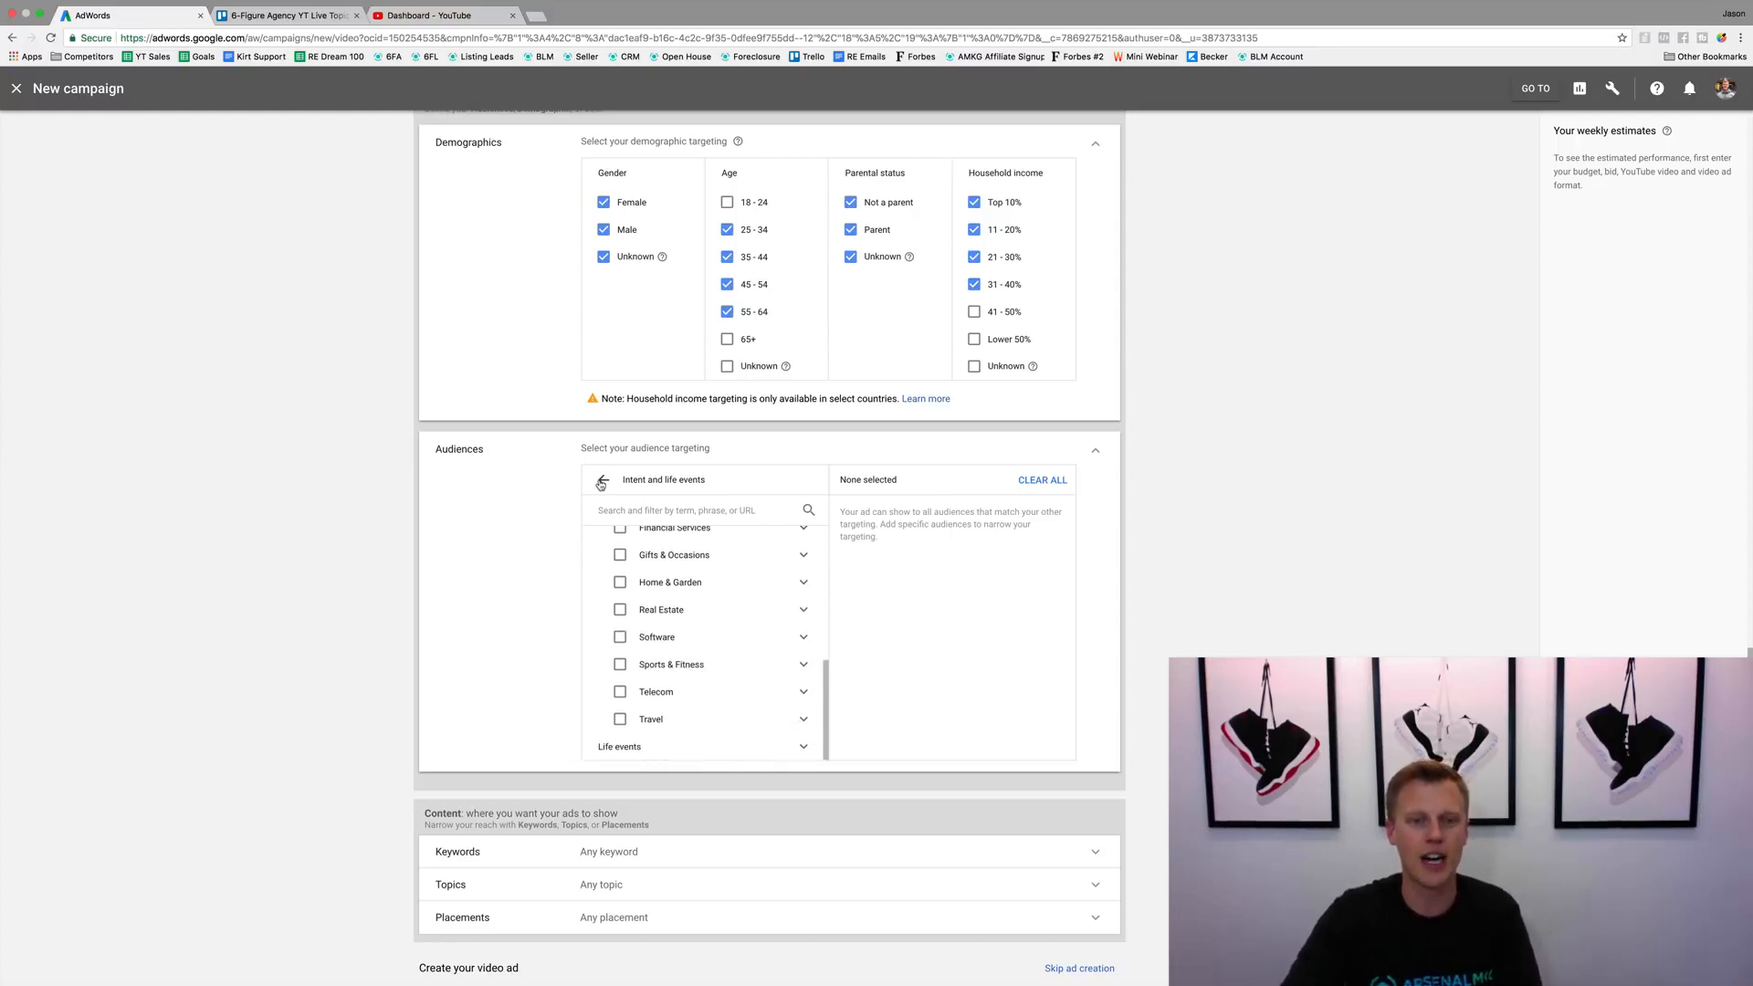
click(603, 479)
Step: Review the remarketing lists and their similar audiences, then close the audience targeting without selecting any
click(659, 681)
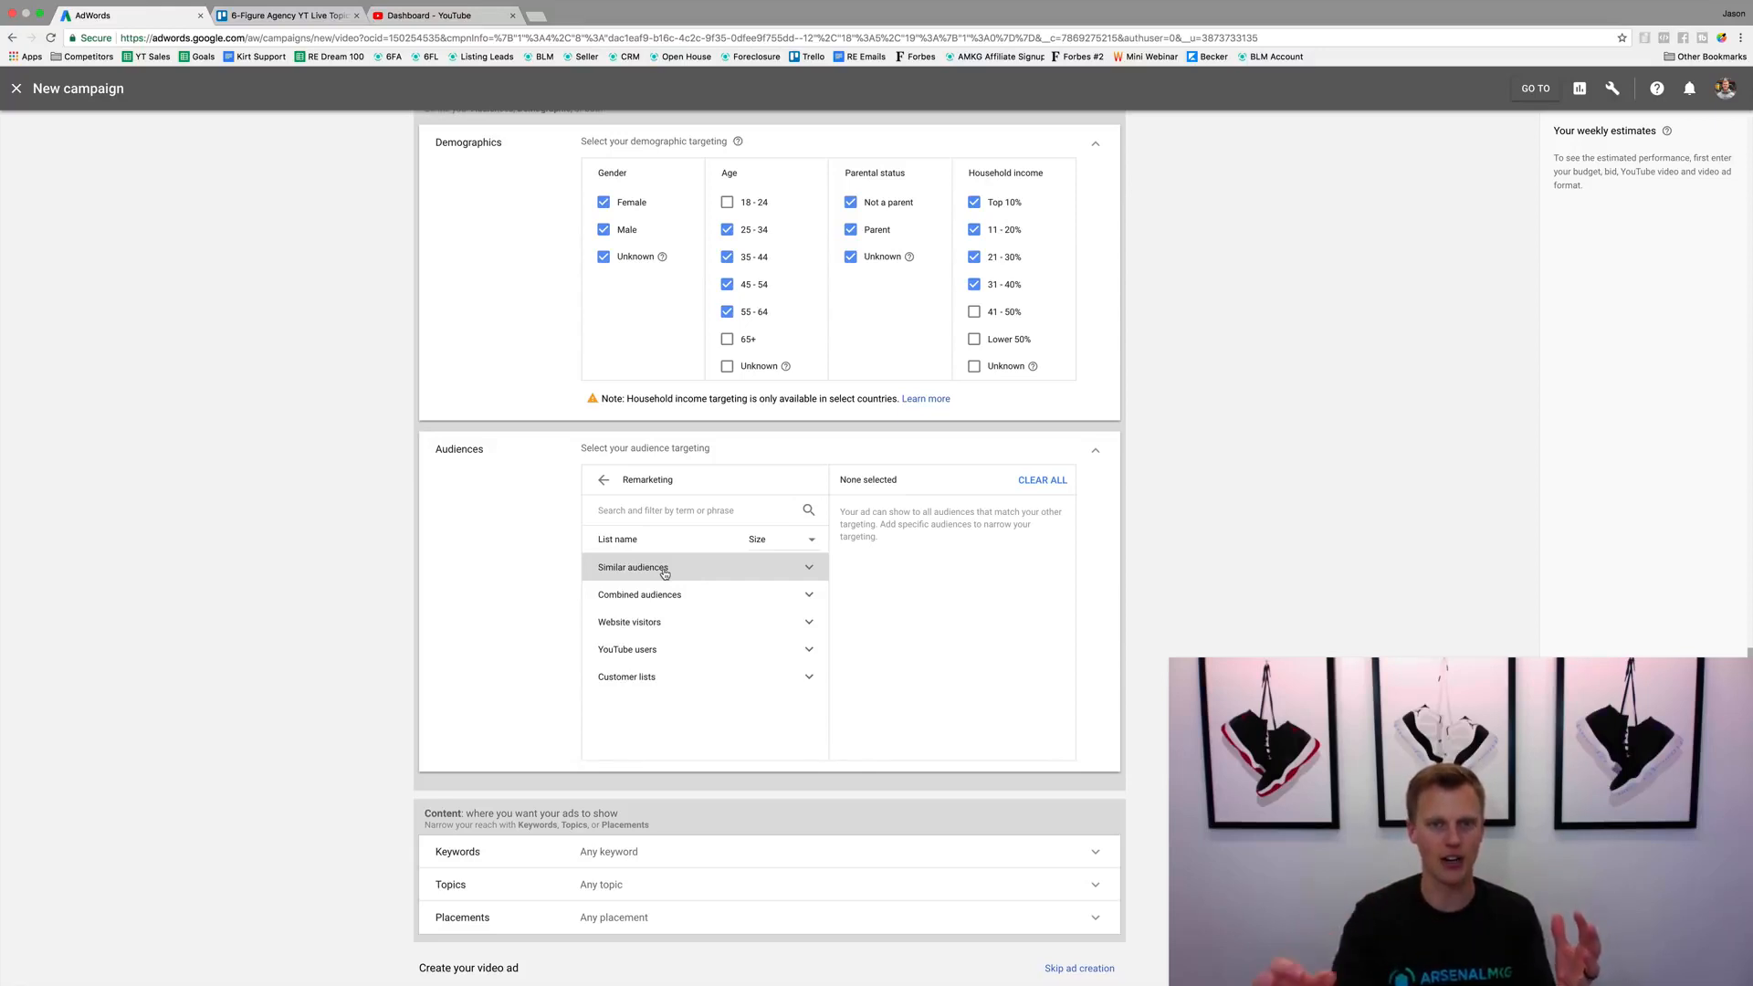
click(665, 572)
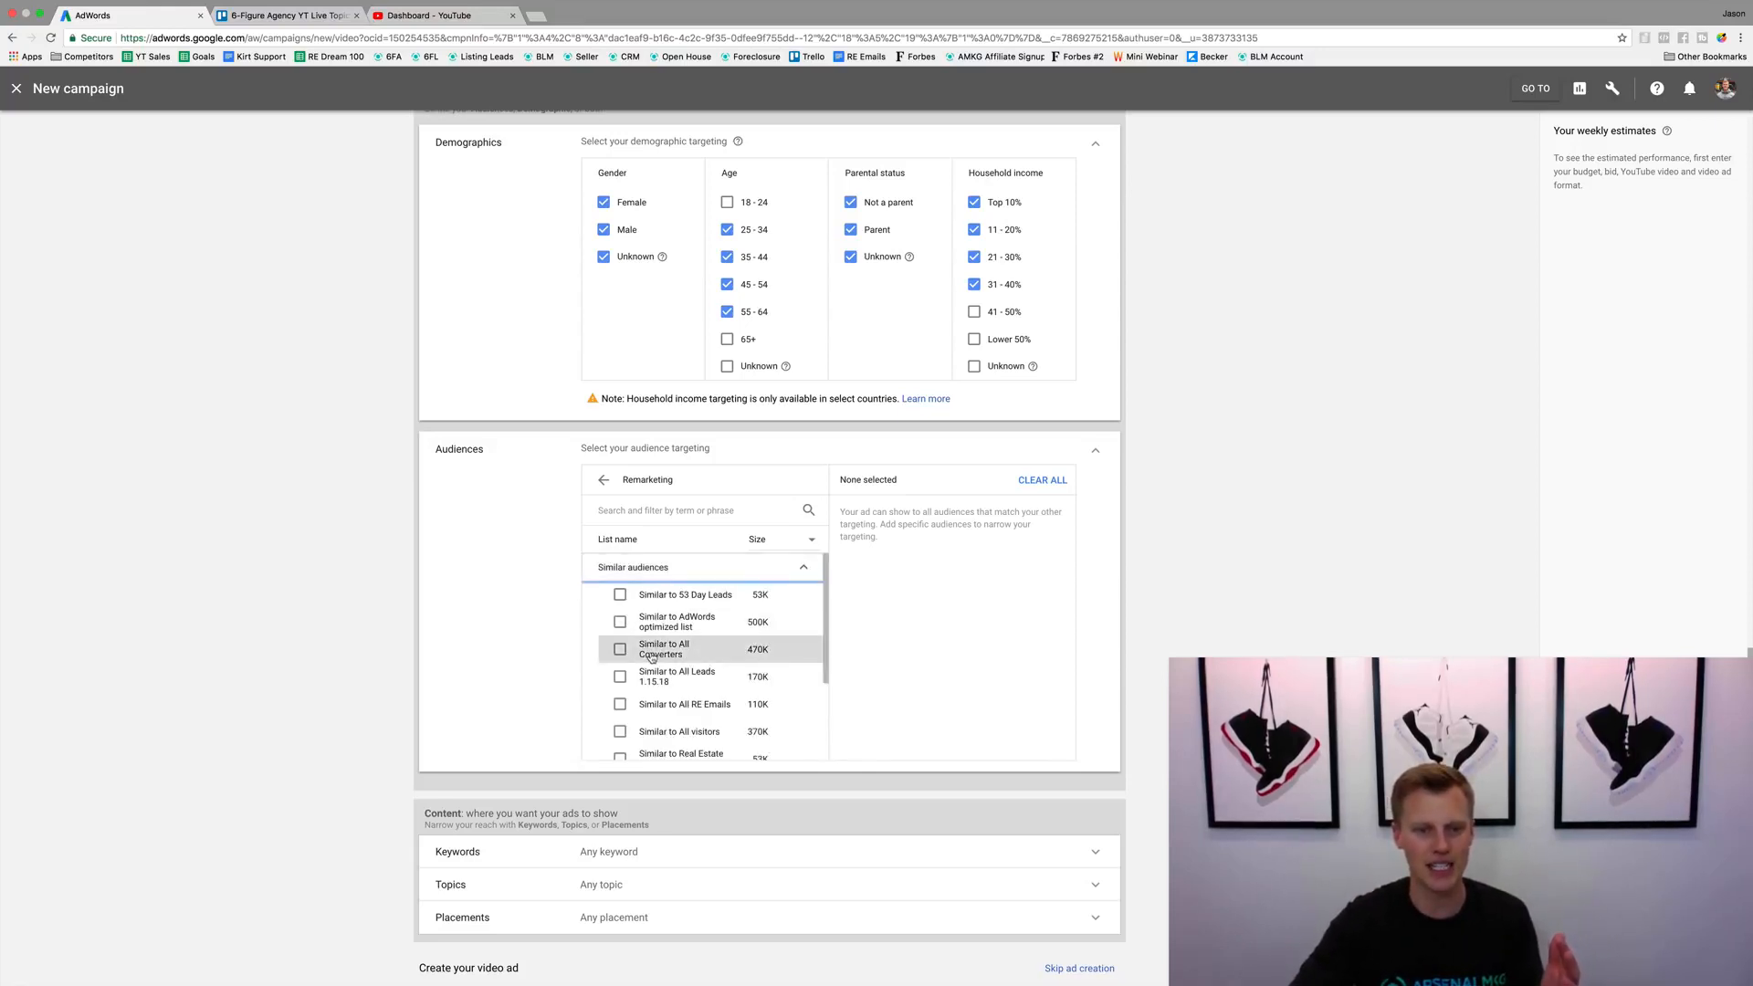
scroll(666, 653, down, 4)
scroll(663, 649, up, 3)
scroll(663, 649, up, 1)
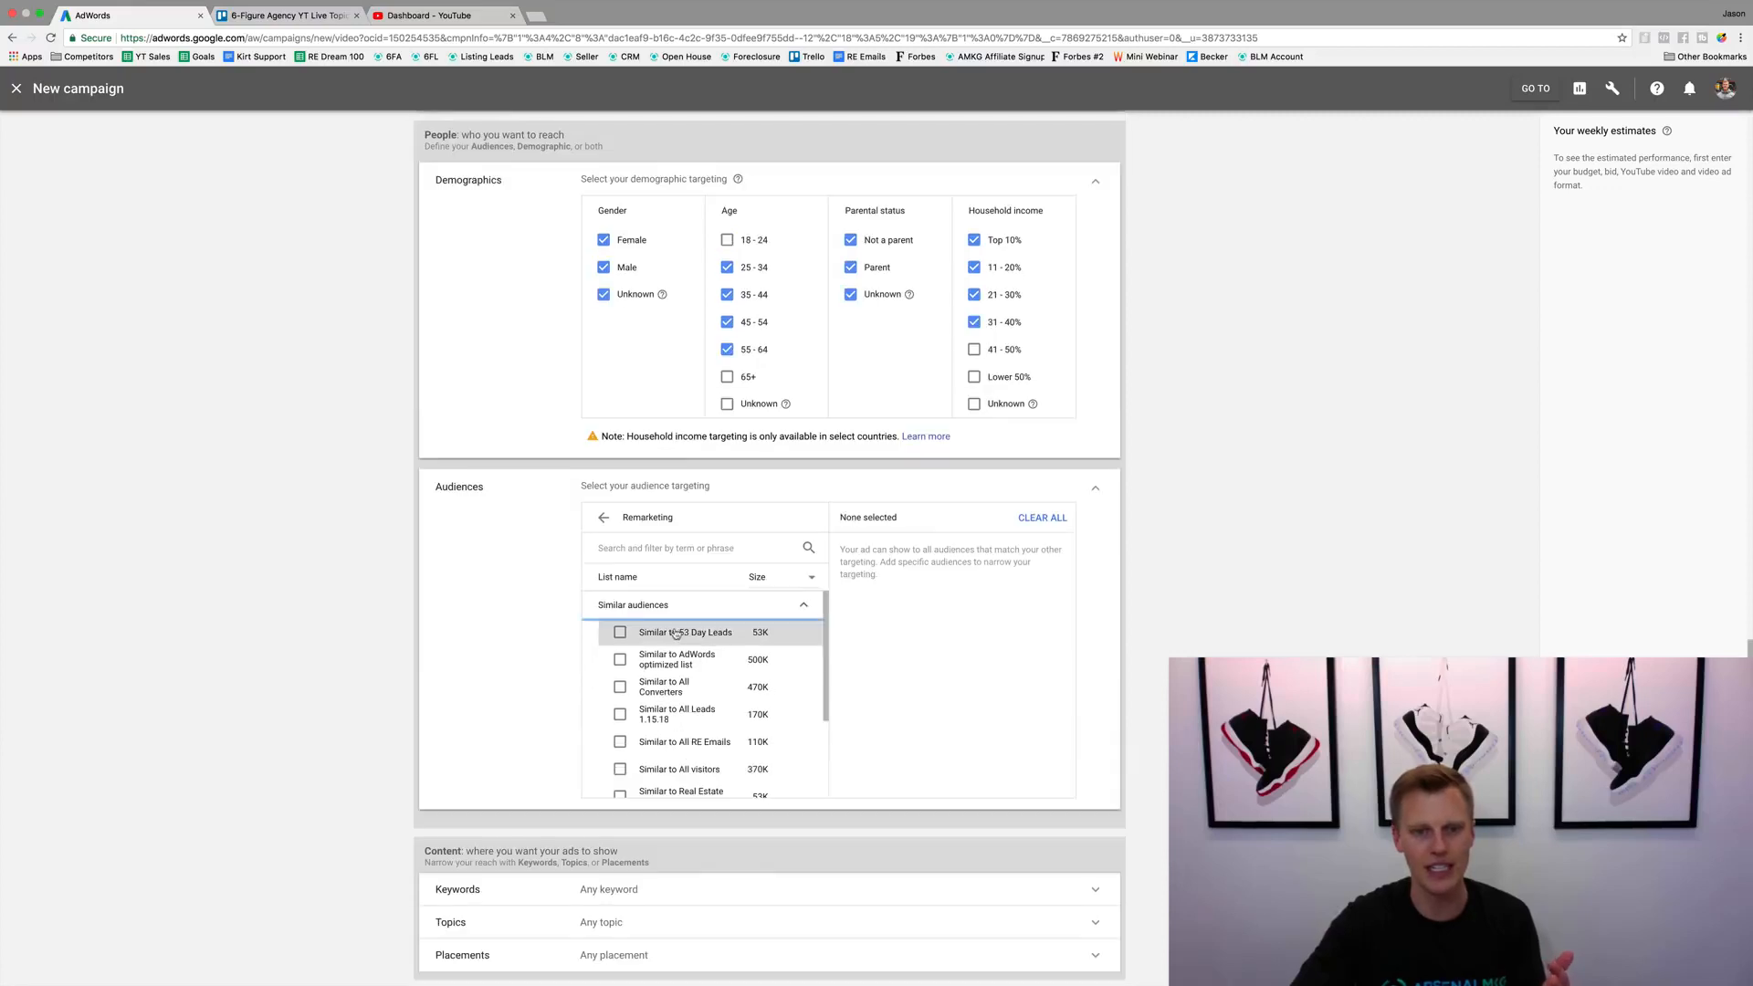
scroll(512, 677, down, 2)
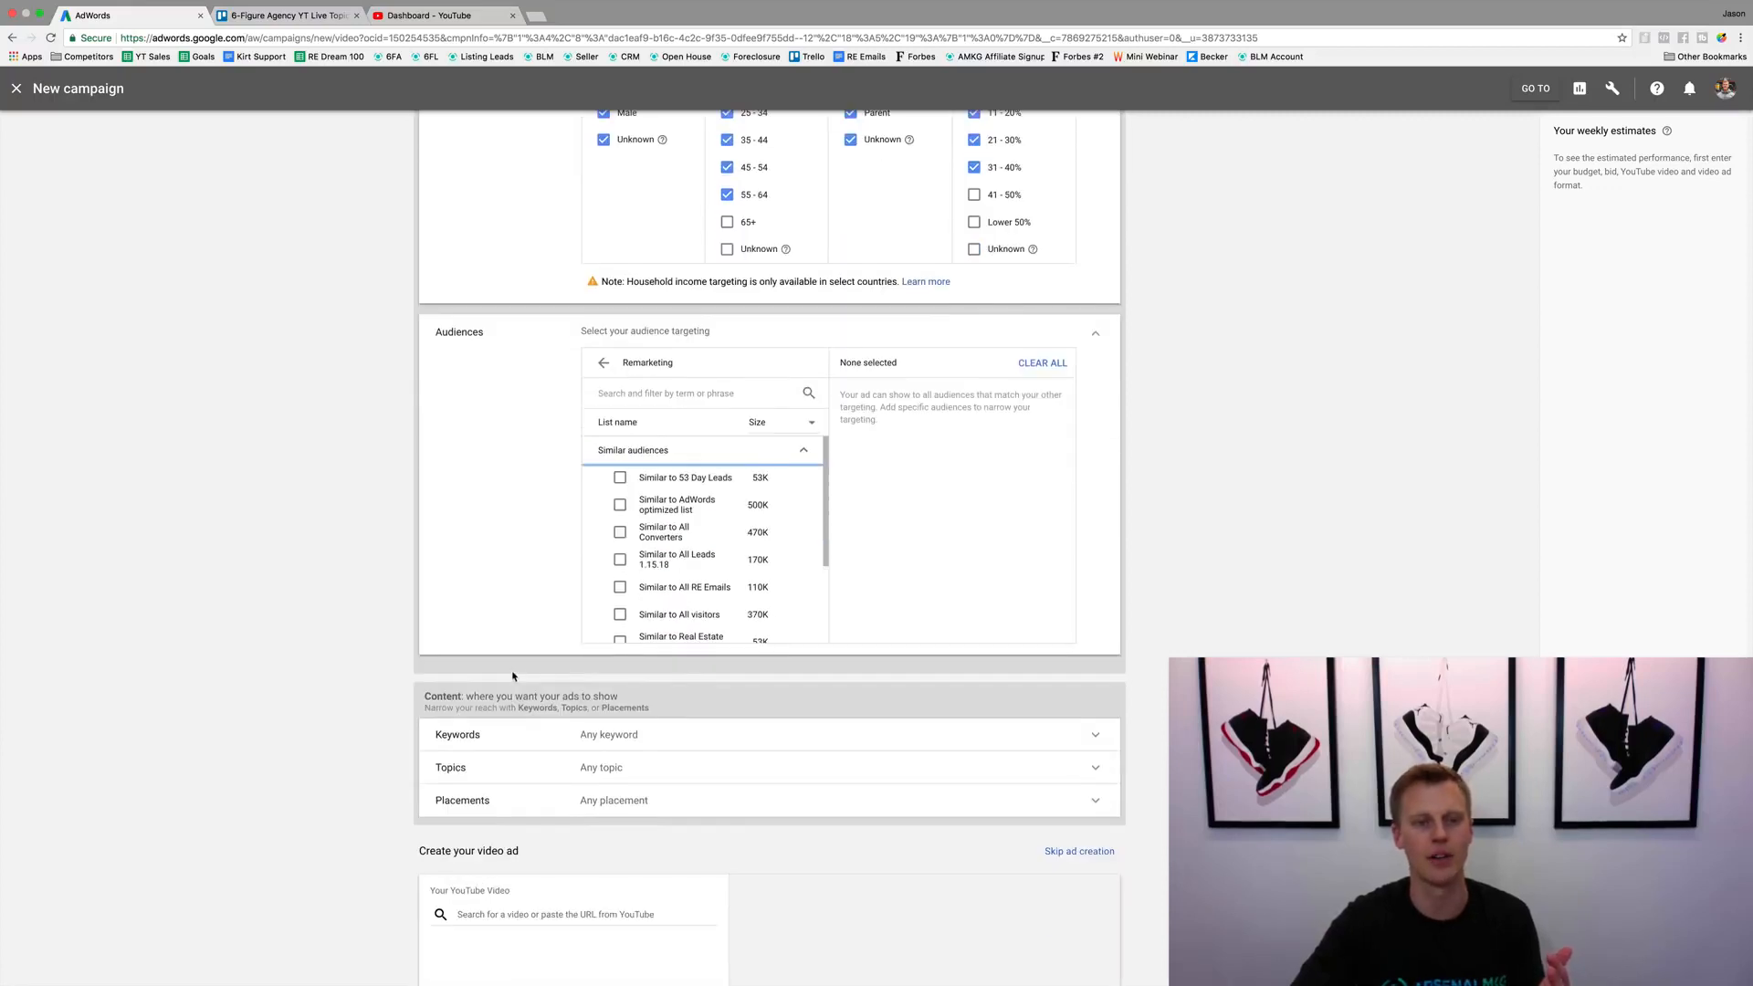
click(604, 363)
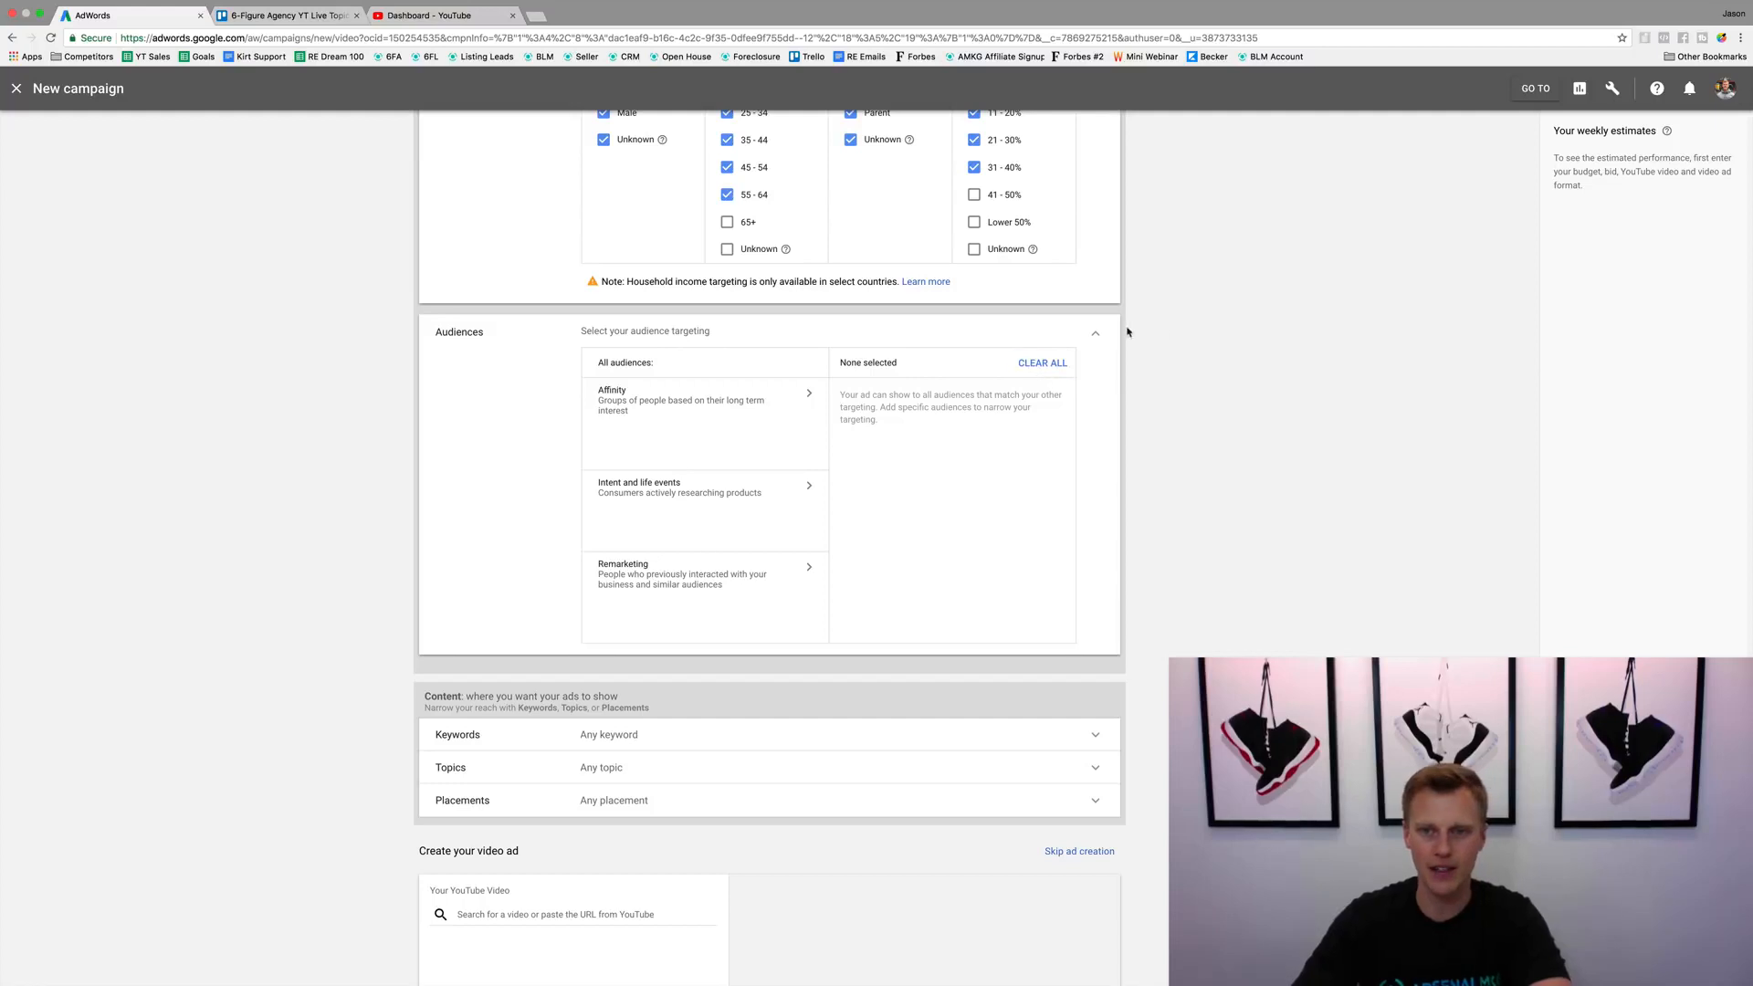
click(1095, 333)
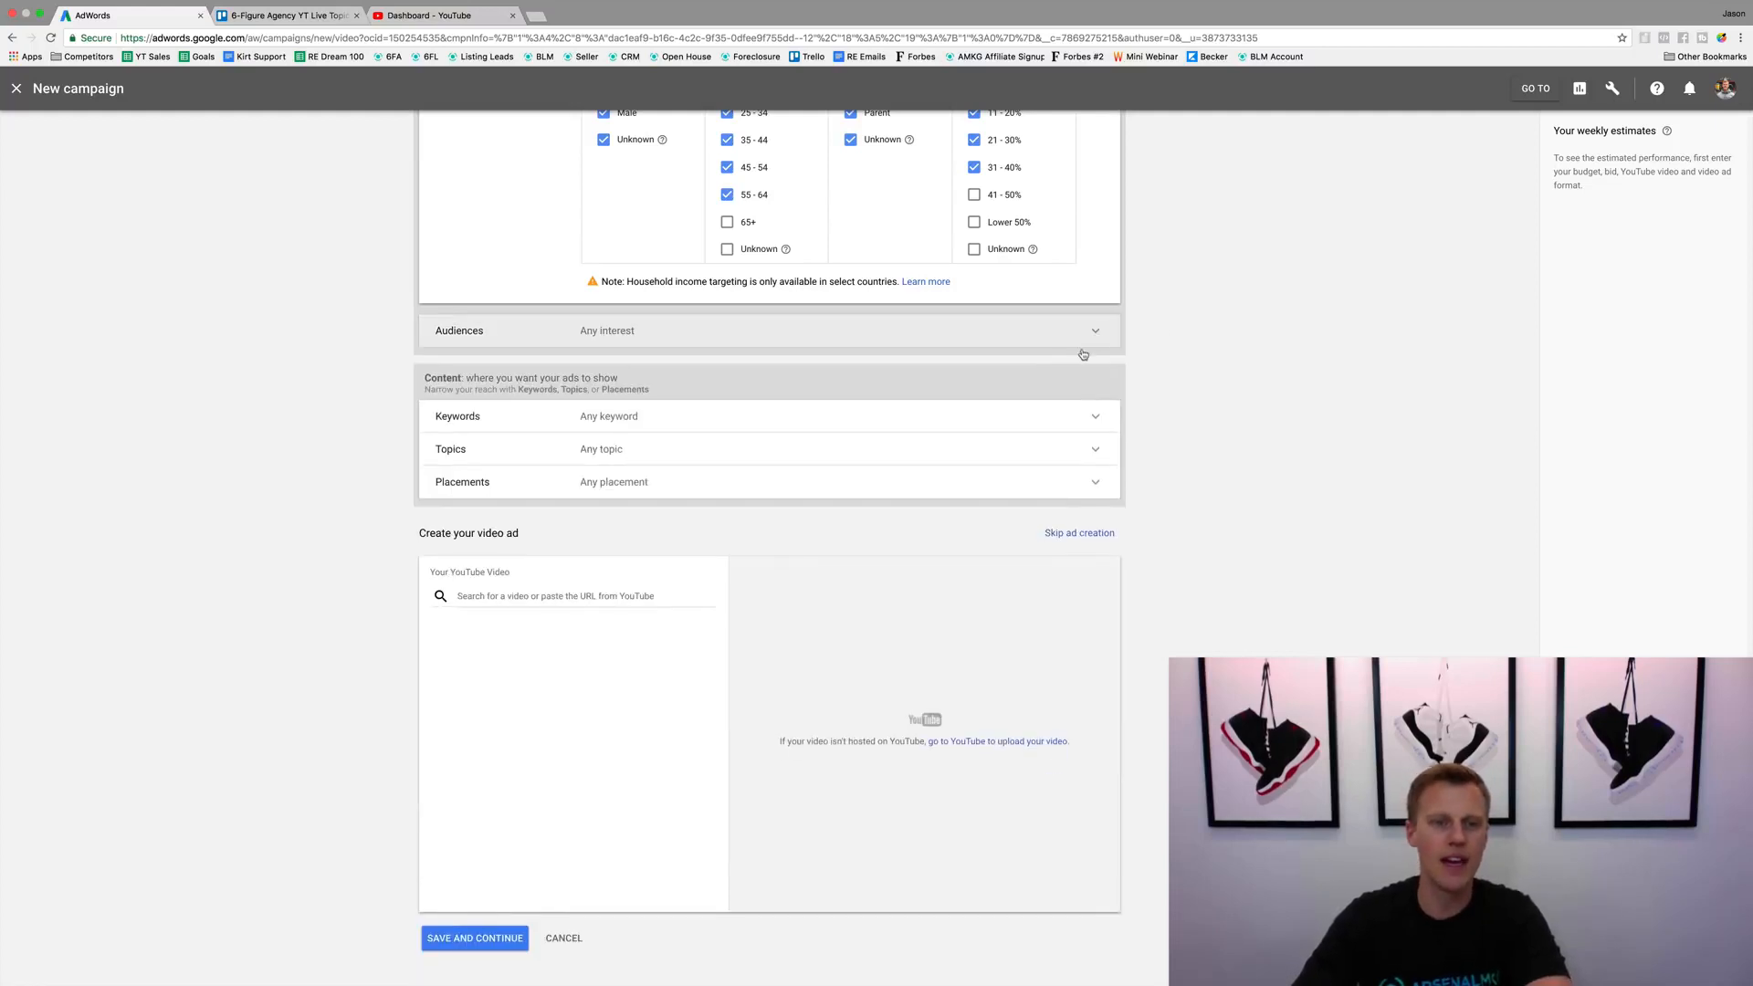
Step: Enter basketball shoes, kobe basketball shoes and lebron as the ad group's targeting keywords, one per line
click(627, 416)
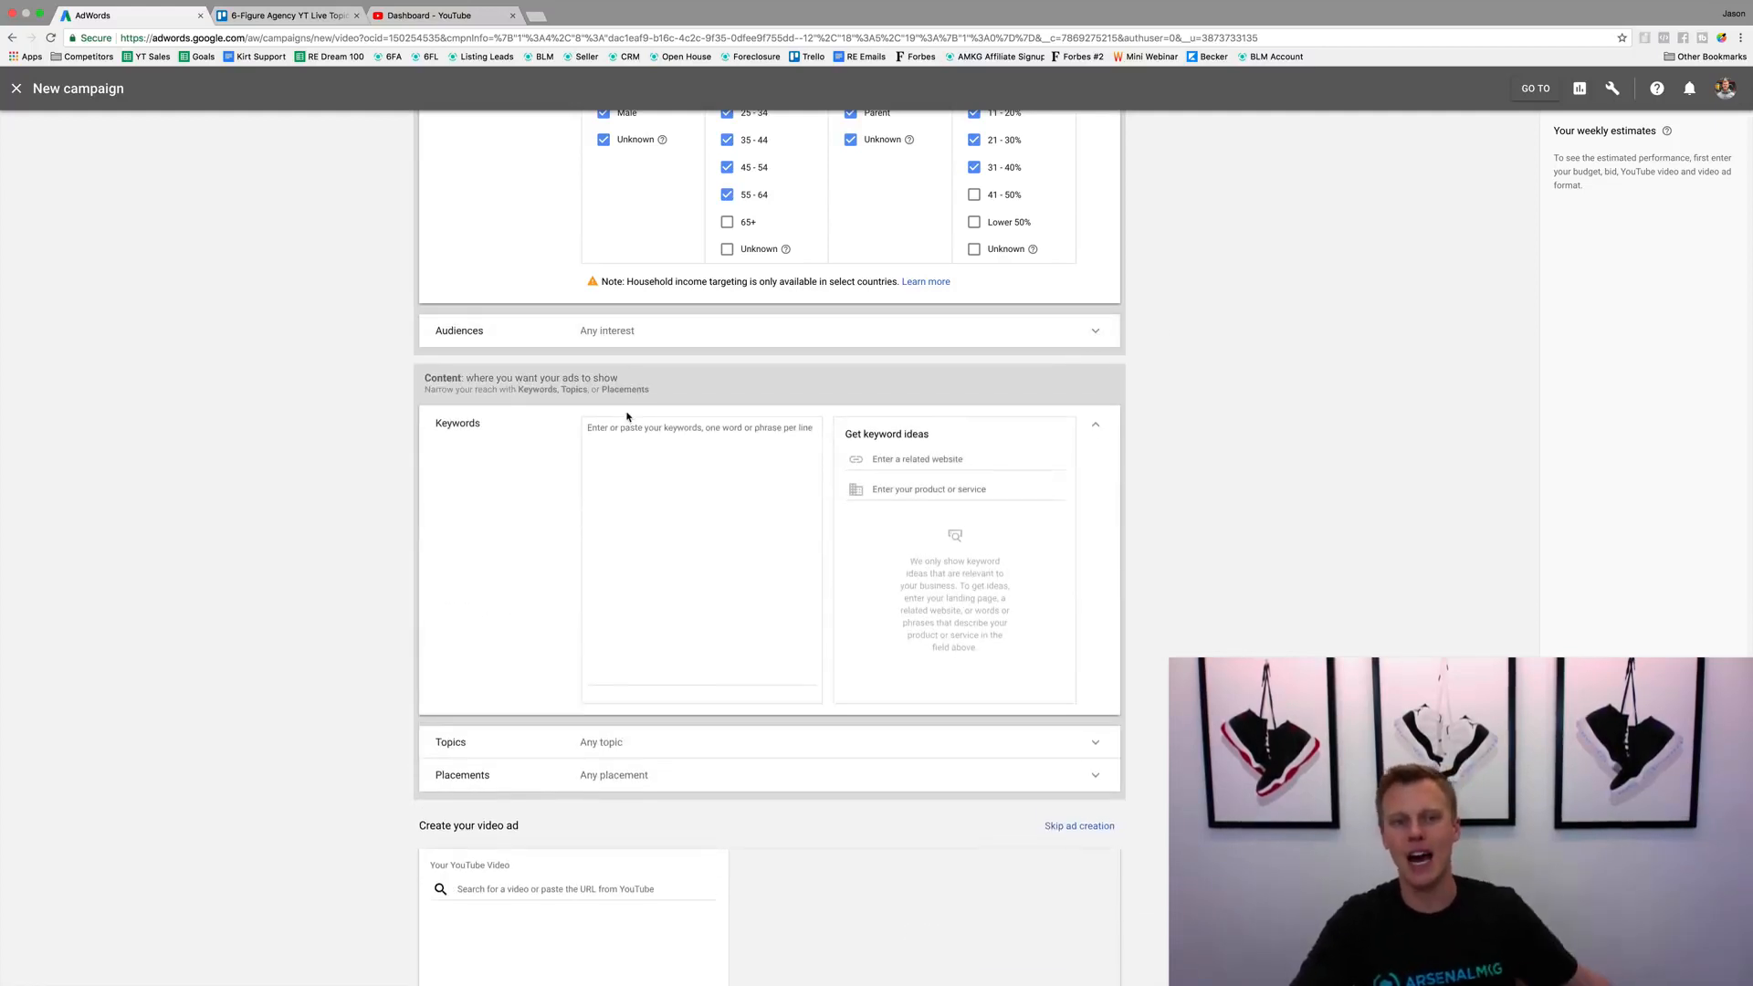
click(669, 453)
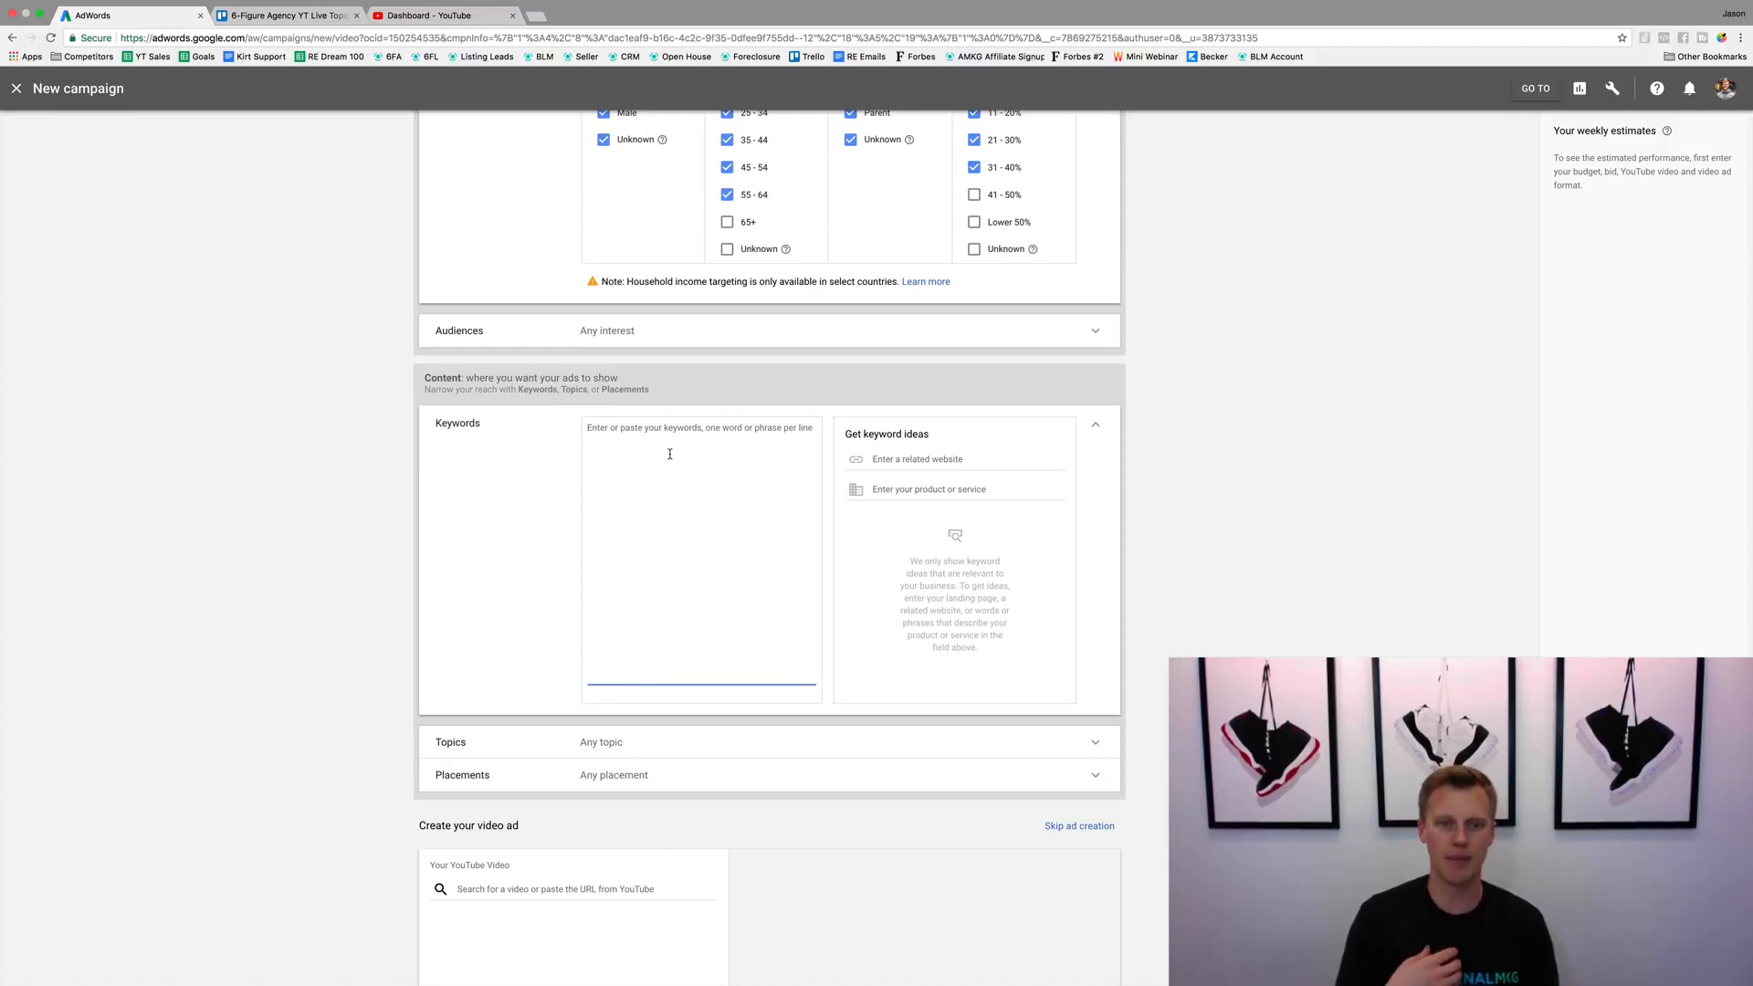
text(basketb)
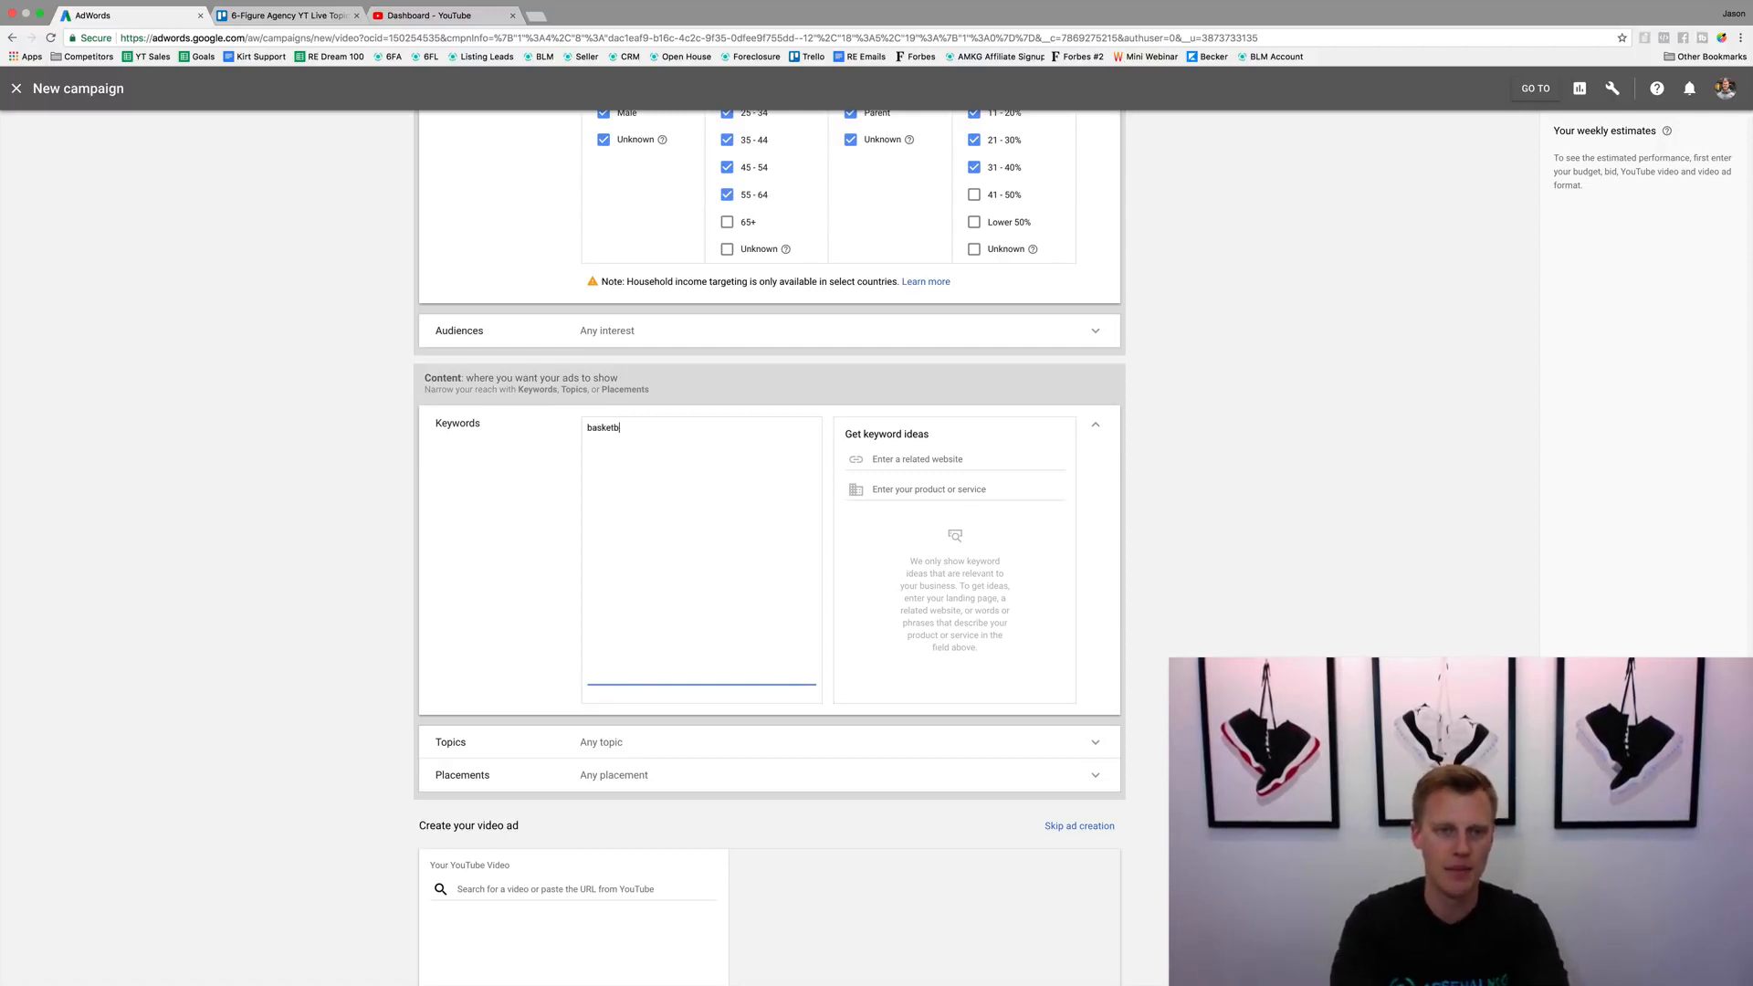
text(all shoes )
text(kob)
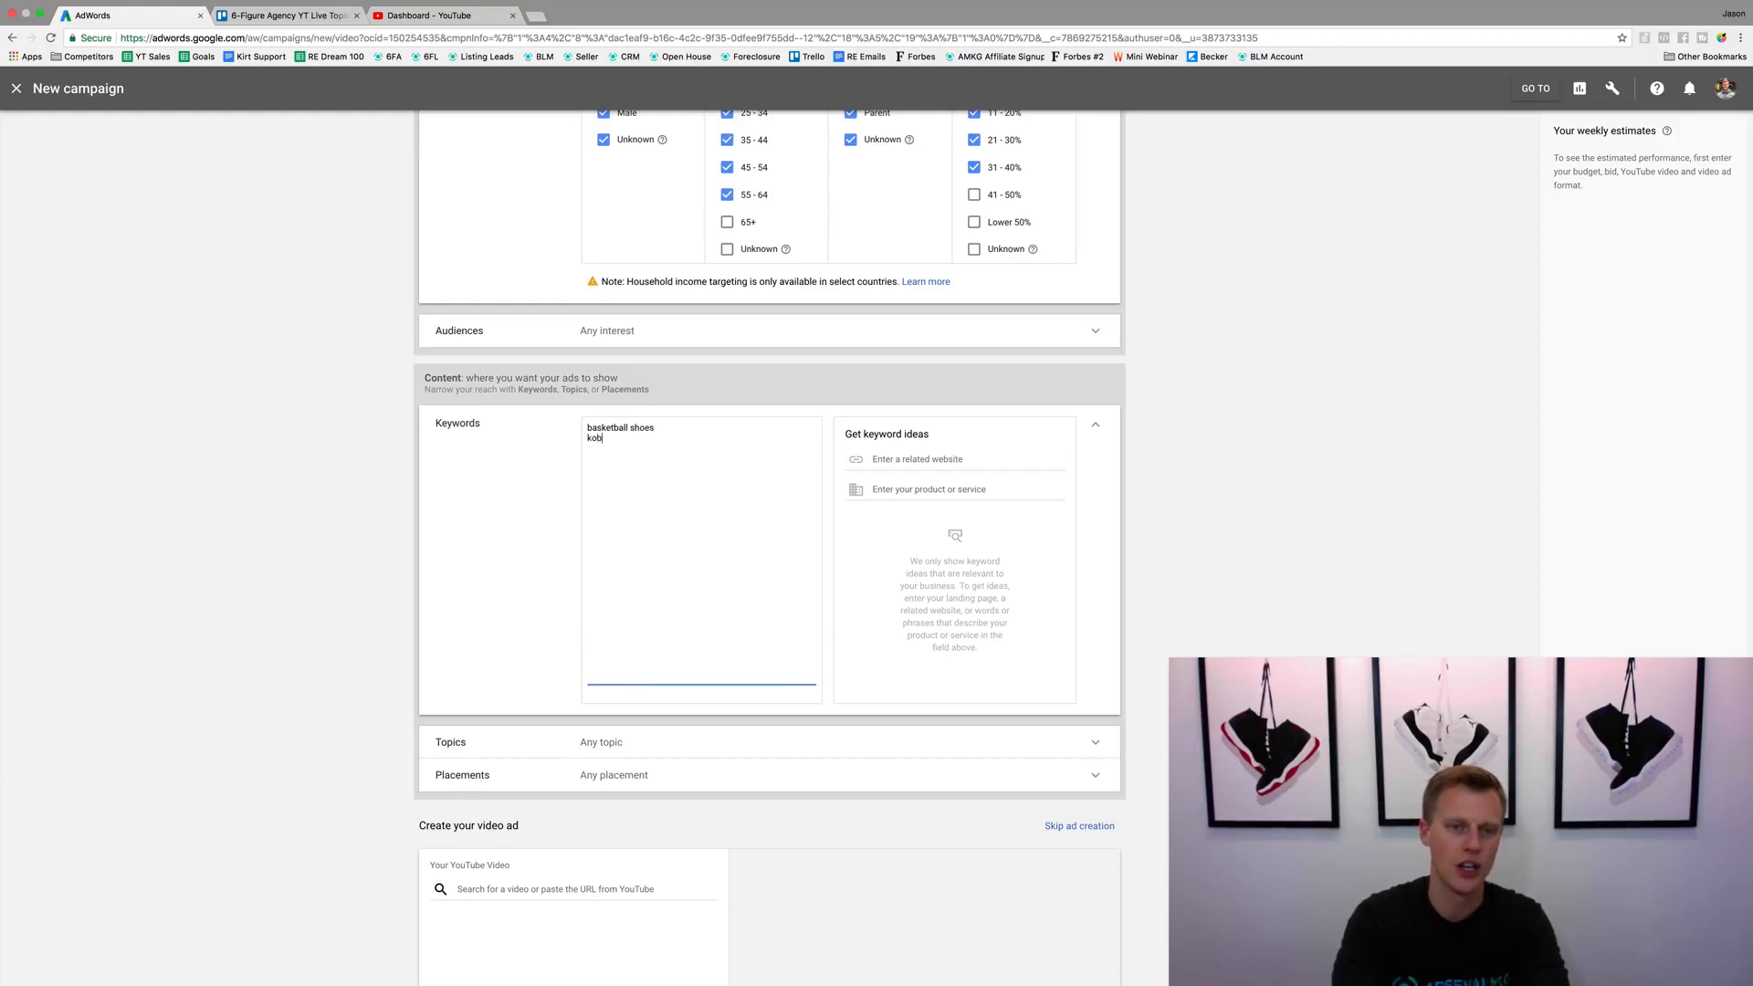
text(e basketba)
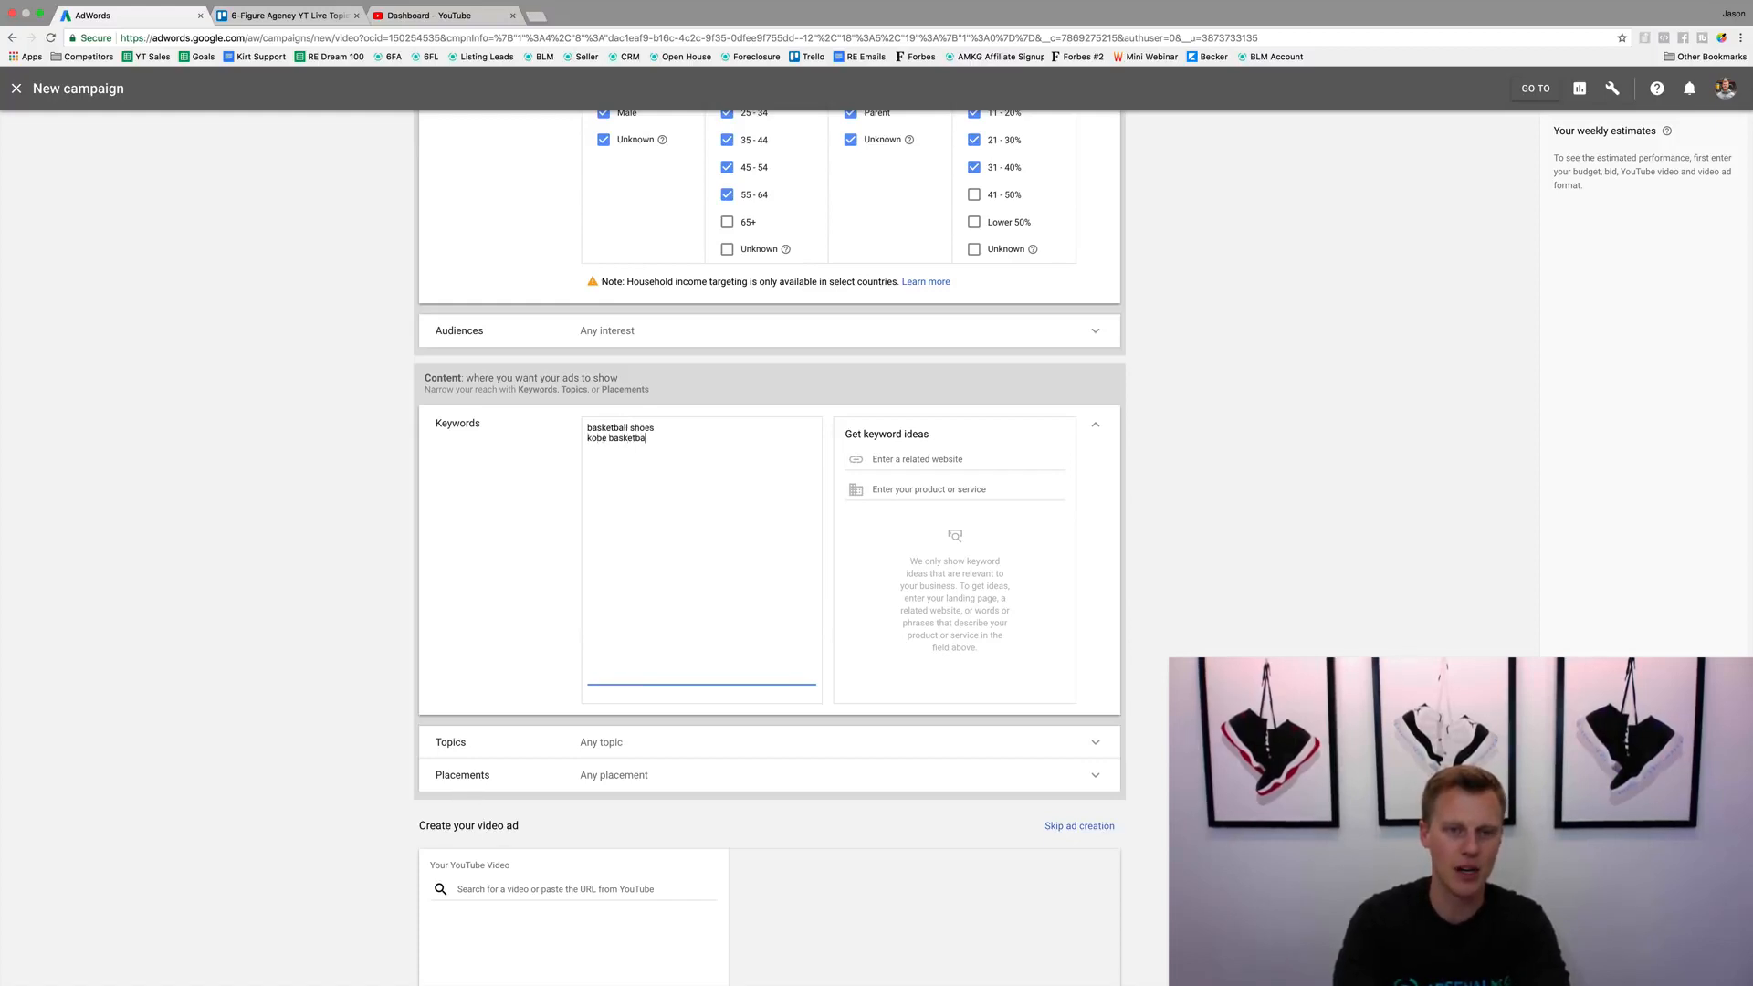
text(ll shoes)
key(Return)
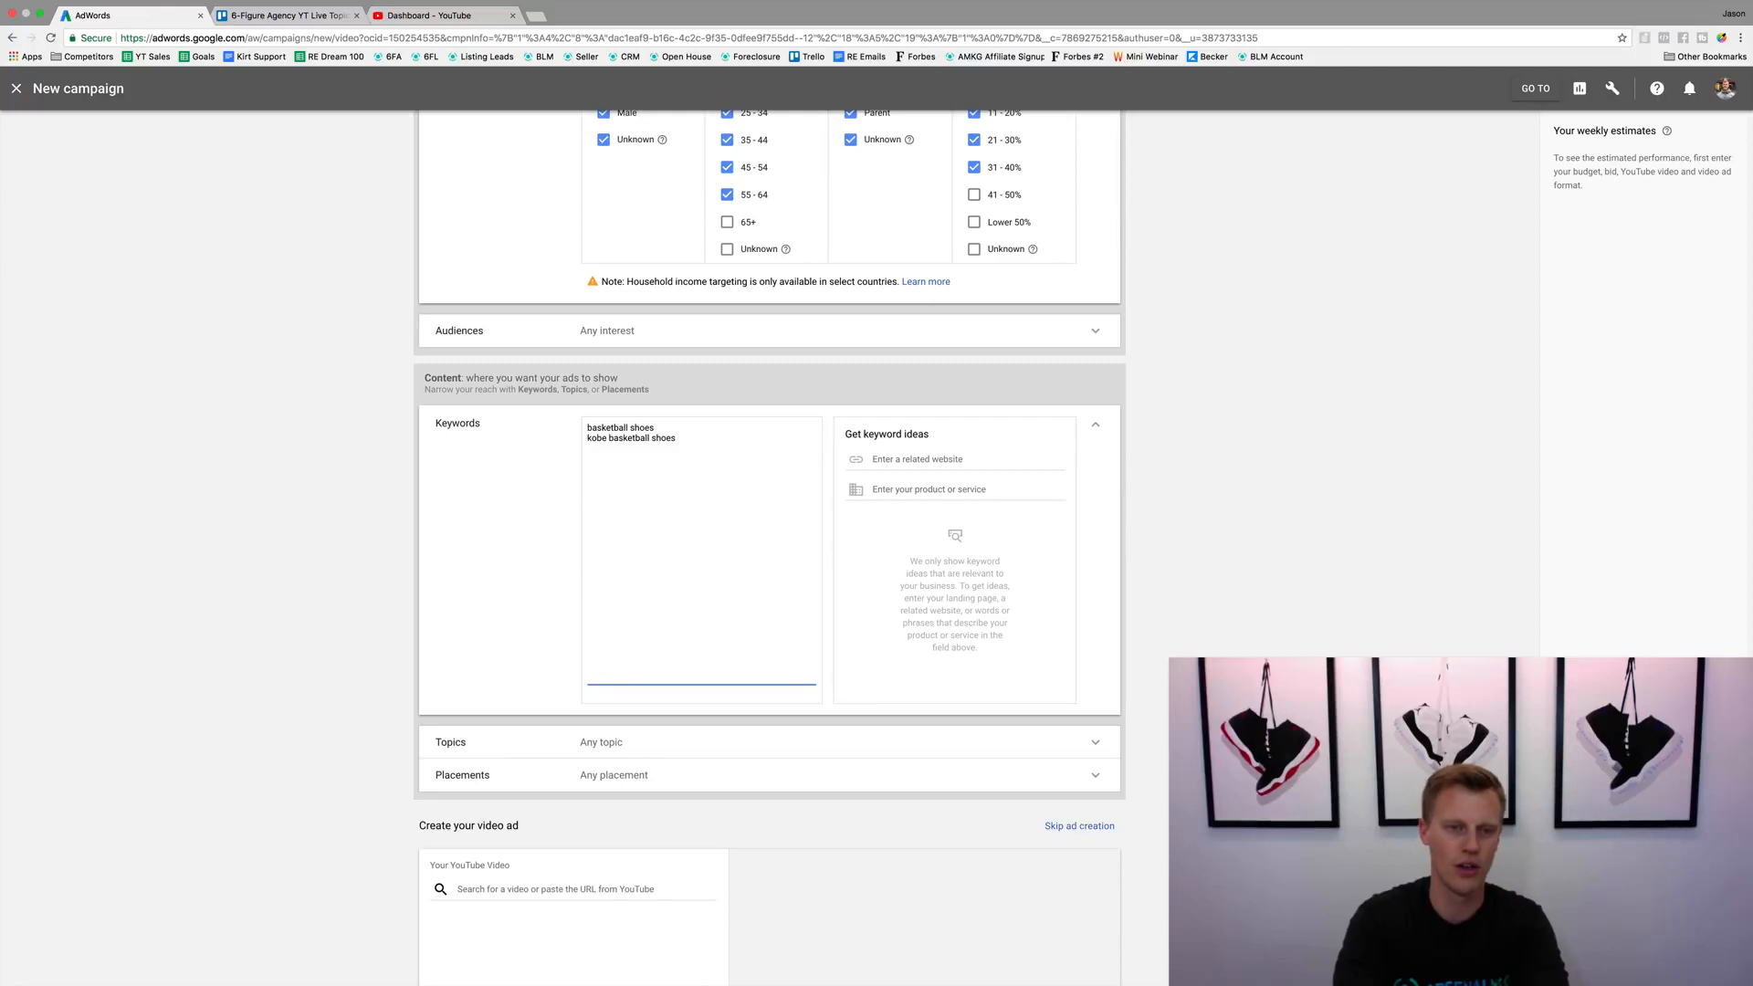
text(lebron)
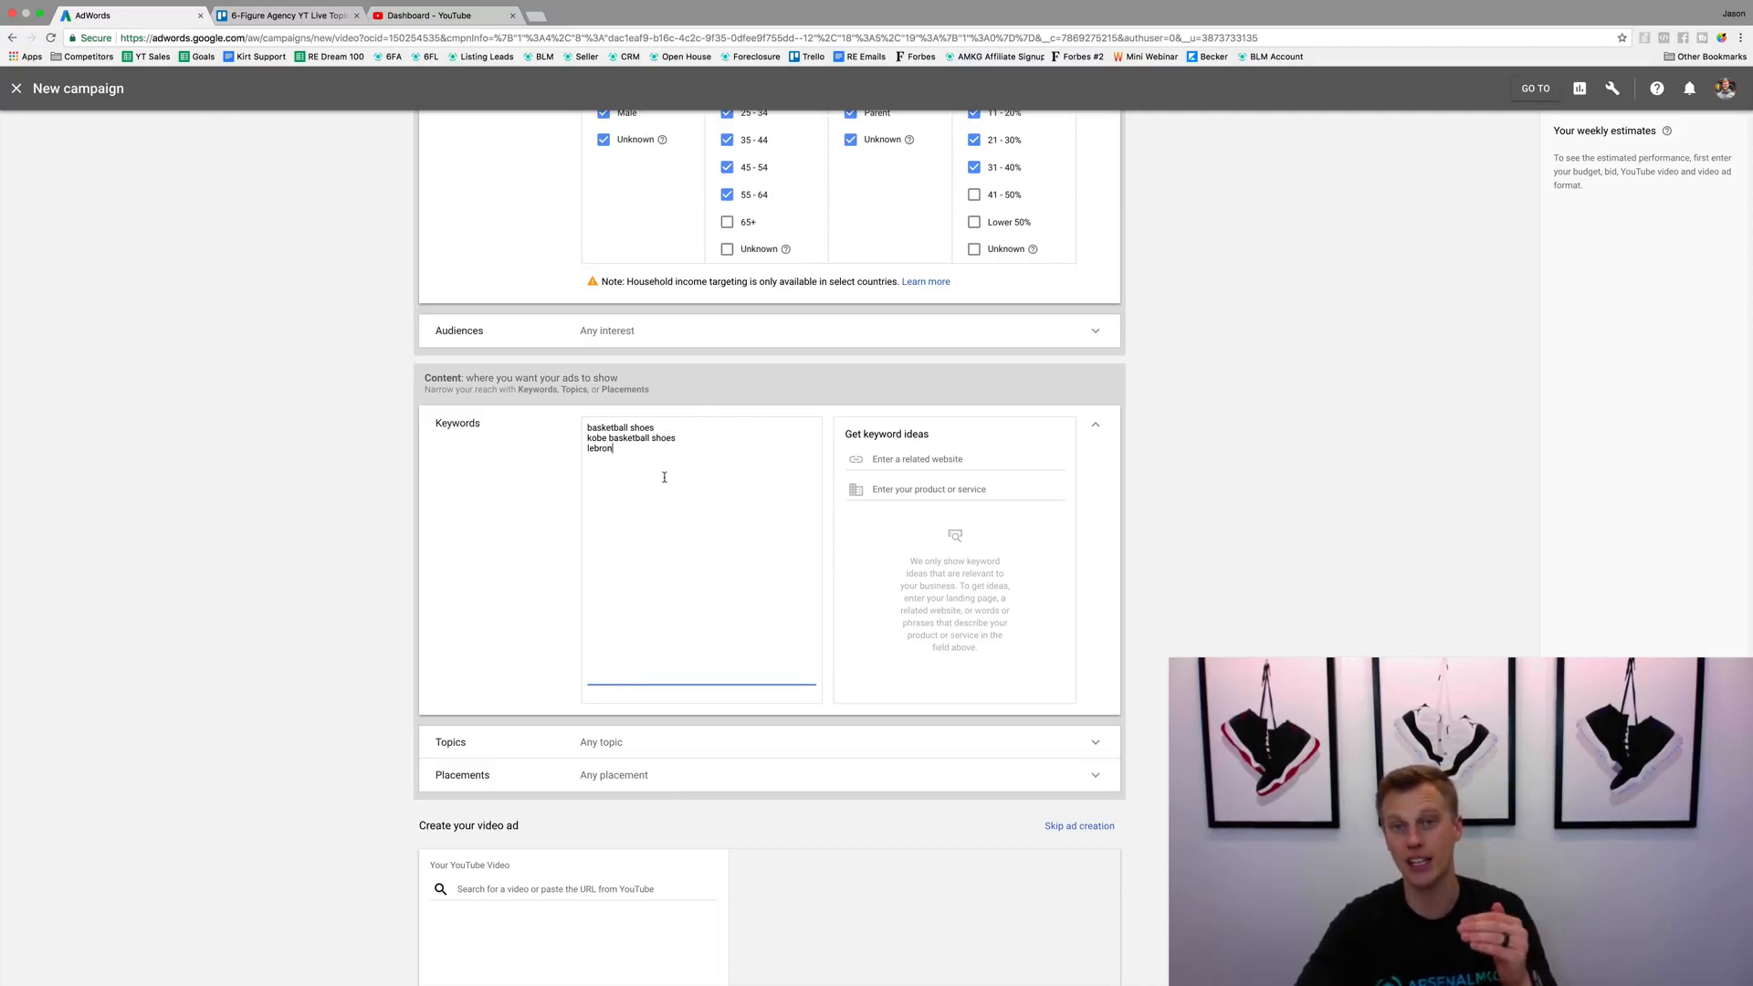
drag(656, 427, 586, 436)
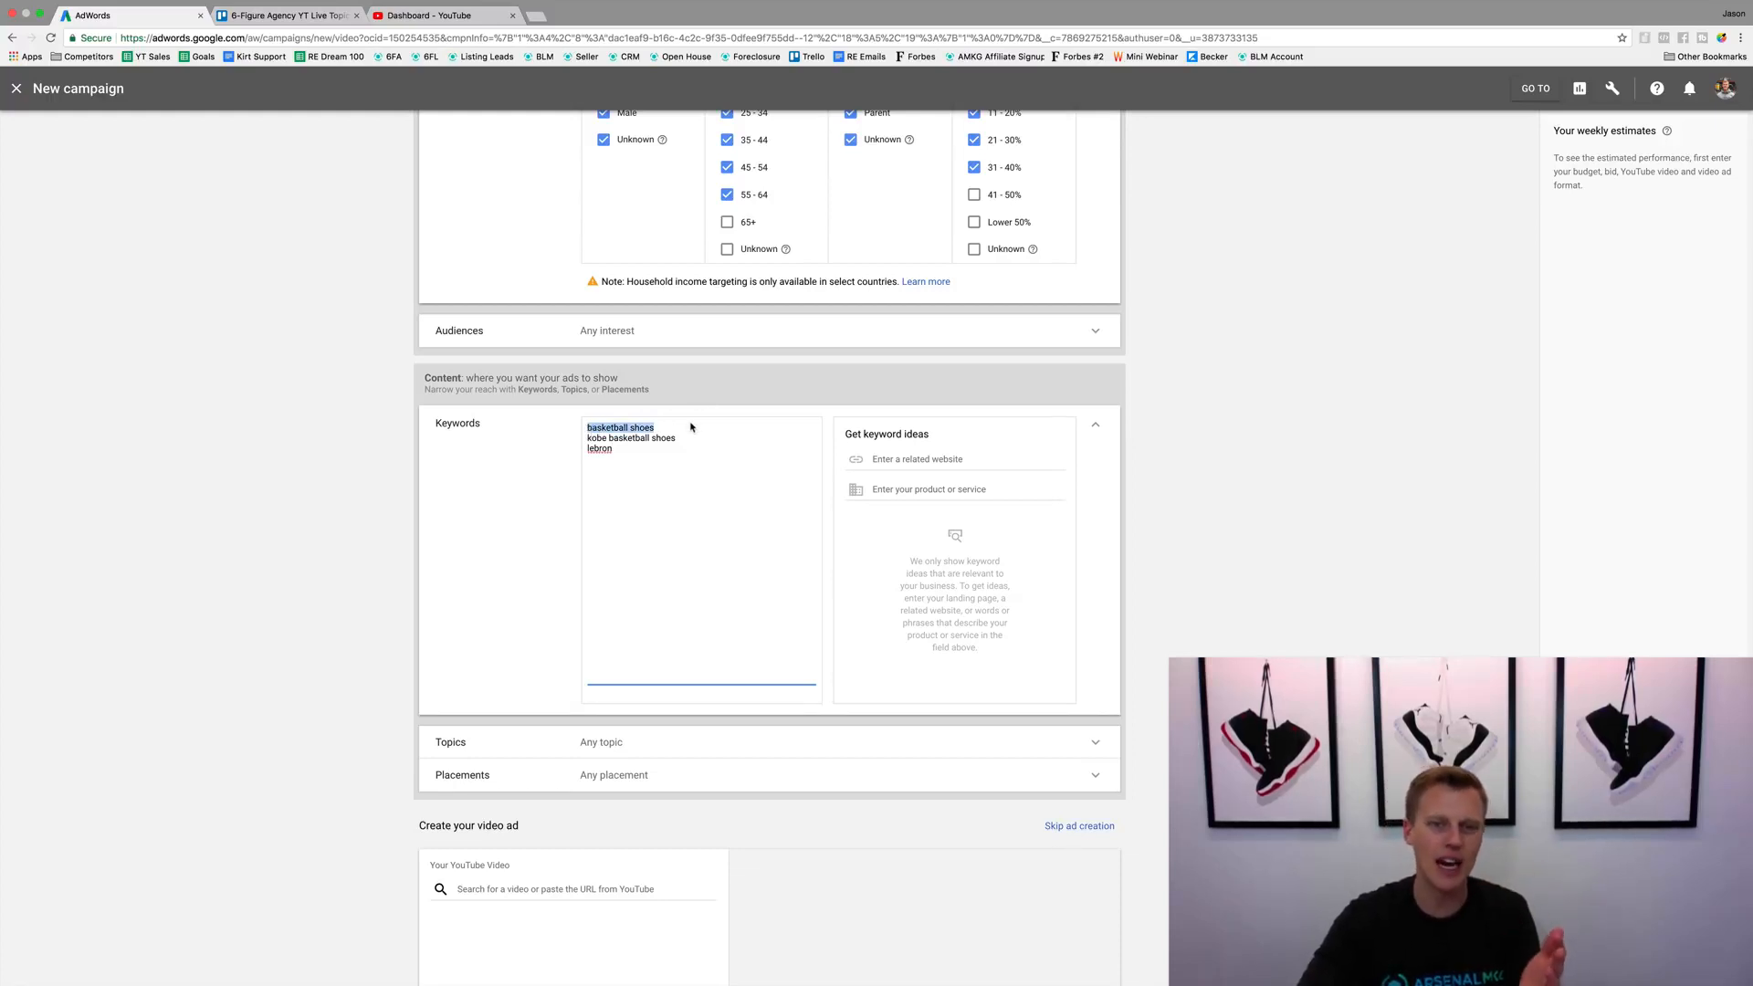
click(932, 458)
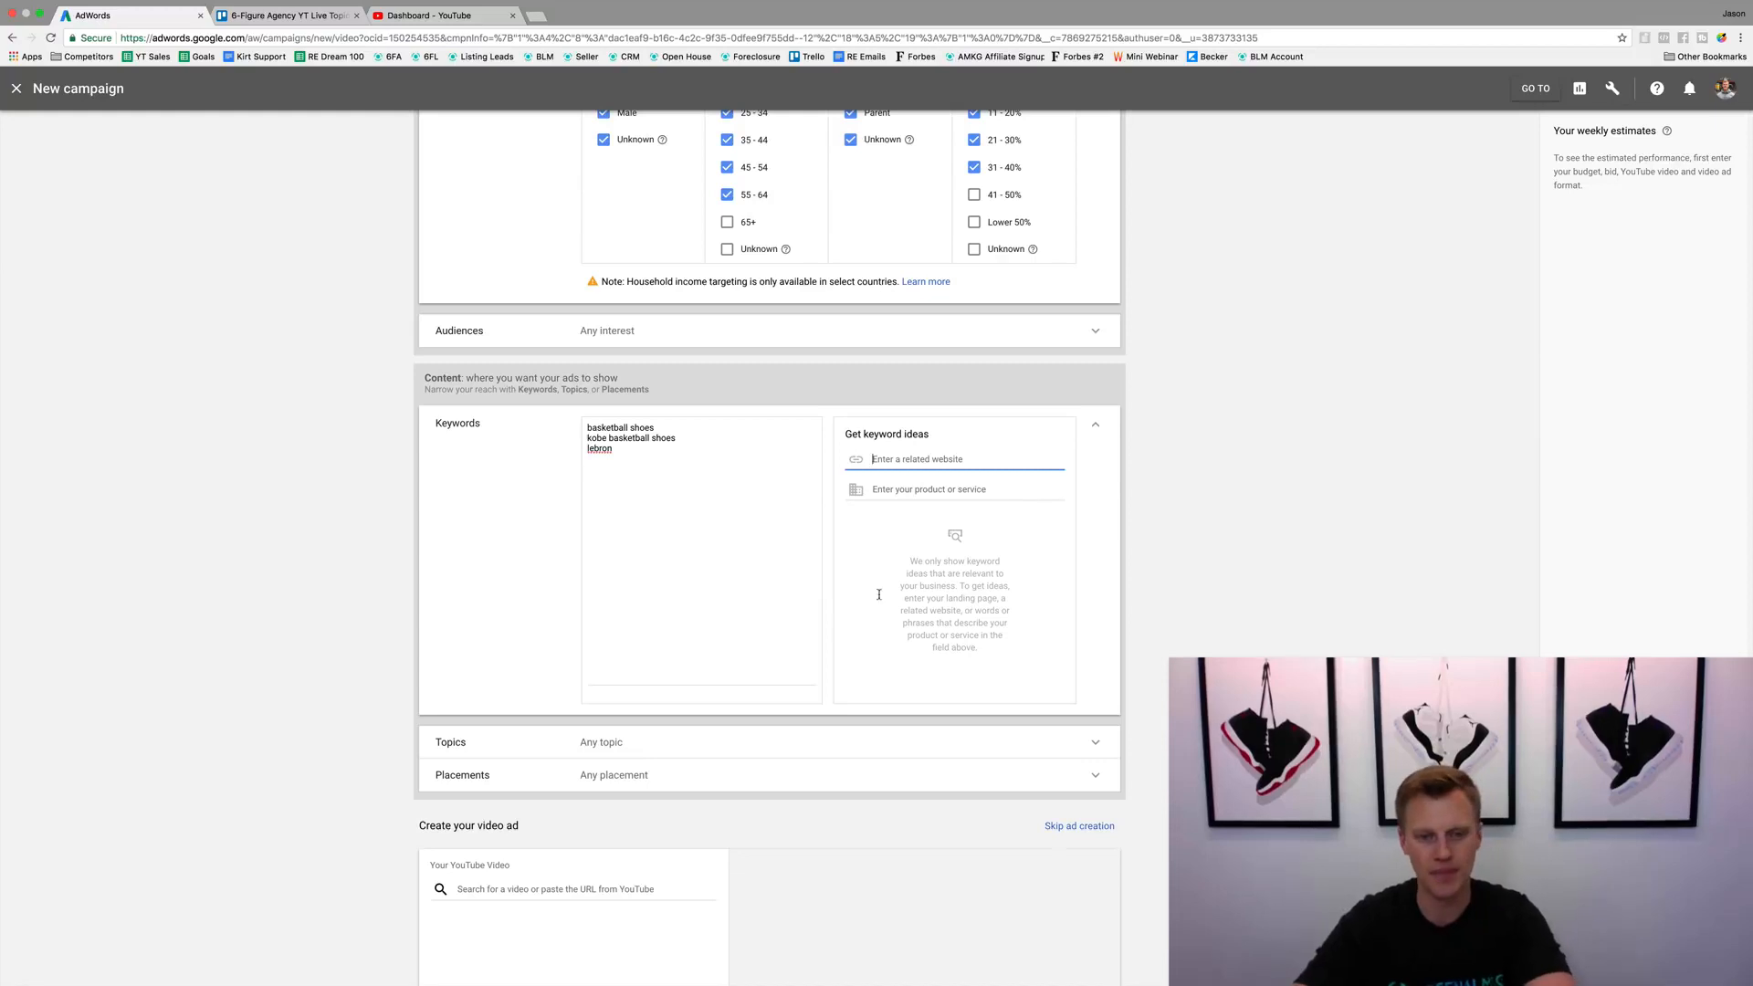
Step: Examine the topic targeting categories through World Localities, and compare them with the audience targeting types and the entered keywords
click(659, 742)
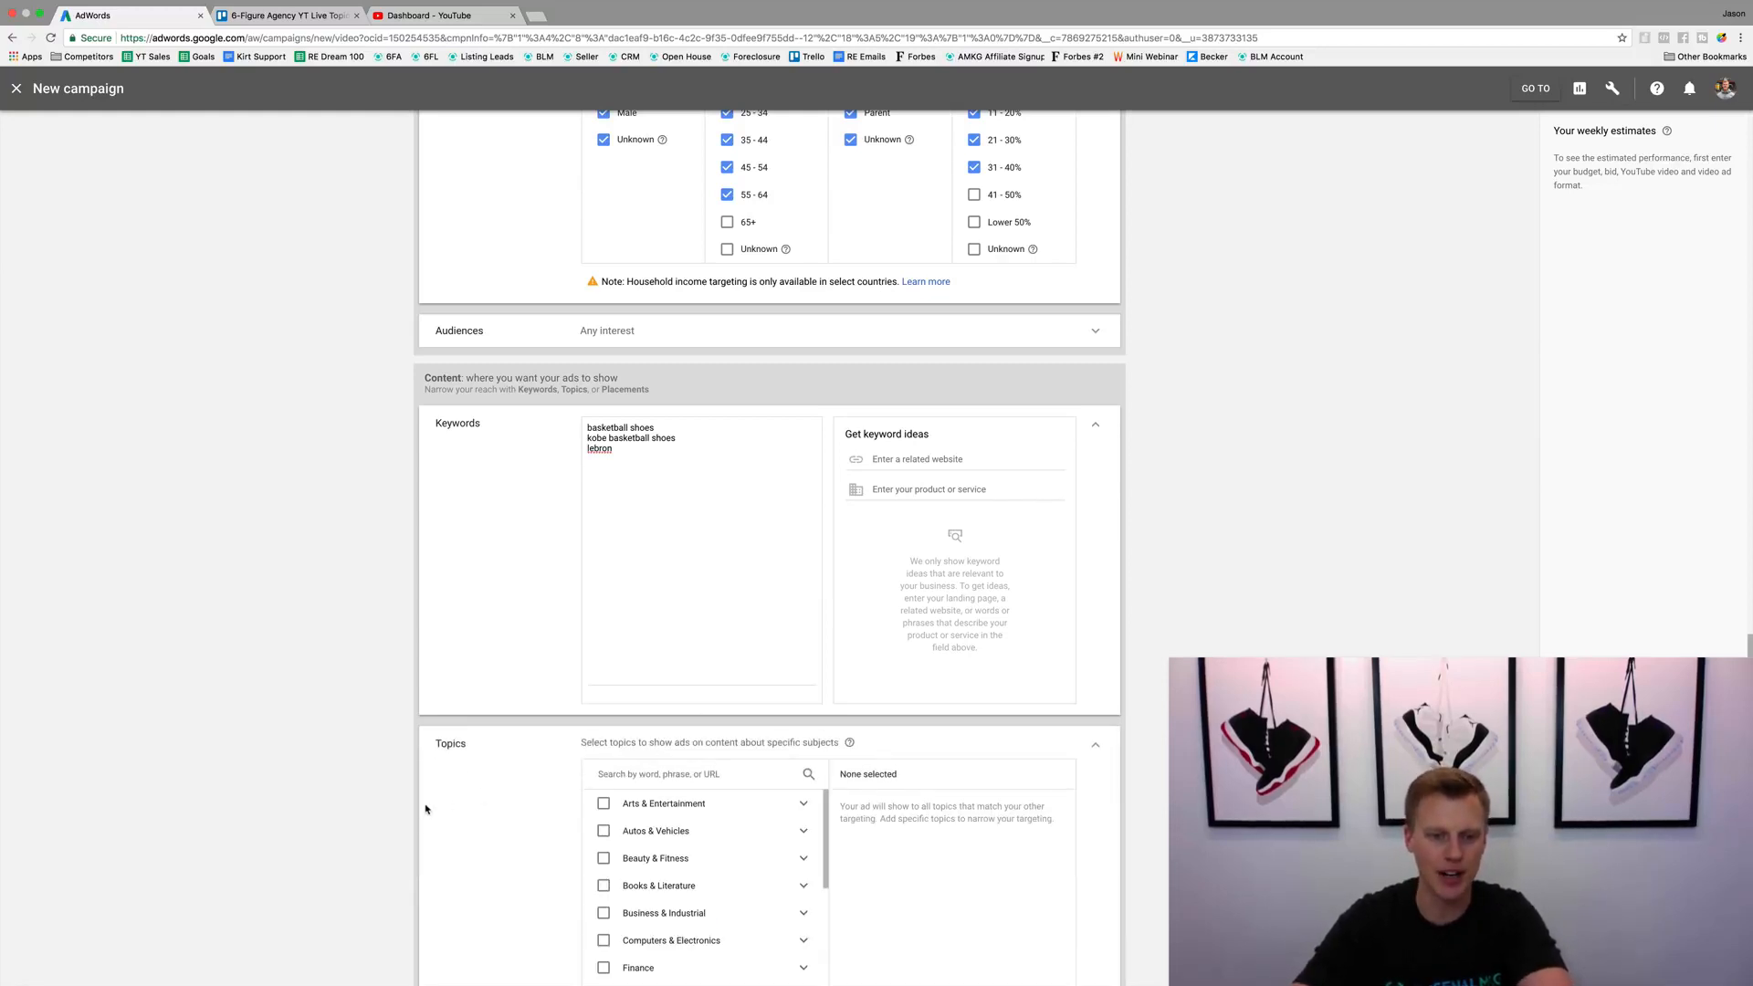
scroll(439, 786, down, 2)
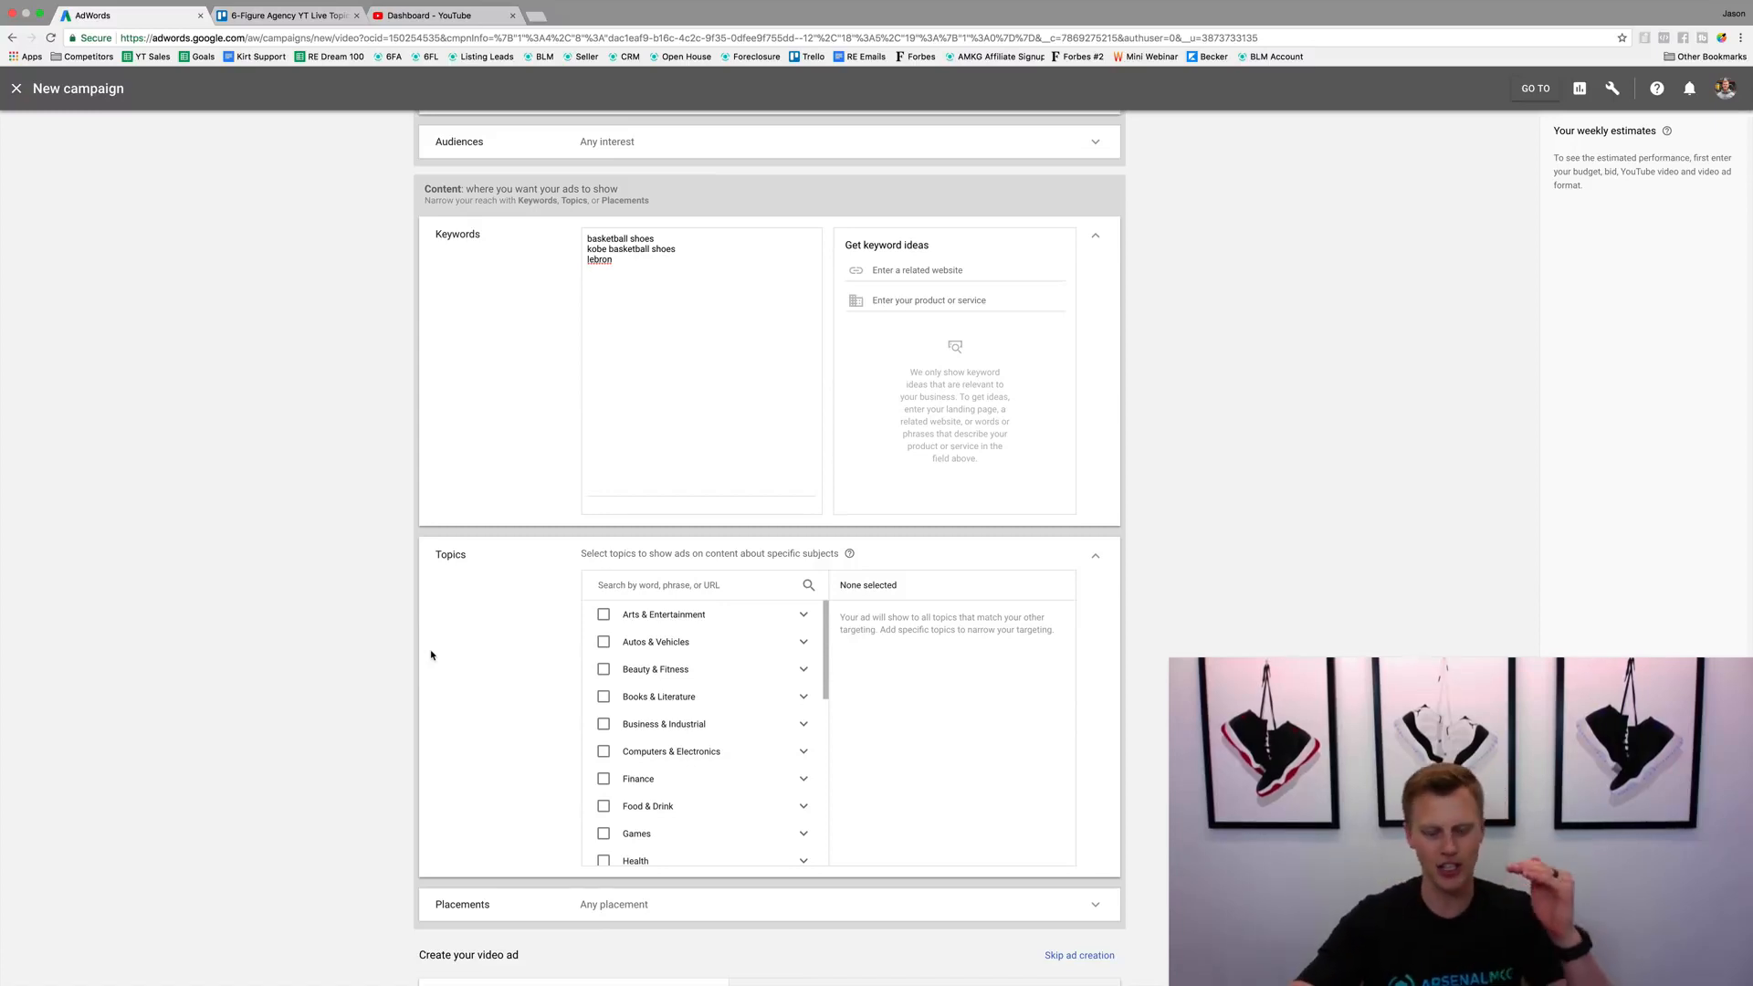
scroll(511, 383, up, 1)
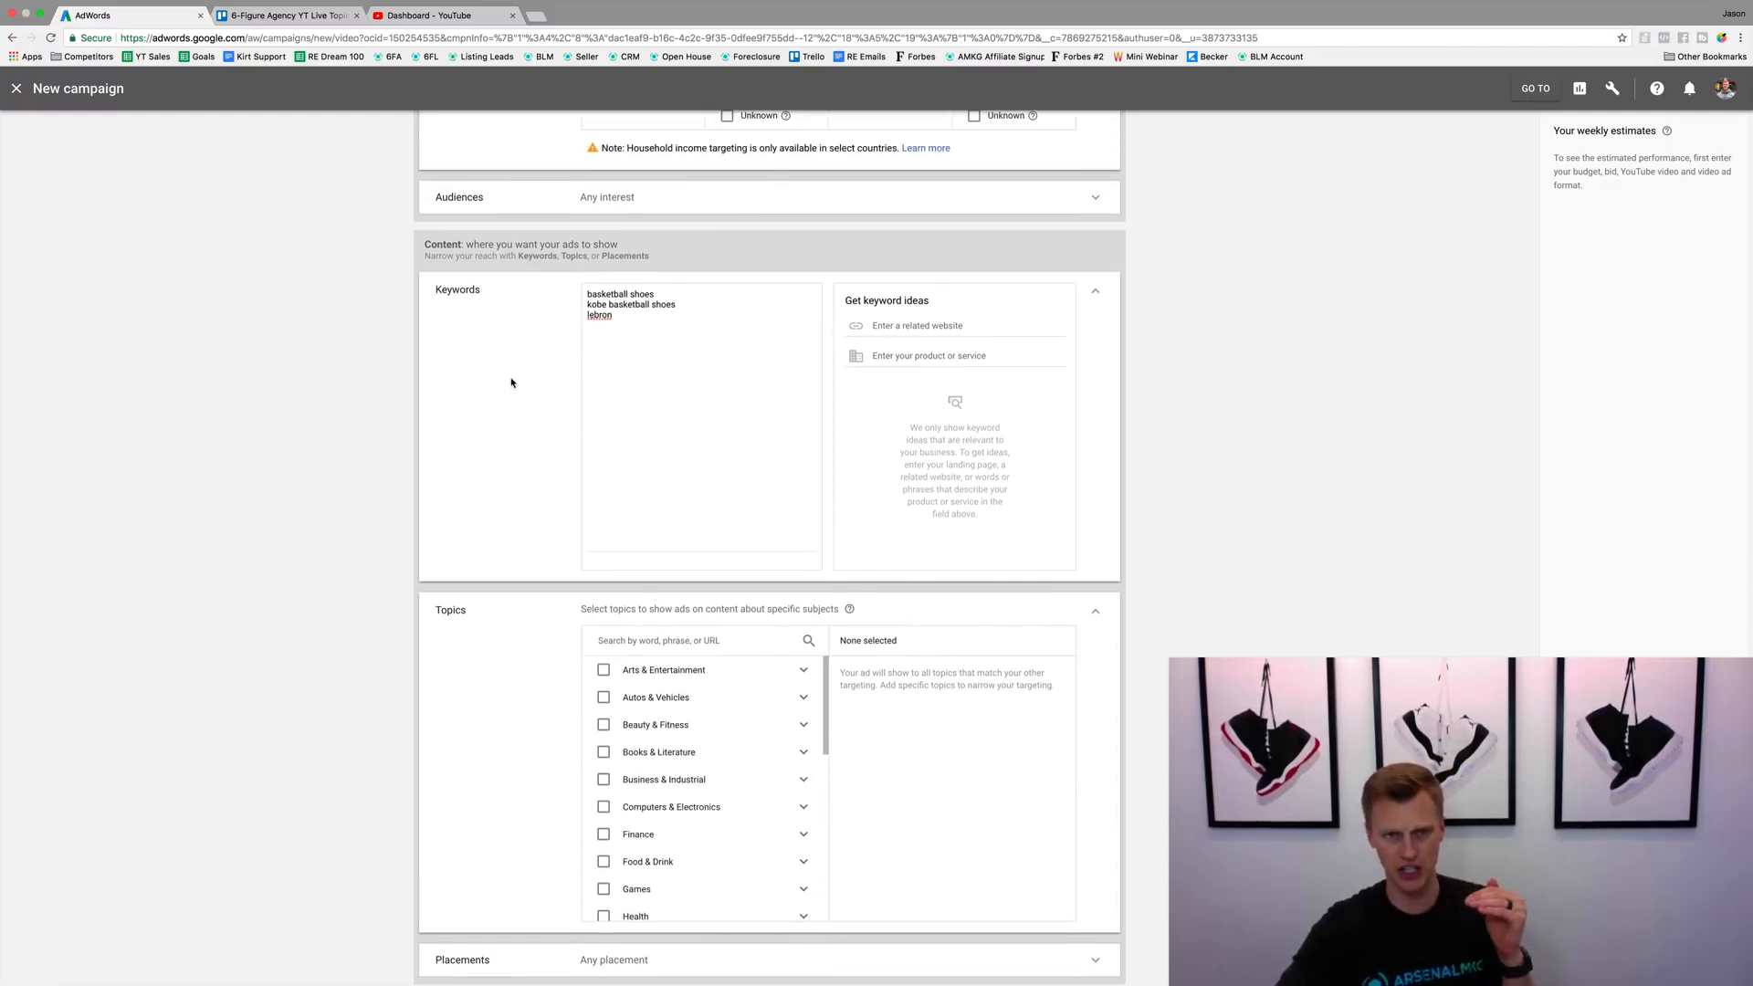
click(532, 199)
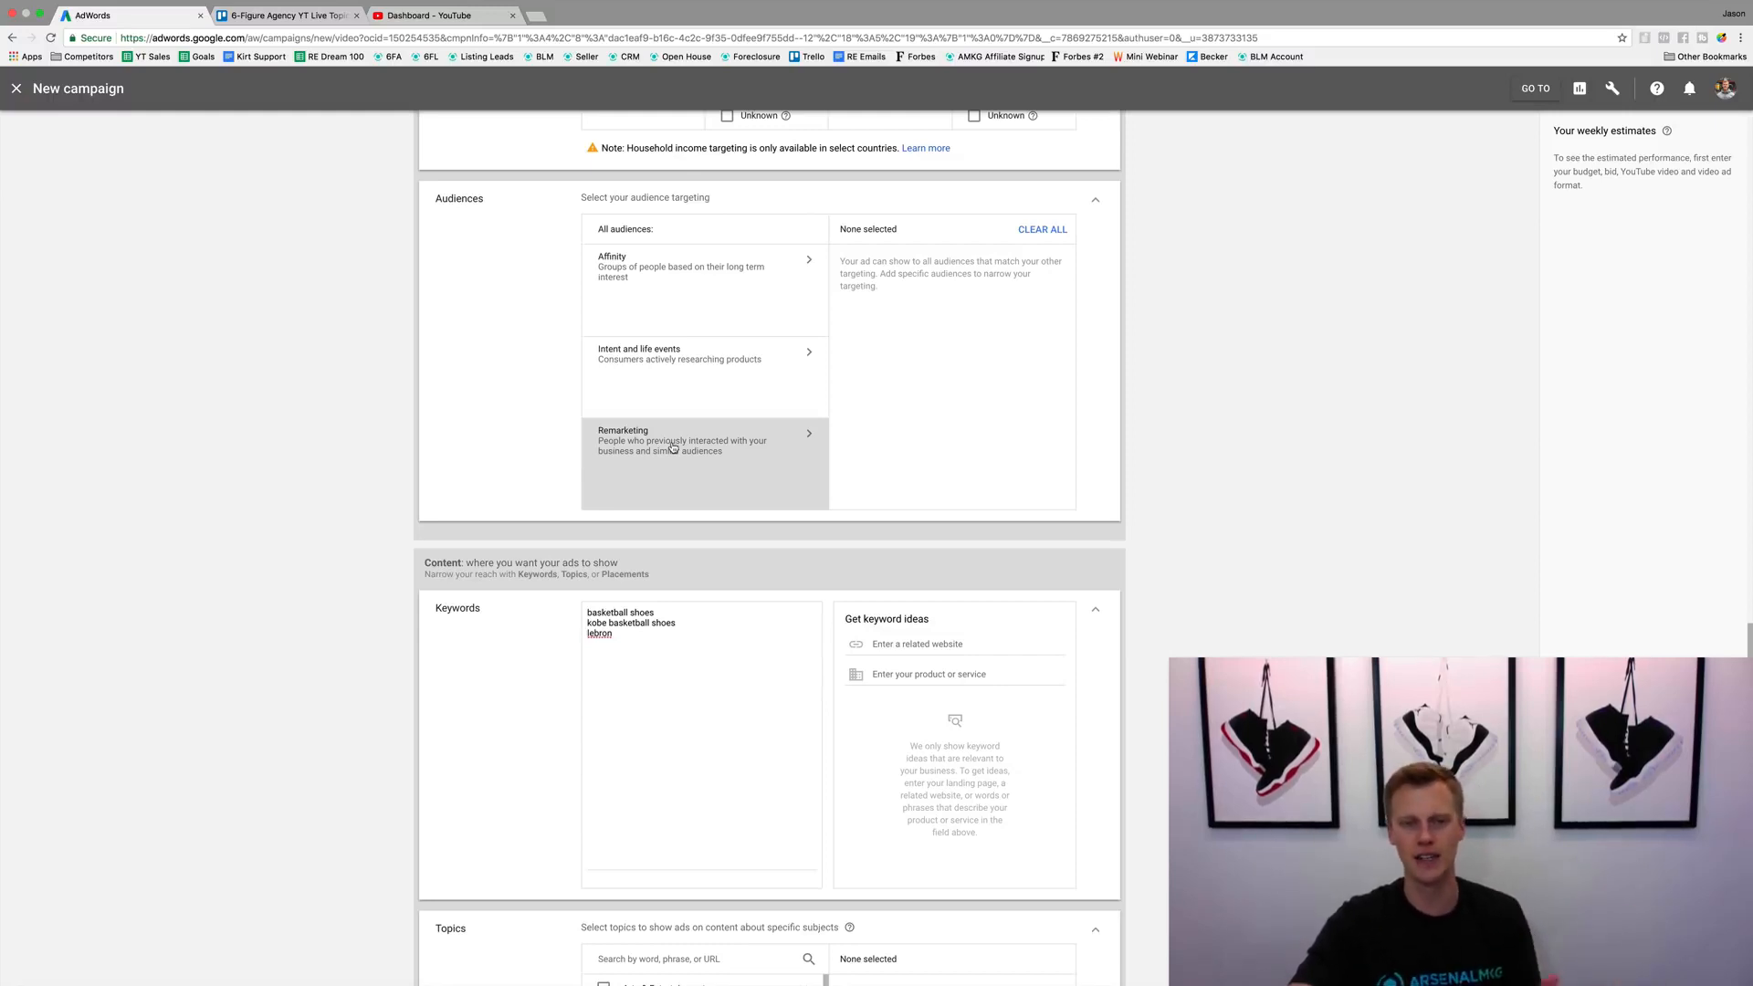
scroll(560, 461, down, 3)
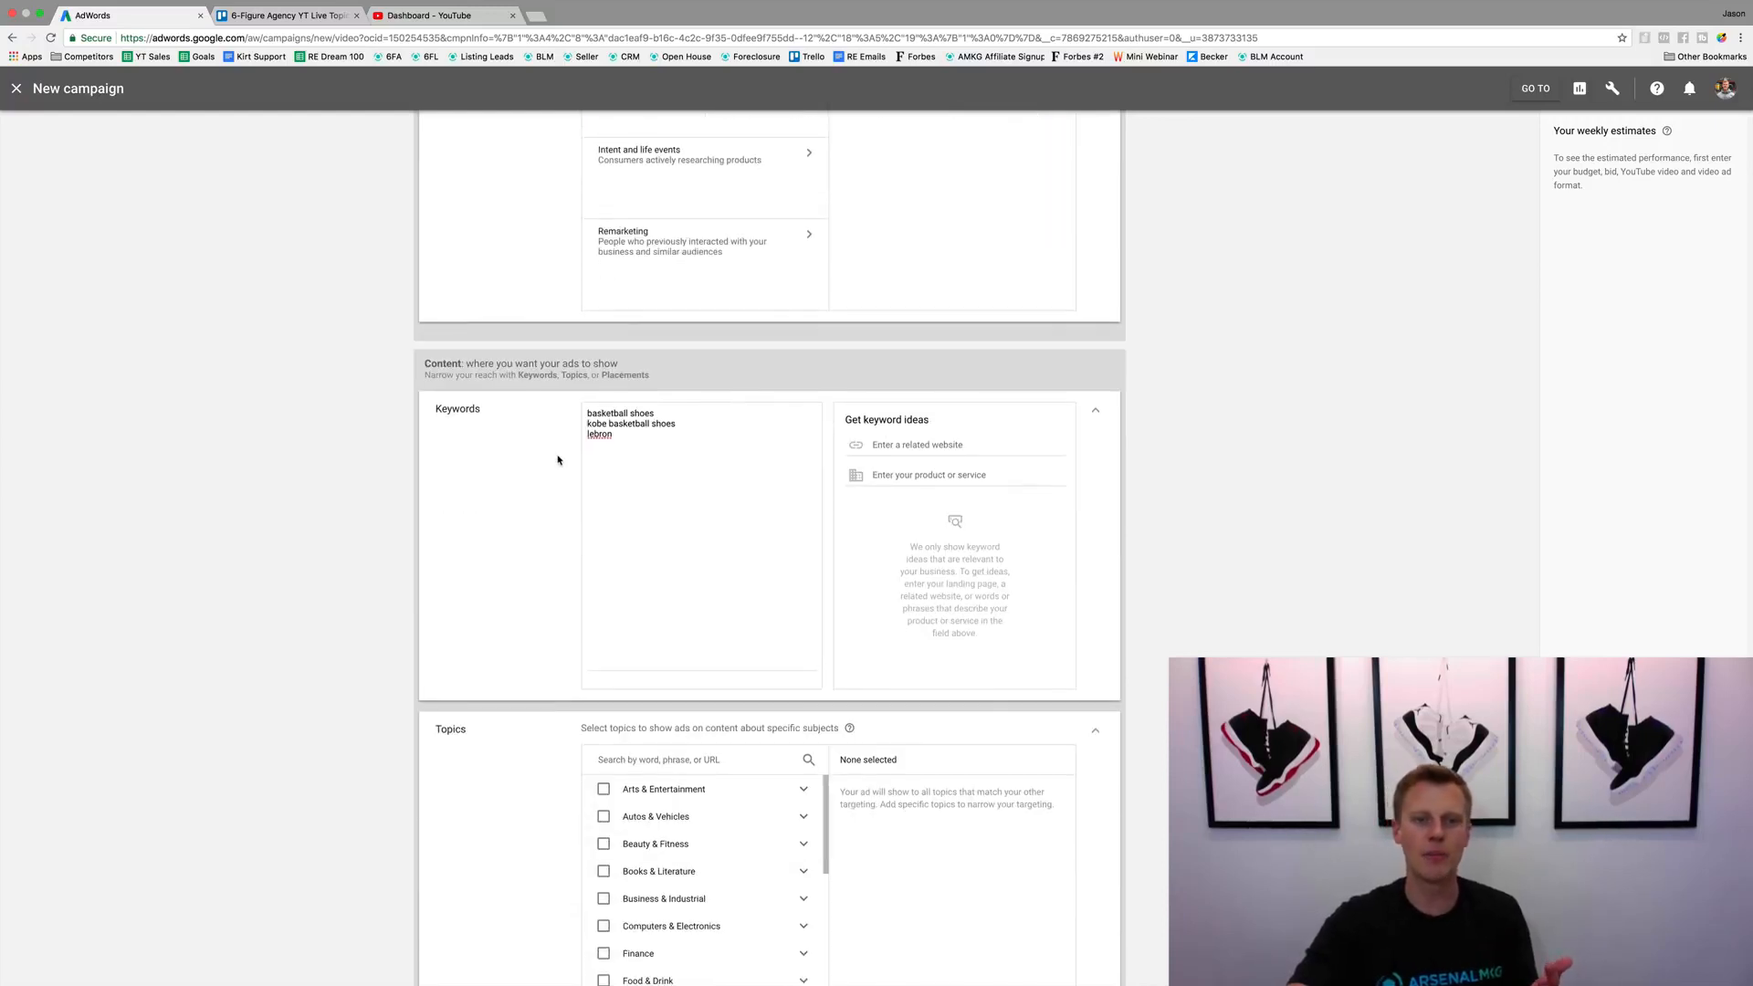
scroll(525, 506, up, 2)
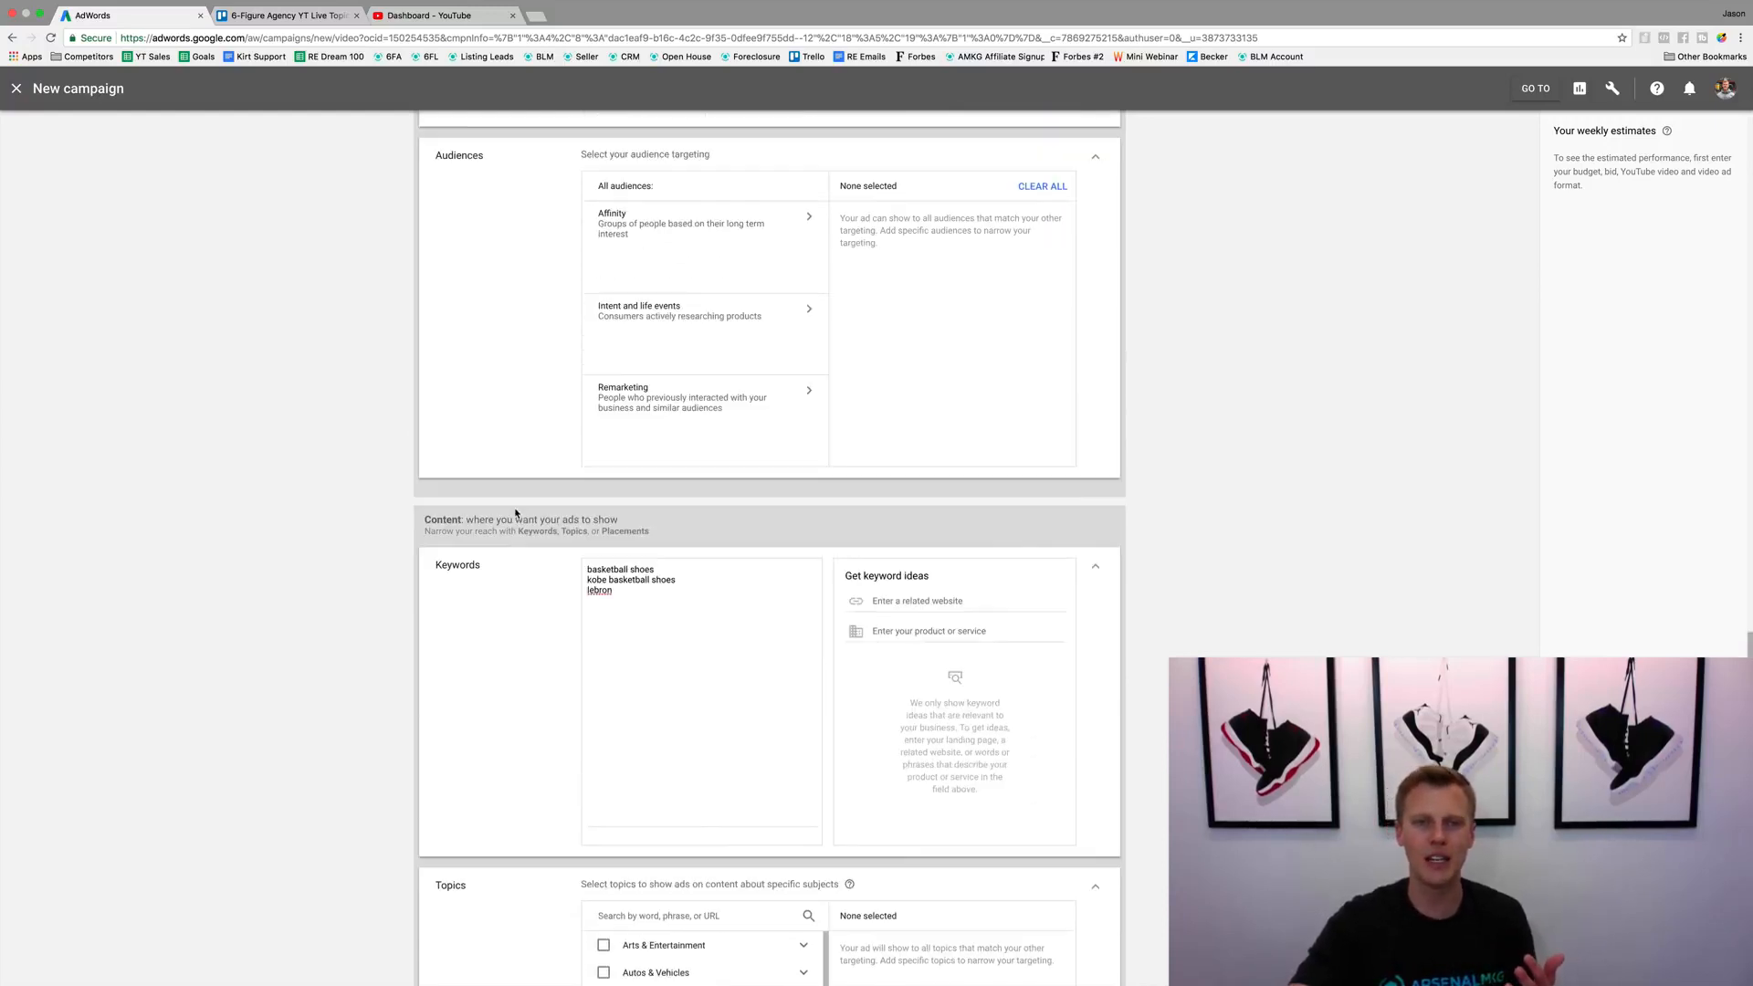
scroll(526, 562, down, 6)
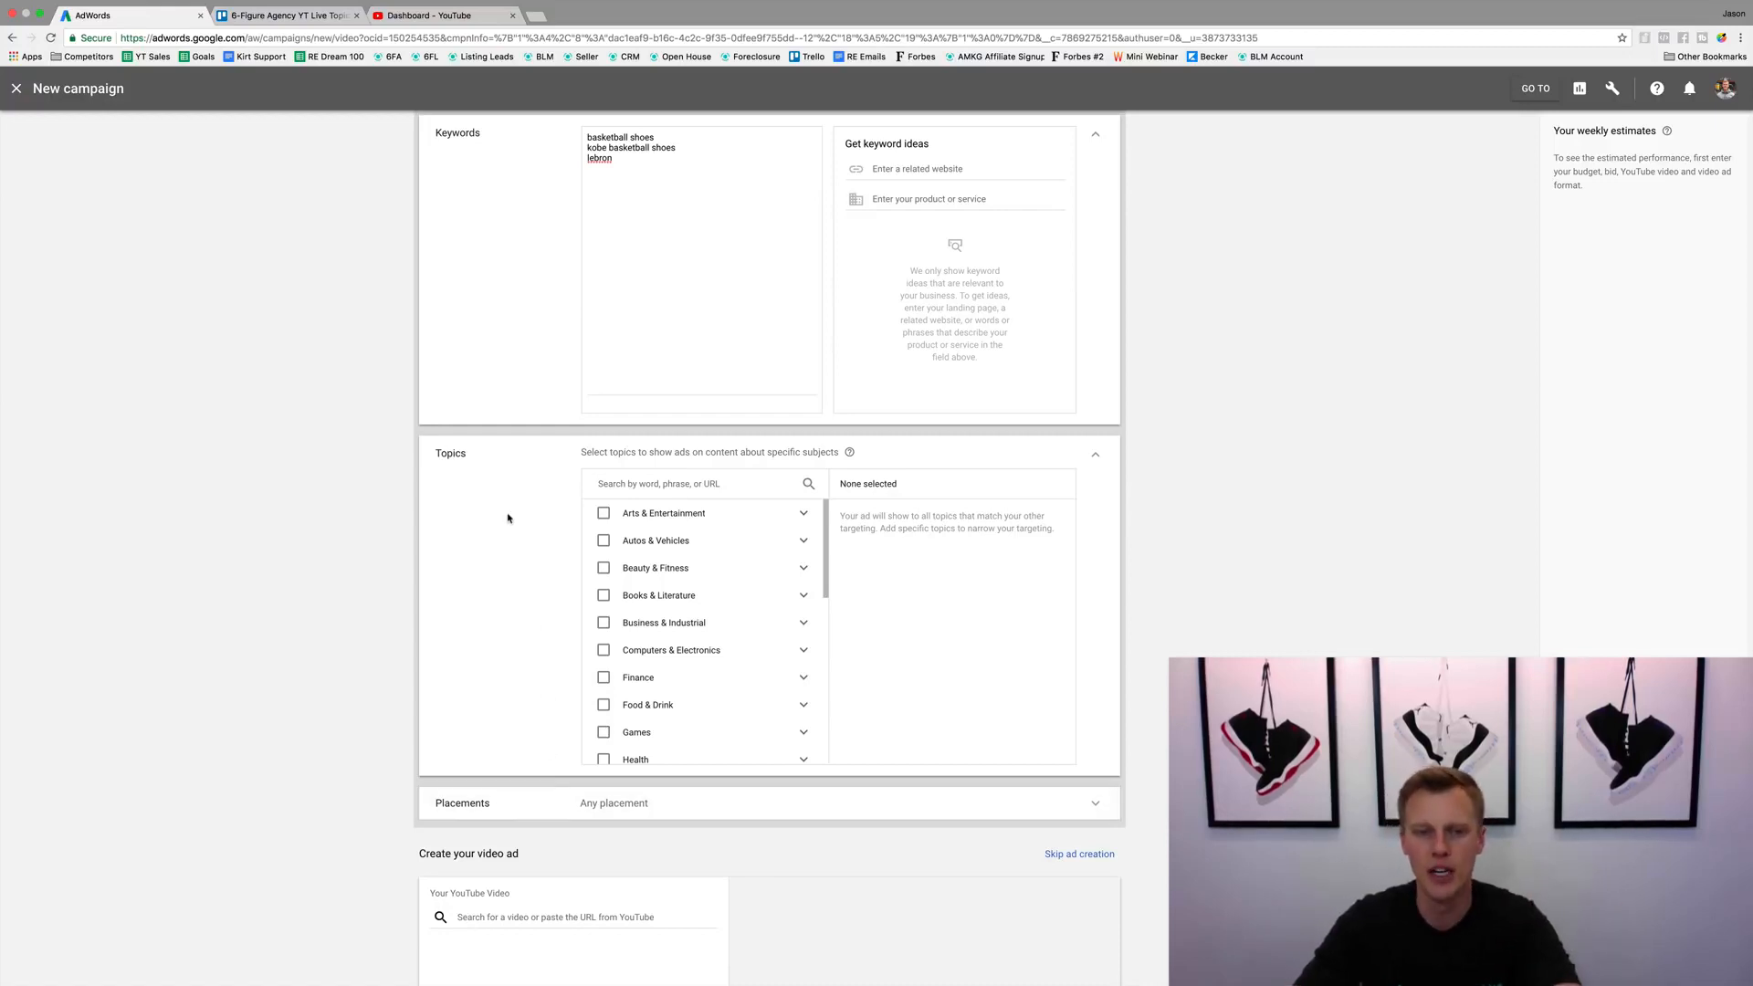
scroll(611, 573, down, 3)
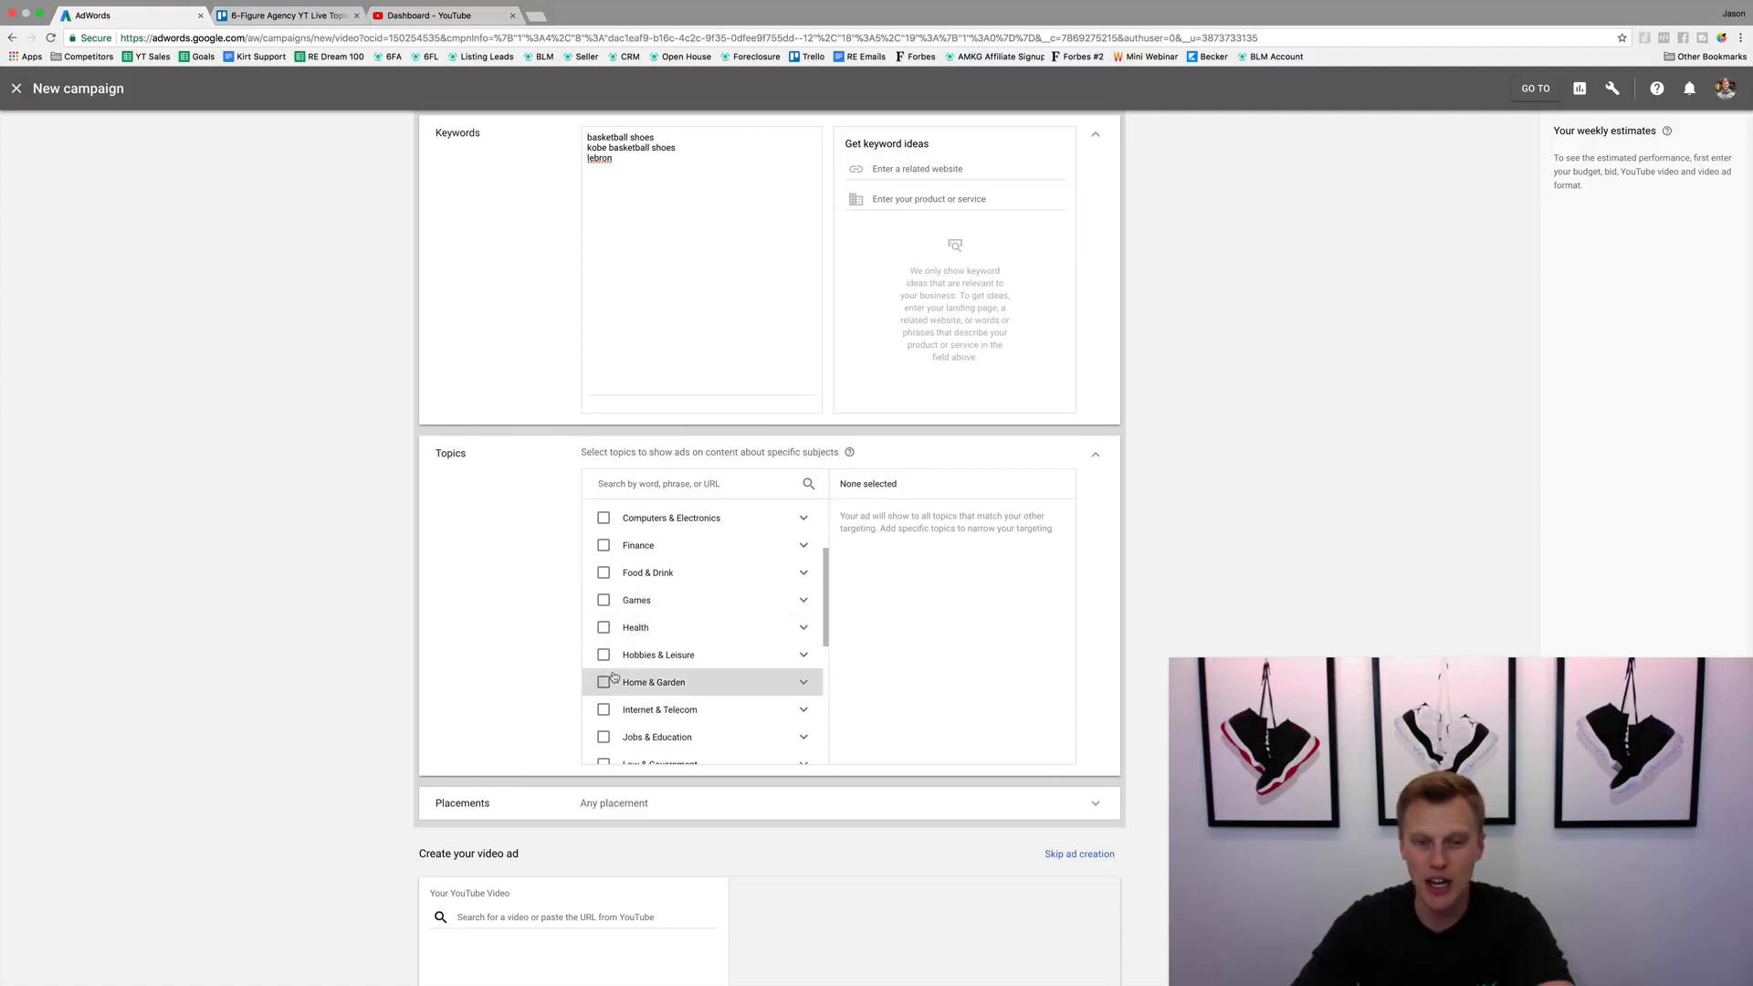
scroll(618, 682, down, 10)
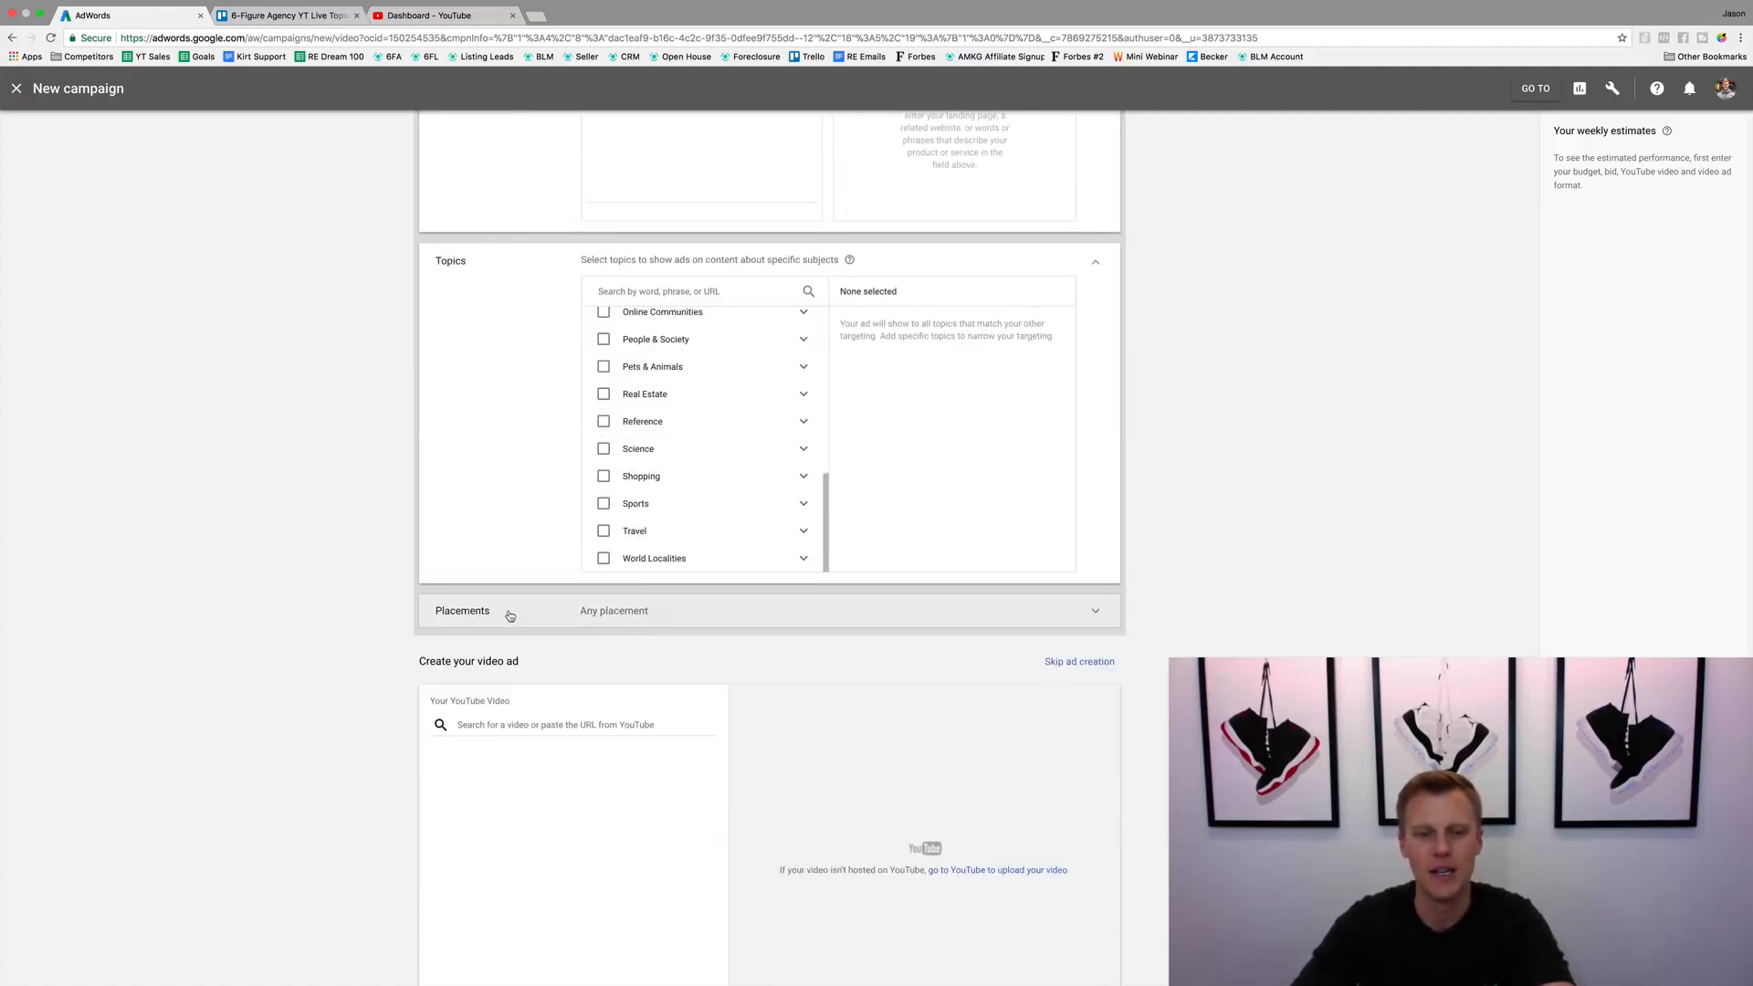
scroll(533, 541, up, 2)
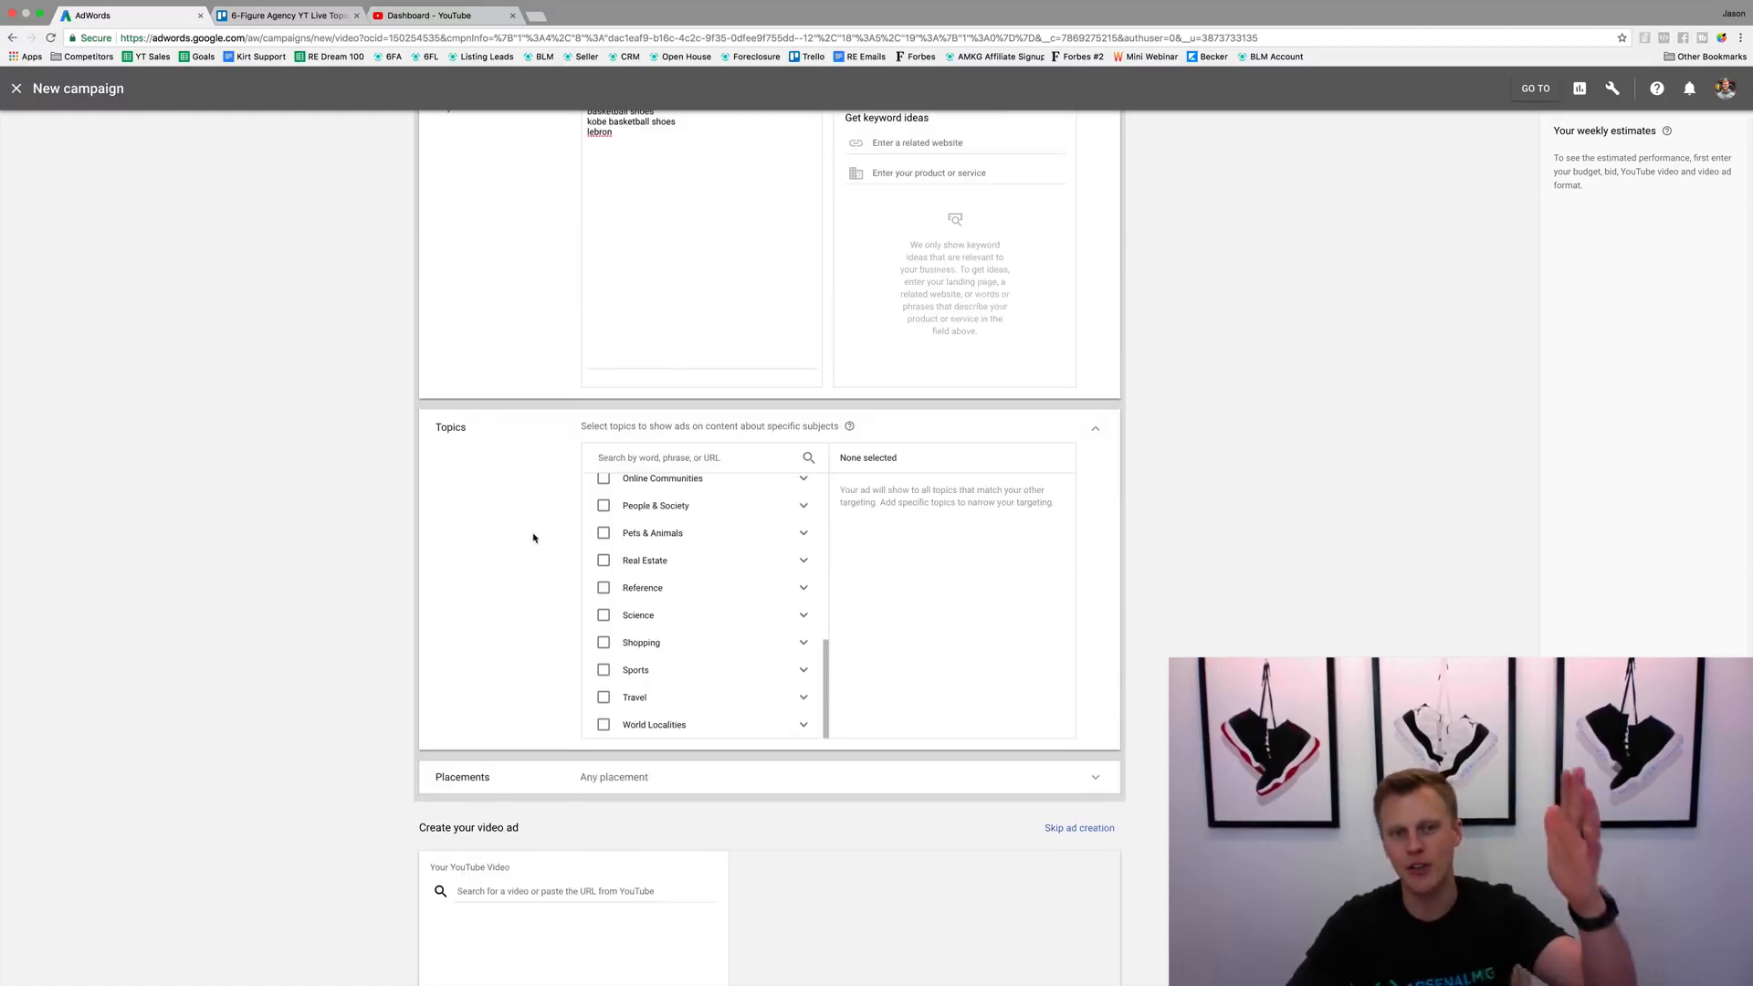
scroll(548, 473, up, 3)
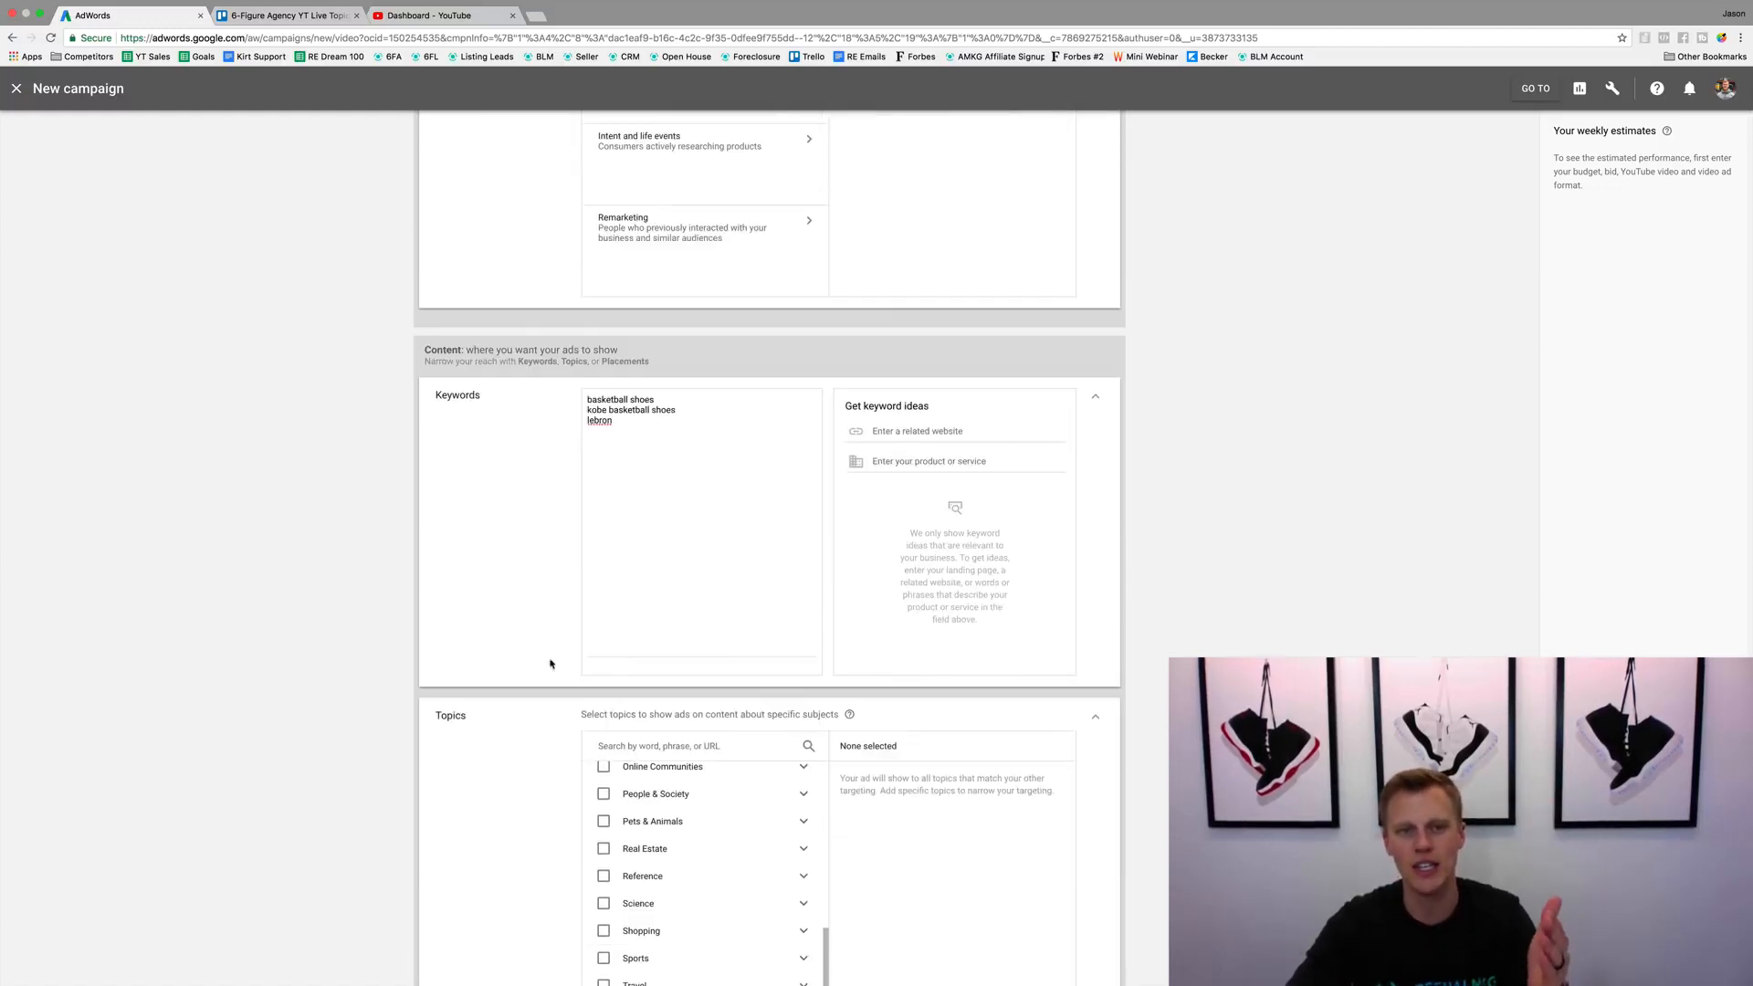
scroll(552, 746, down, 4)
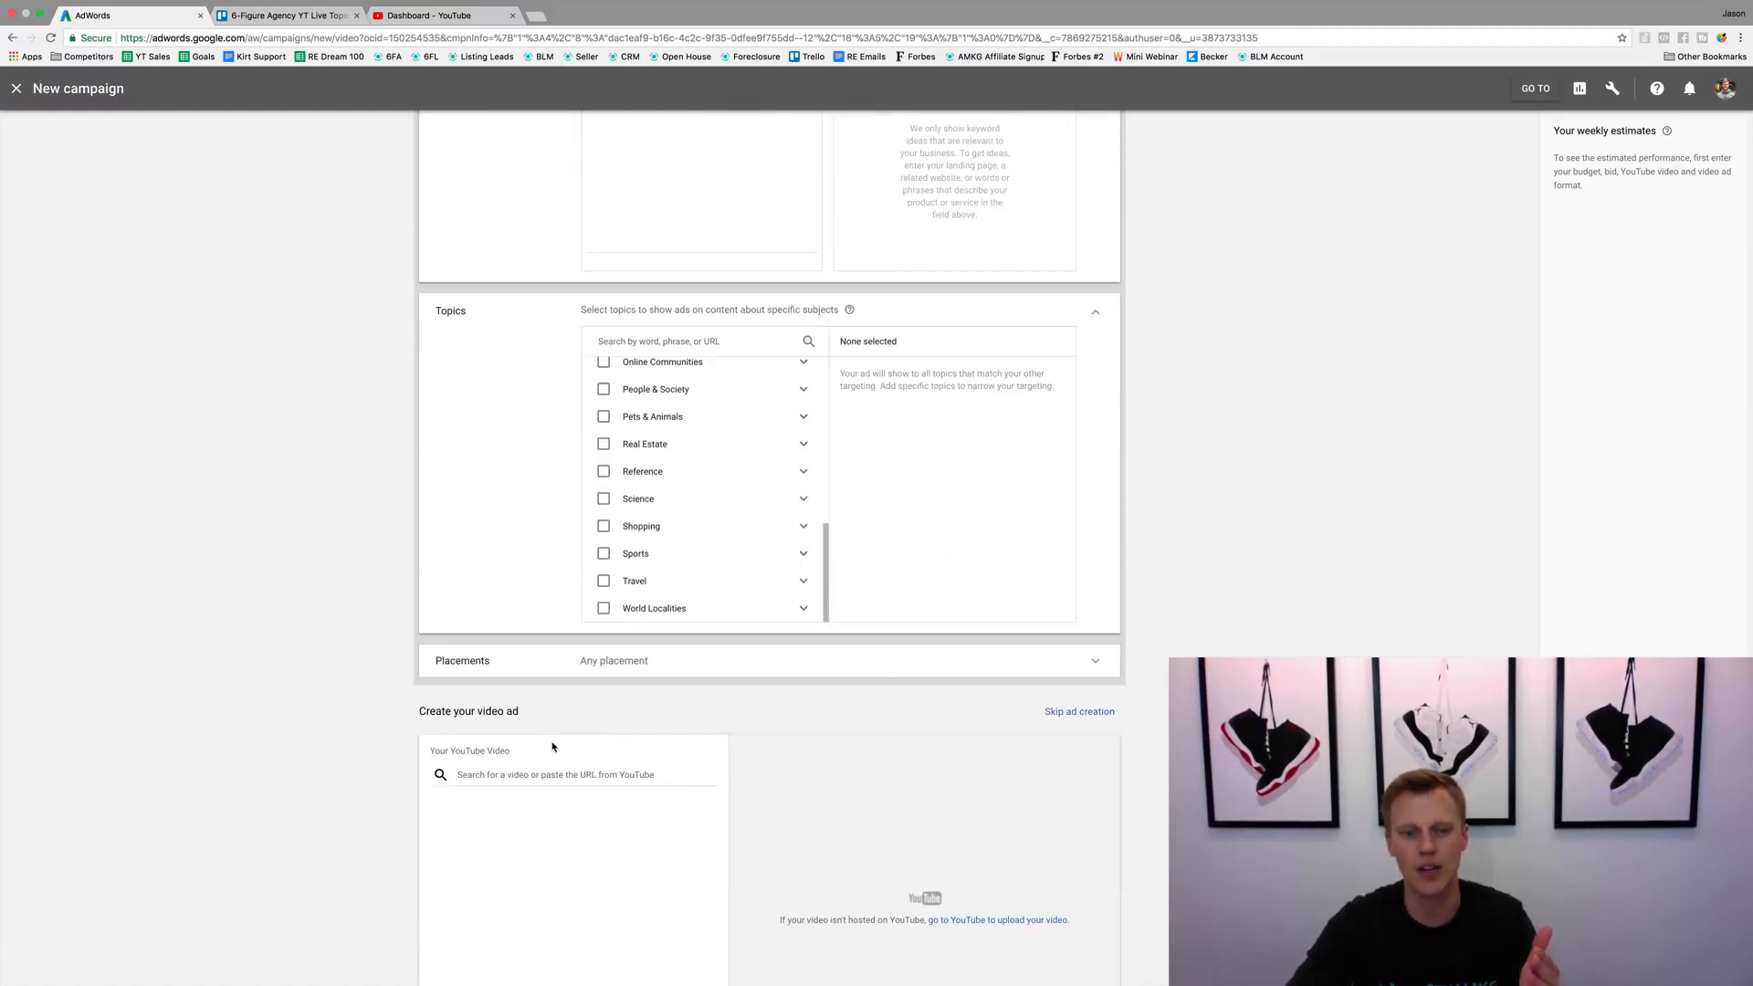
Step: Open the placement targeting and search it for basketball shoes
click(561, 674)
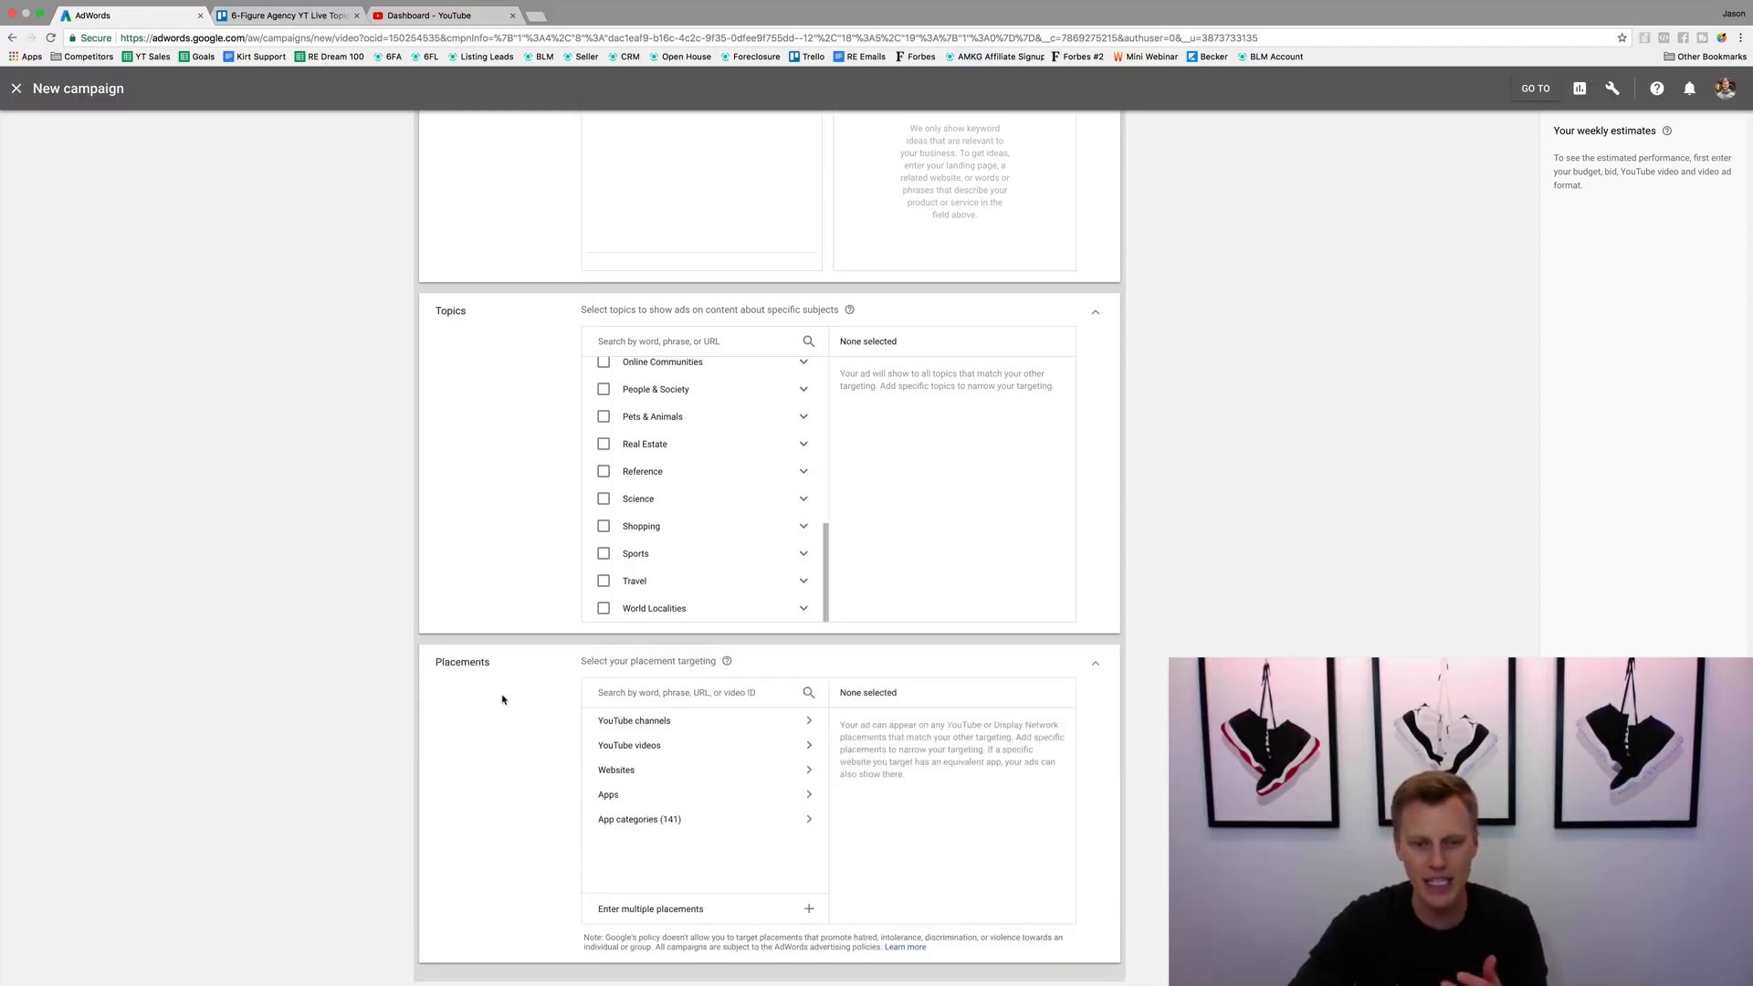
scroll(502, 699, down, 2)
scroll(502, 699, down, 3)
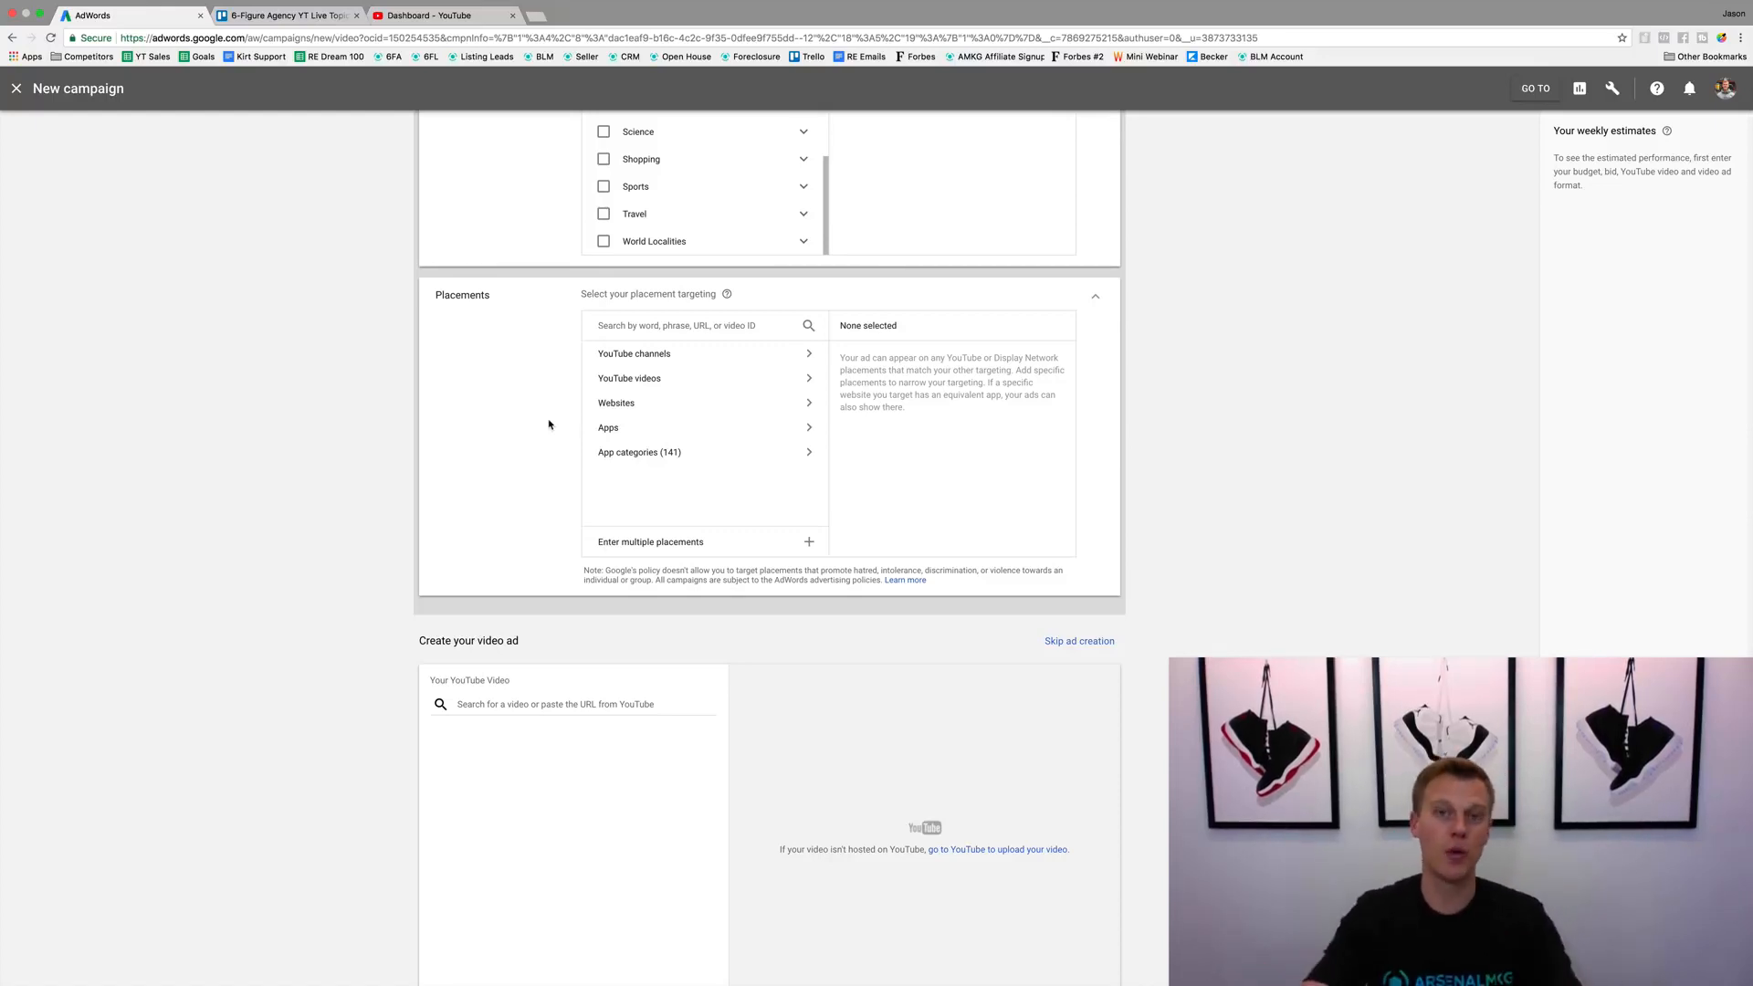
click(635, 354)
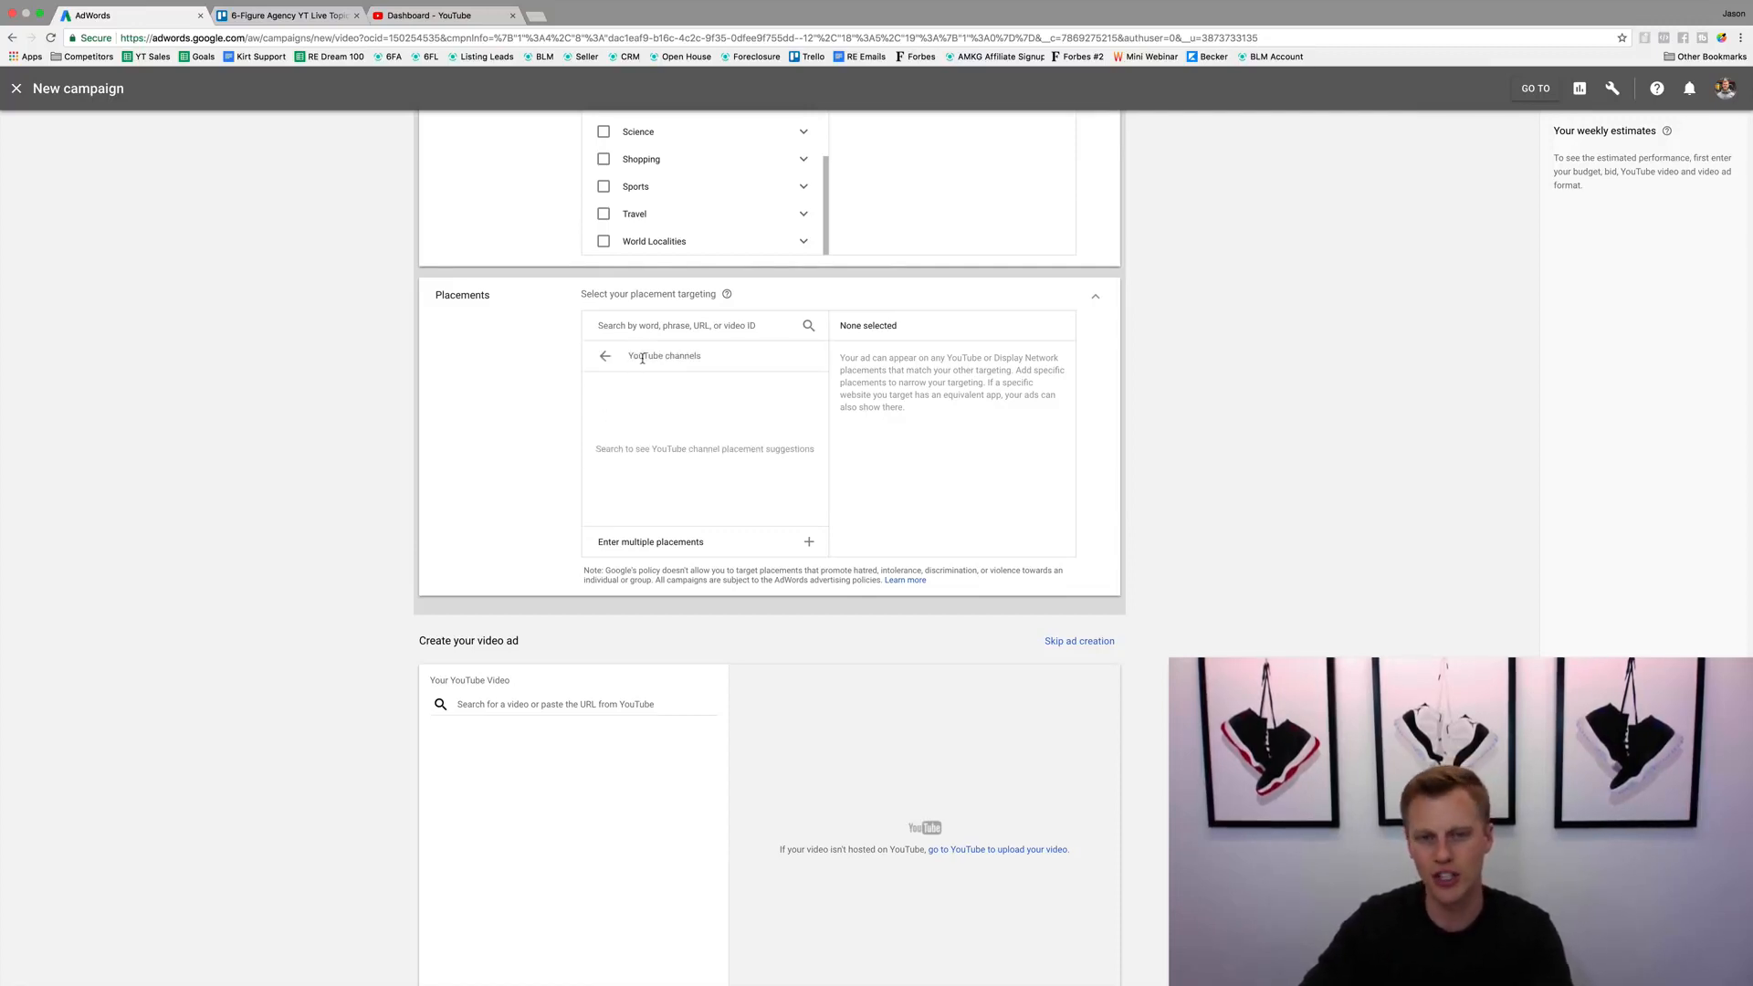
click(604, 356)
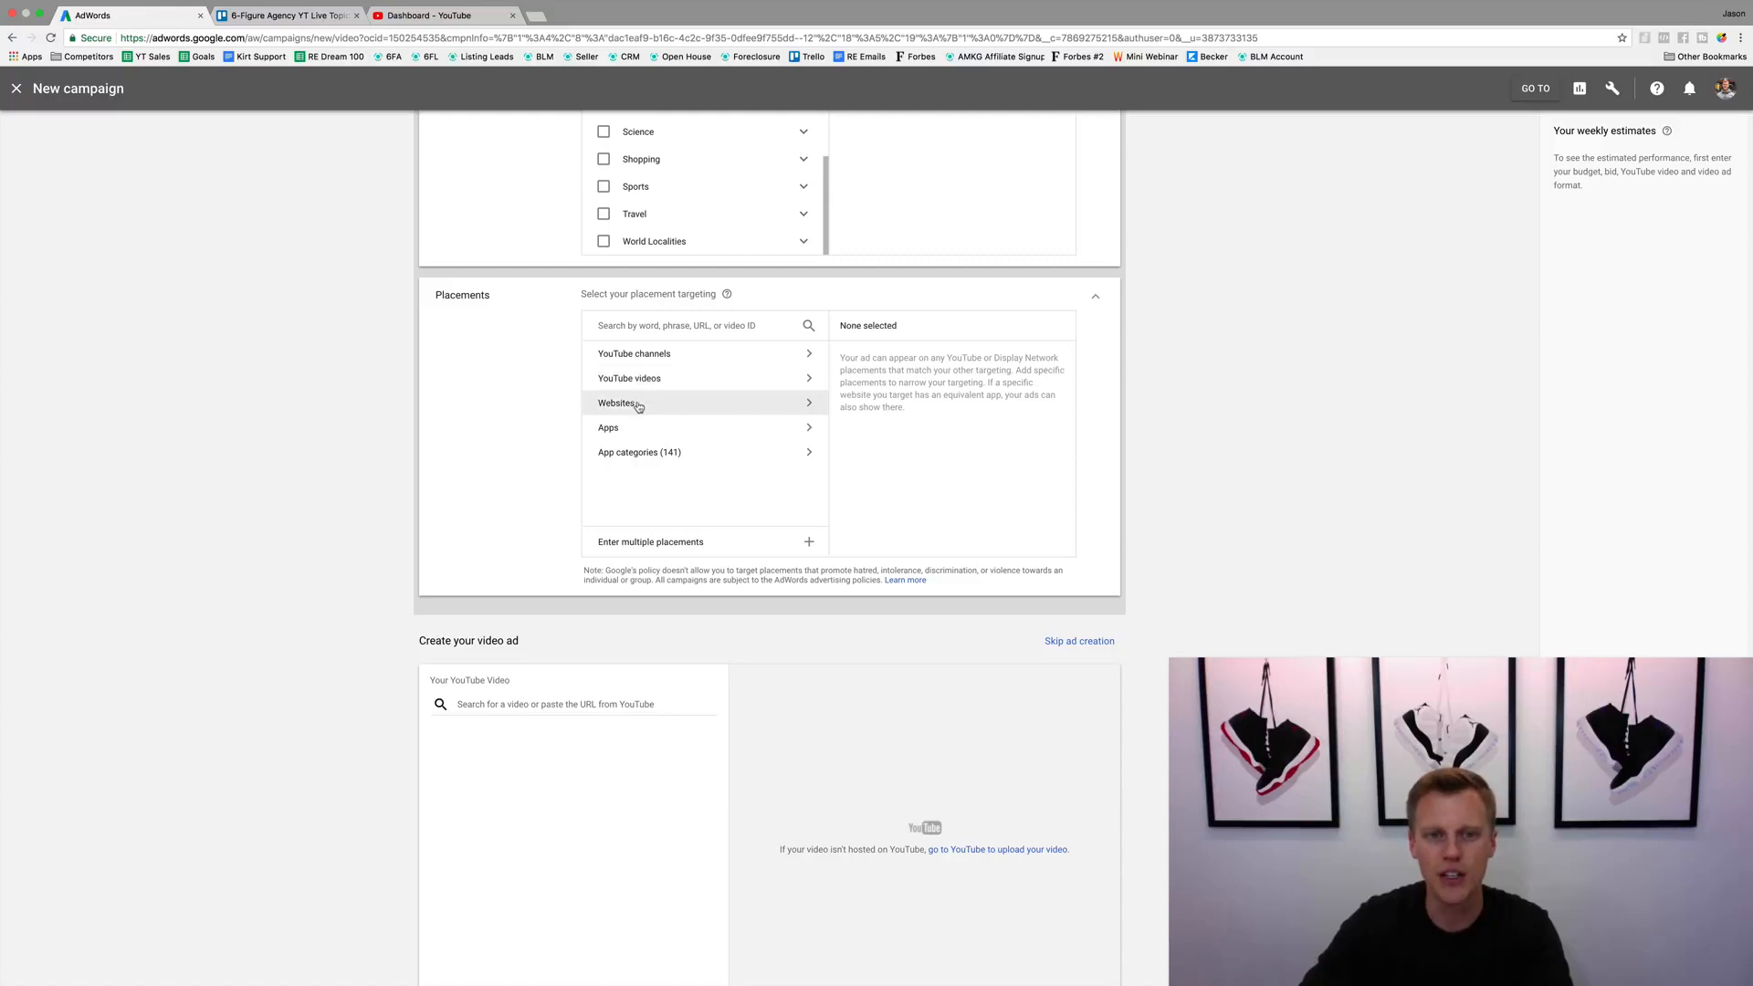
click(644, 327)
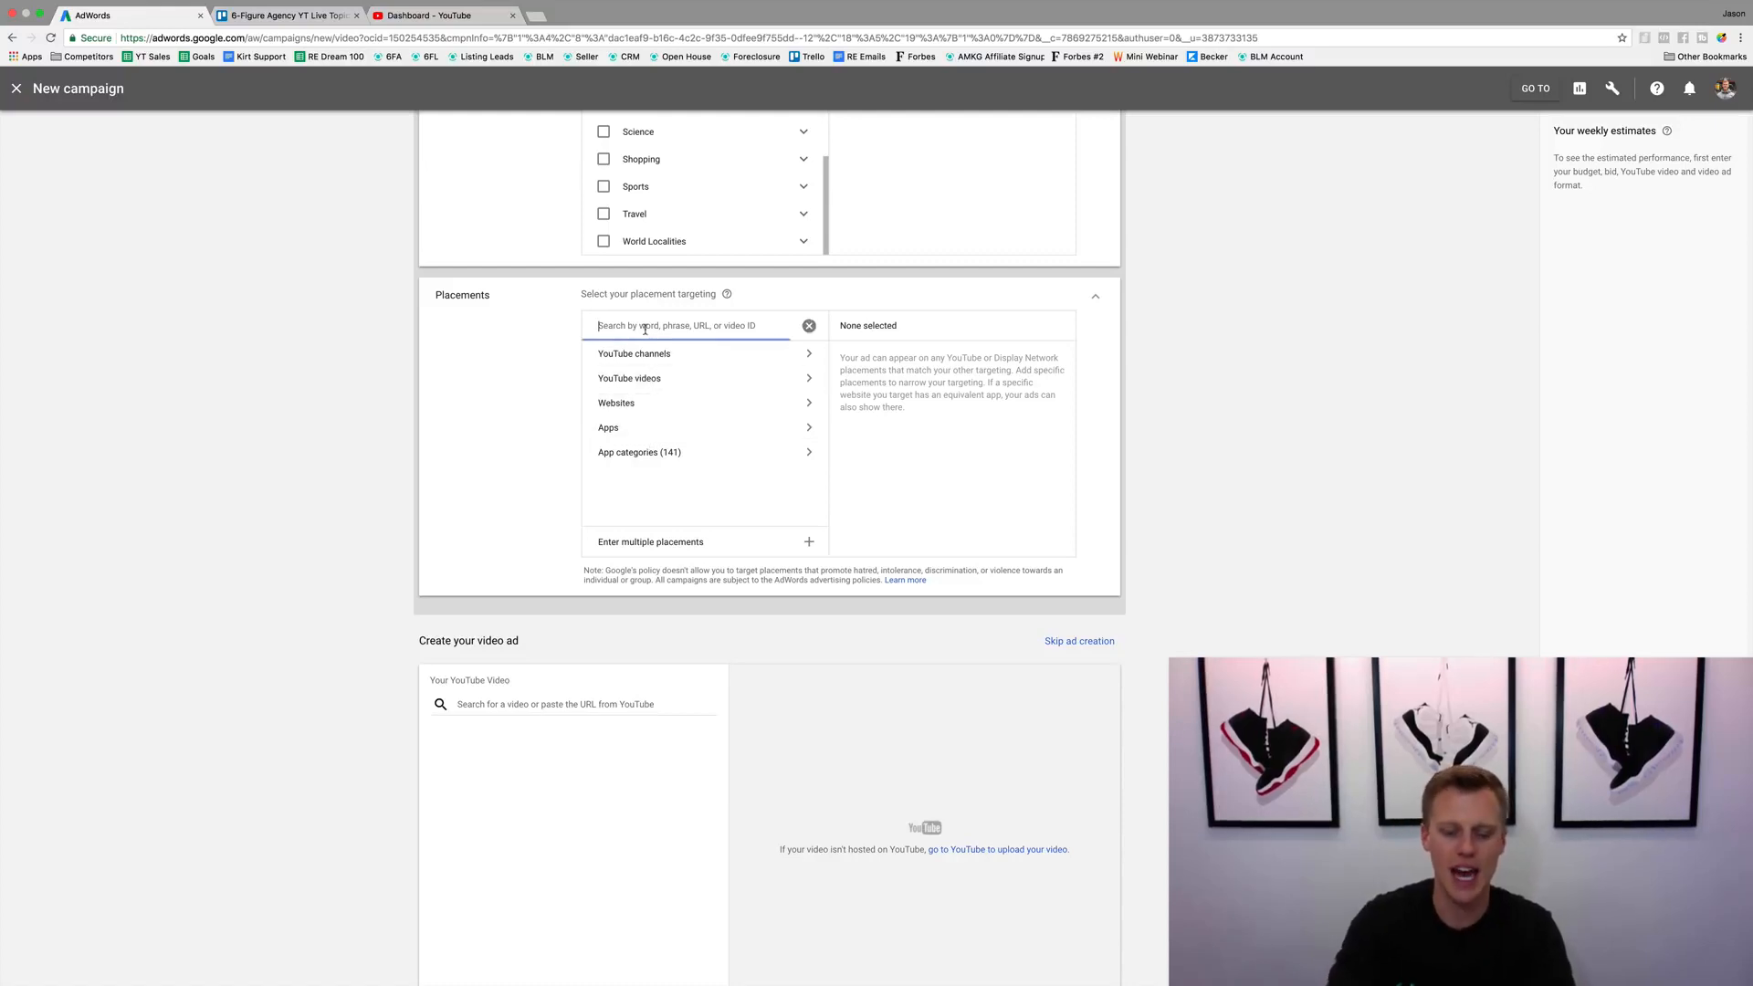
text(basketball shoes)
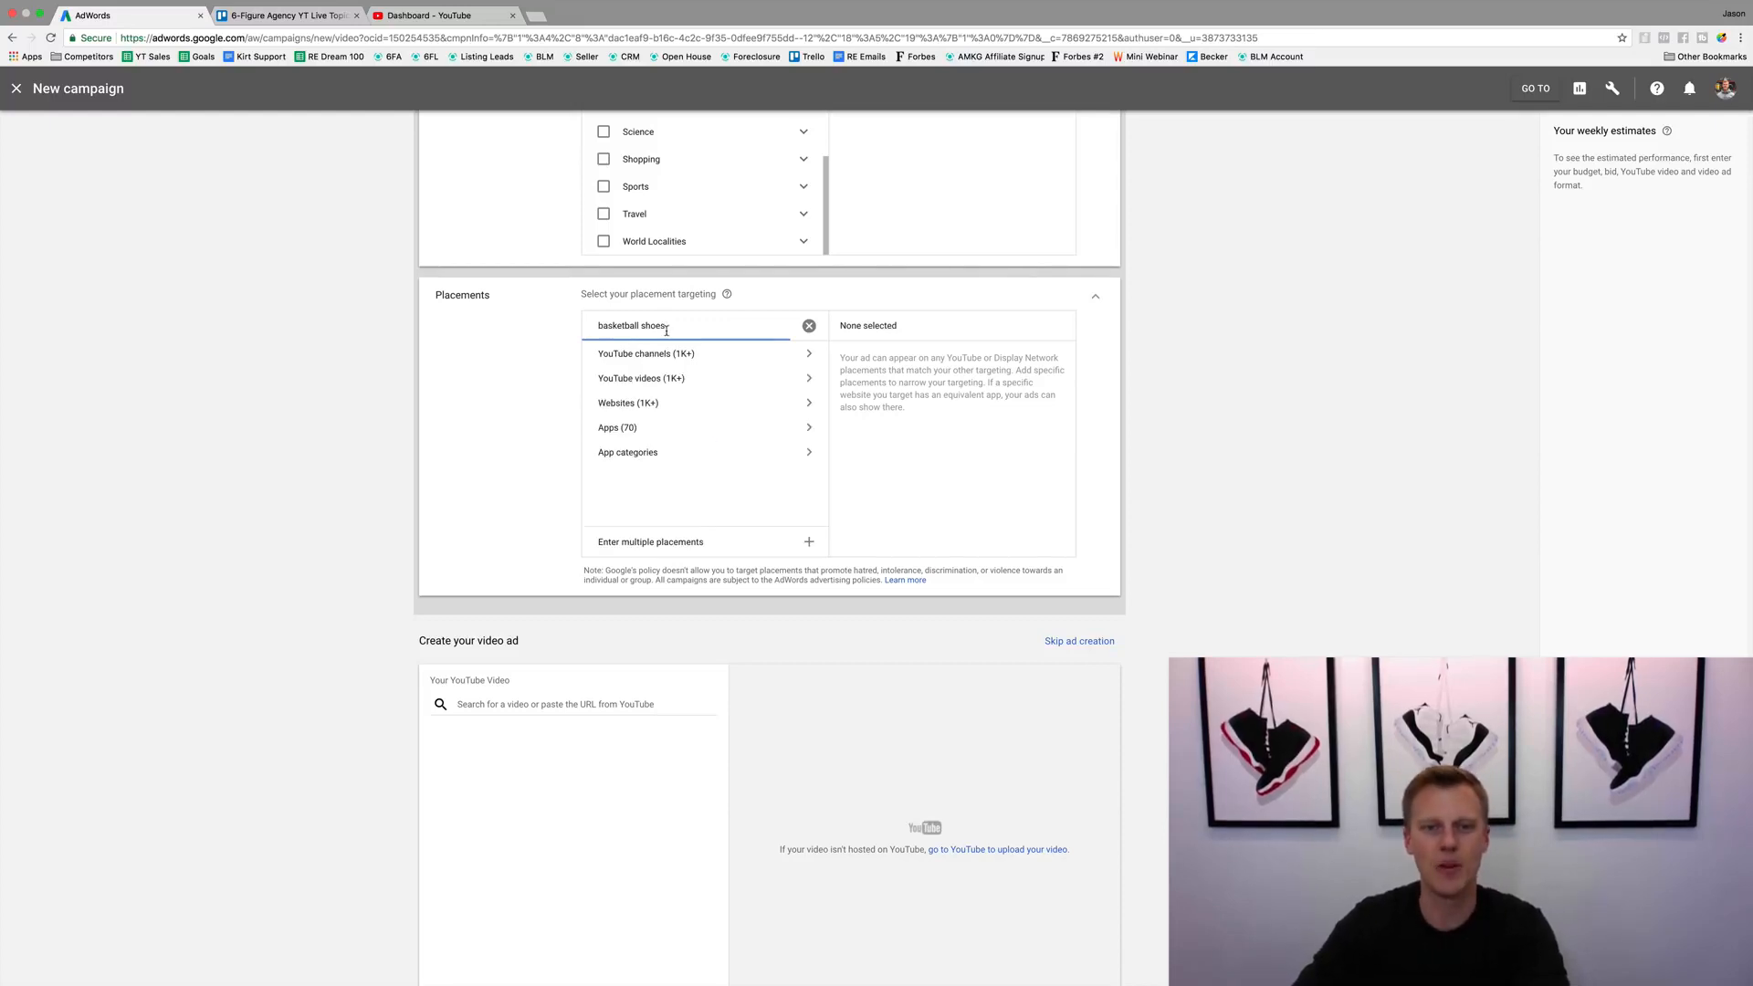
Step: Add the first five YouTube videos matching basketball shoes as ad placements
click(653, 379)
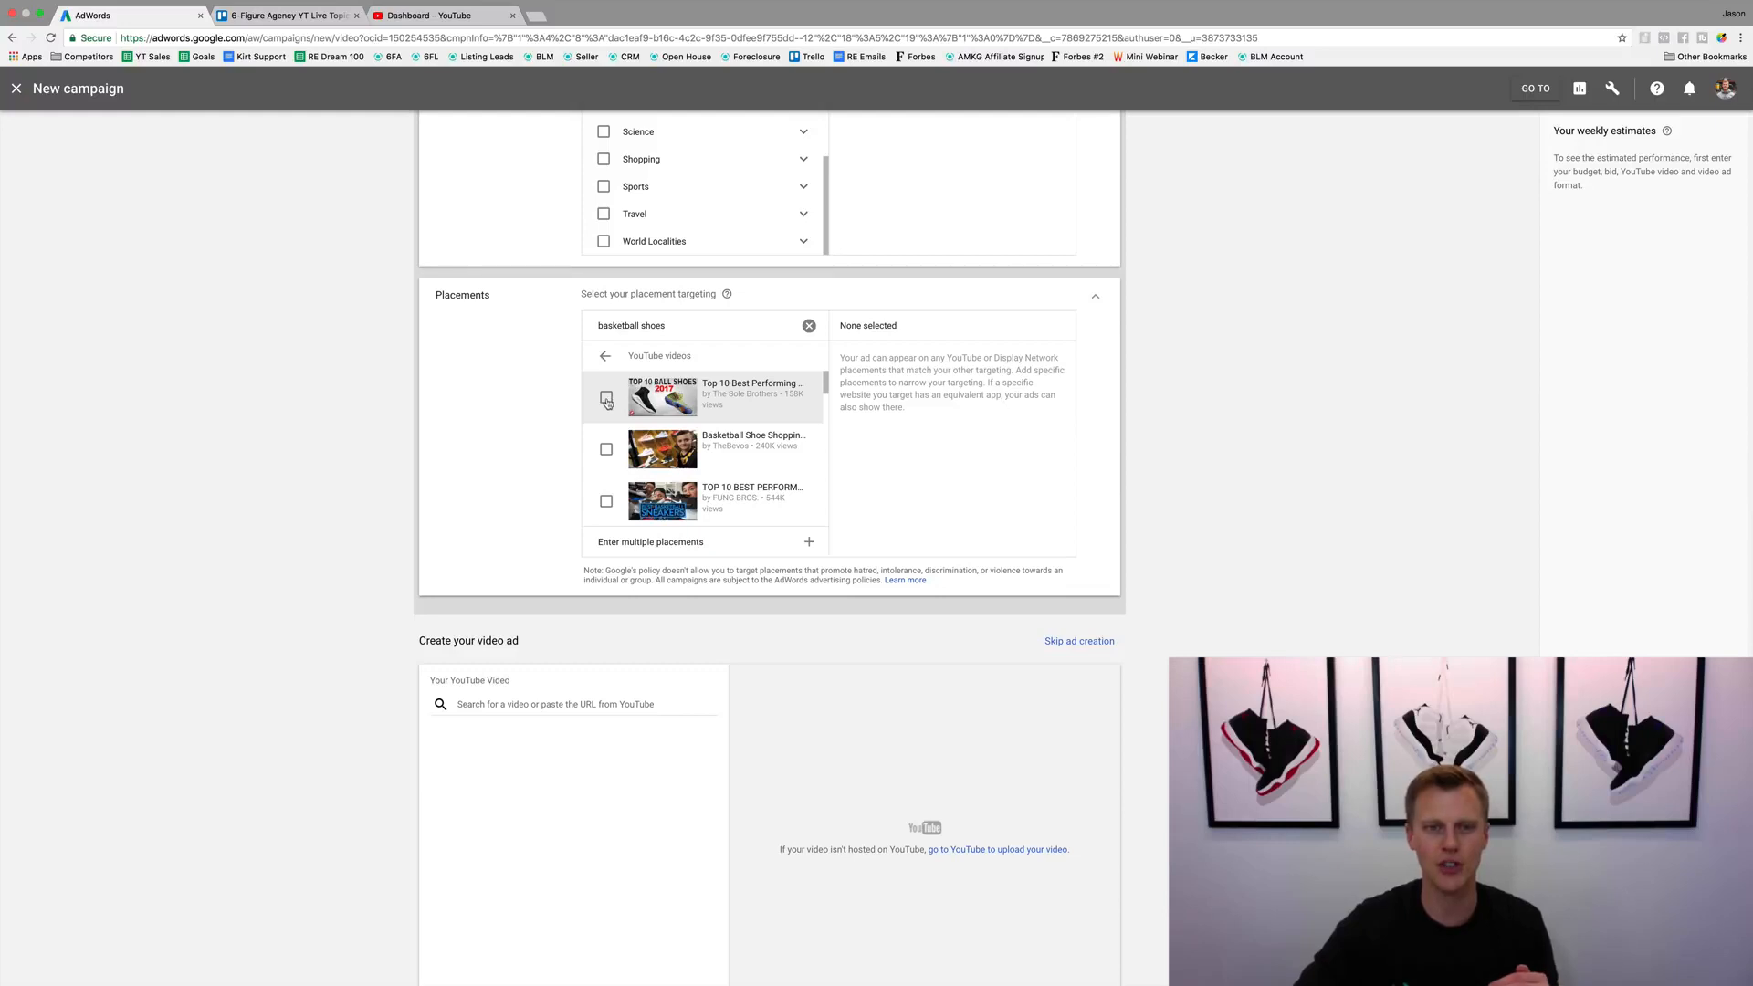
click(606, 398)
click(606, 449)
click(606, 501)
scroll(628, 472, down, 1)
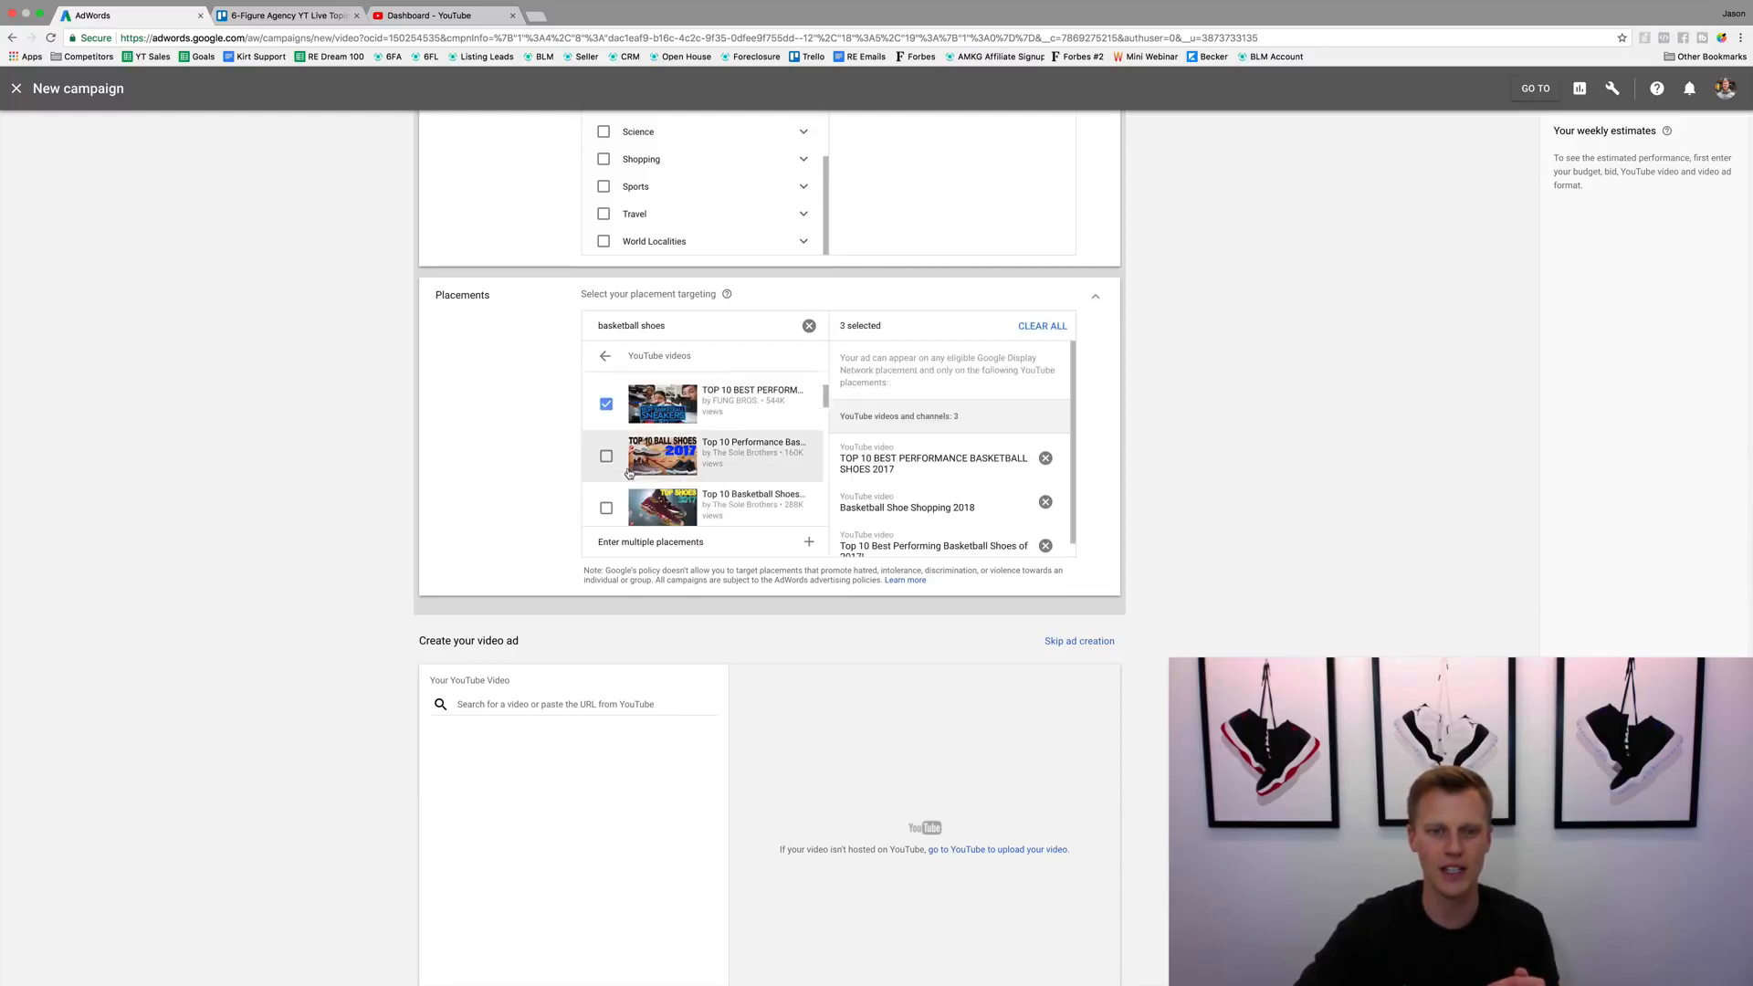
click(607, 457)
click(610, 508)
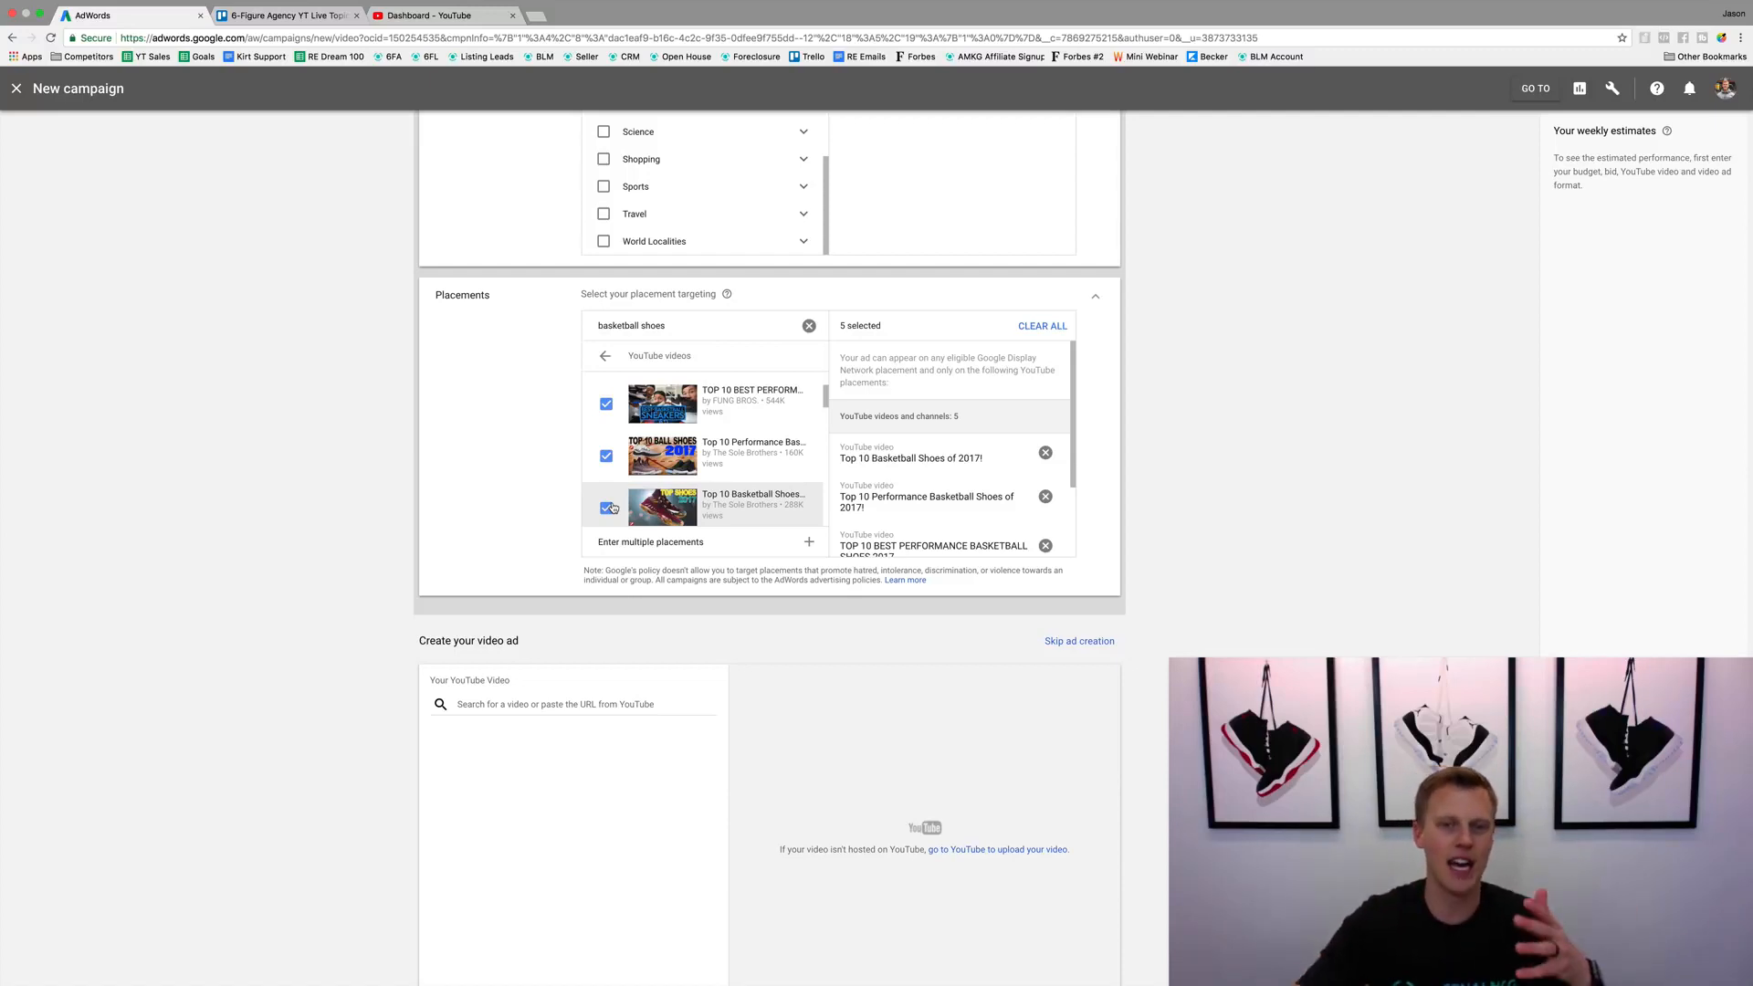
Step: Add the Basketball Shoe Shopping 2017, Top 5 Outdoor Basketball Shoes! and Top Budget Model Basketball Shoes! videos as placements
scroll(609, 466, down, 3)
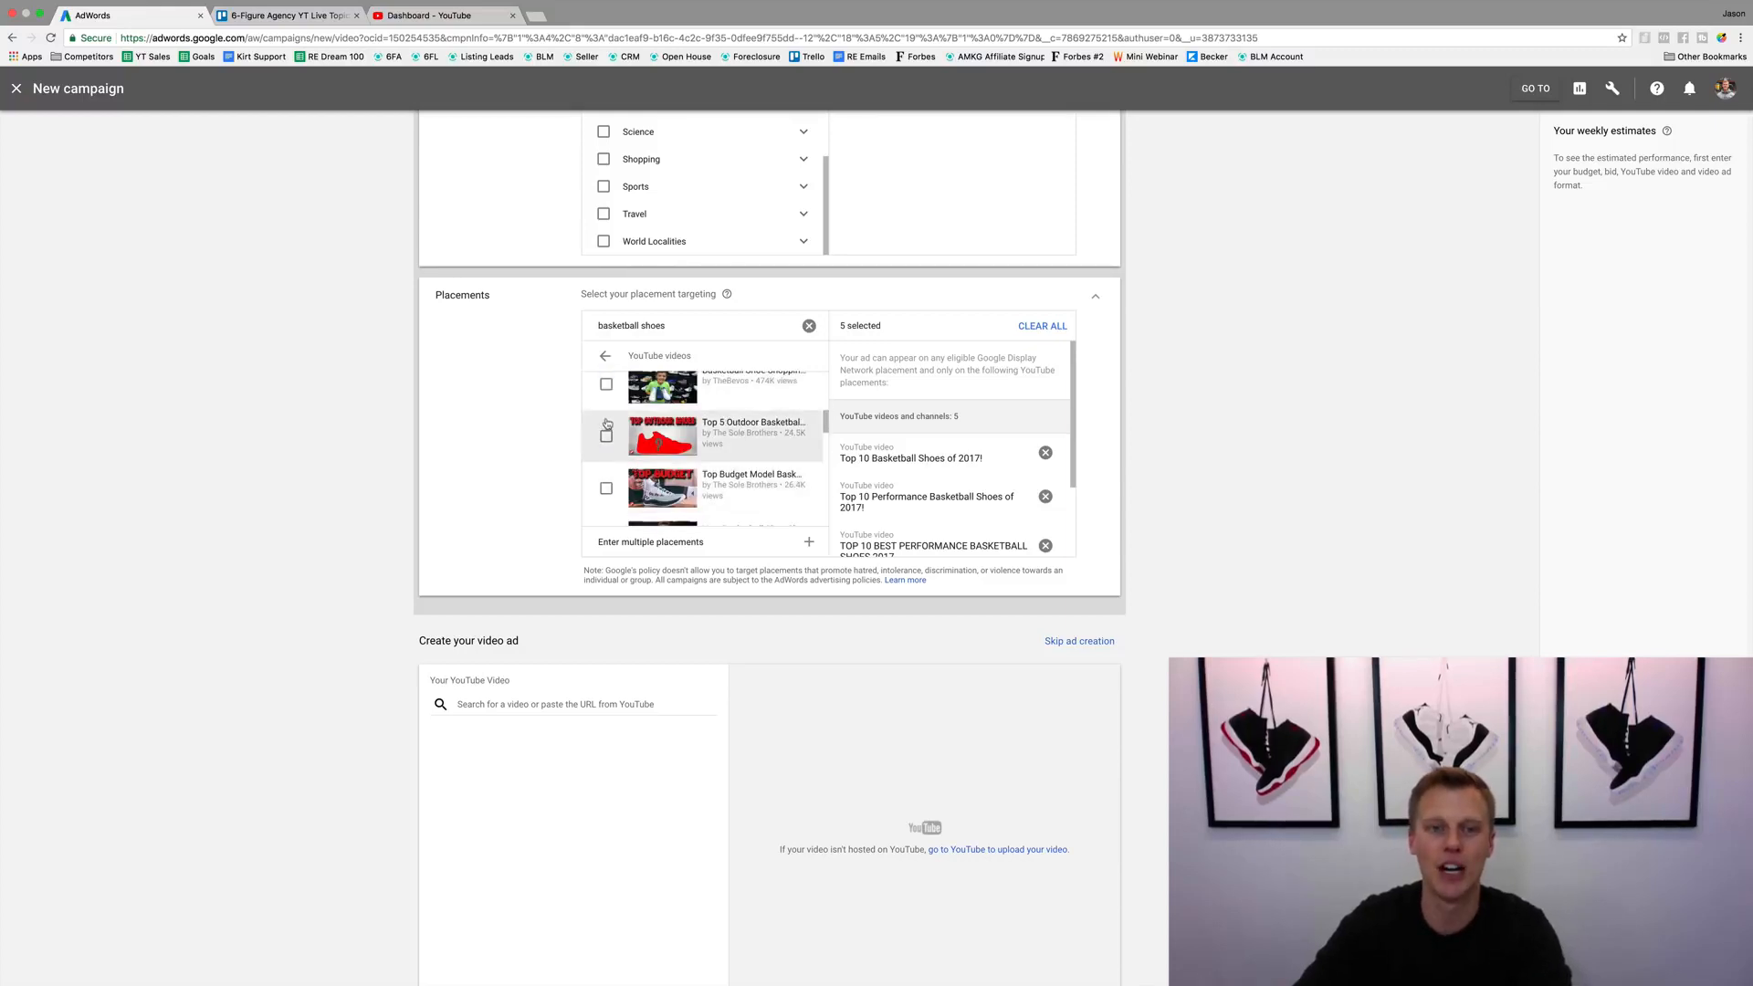
click(605, 384)
click(606, 435)
click(605, 487)
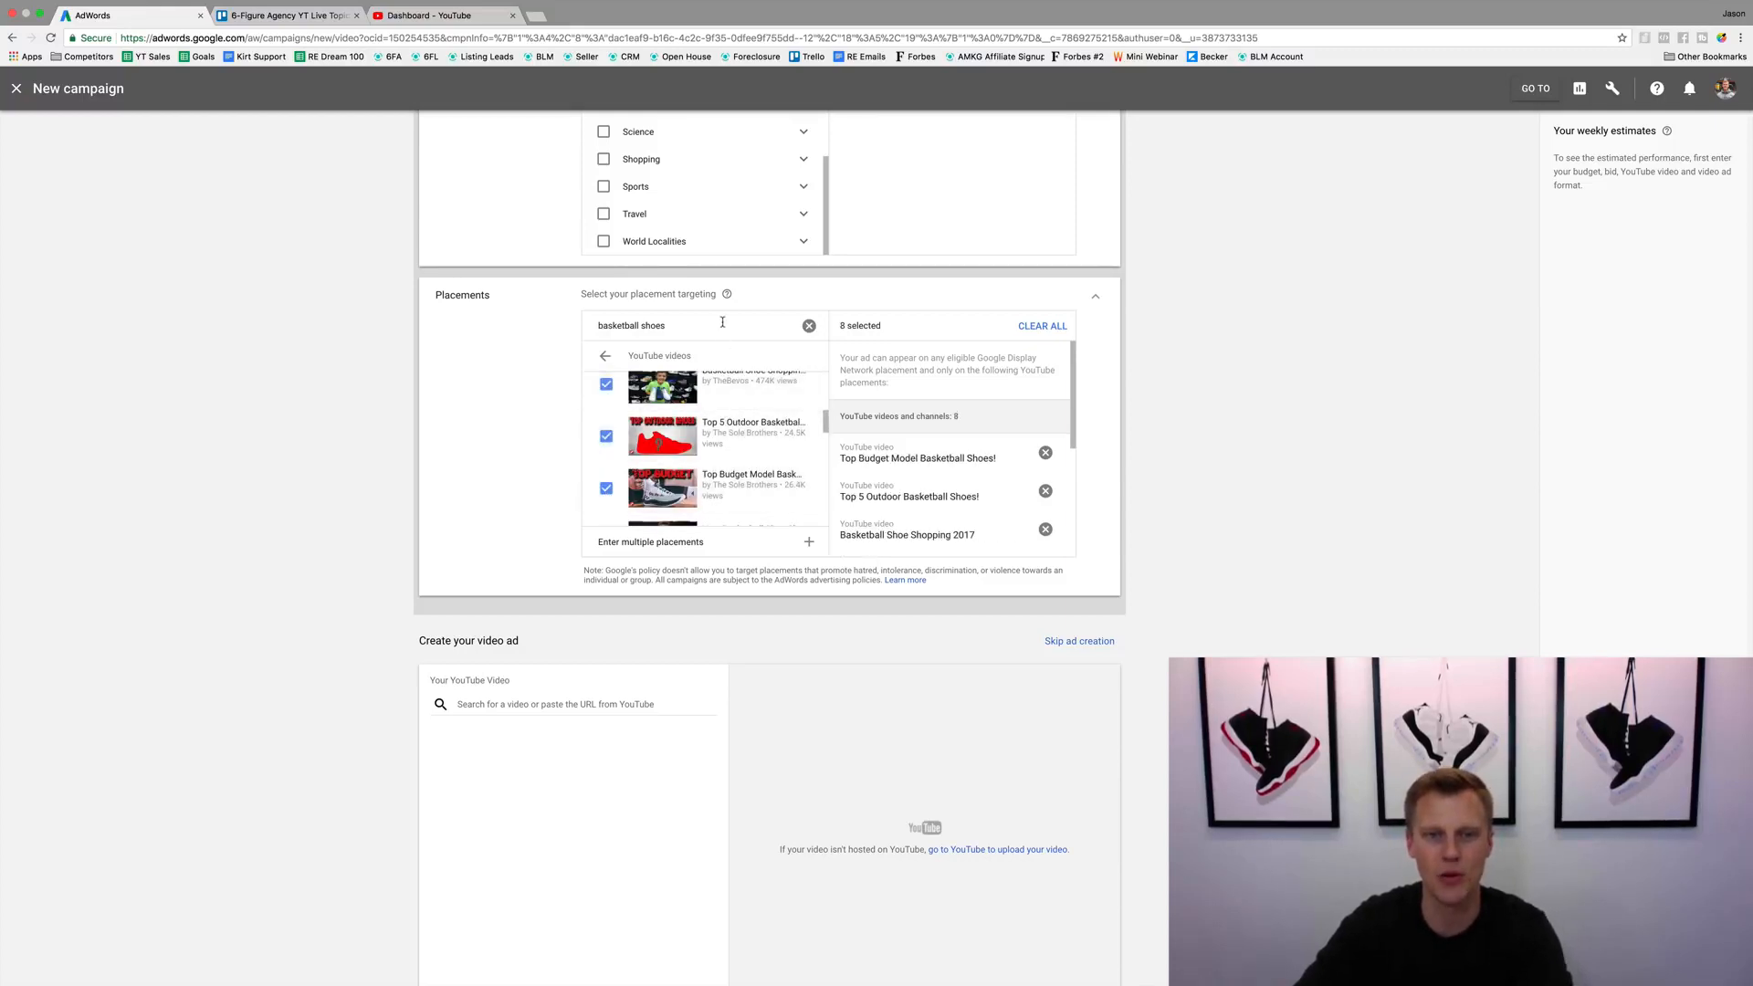
Step: Search the placement targeting for lebron shoes and add the first three YouTube videos found as placements
triple_click(623, 321)
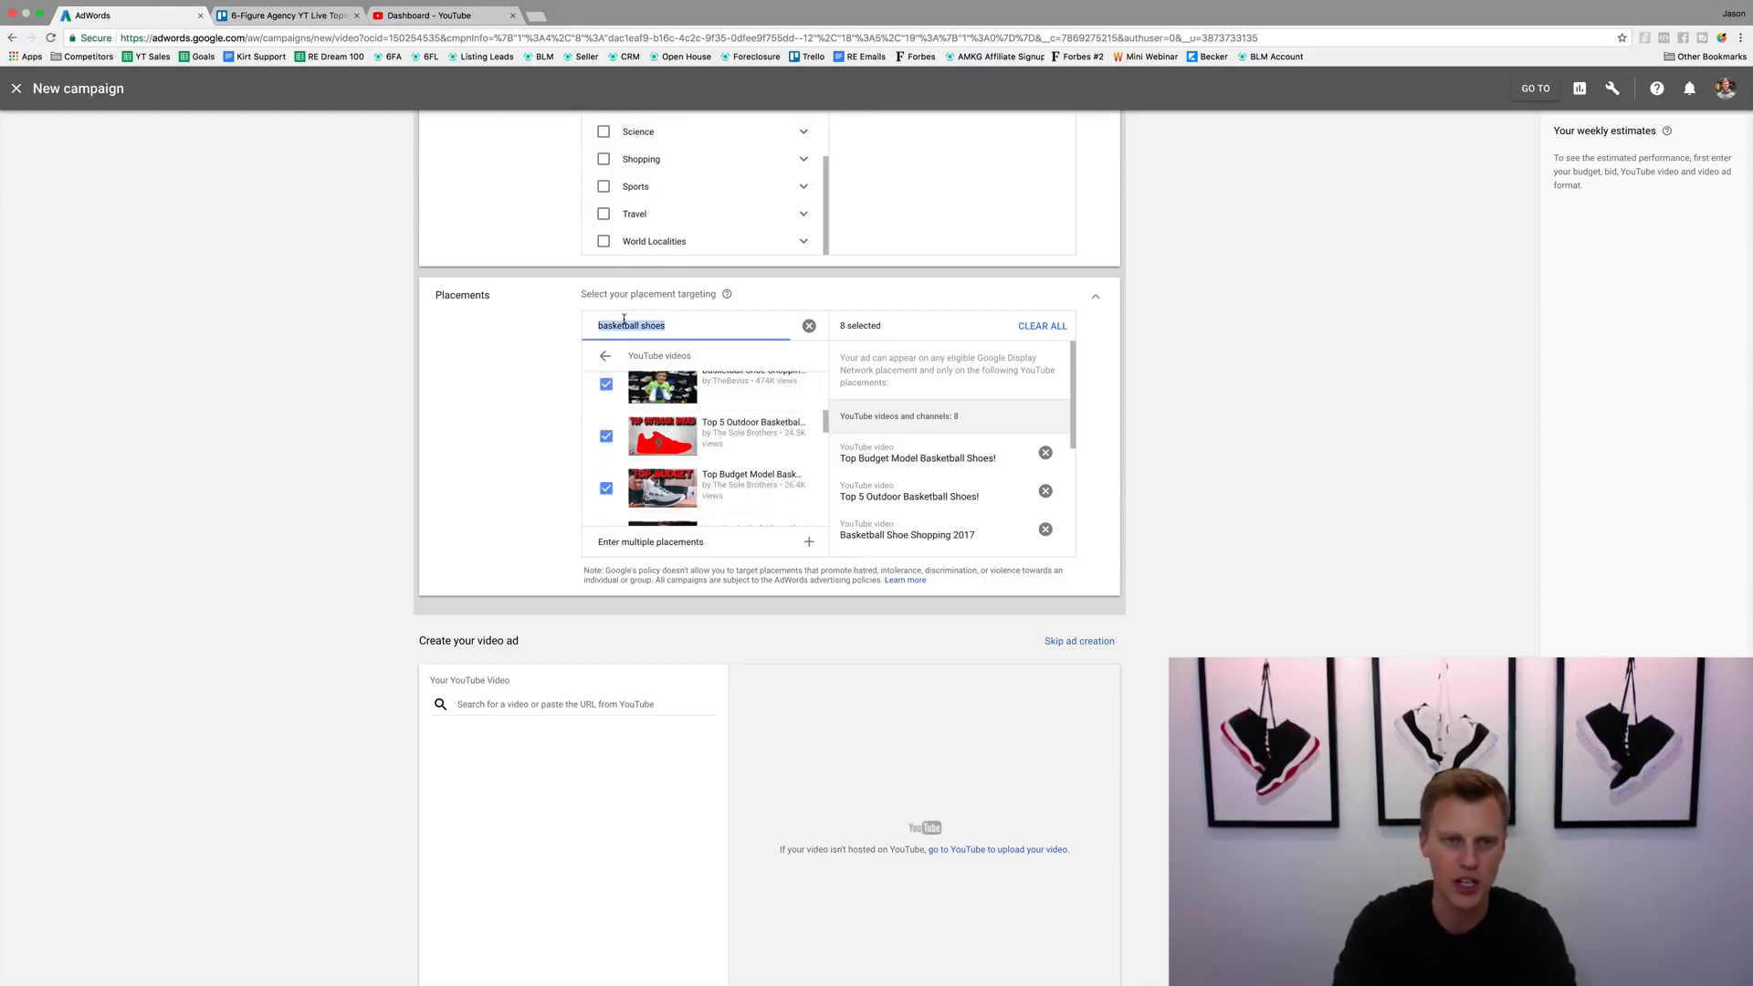
text(lebron shoes)
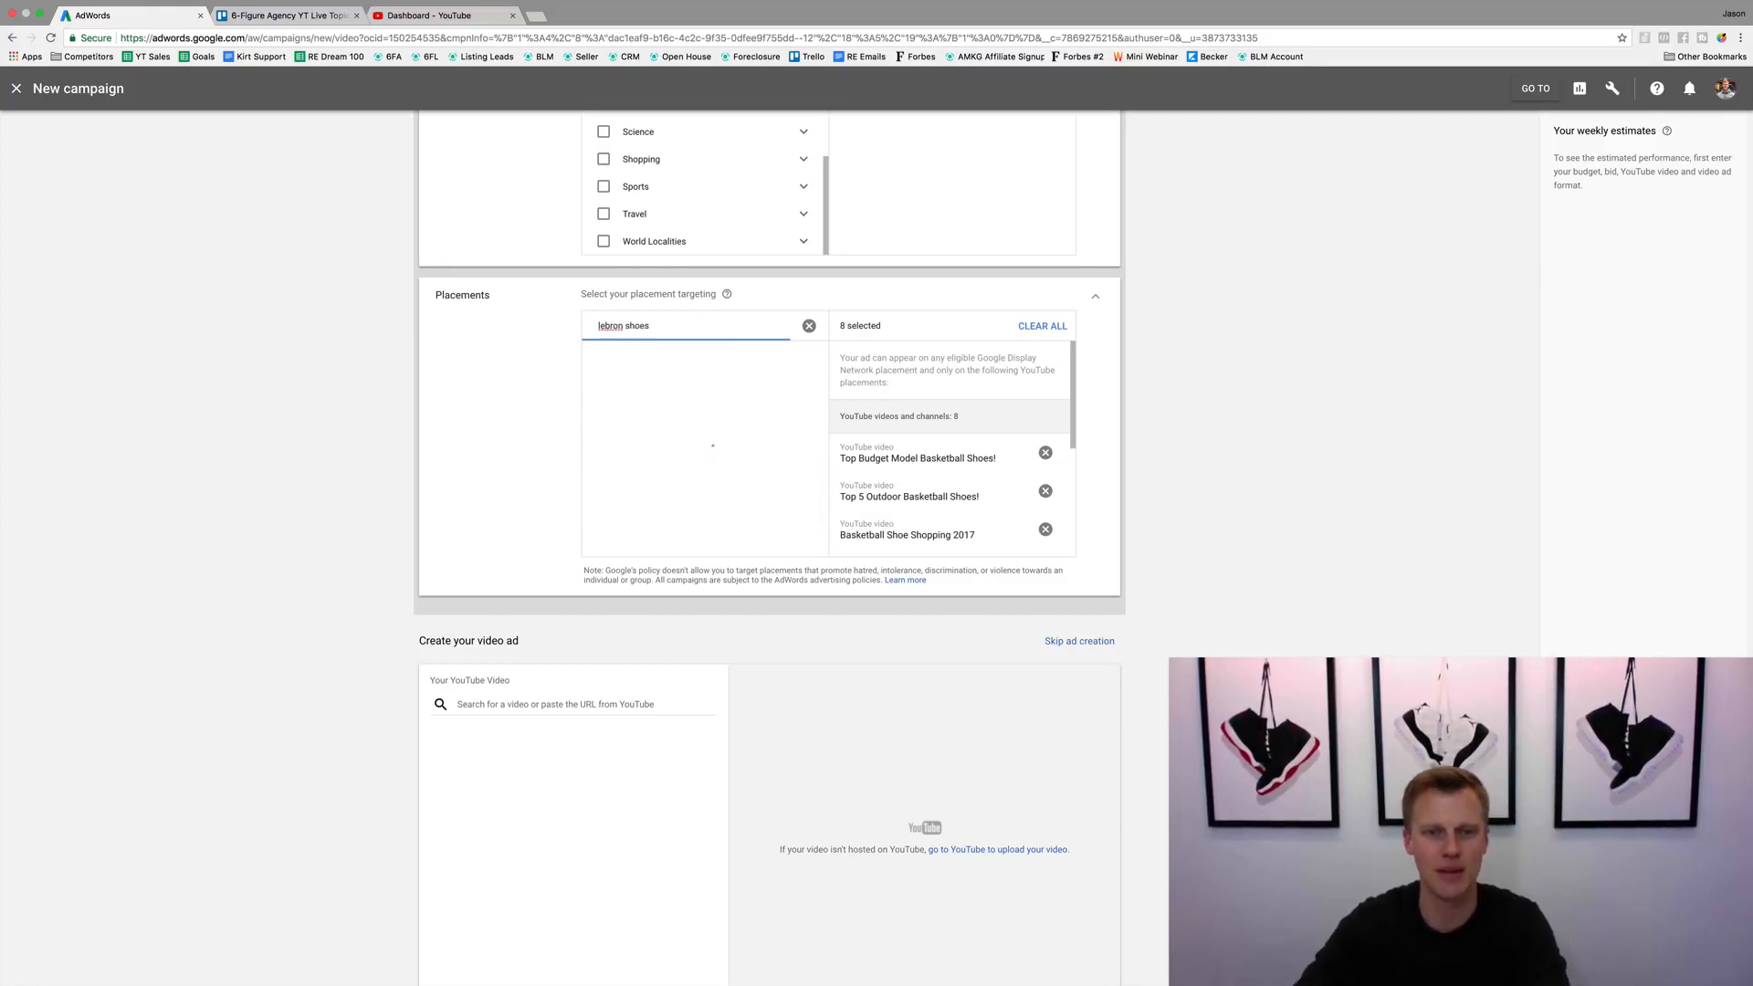
click(606, 397)
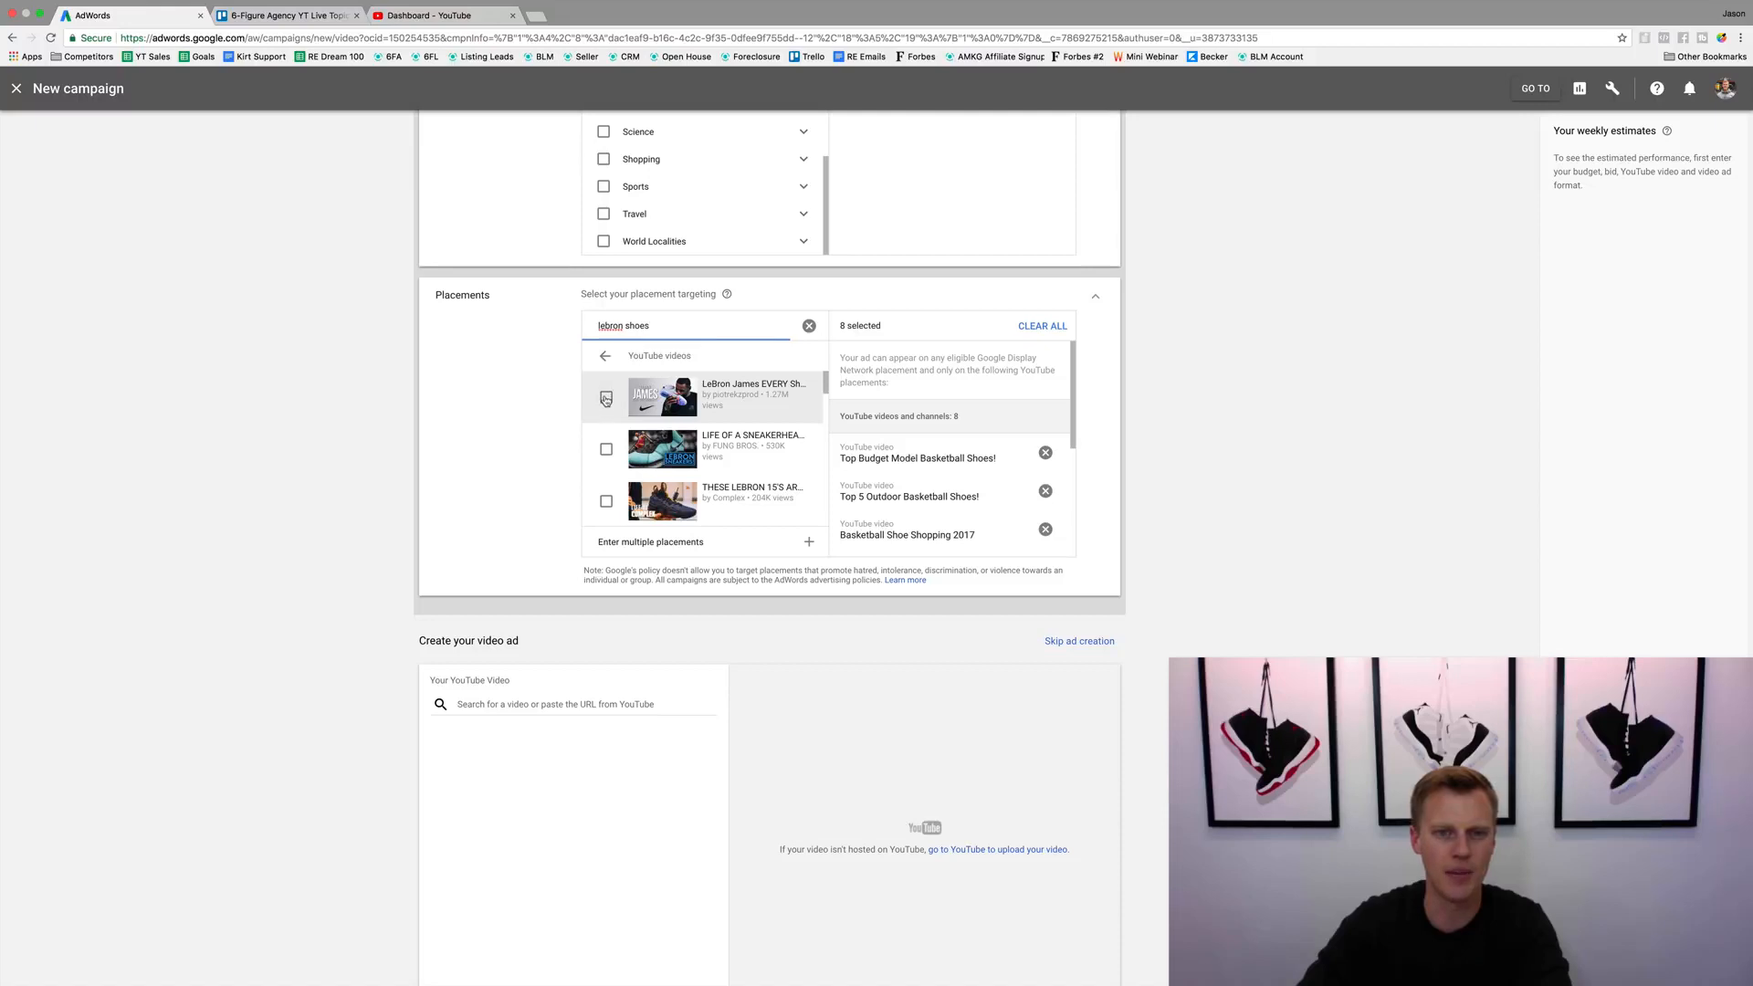
click(606, 448)
click(606, 500)
Step: Add the LeBron James Inside Peek sneaker closet, Top 10 Nike Lebron 13 Shoes of 2016 and special EQUALITY shoes videos as placements
scroll(620, 477, down, 1)
scroll(620, 476, down, 1)
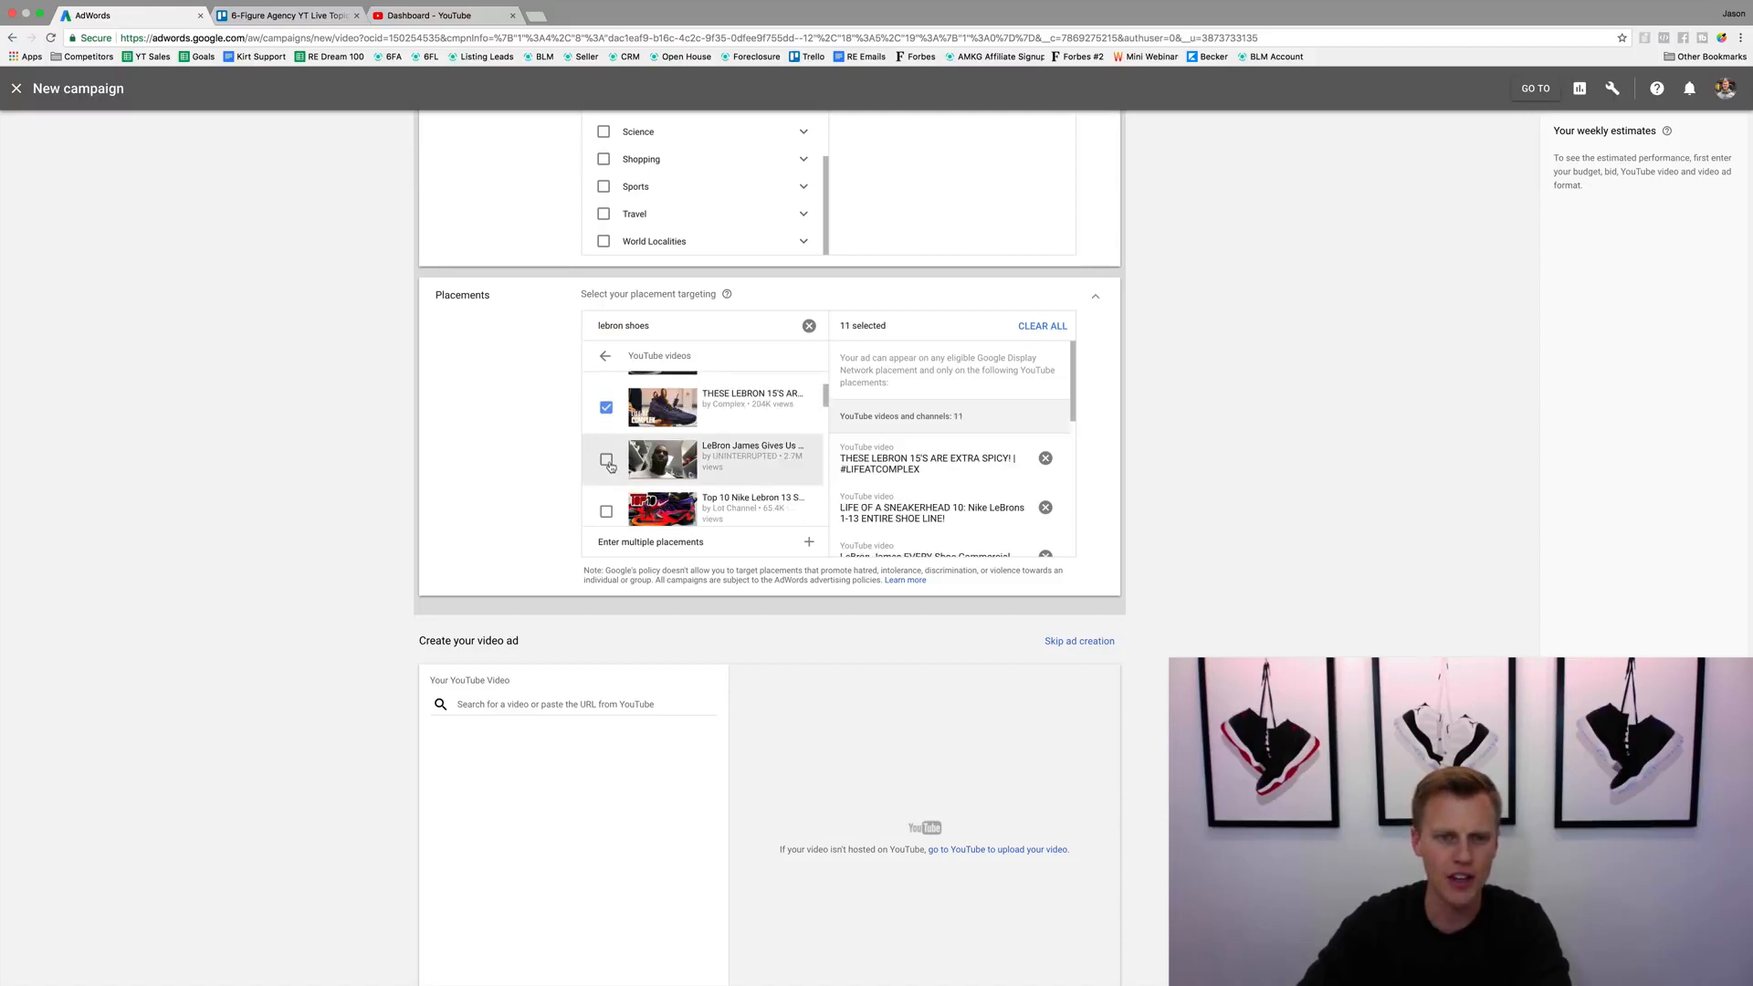
click(616, 476)
scroll(616, 476, down, 1)
click(616, 478)
scroll(617, 481, down, 1)
click(610, 461)
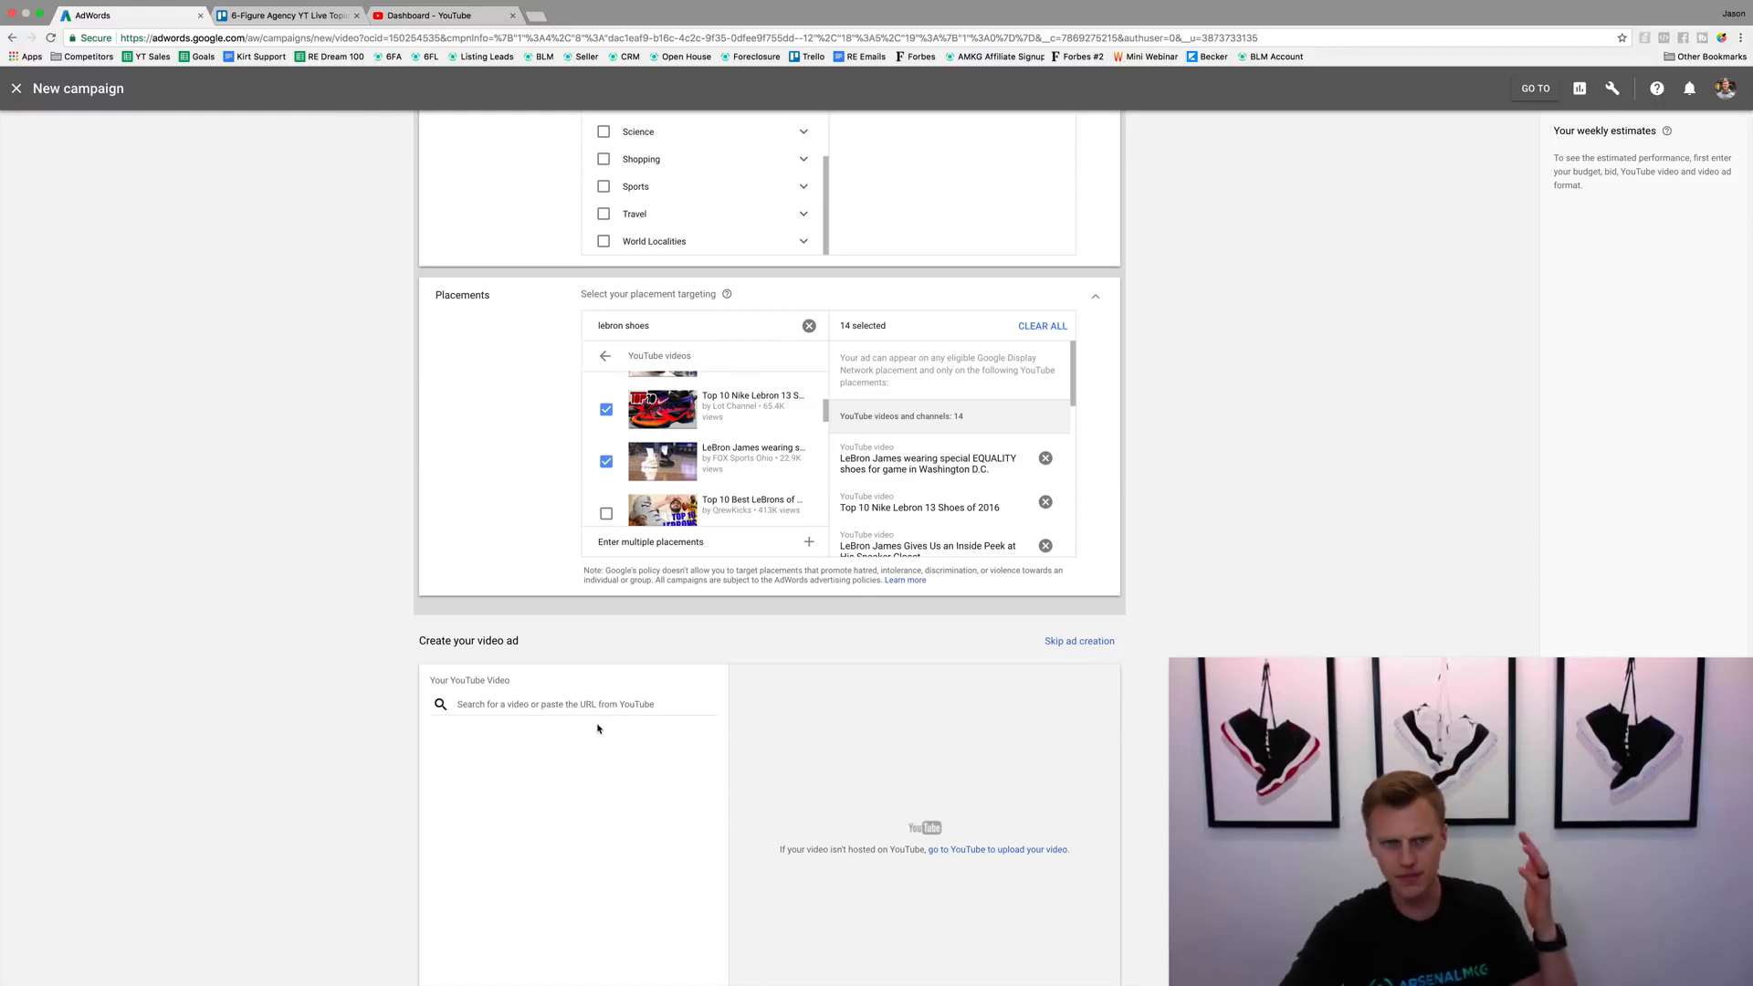
scroll(511, 712, up, 5)
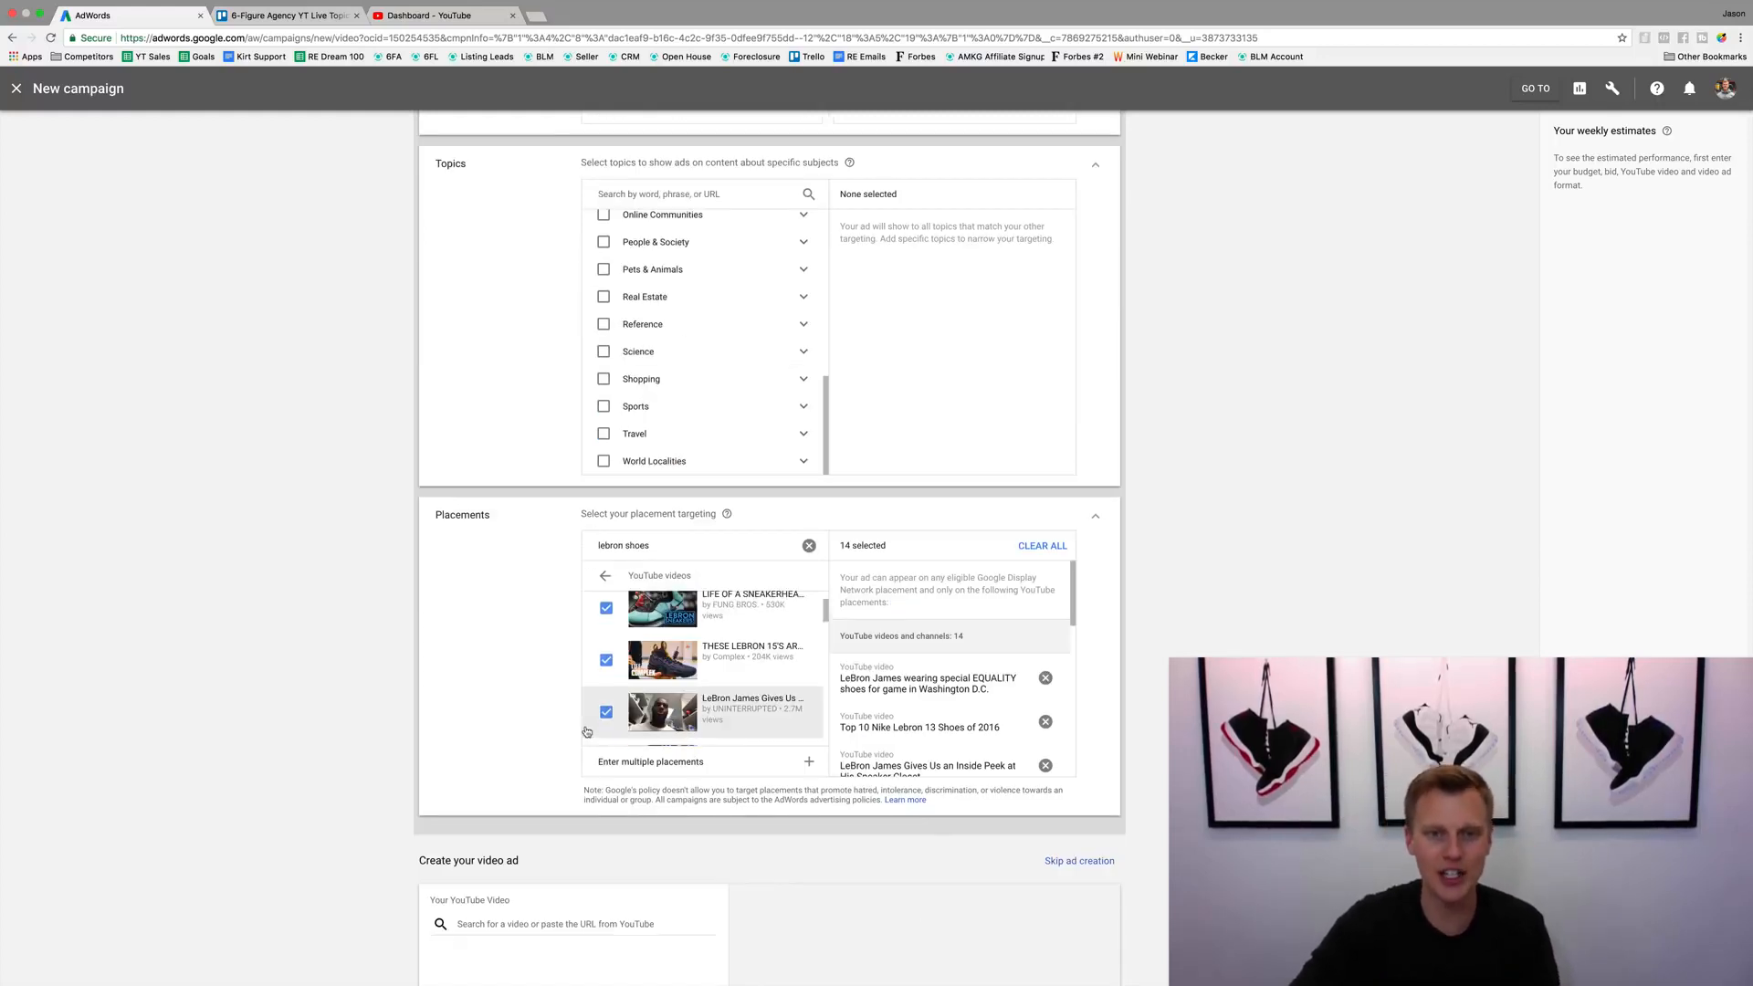
scroll(494, 705, down, 5)
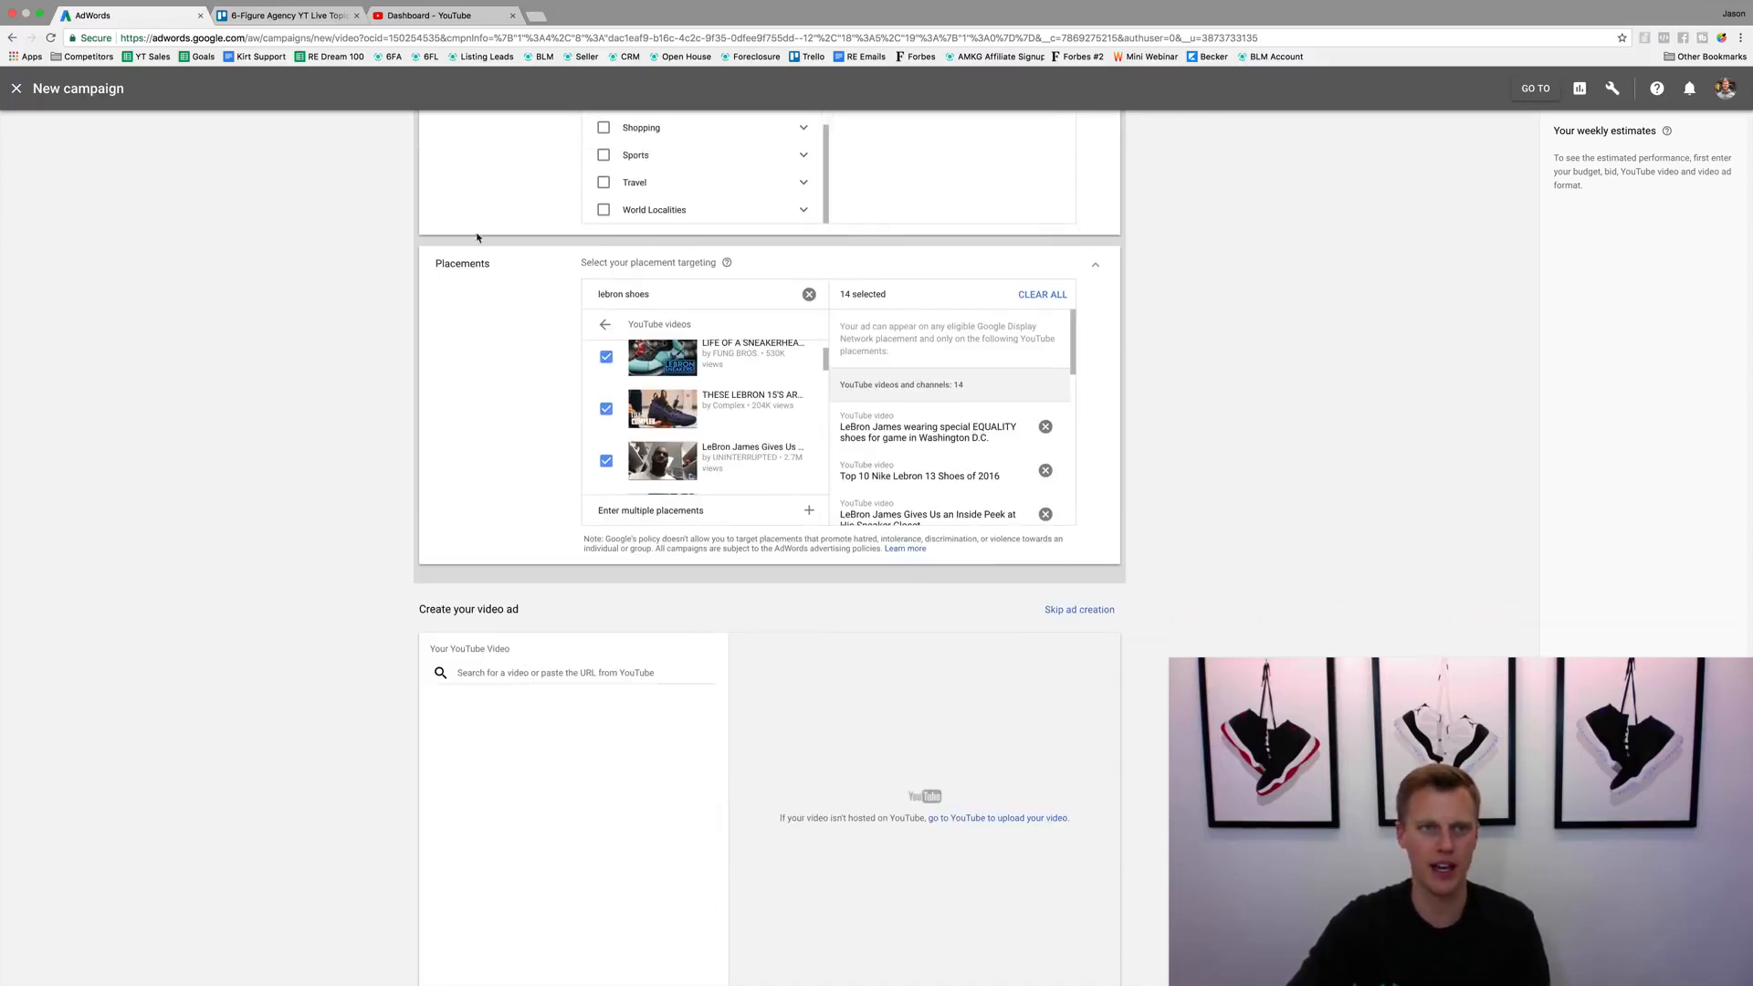
Step: Open the 10 Most OVERPAID Players In The NBA Today video on youtube.com in a new browser tab, pause it and copy its URL
click(536, 16)
text(youtube.com)
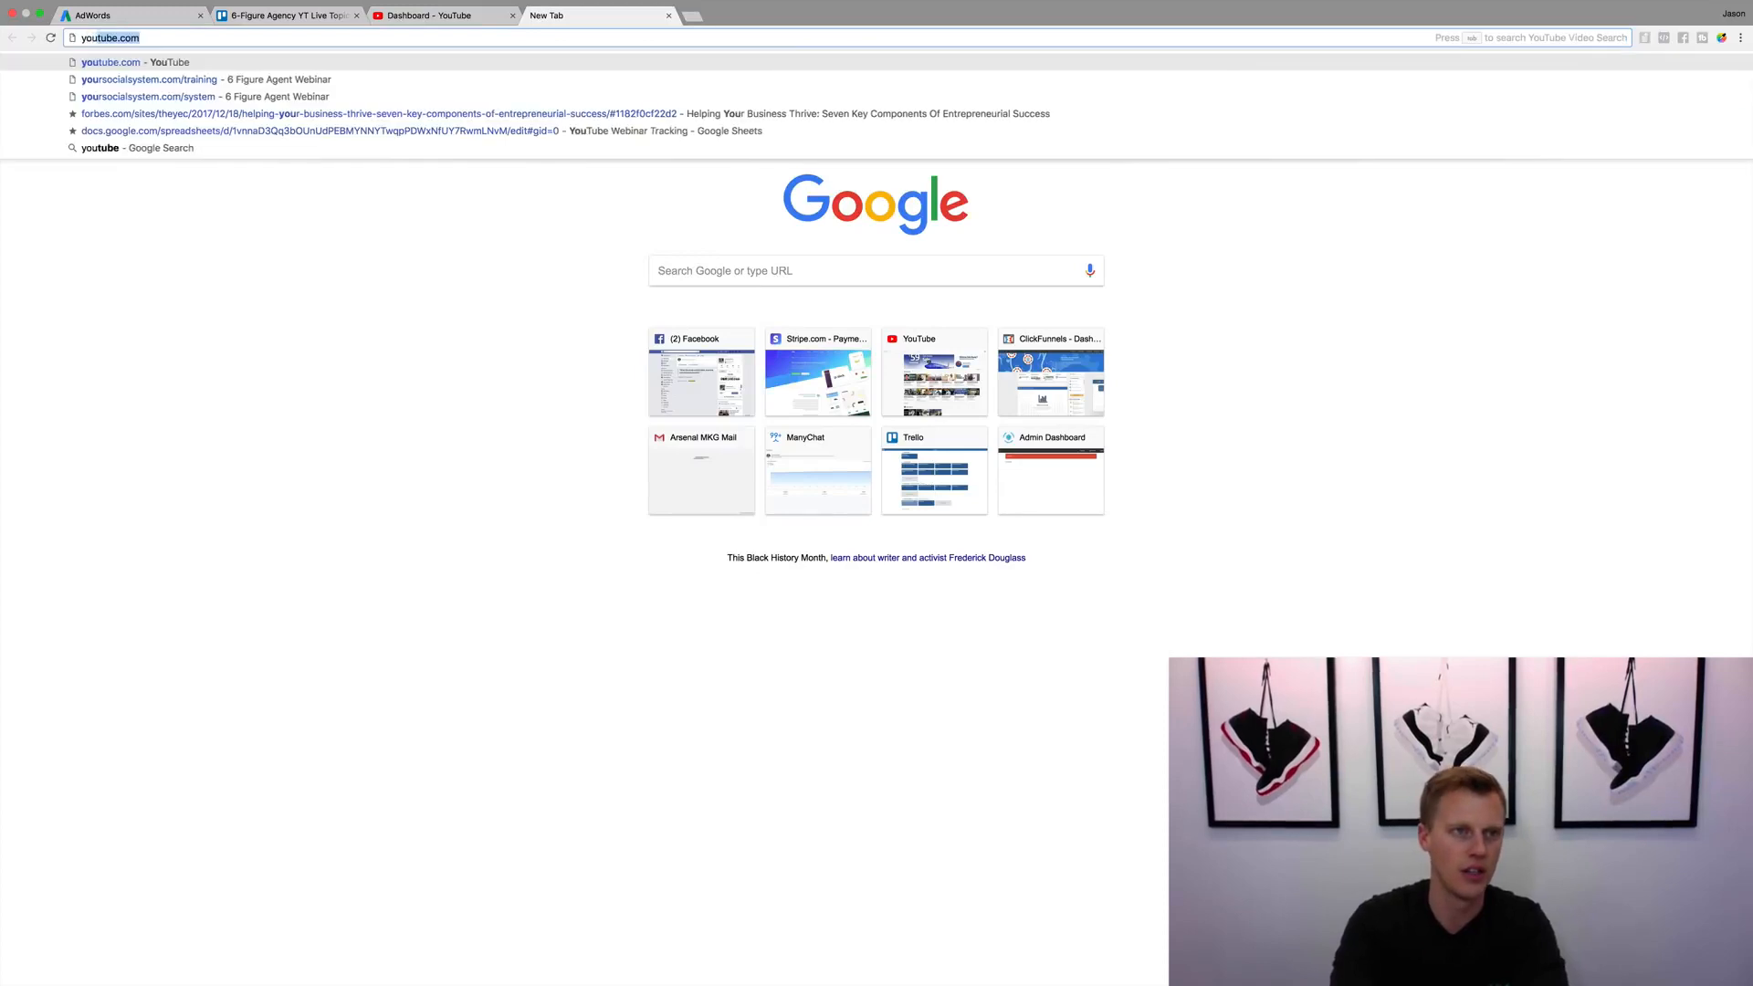
key(Return)
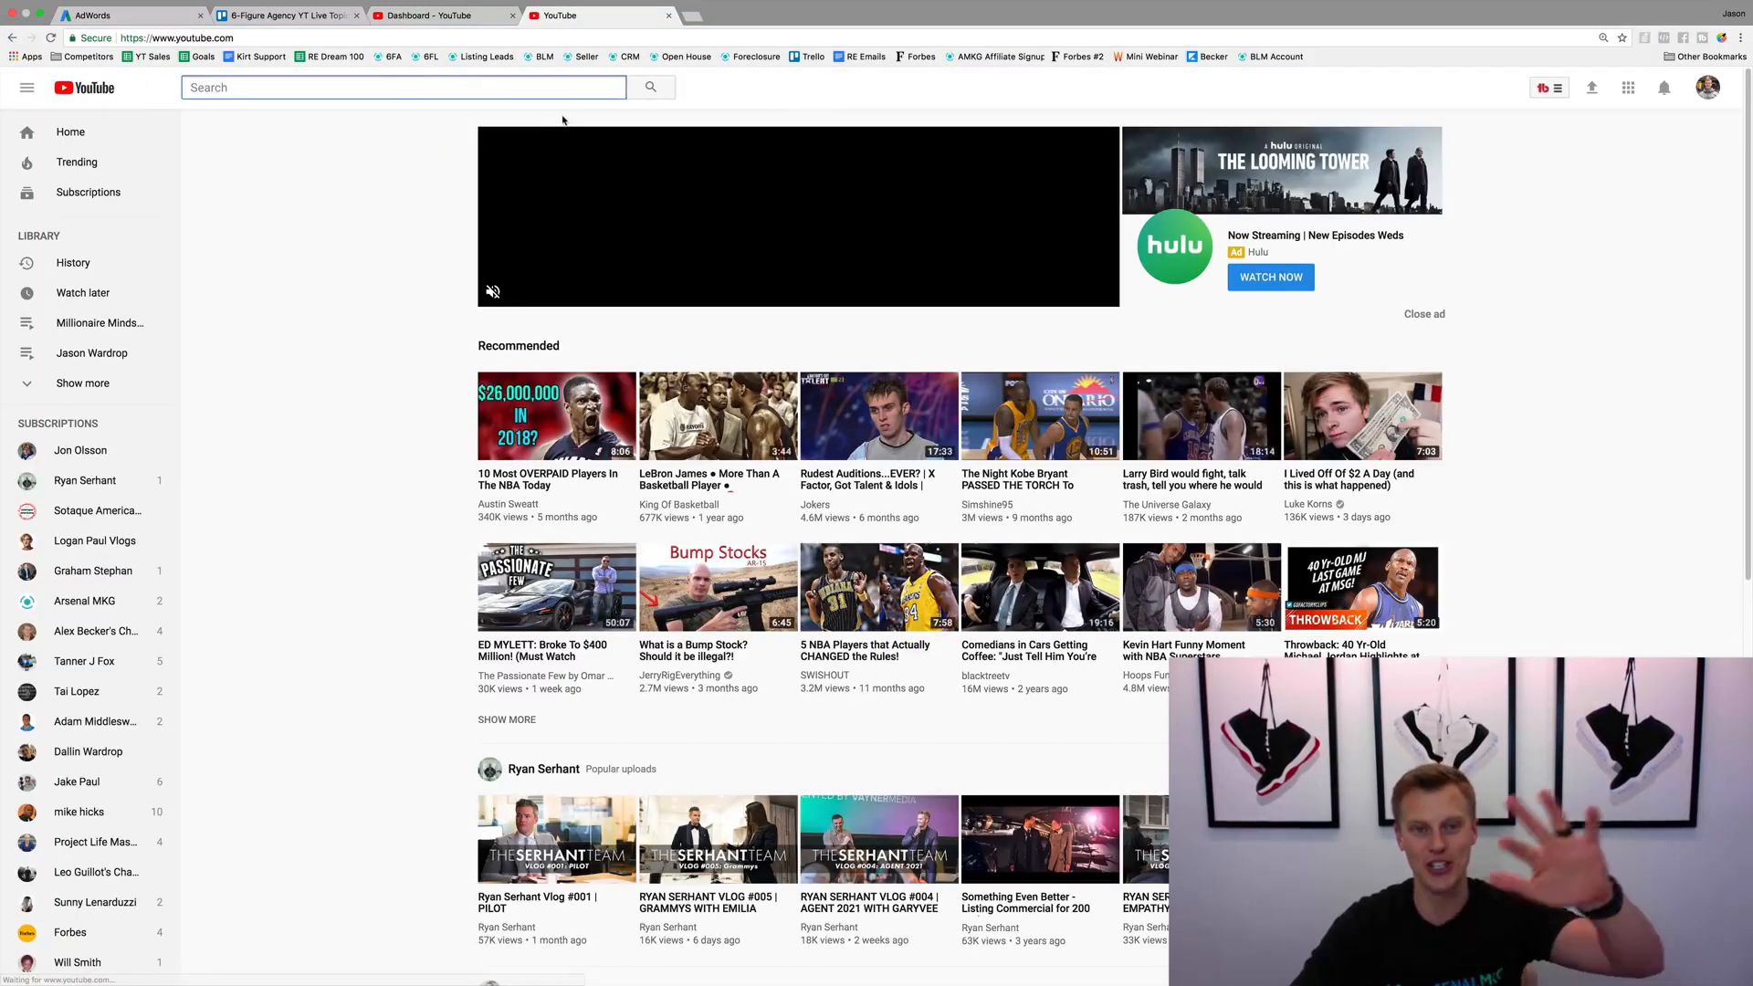
click(523, 478)
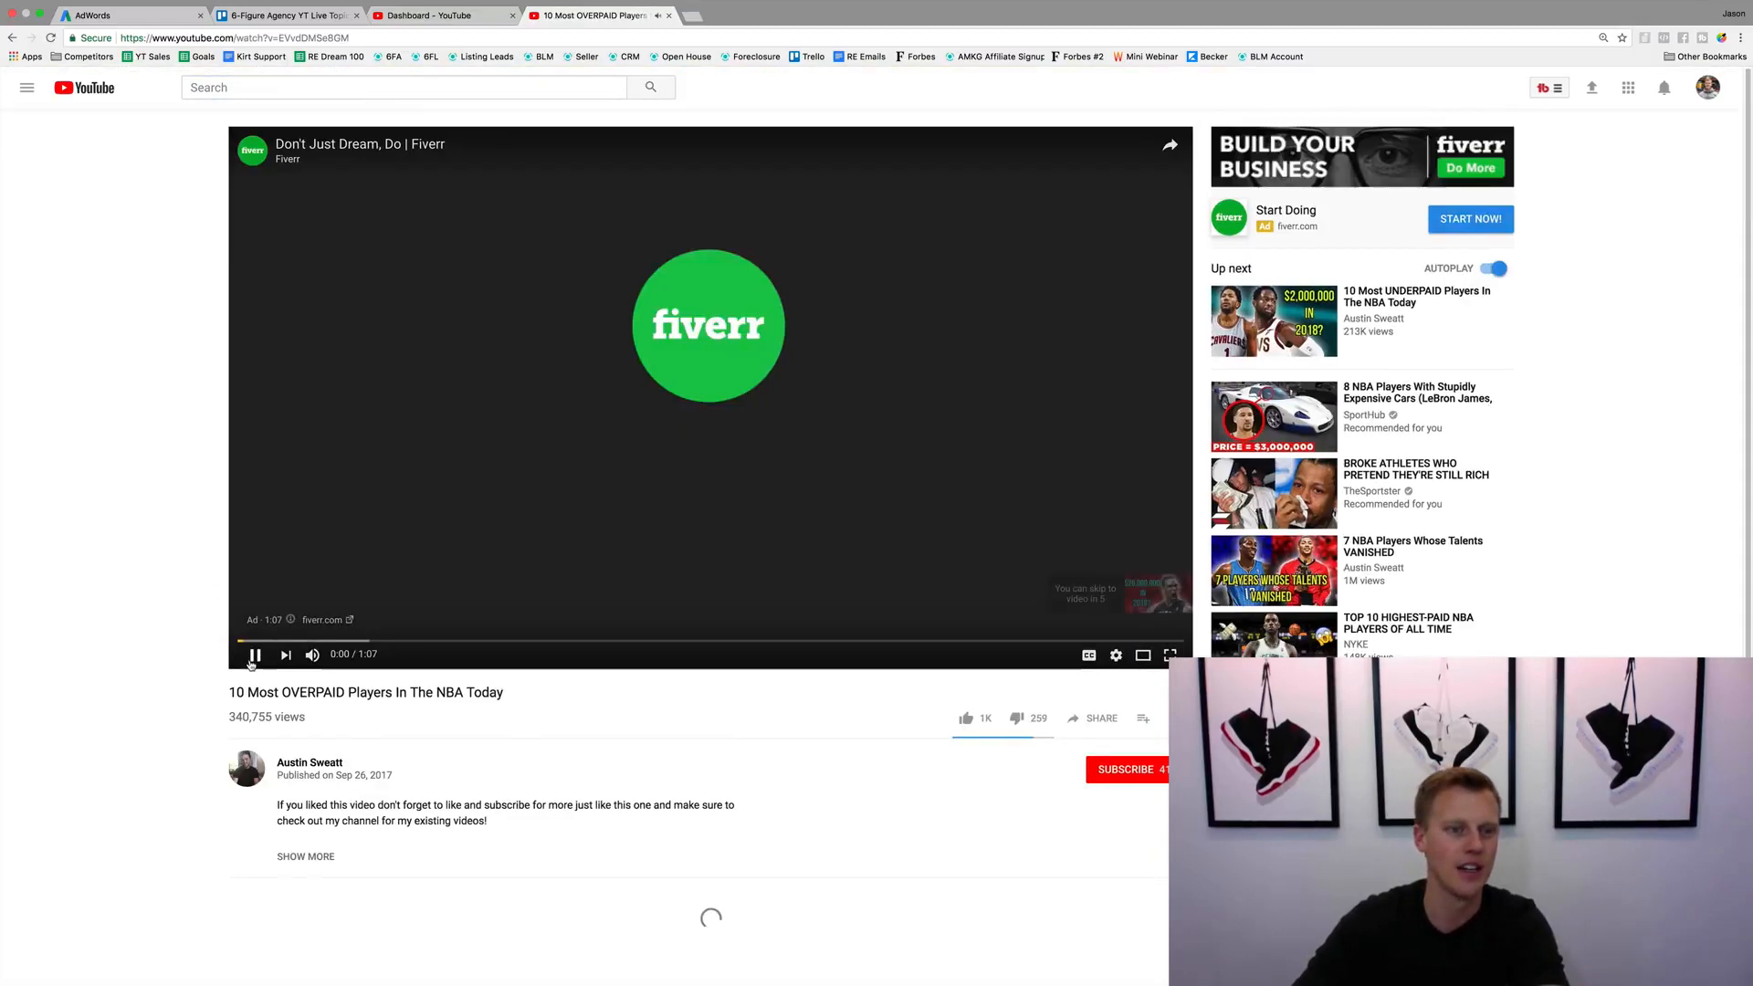
click(253, 659)
click(373, 39)
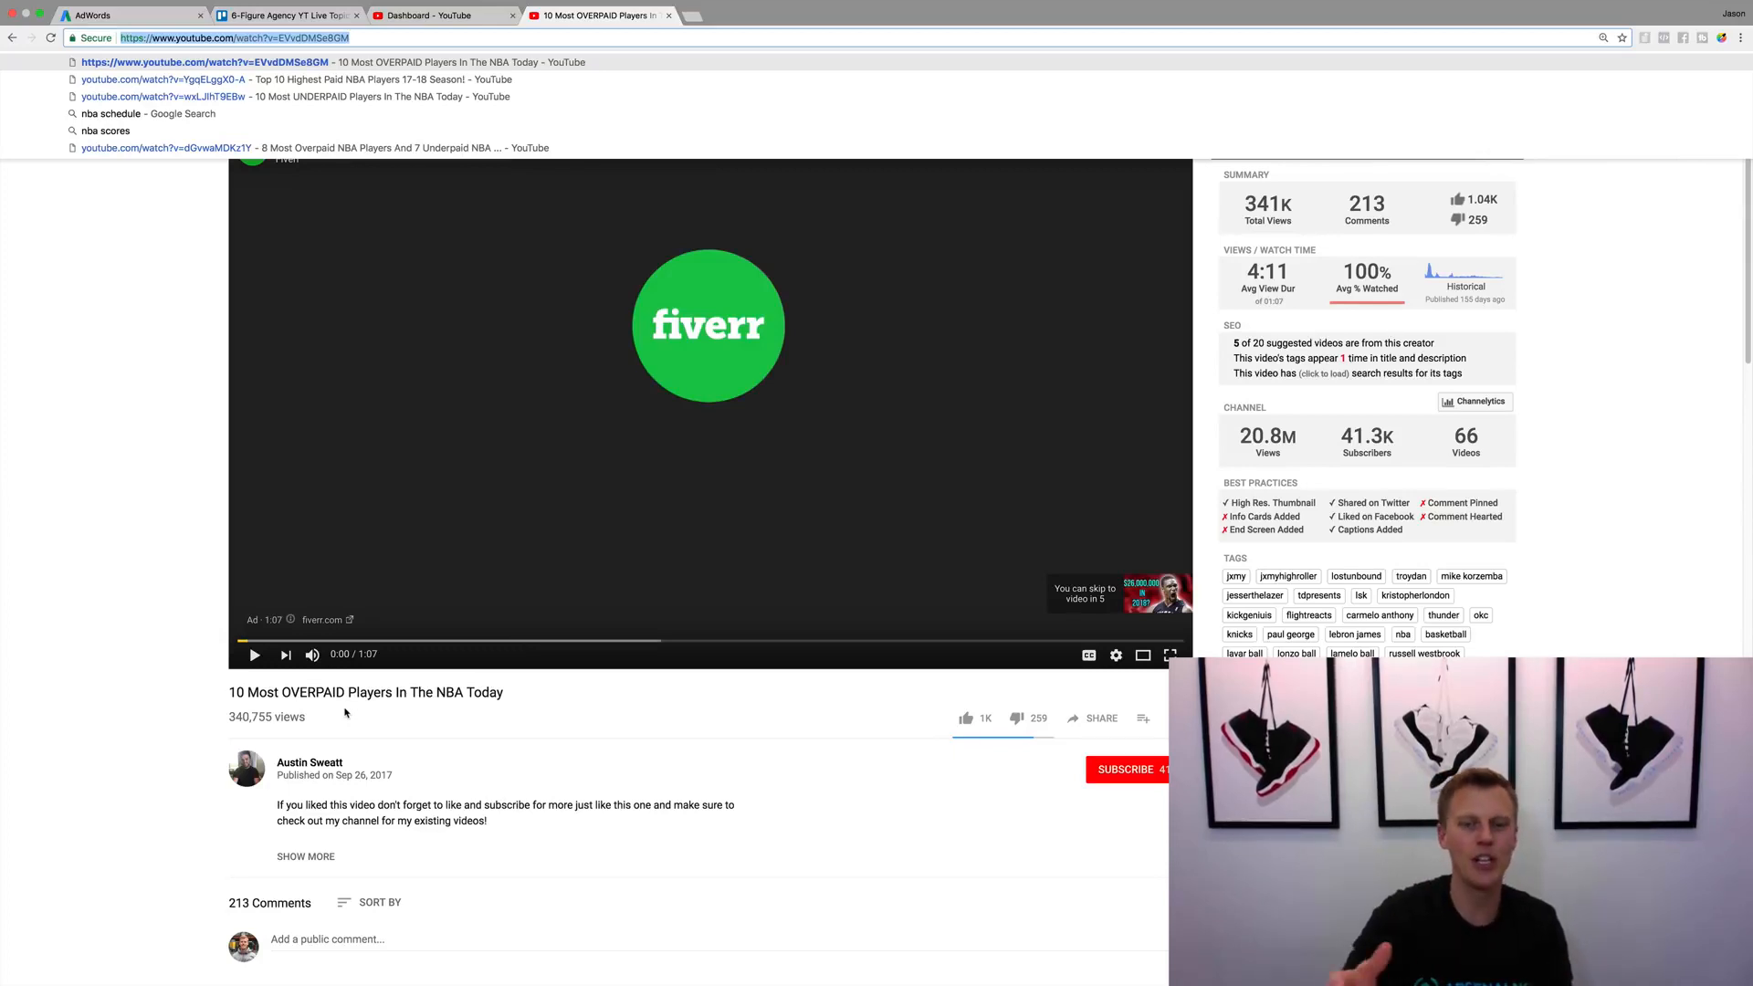
click(95, 600)
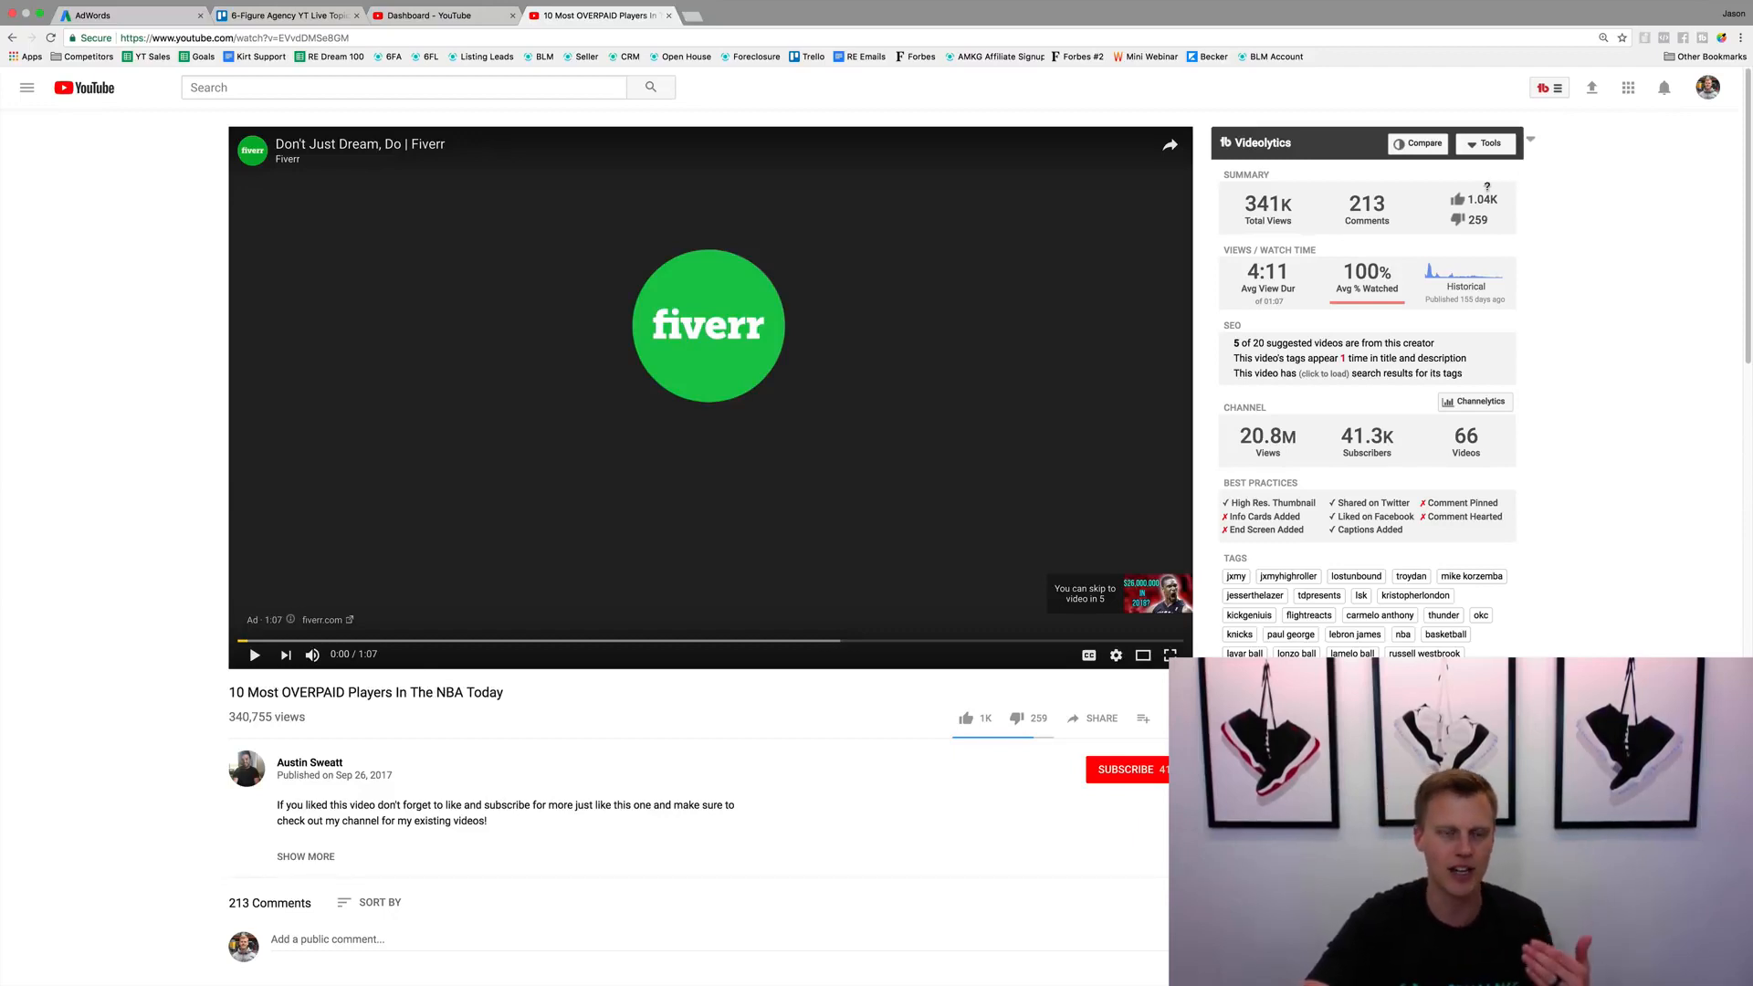
Step: Return to the AdWords campaign, use the copied YouTube link as the ad's video and choose the In-stream ad format
click(150, 18)
click(528, 672)
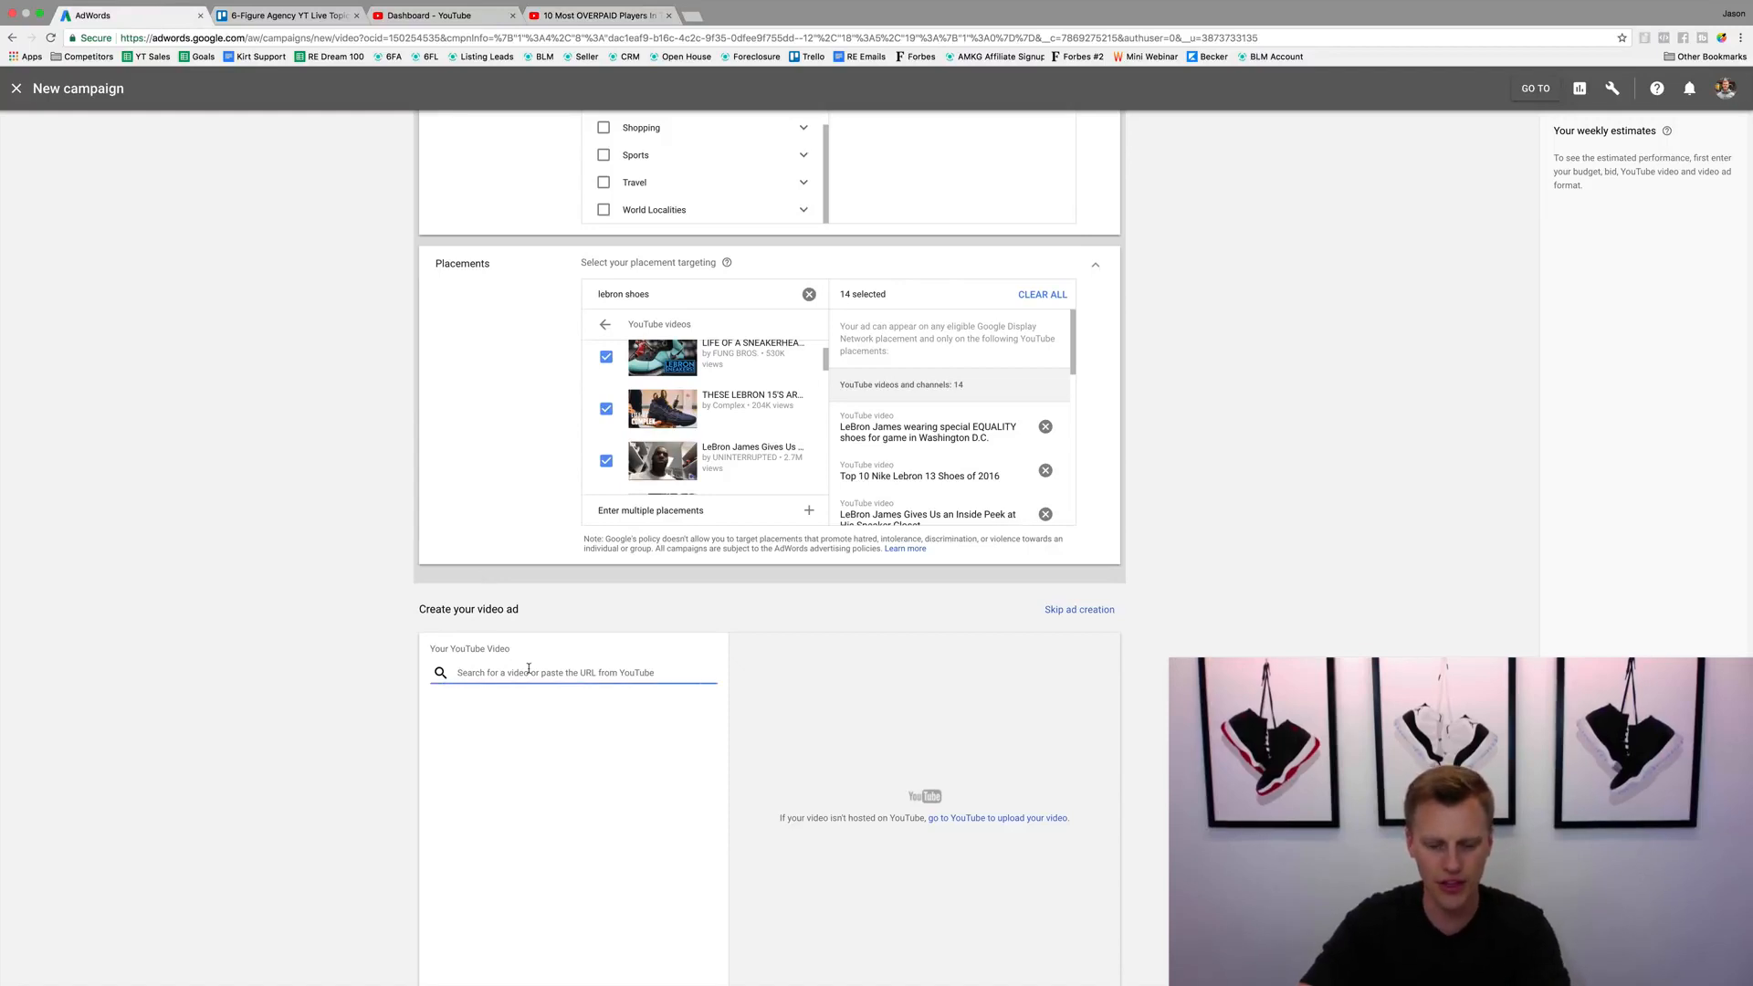
key(ctrl+v)
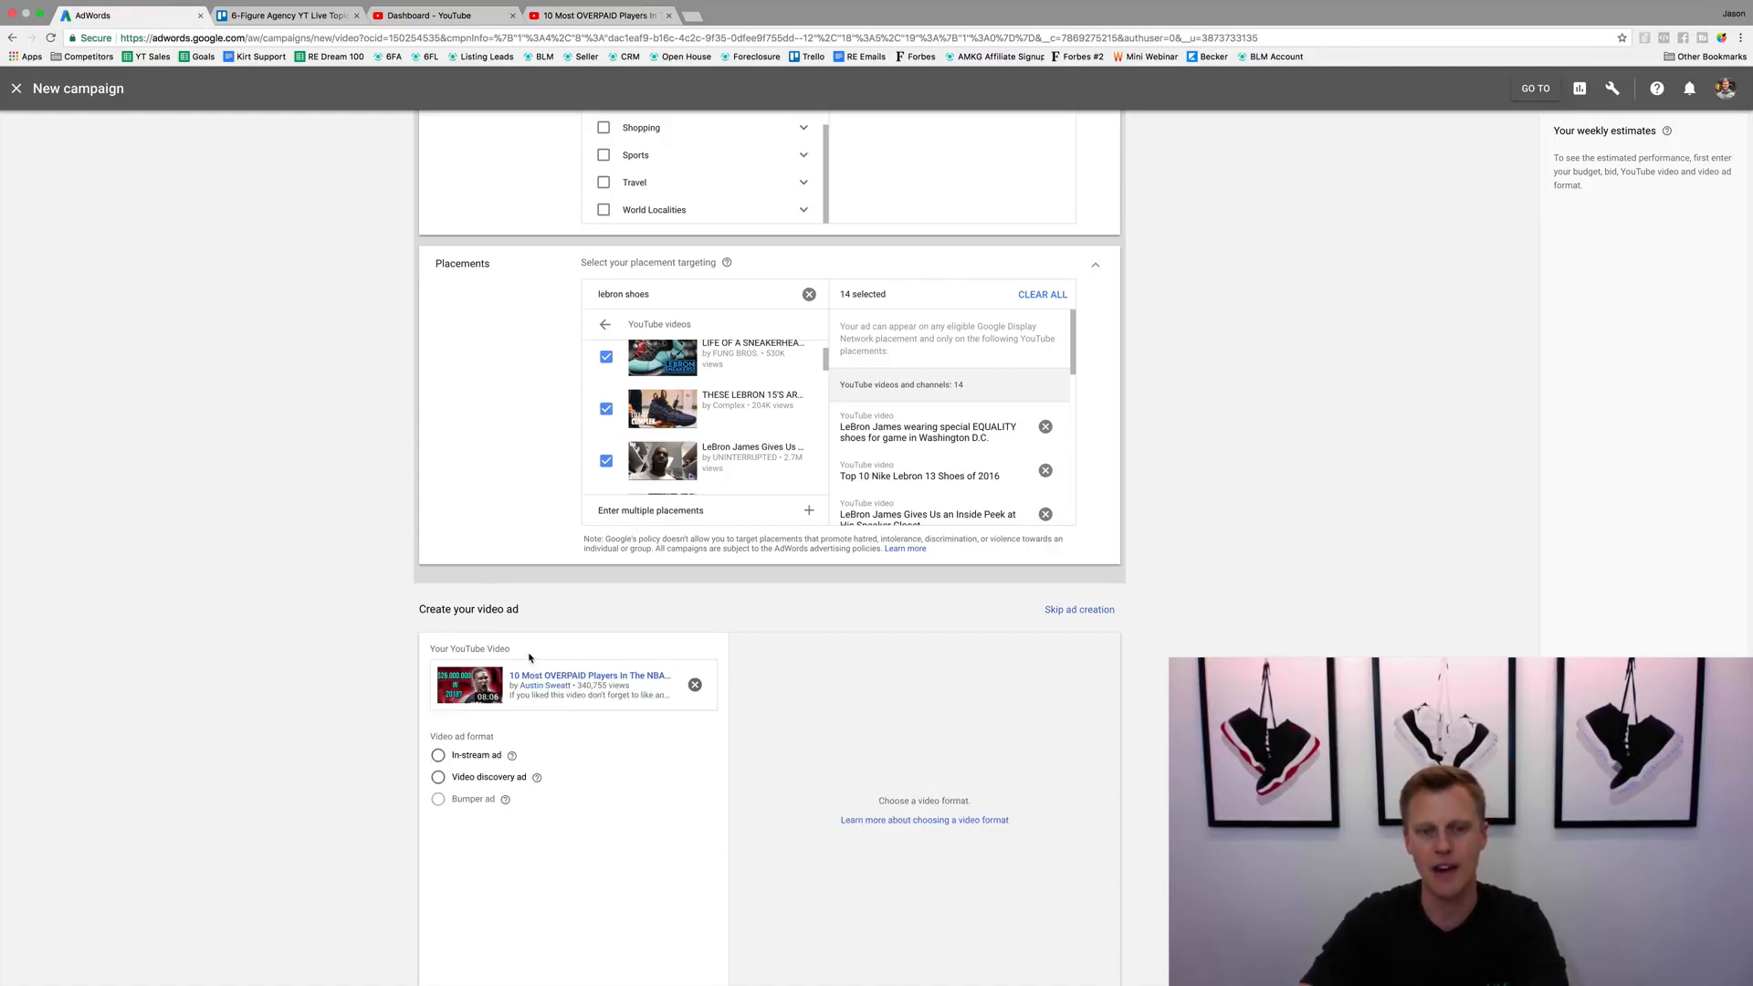
click(438, 756)
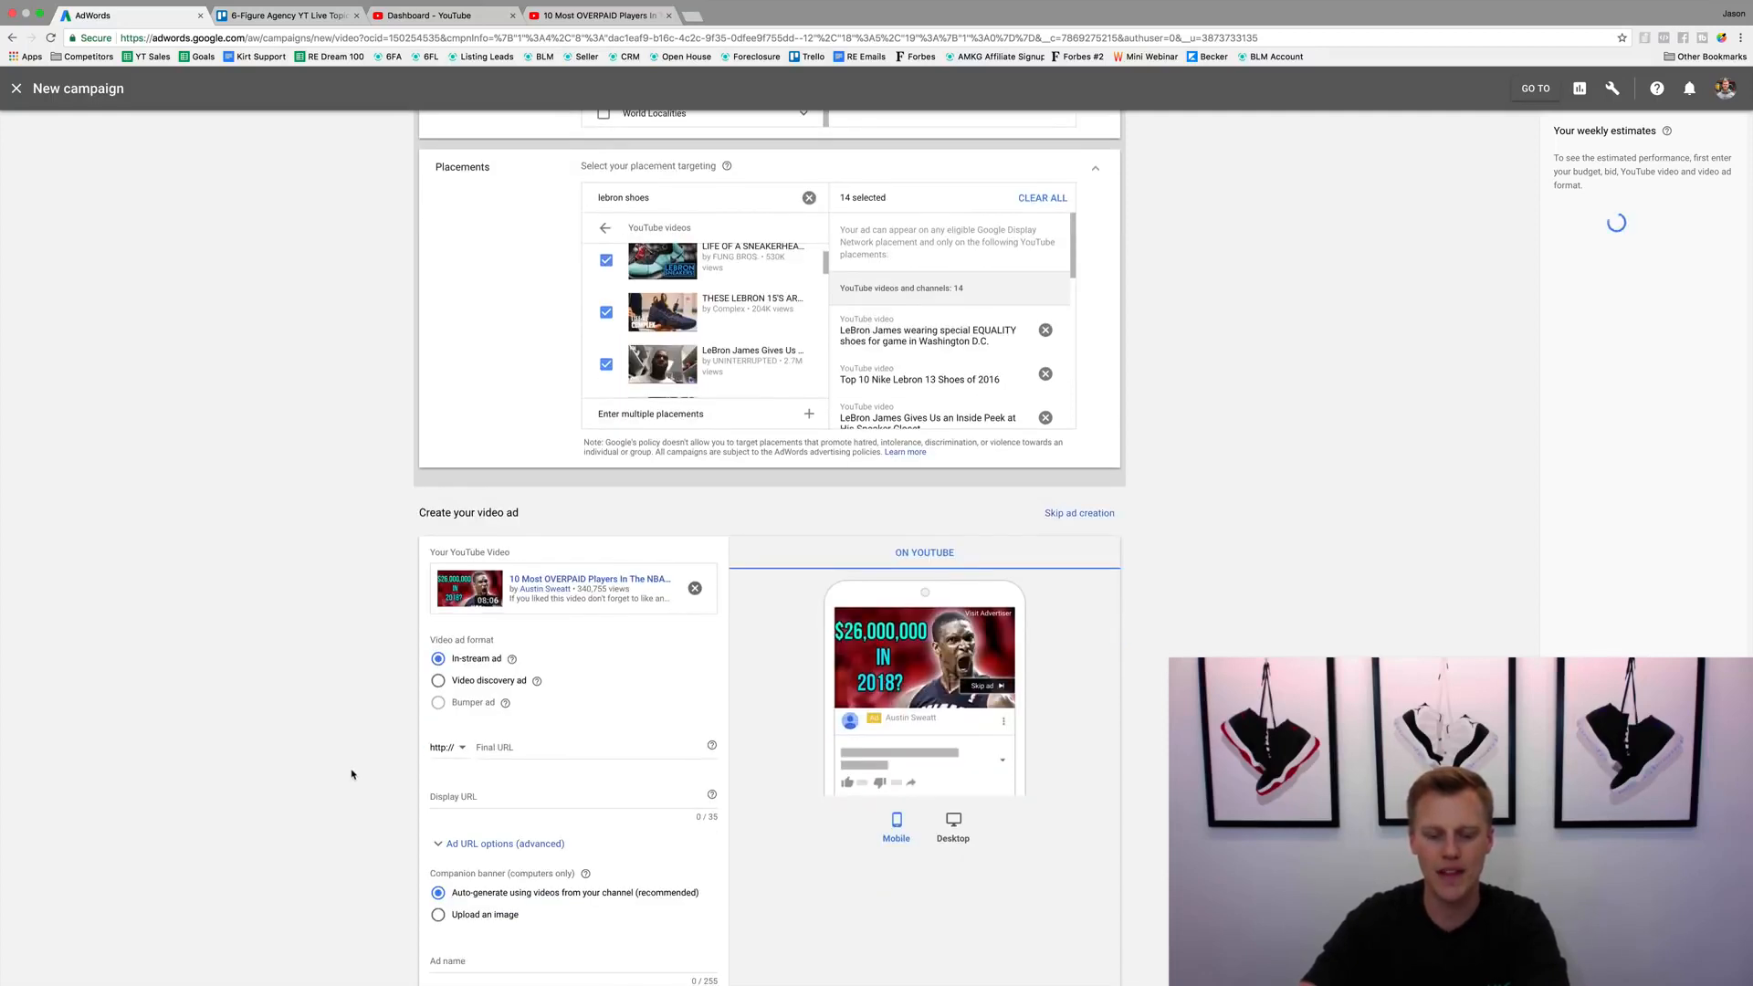
Step: Open the landing page yoursocialsystem.com/leads in a new browser tab and copy its address
key(super+t)
text(your)
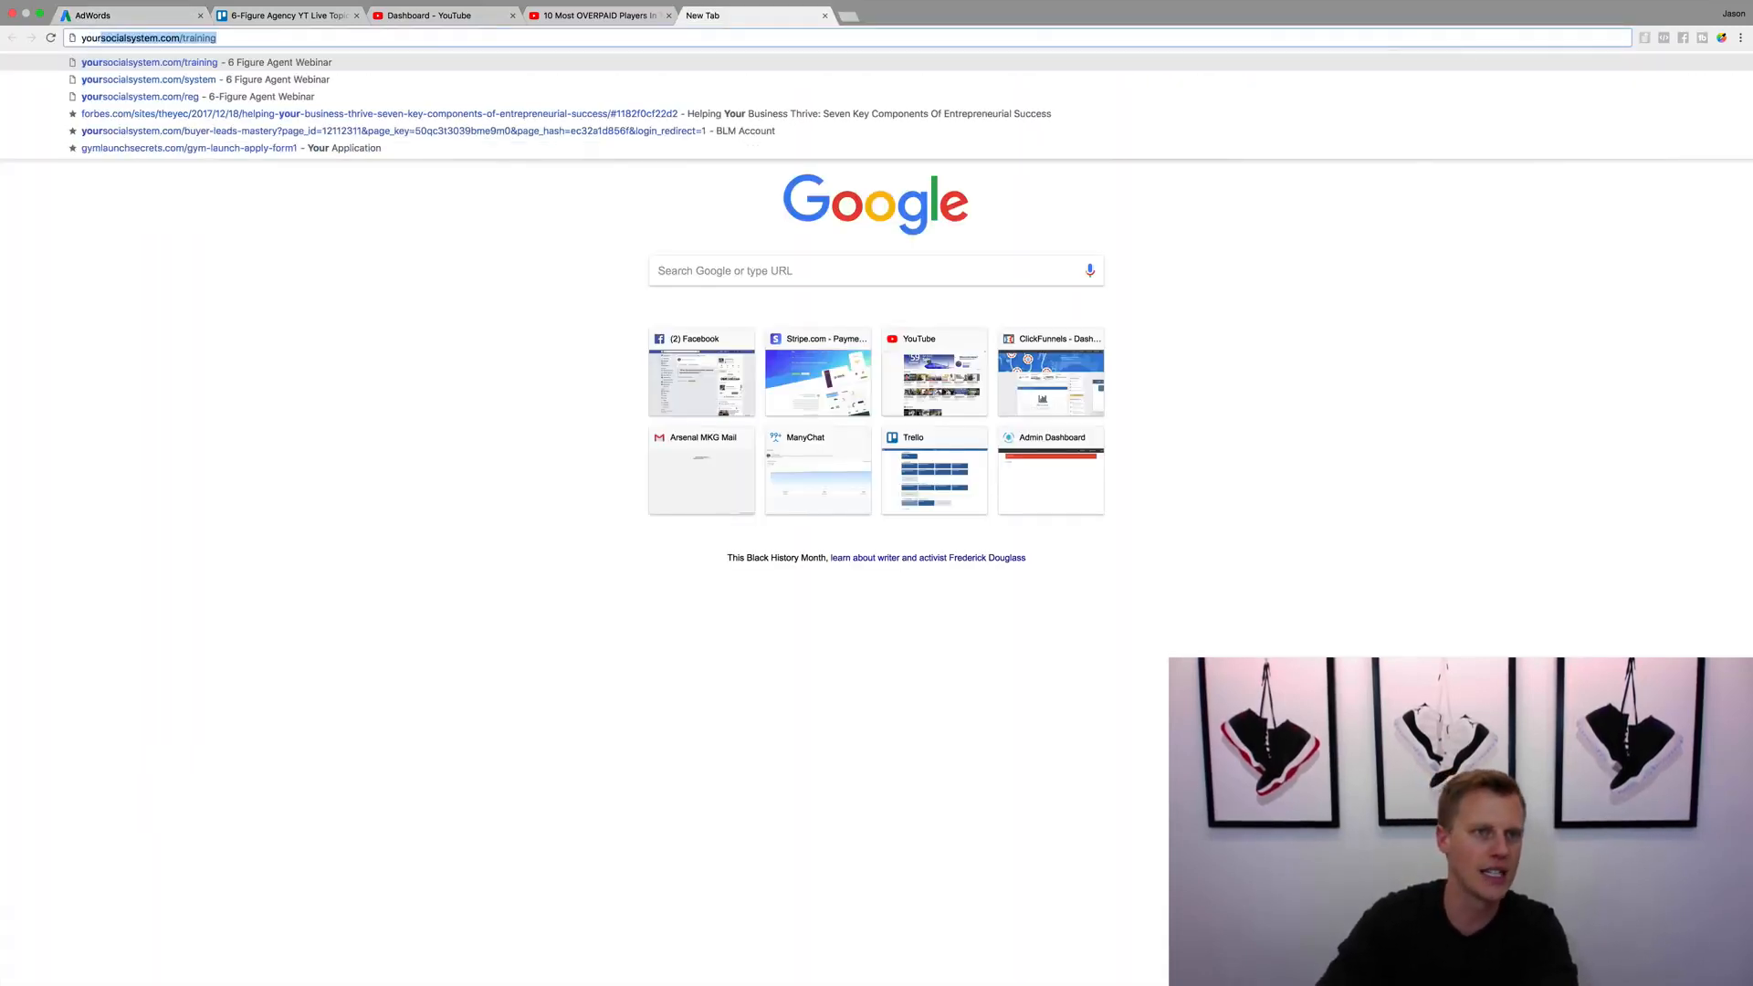
text(socialsystem.com/lead)
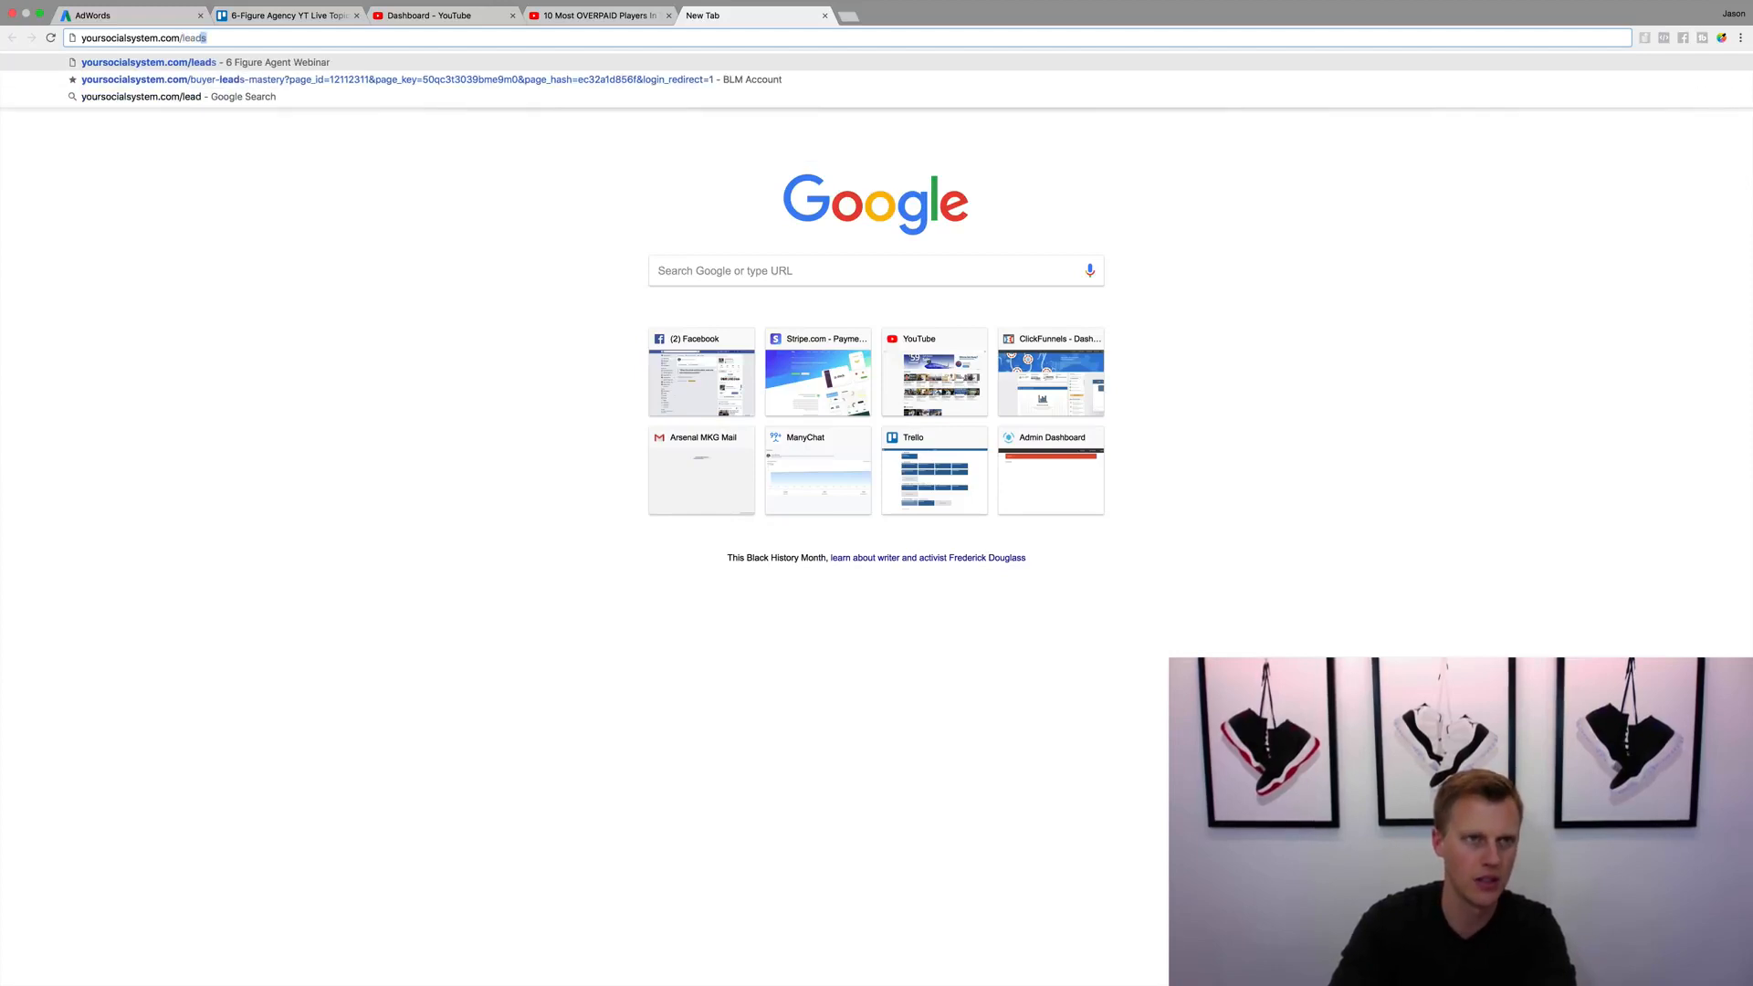
key(Return)
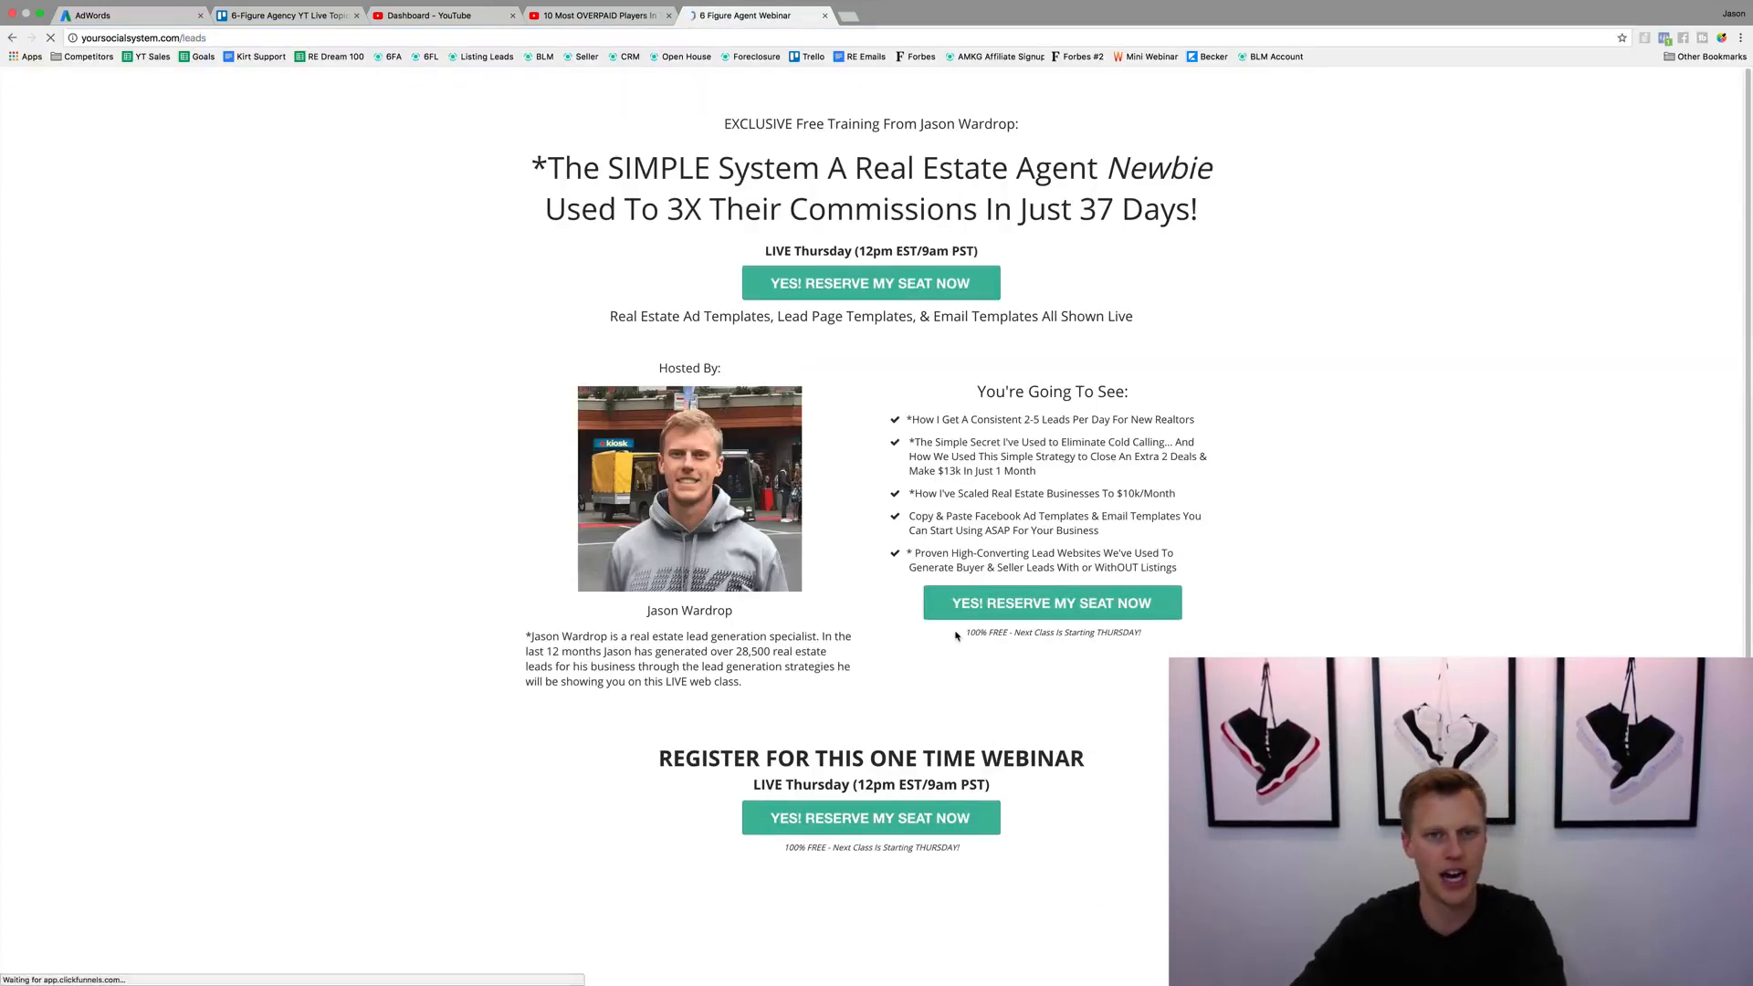
click(242, 38)
key(cmd+c)
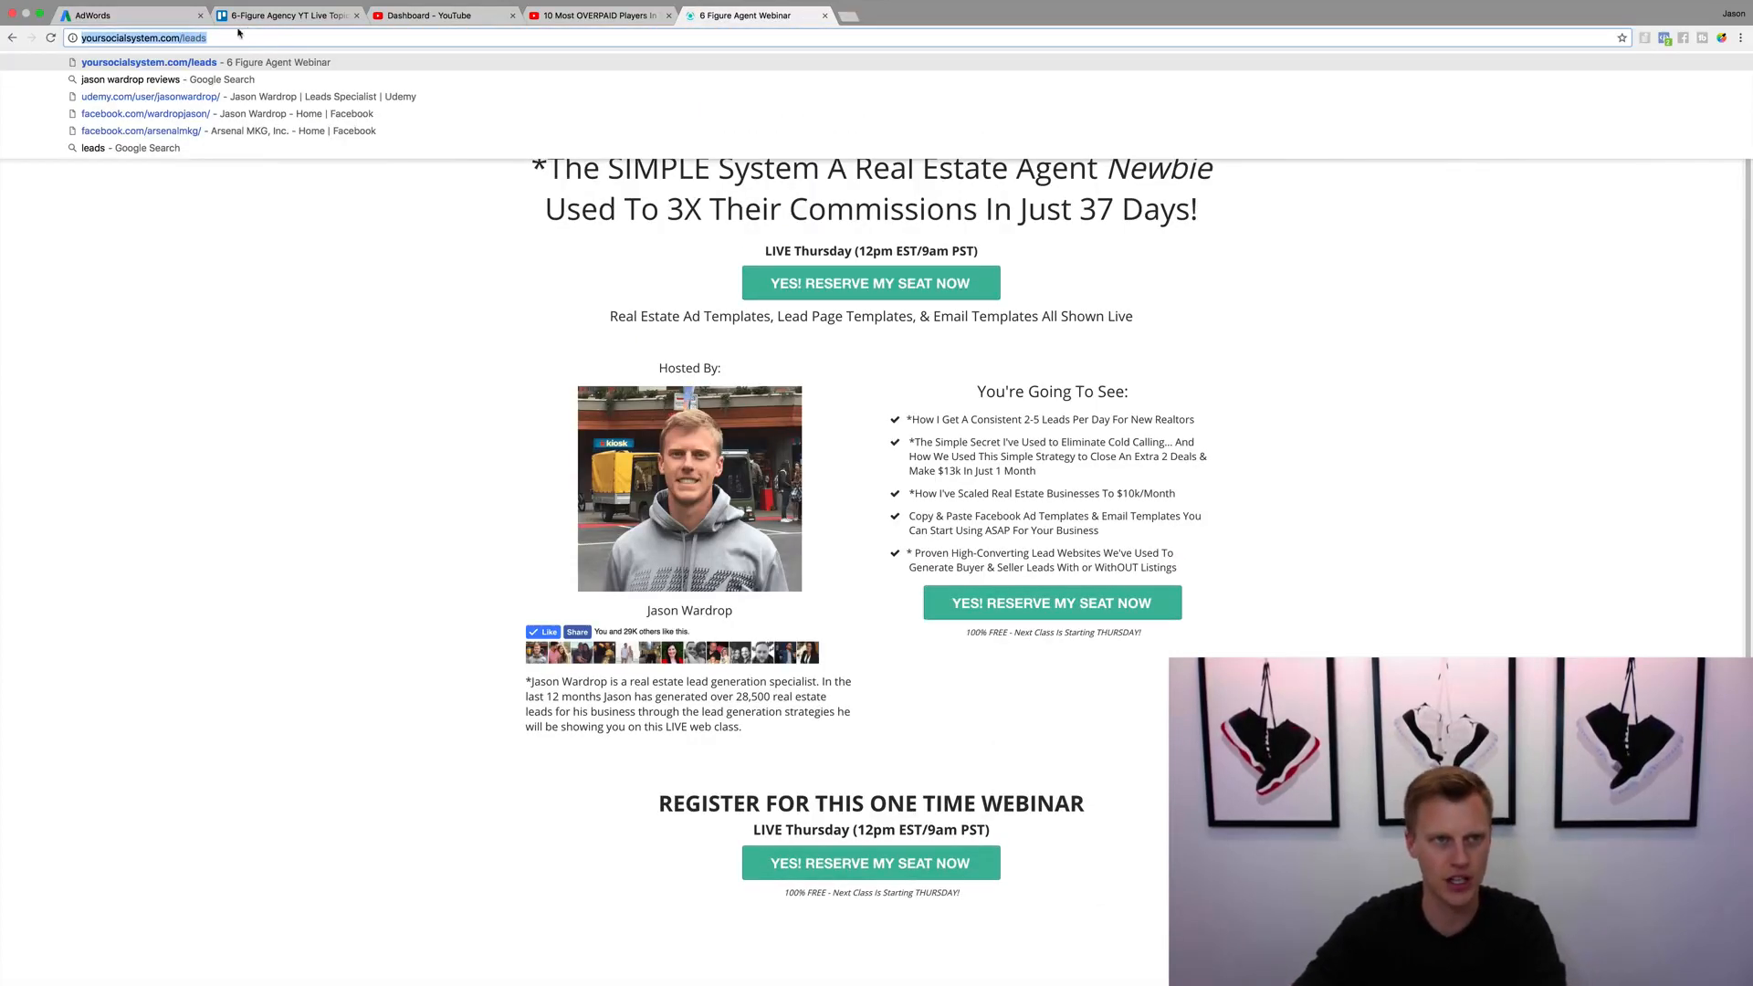
Step: Back in the AdWords campaign, set the video ad's final URL and display URL to yoursocialsystem.com/leads
click(128, 15)
click(527, 747)
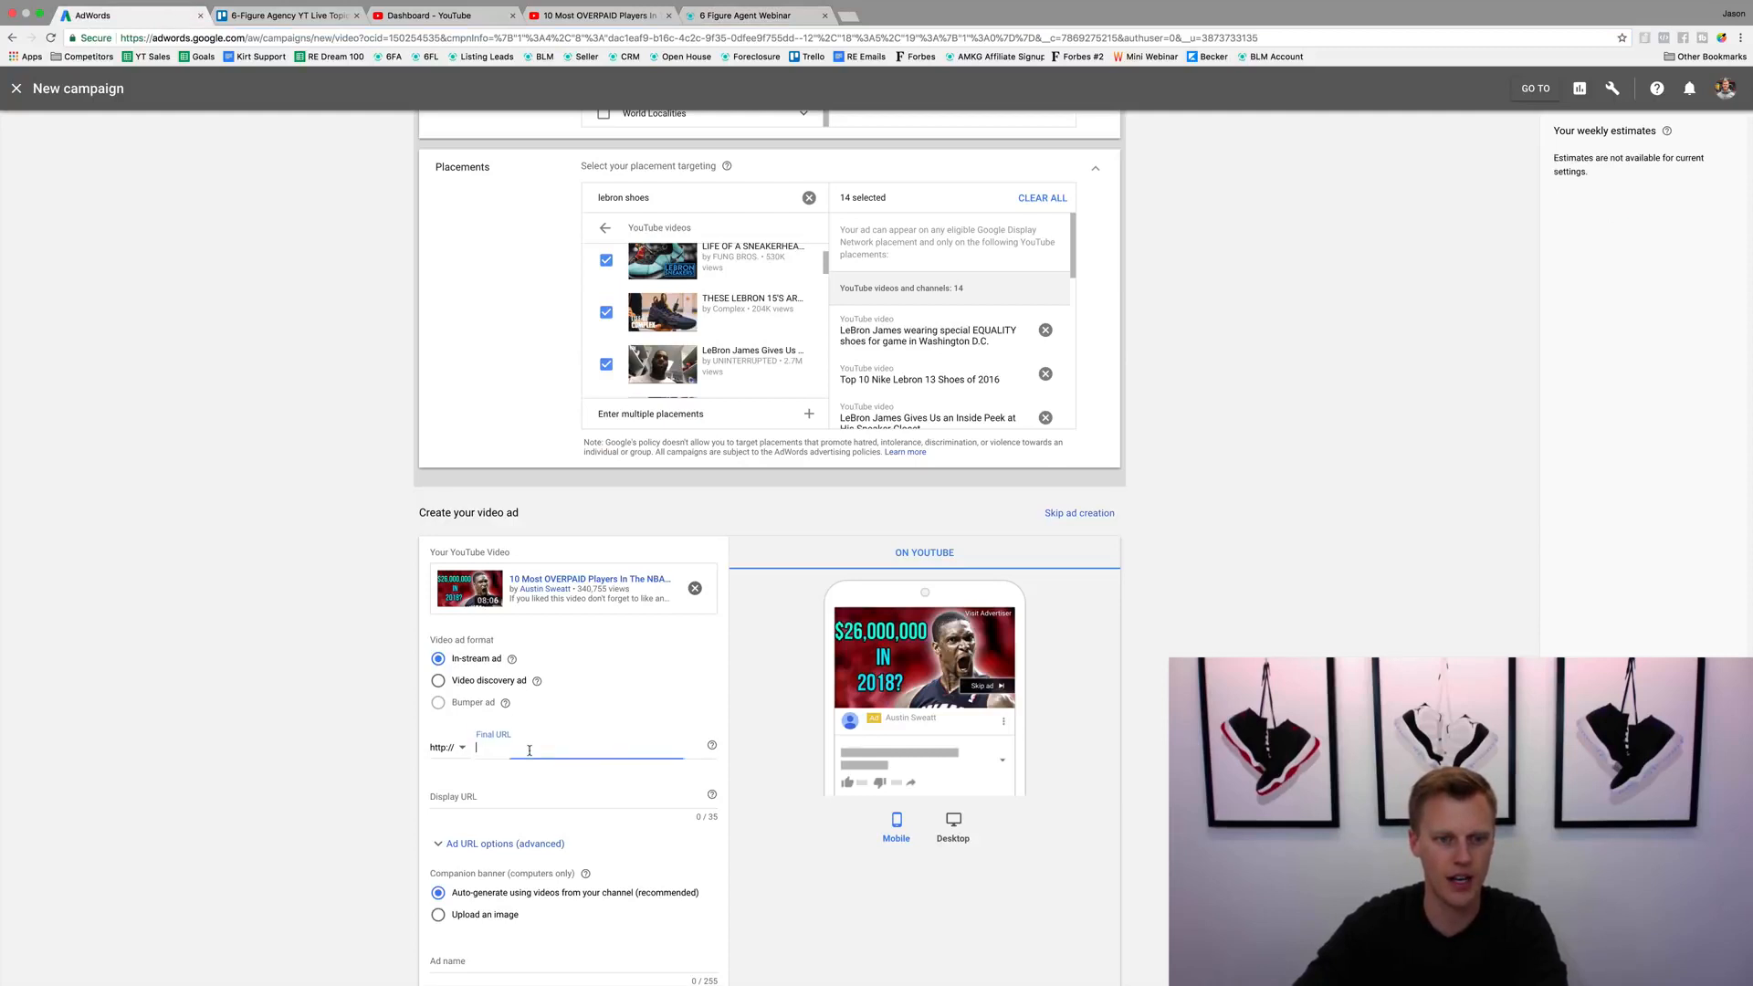
key(cmd+v)
click(539, 797)
scroll(371, 777, down, 5)
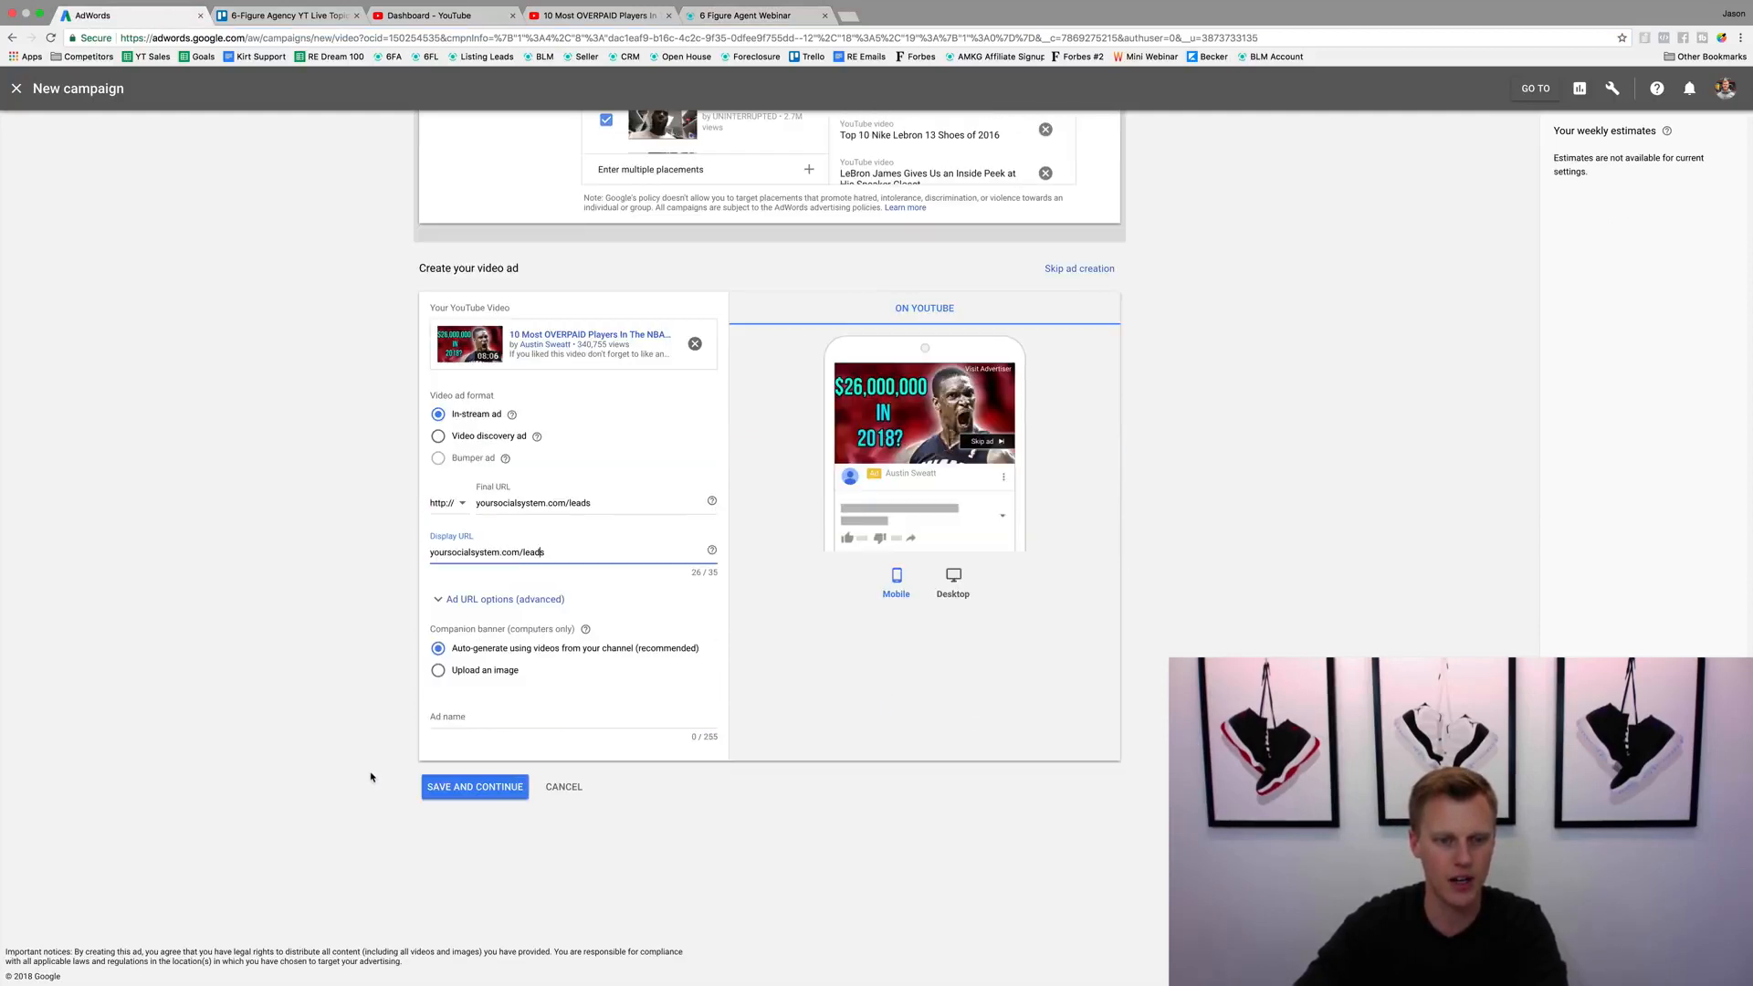
click(447, 717)
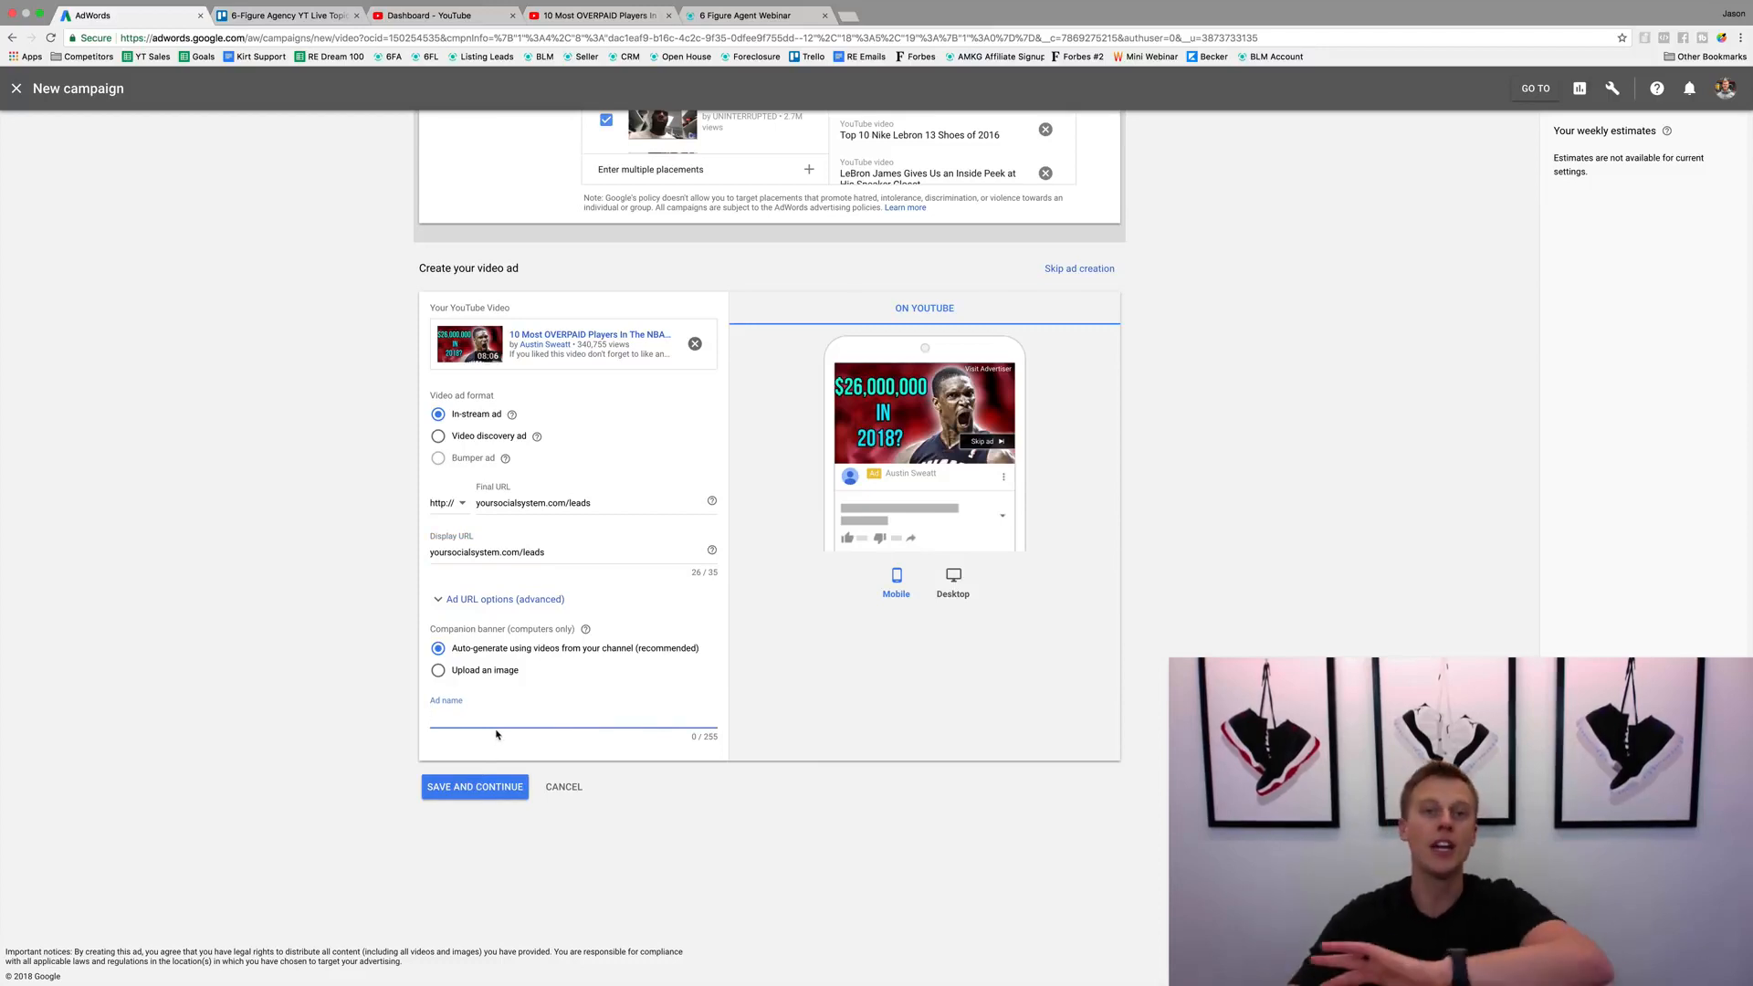
scroll(496, 734, up, 8)
scroll(497, 733, down, 7)
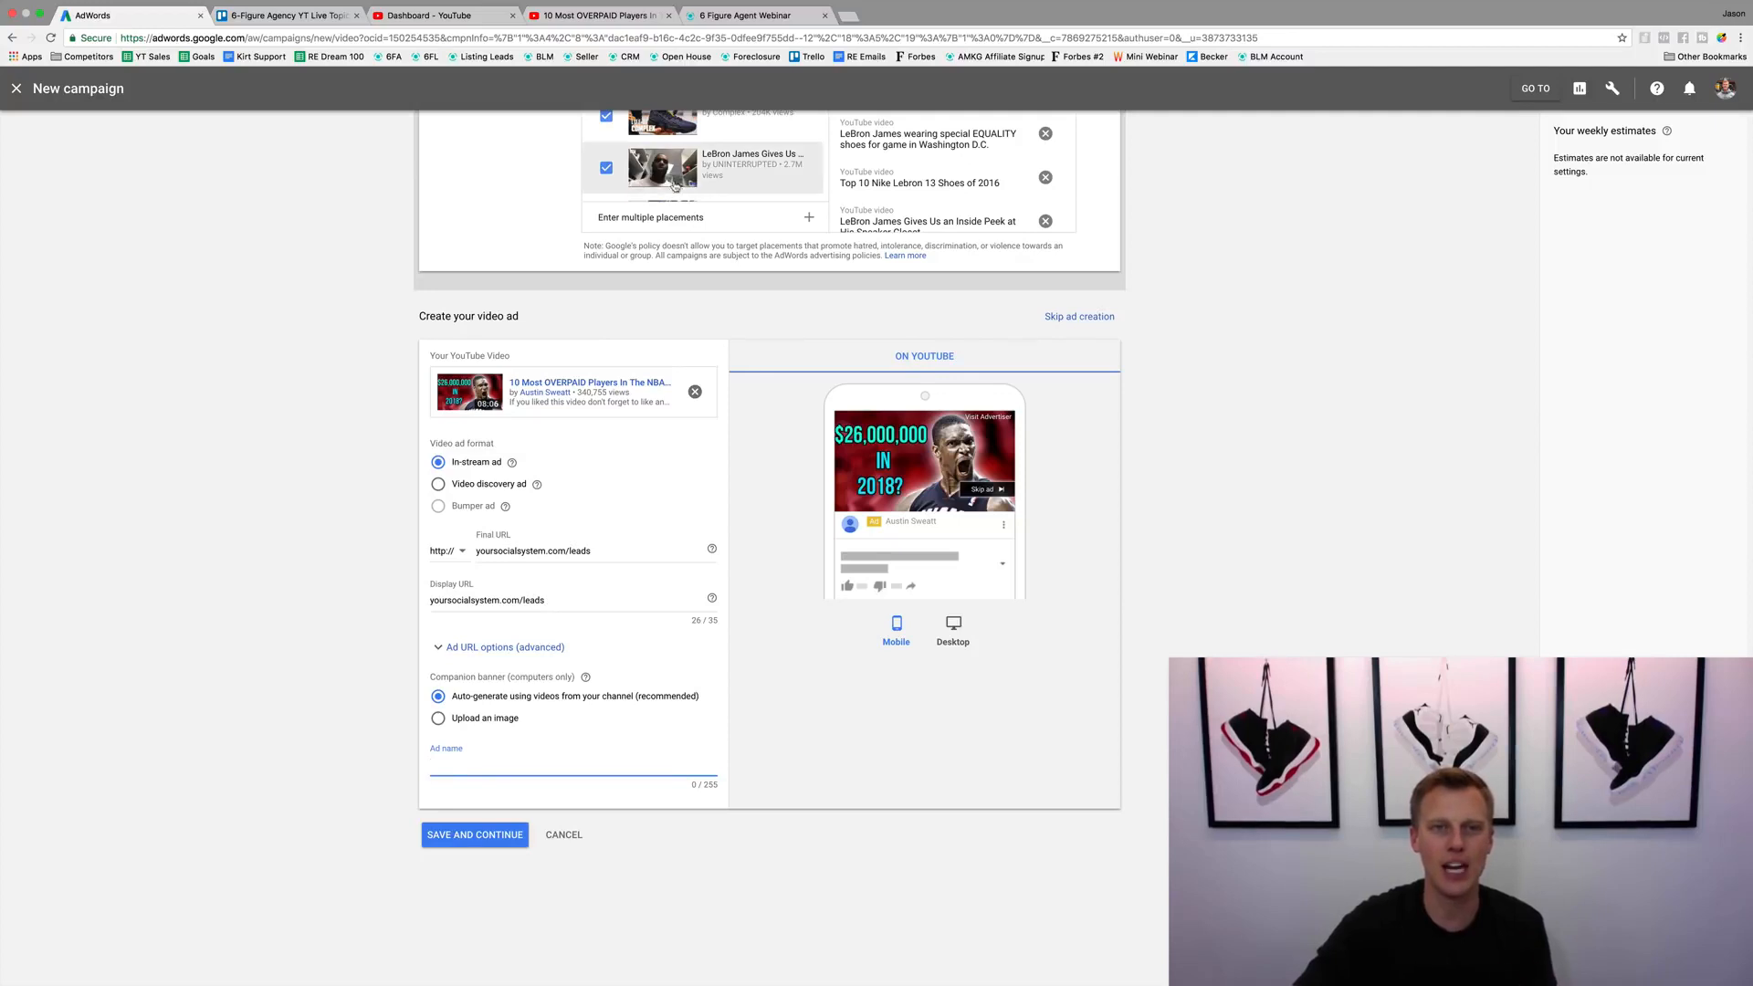
Step: Examine the webinar landing page's headline, host description, contact details, policy links and disclaimer
click(722, 17)
click(501, 402)
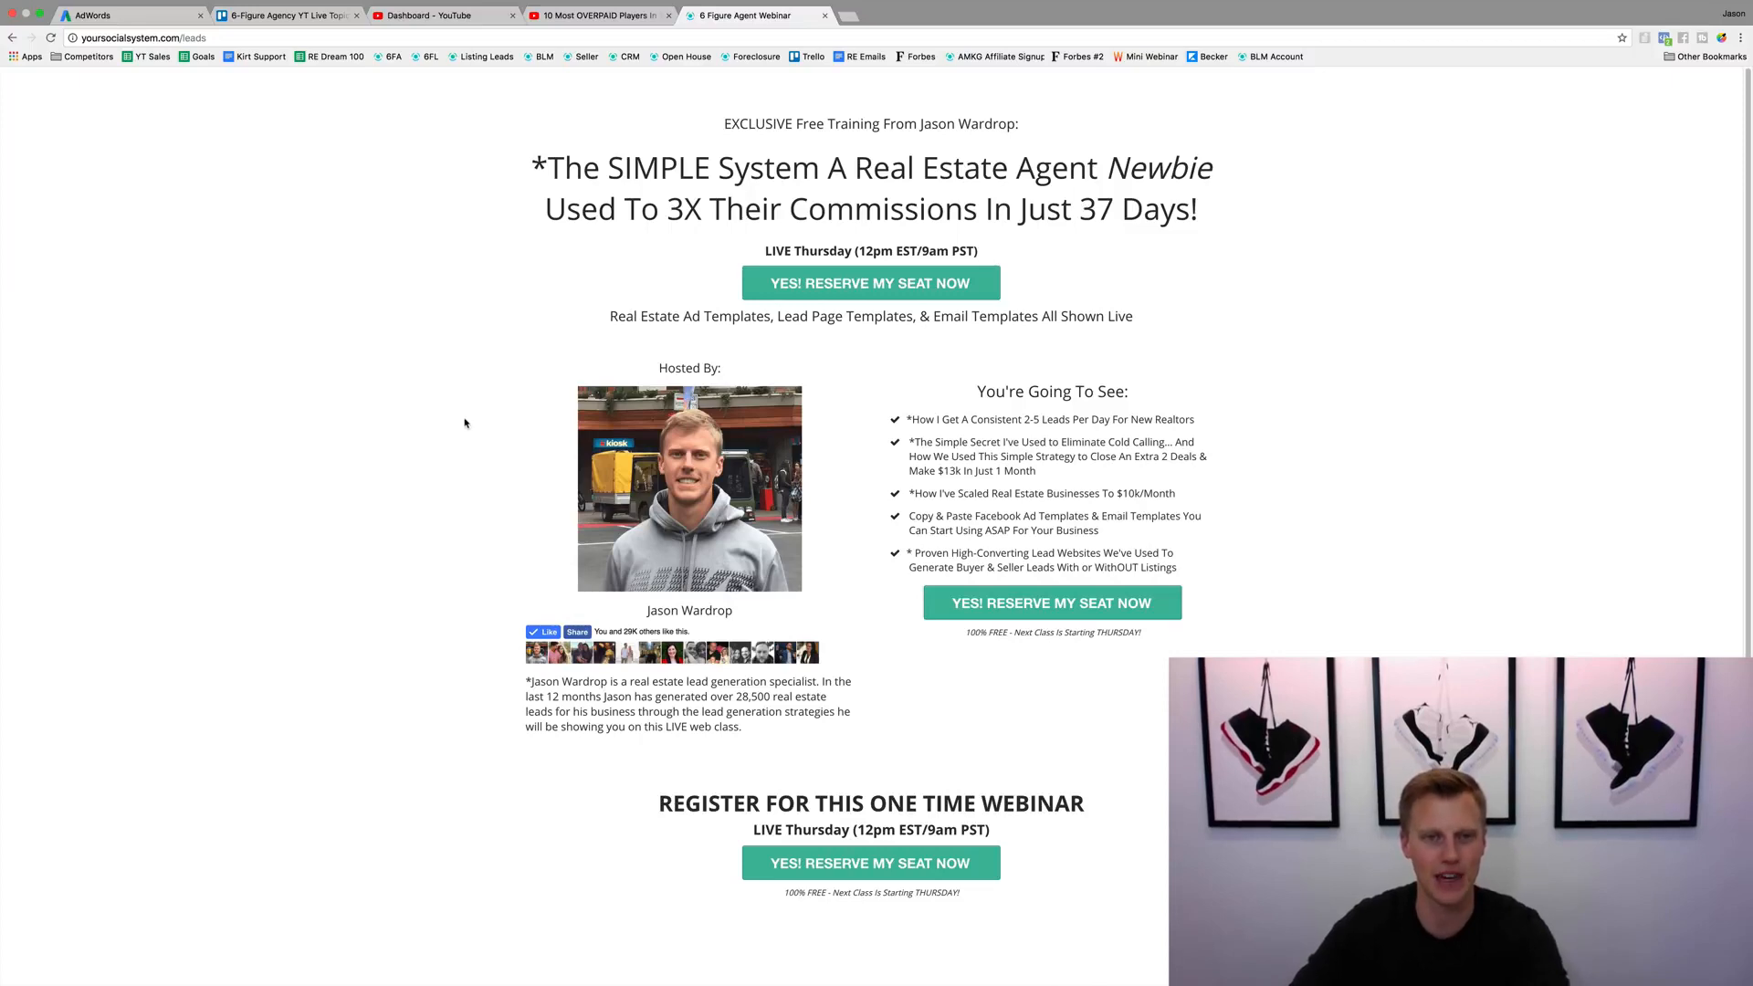
scroll(465, 422, down, 5)
scroll(465, 423, up, 5)
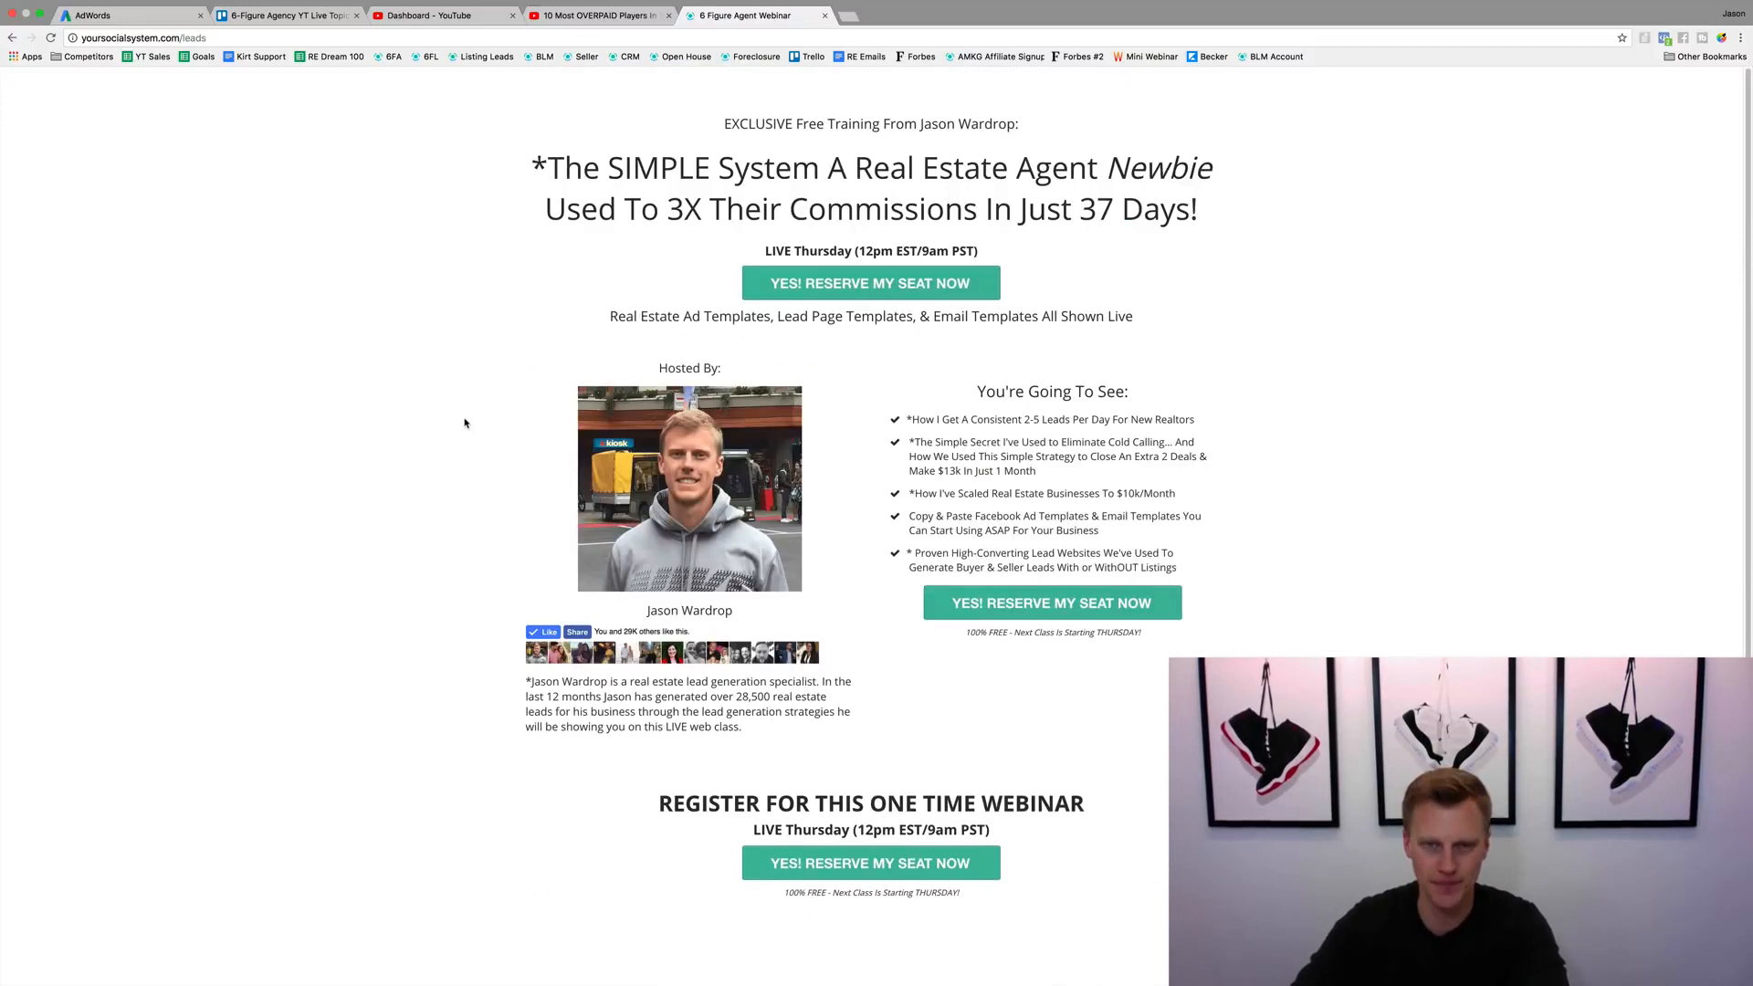
drag(547, 165, 1207, 213)
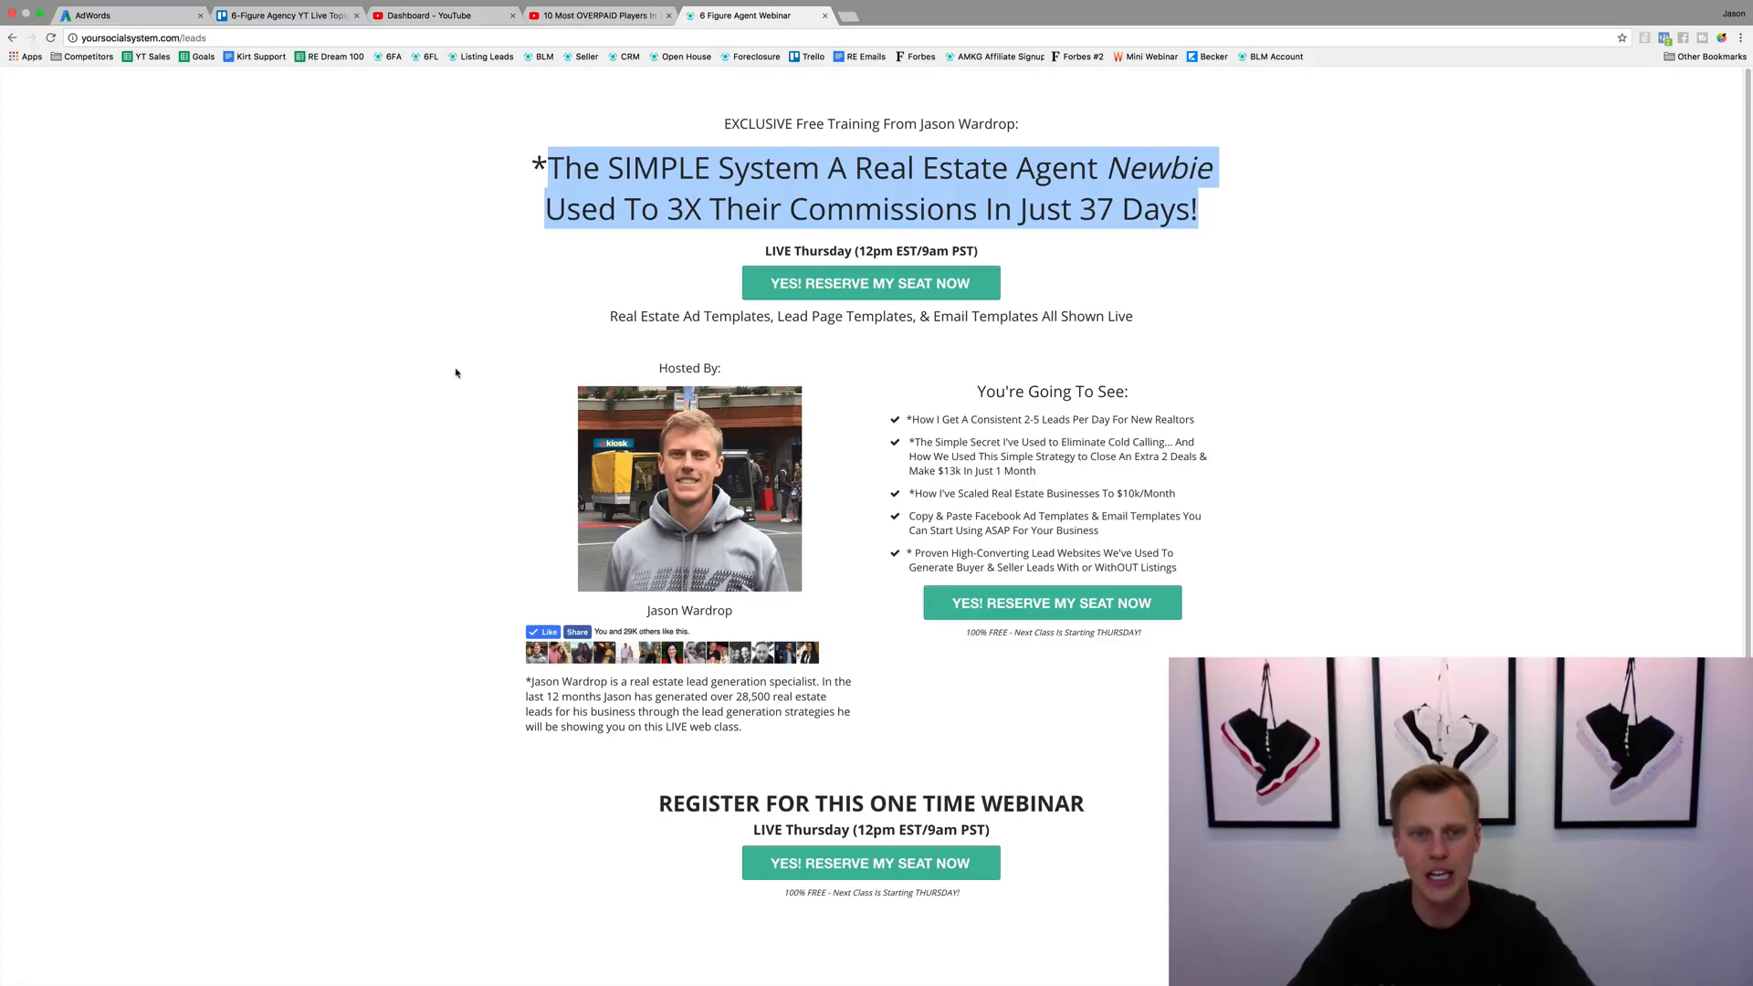
scroll(413, 401, down, 5)
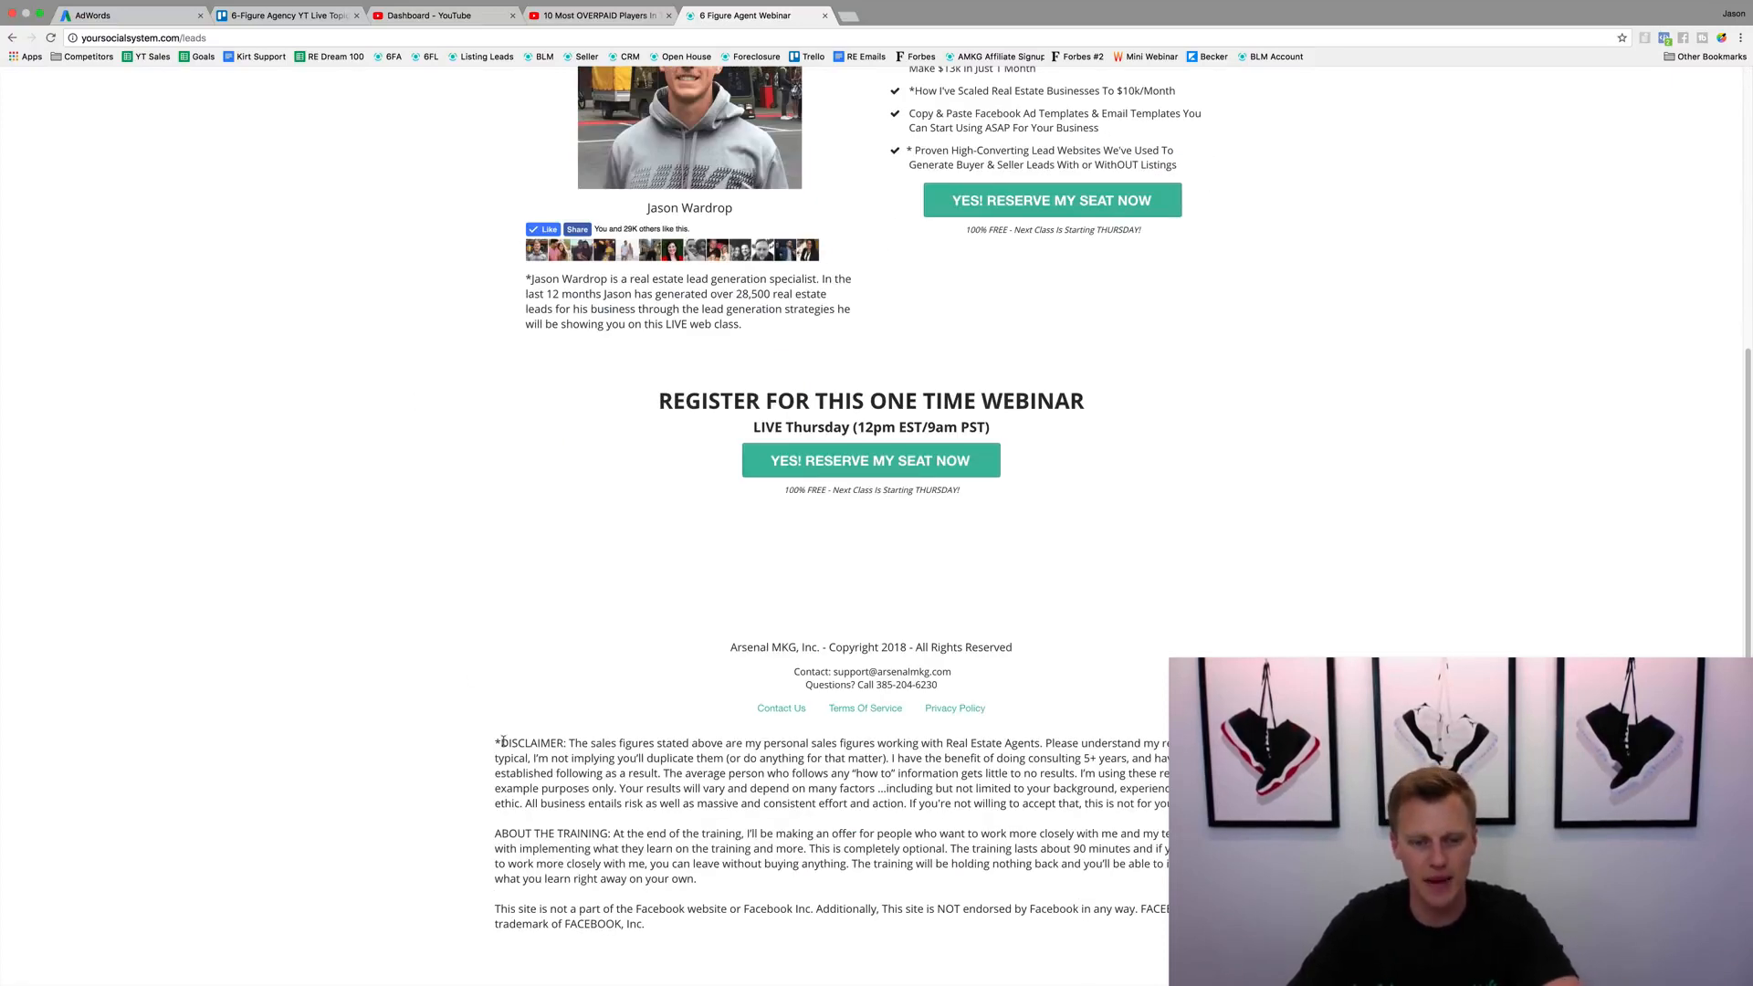
drag(504, 746, 1152, 761)
click(1157, 793)
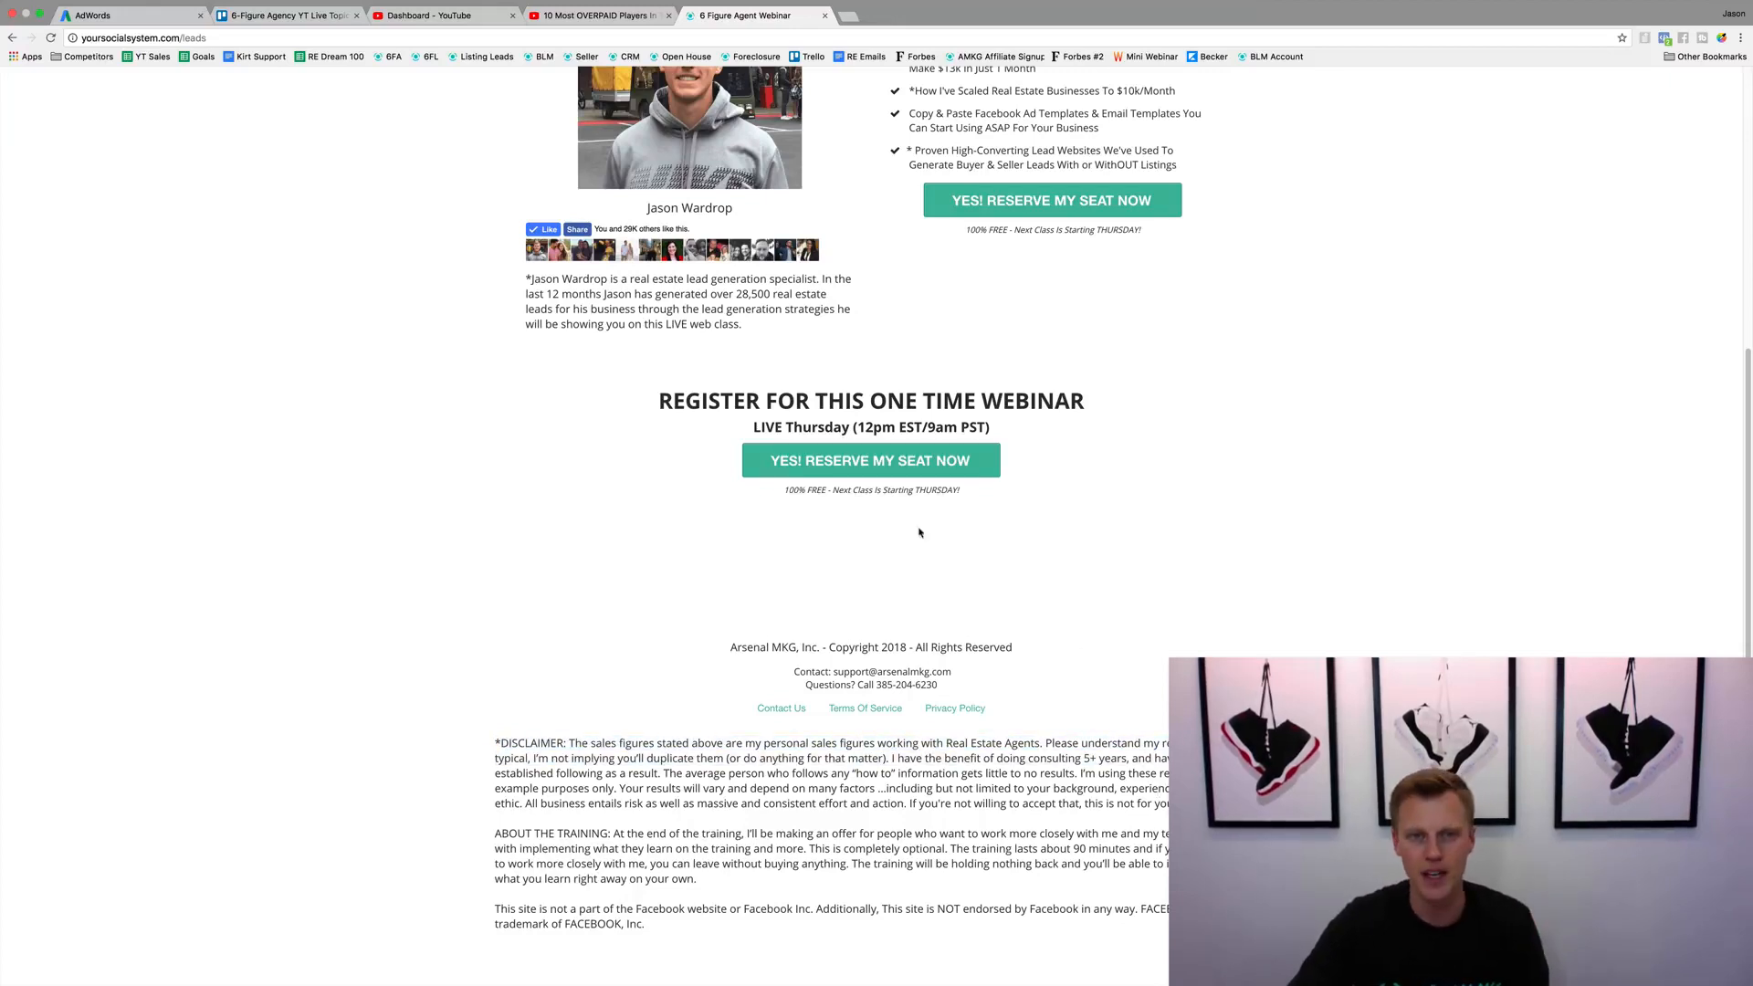
drag(531, 278, 830, 298)
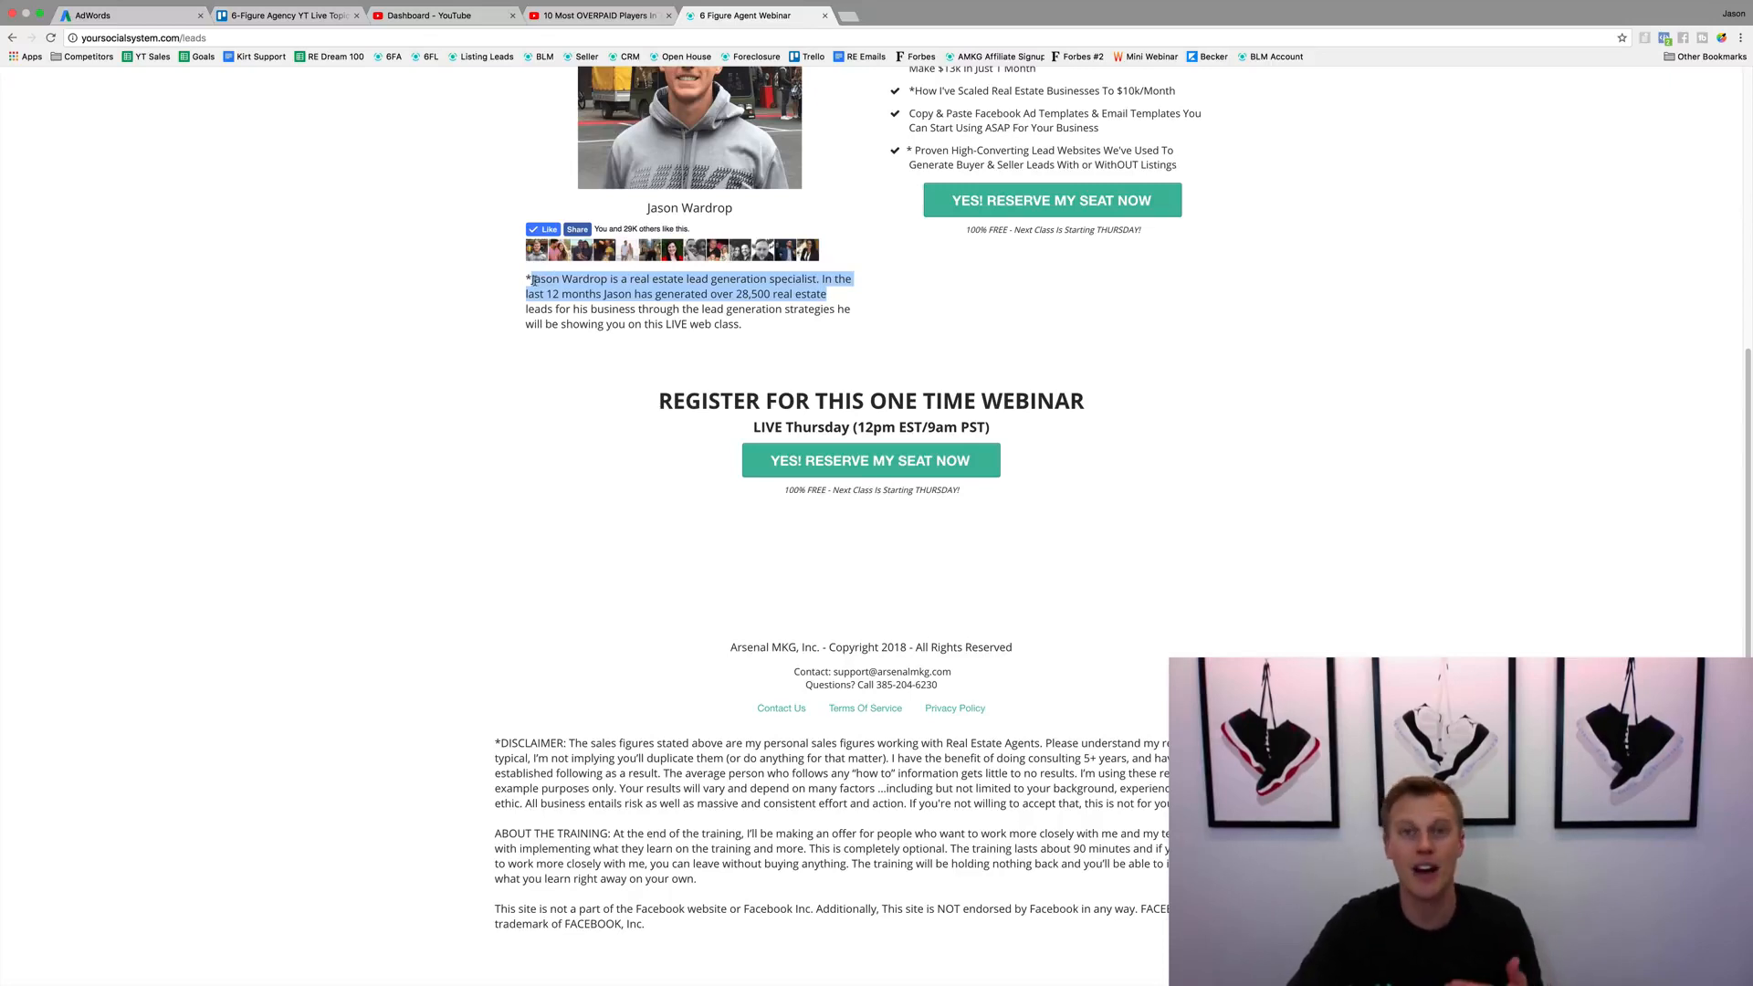
scroll(540, 287, up, 5)
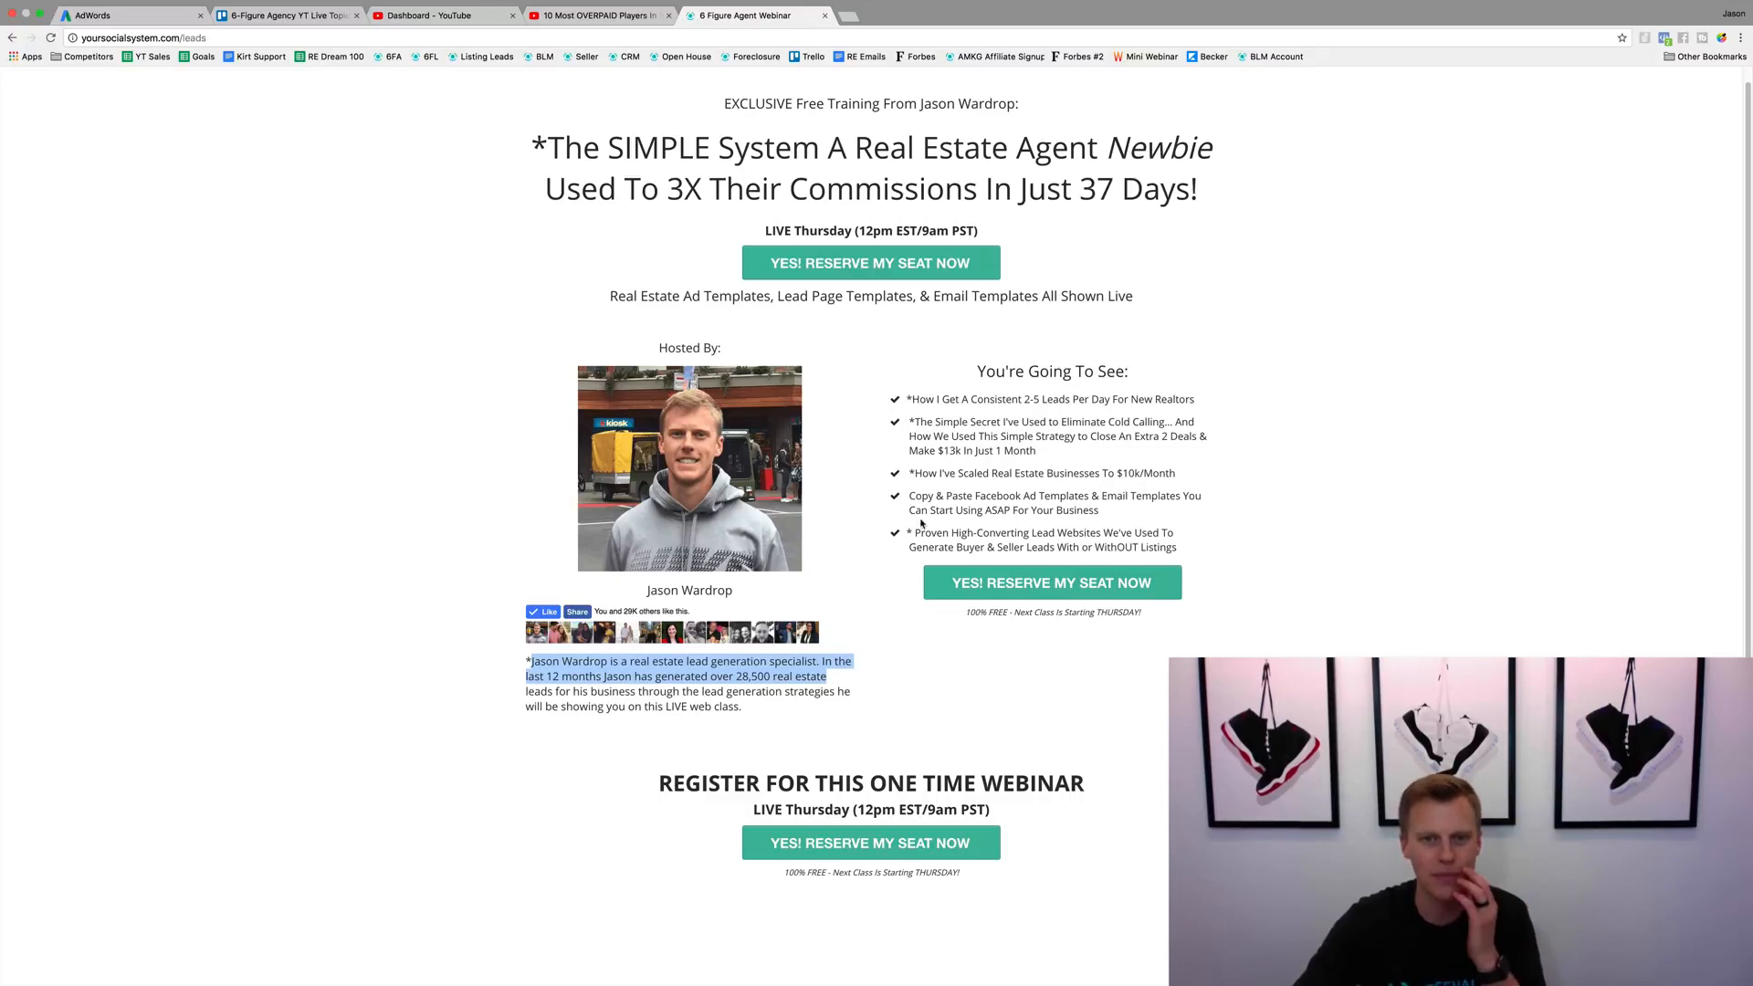
scroll(859, 540, down, 4)
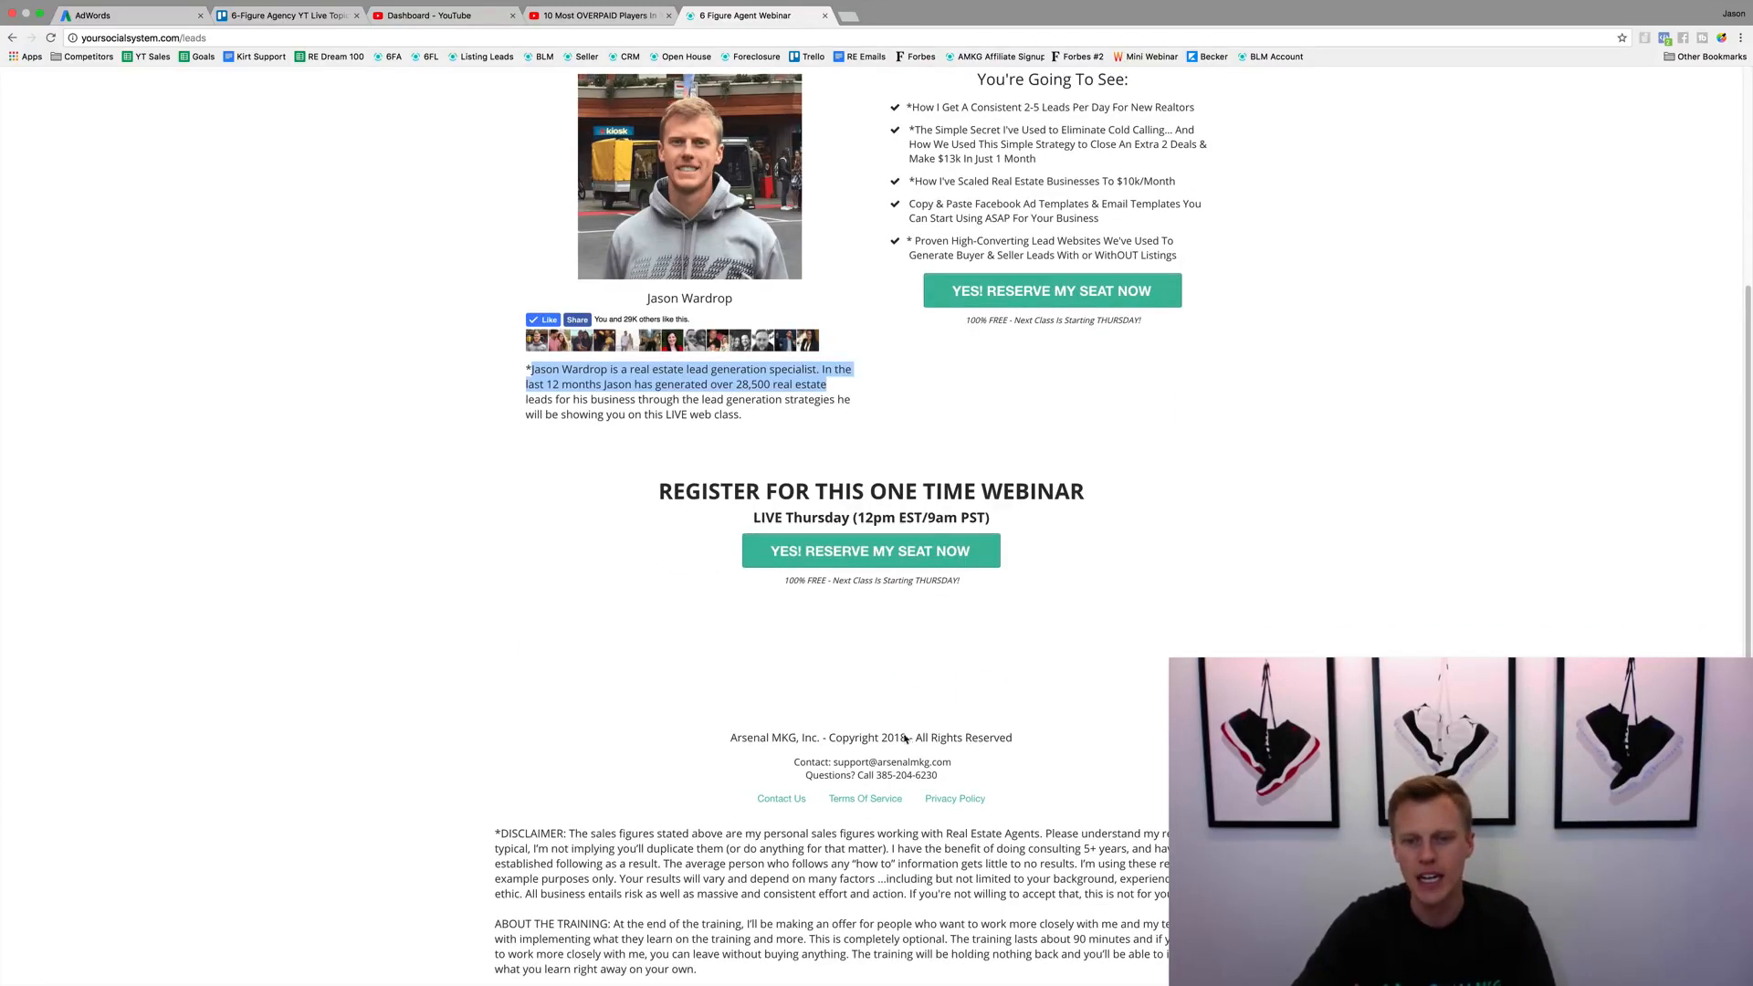
drag(939, 778, 804, 787)
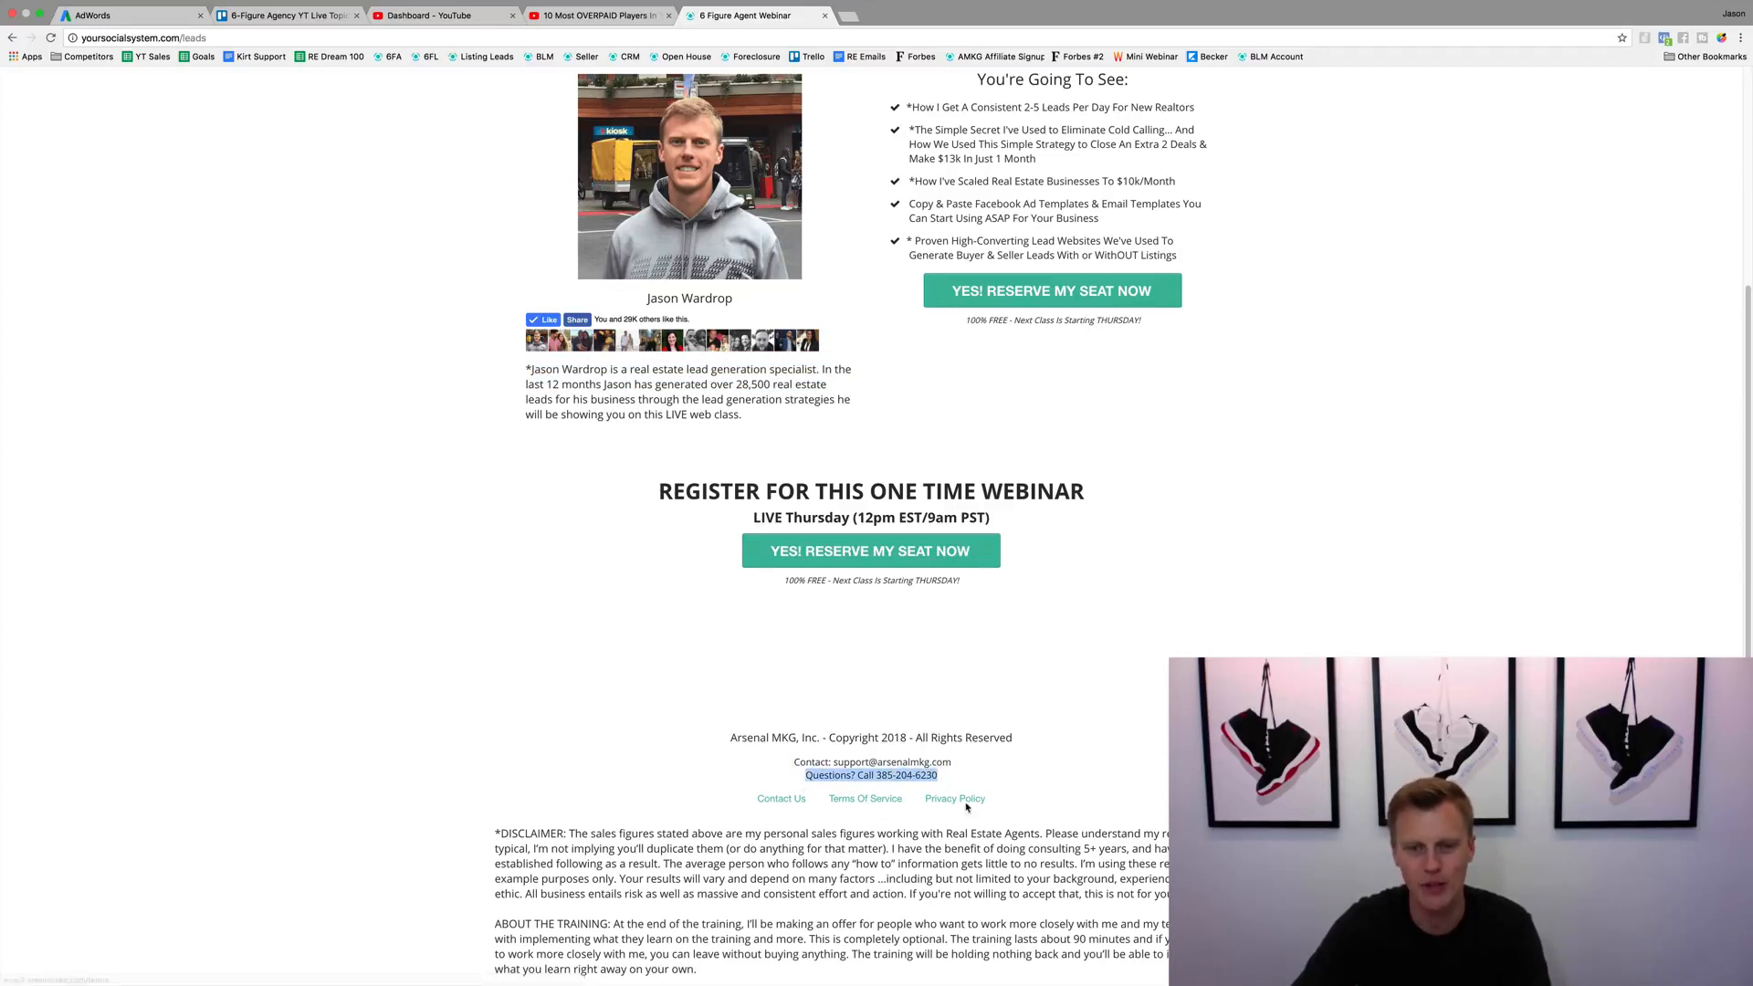
scroll(643, 716, down, 1)
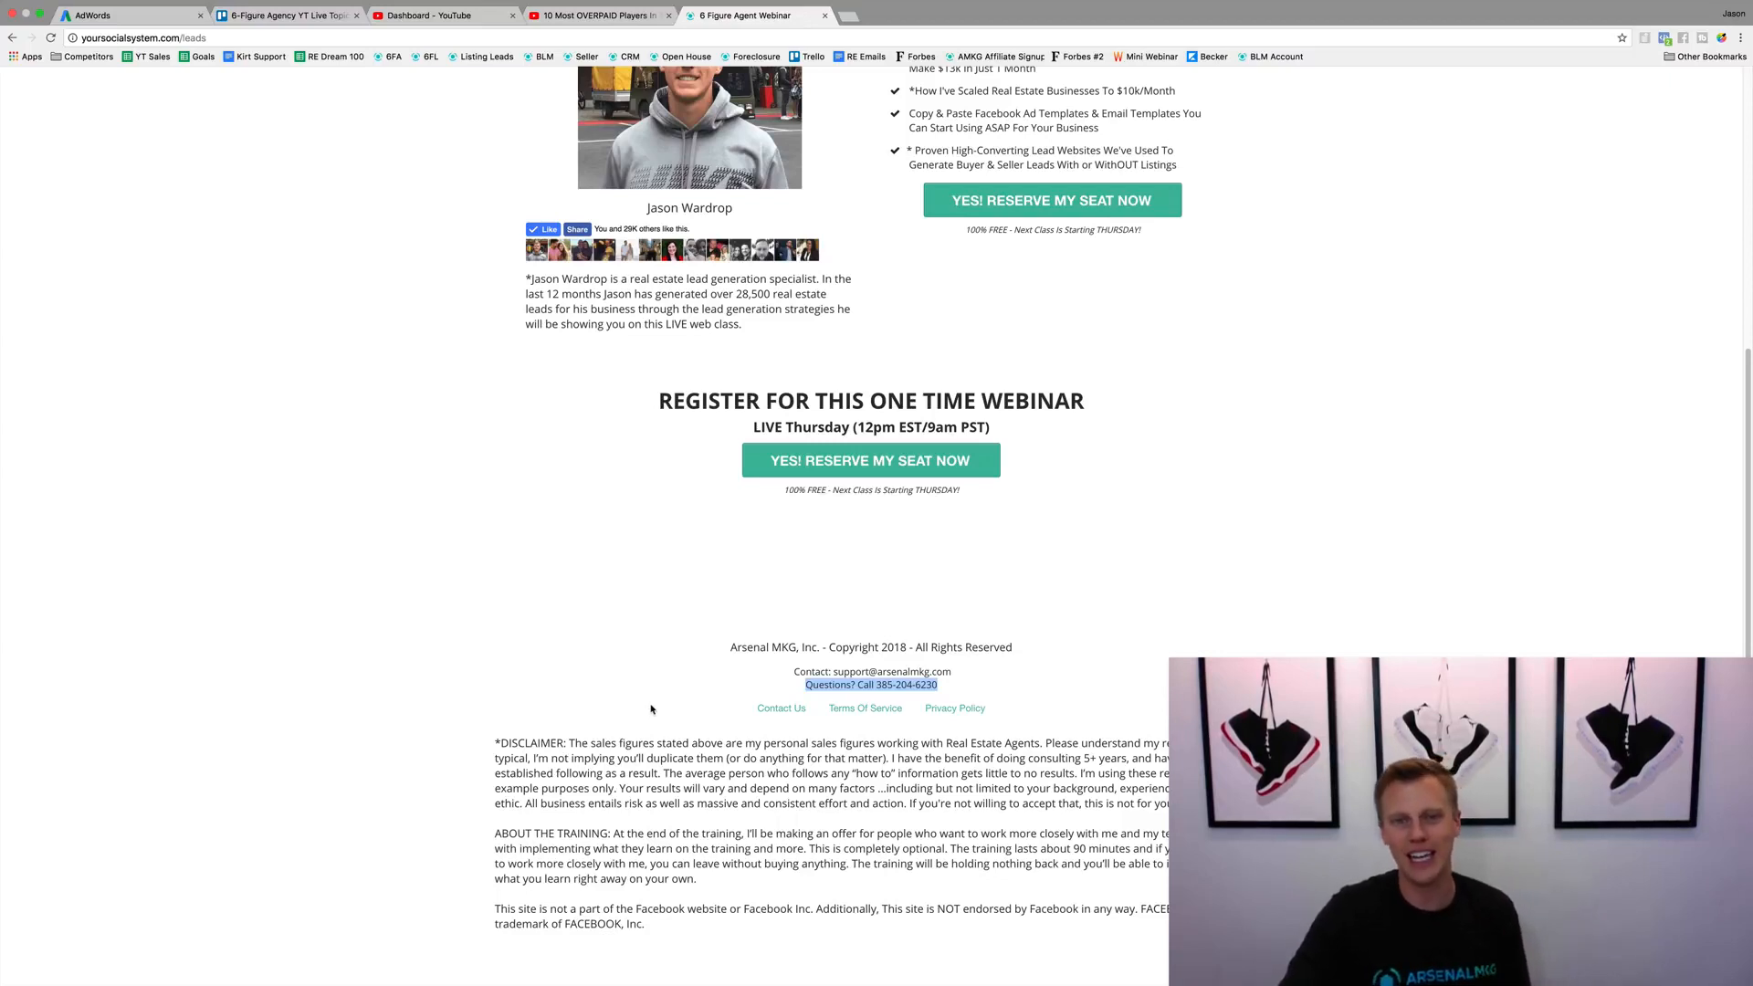
scroll(703, 660, up, 5)
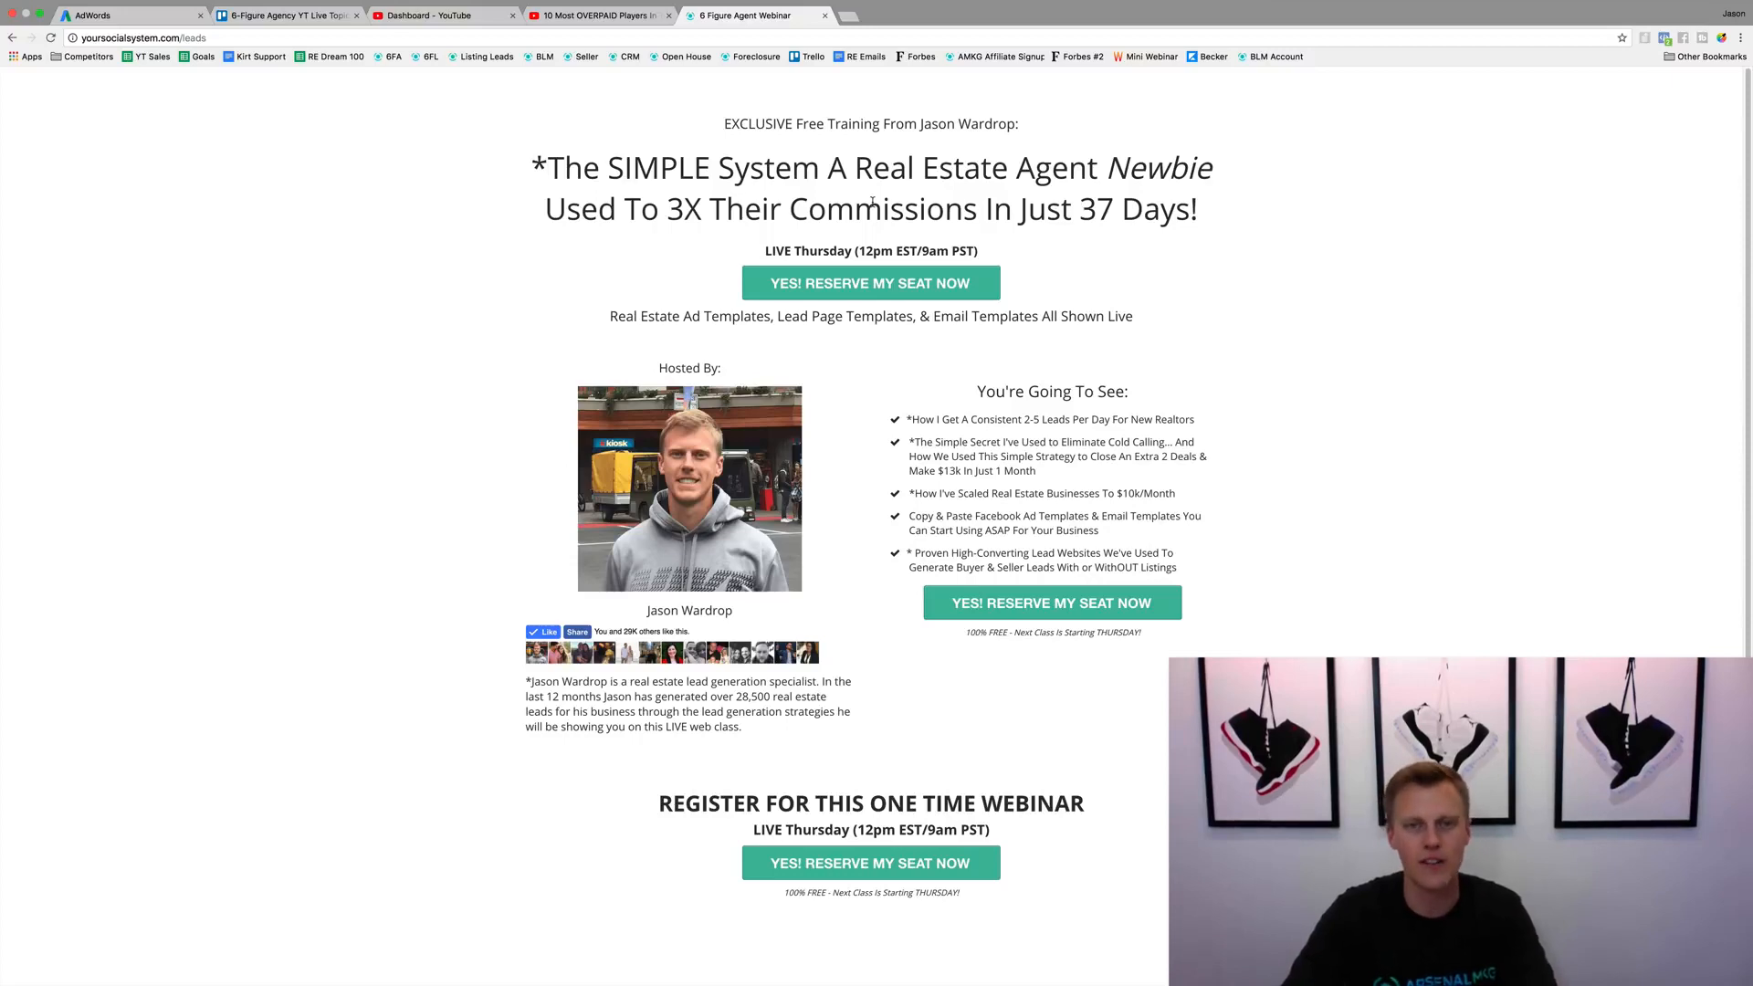
Step: Name the video ad Demo in the AdWords campaign, and check the setup against the Adwords Checklist PDF in Preview
click(128, 16)
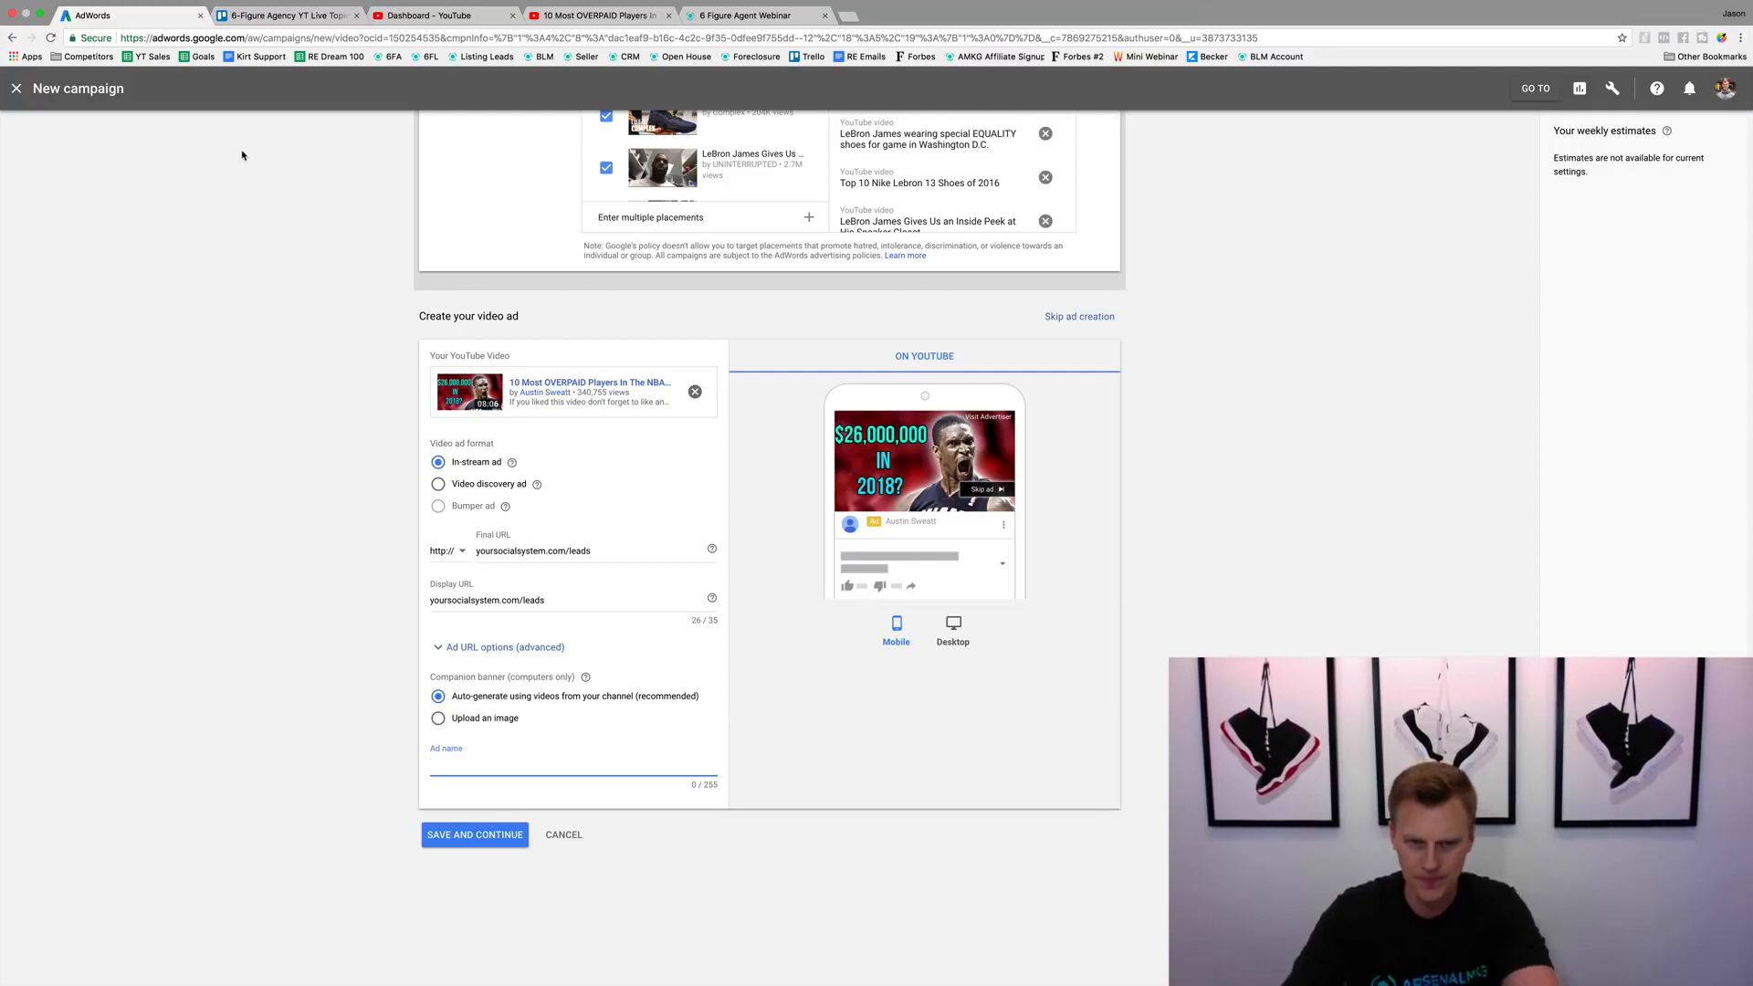
text(Demo)
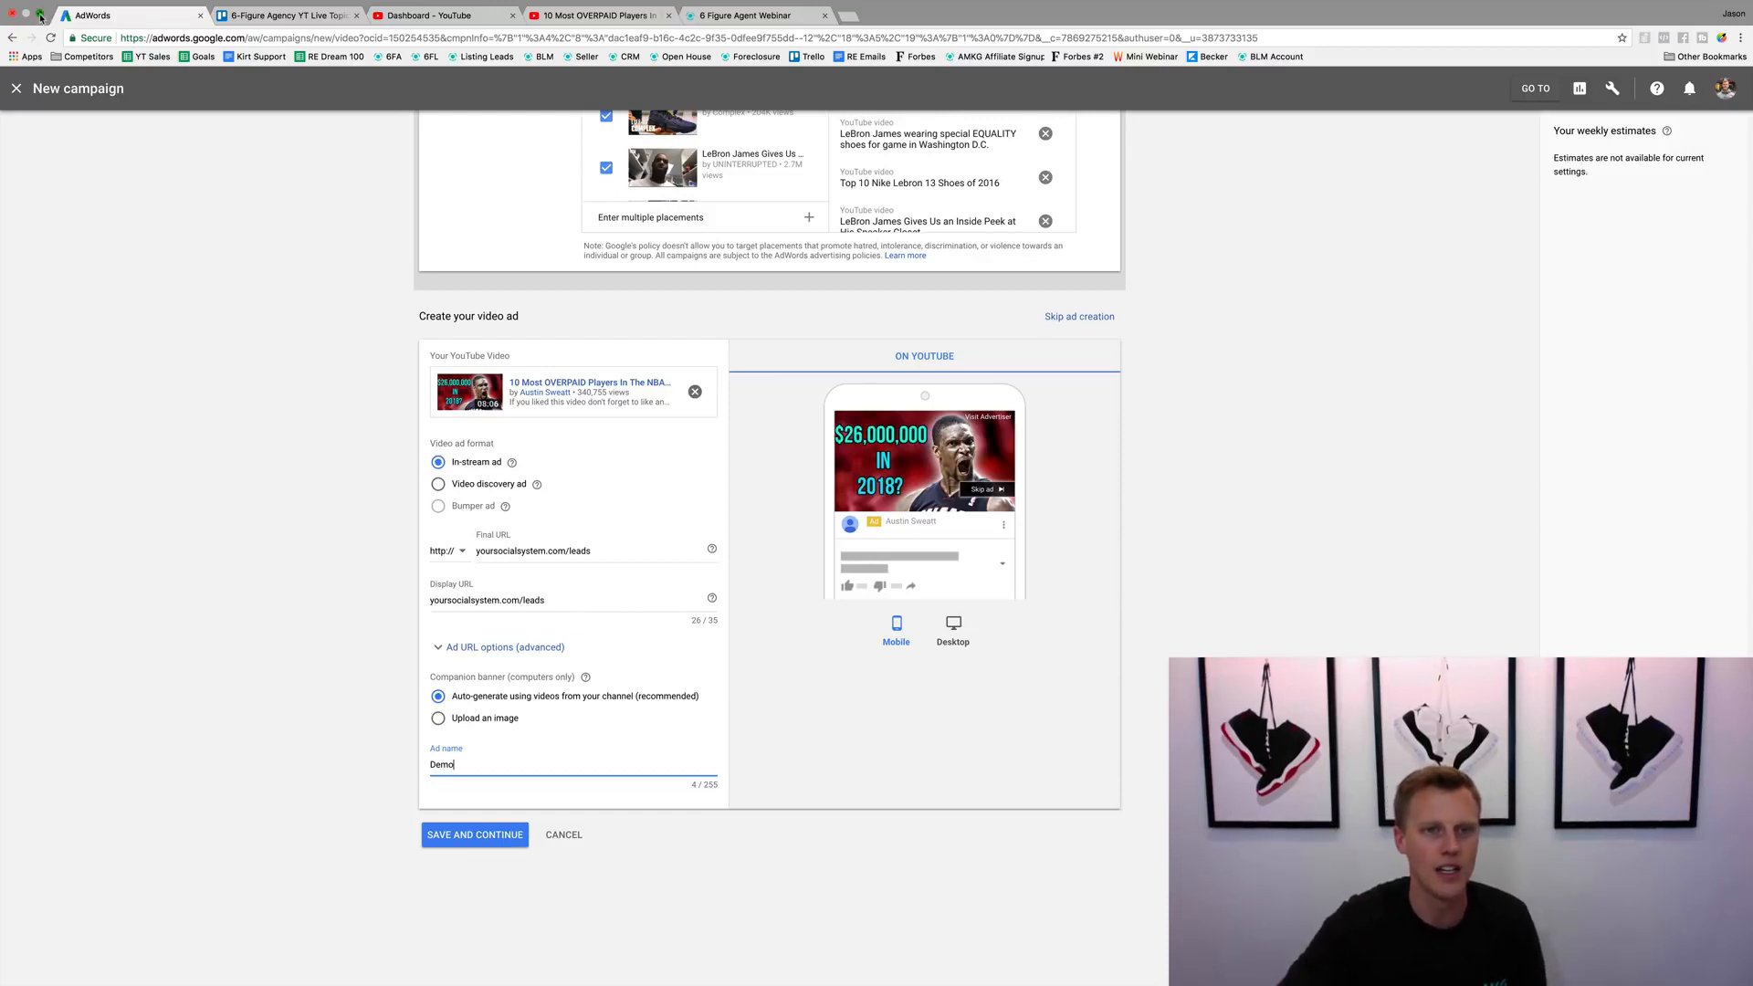
click(1122, 955)
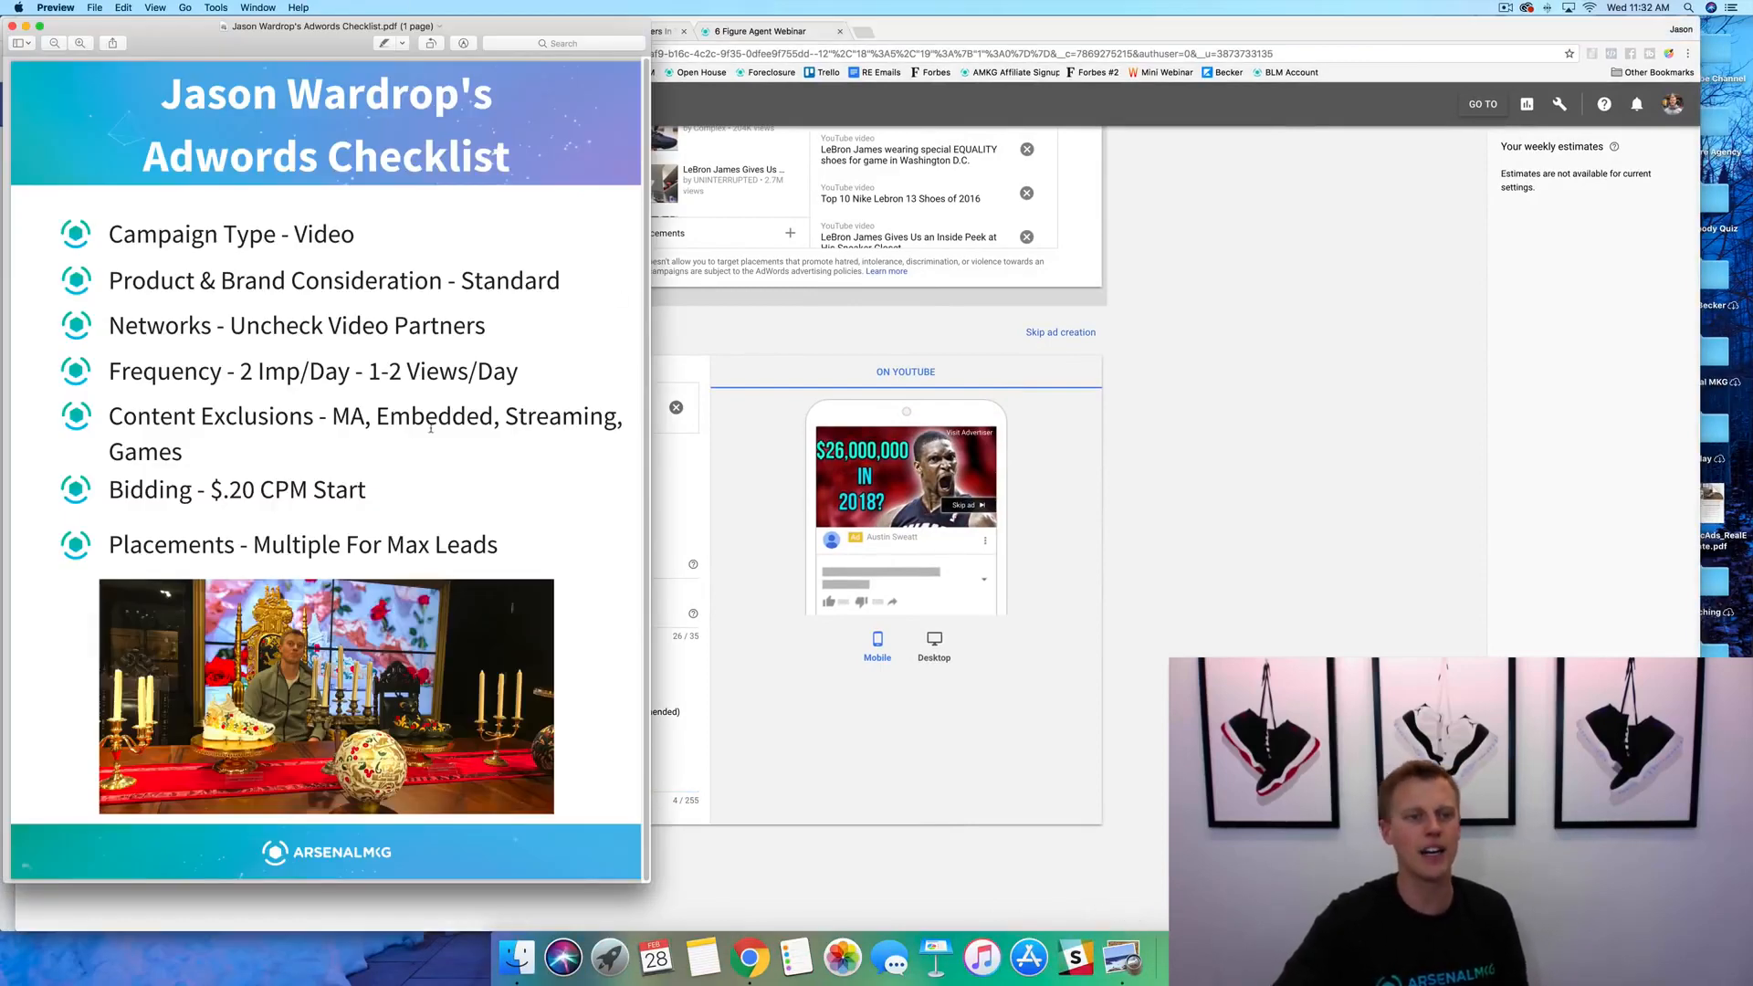
click(1314, 578)
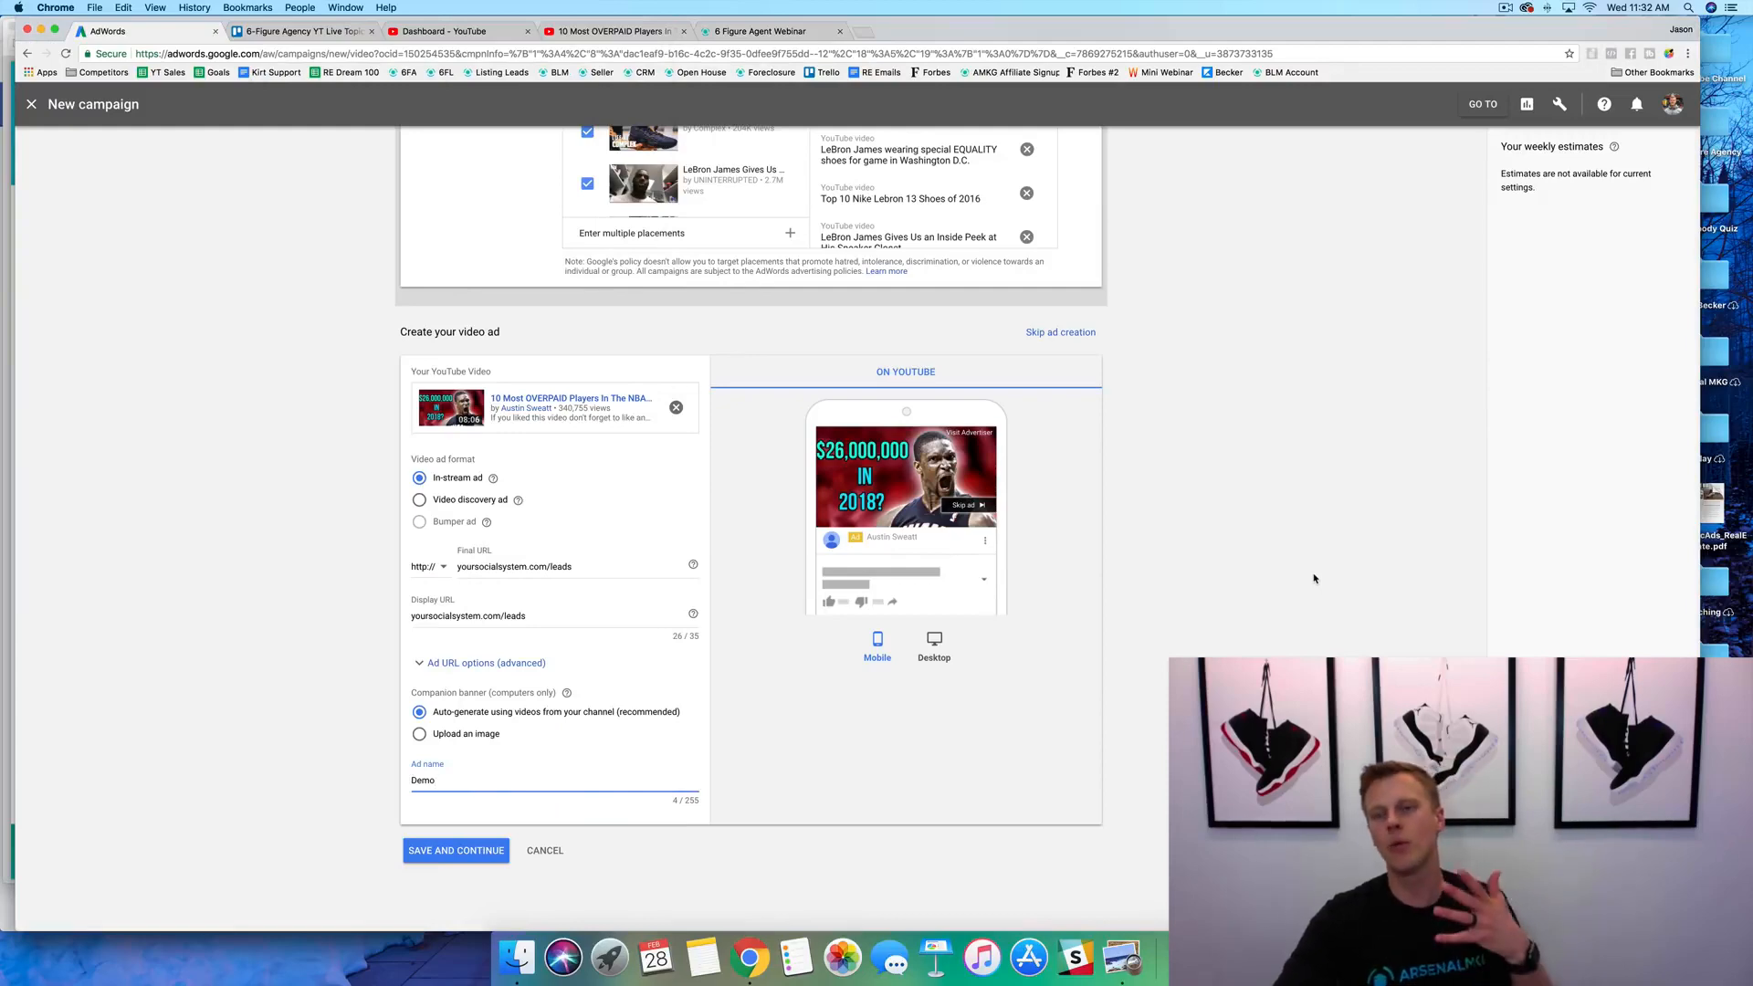